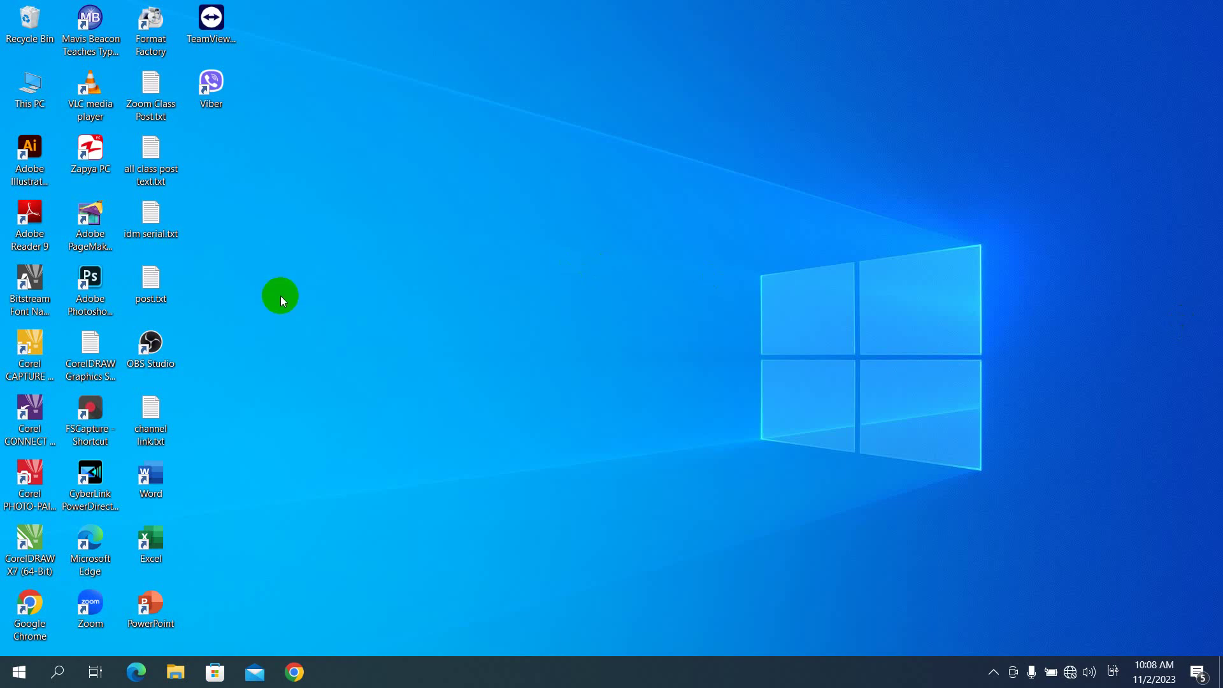
Launch Adobe PageMaker 7.0 from its desktop shortcut and dismiss the splash and template window.
{"action": "left_click", "coordinate": [109, 226]}
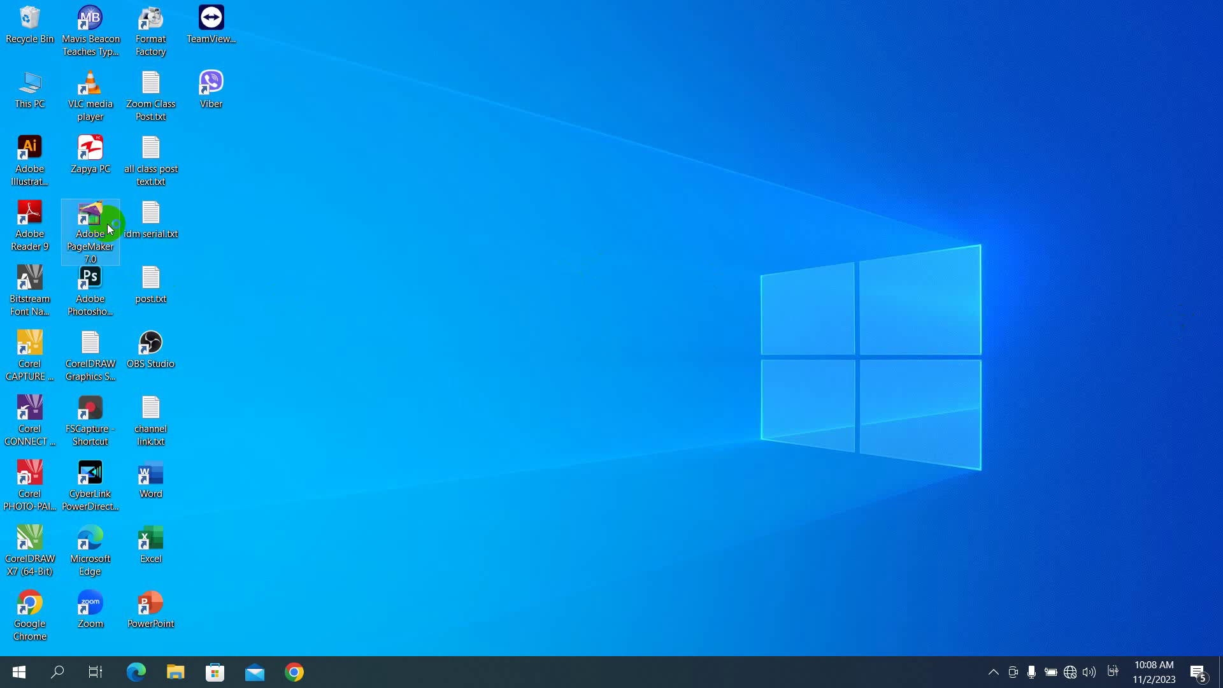
{"action": "double_click", "coordinate": [109, 228]}
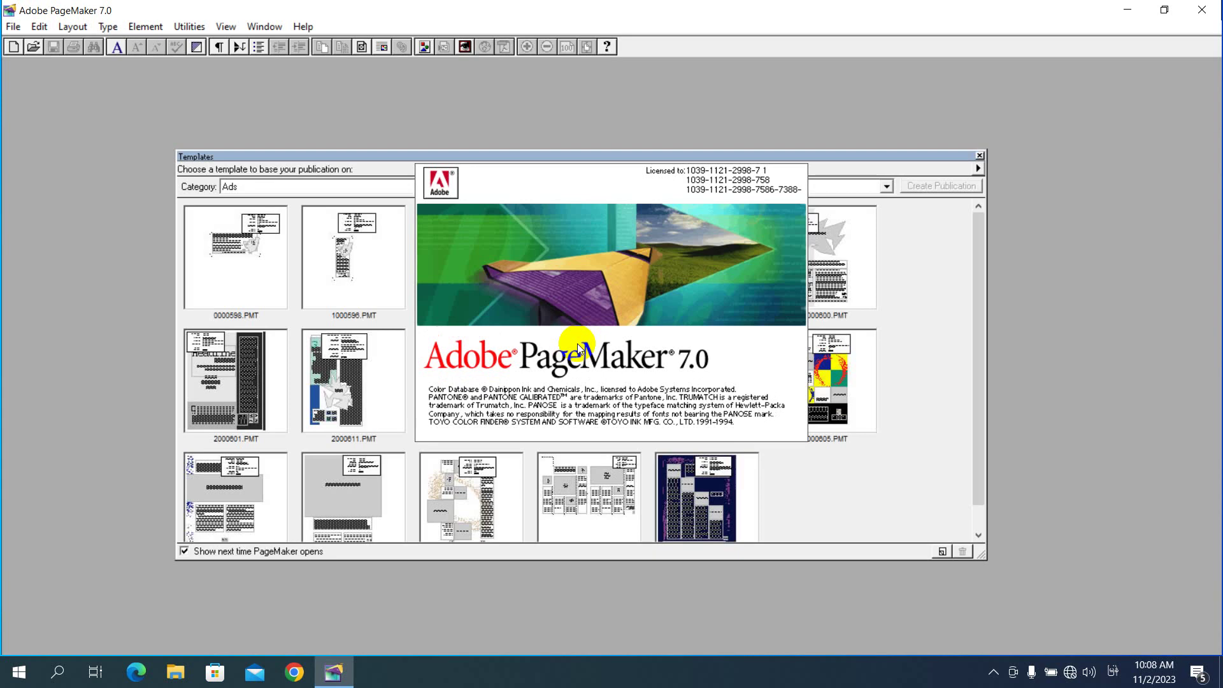
{"action": "left_click", "coordinate": [978, 155]}
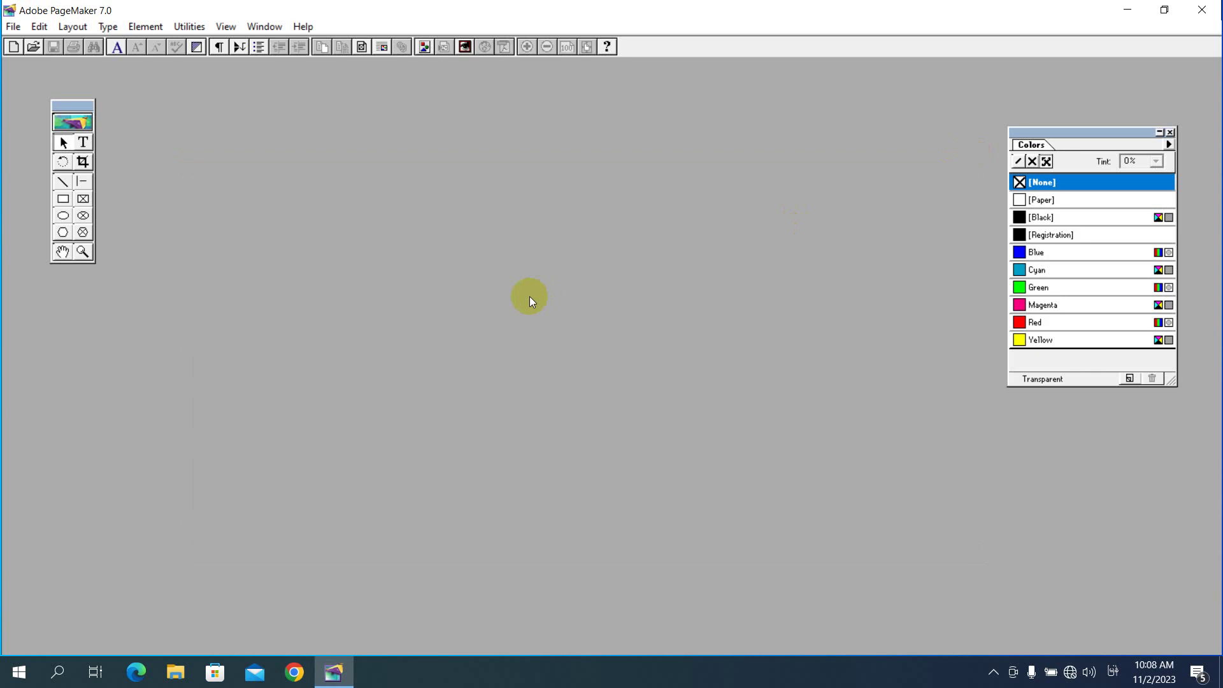
Start a new publication, bringing up Document Setup at the default Letter 8.5 x 11 in size.
{"action": "left_click", "coordinate": [14, 27]}
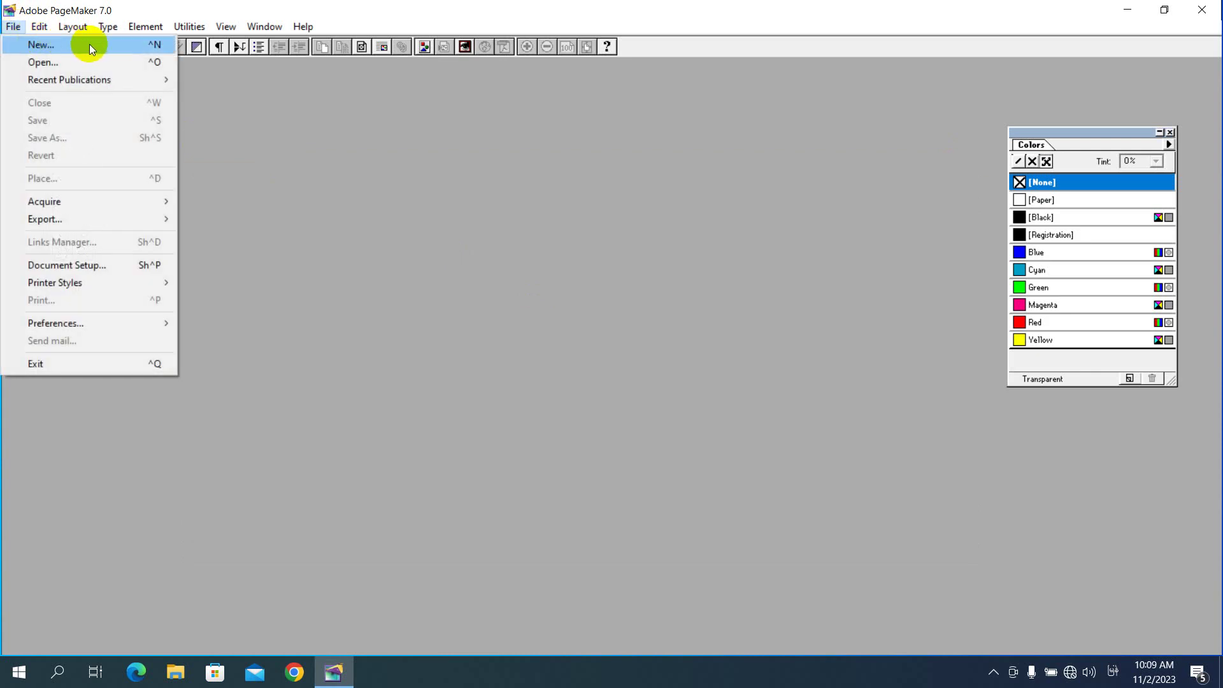
{"action": "left_click", "coordinate": [89, 44]}
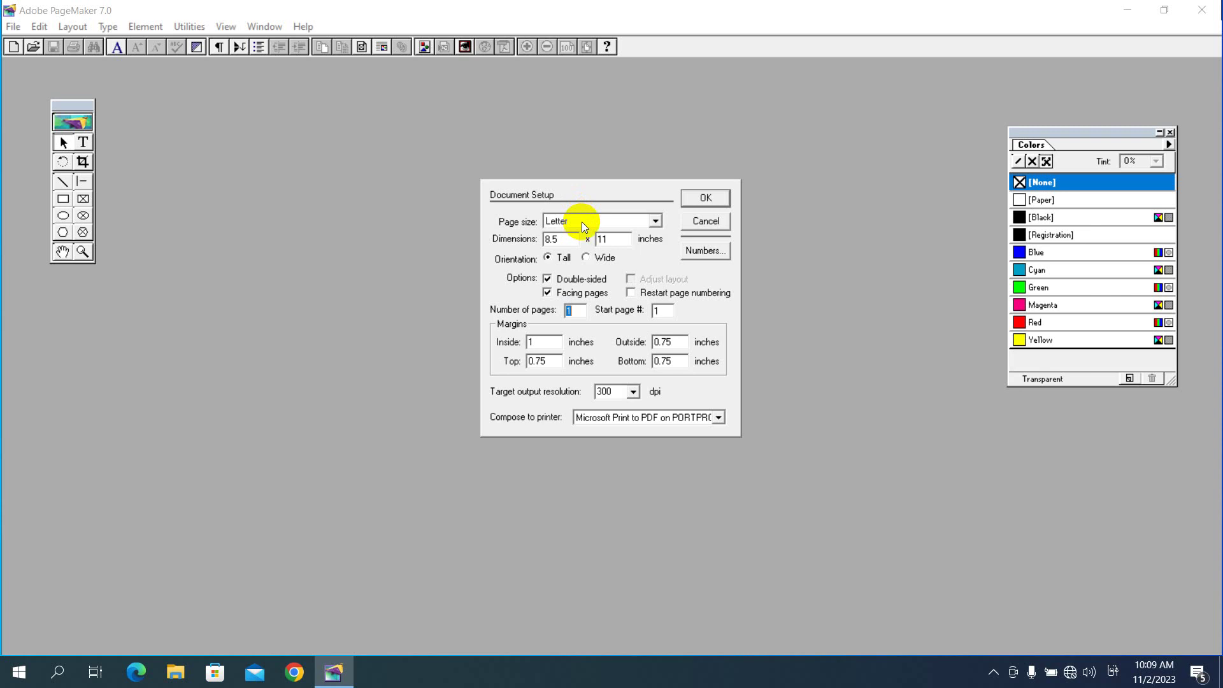
Change the publication's page size from Letter to A4 (8.268 x 11.693 in).
{"action": "left_click", "coordinate": [583, 222]}
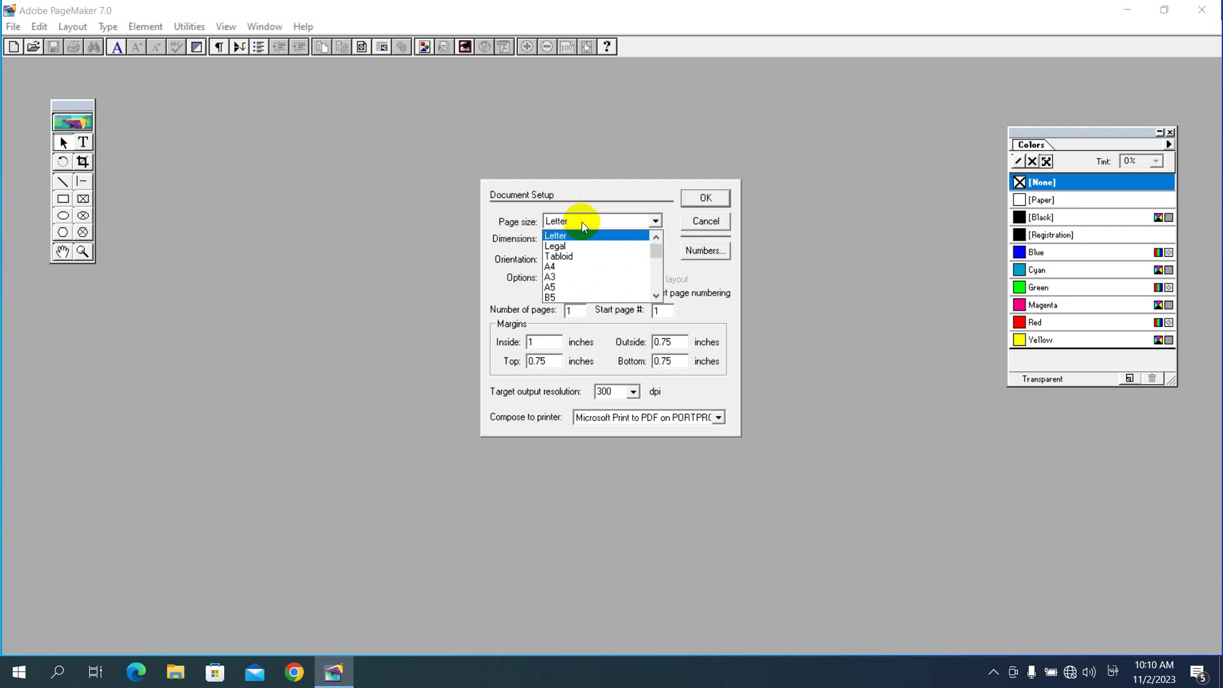
{"action": "left_click", "coordinate": [574, 267]}
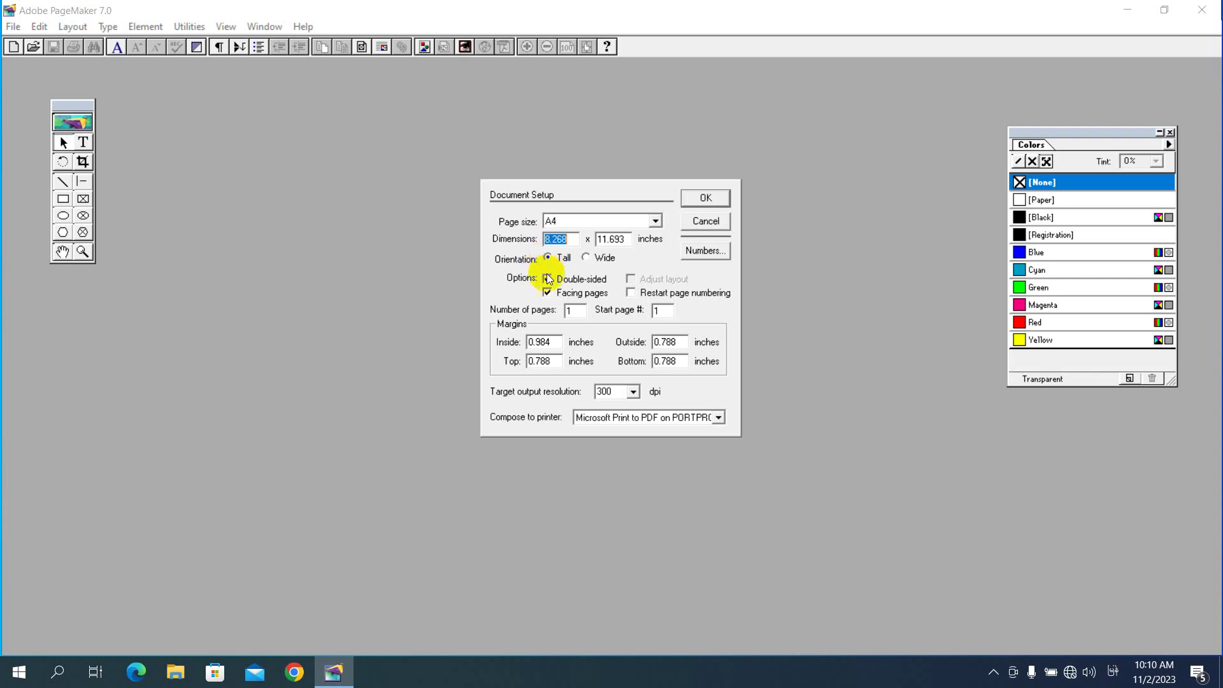
Make the A4 publication single-sided with 0.25-inch margins on every side, and create it.
{"action": "left_click", "coordinate": [548, 279]}
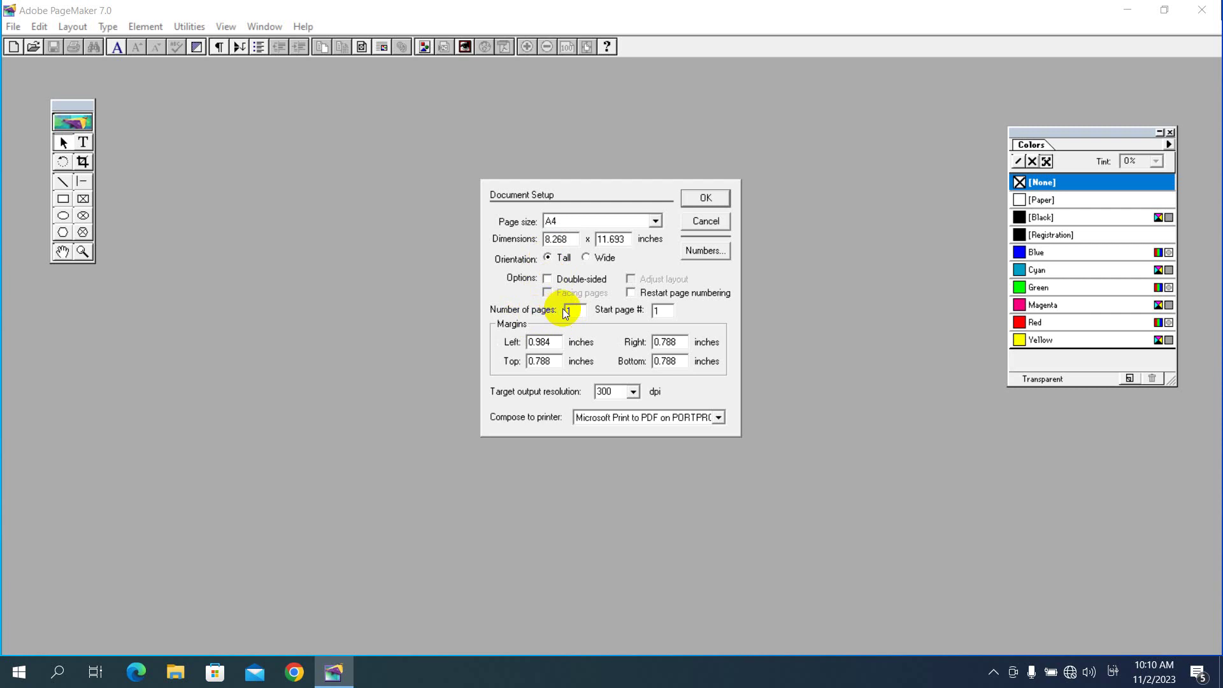
{"action": "left_click", "coordinate": [656, 310]}
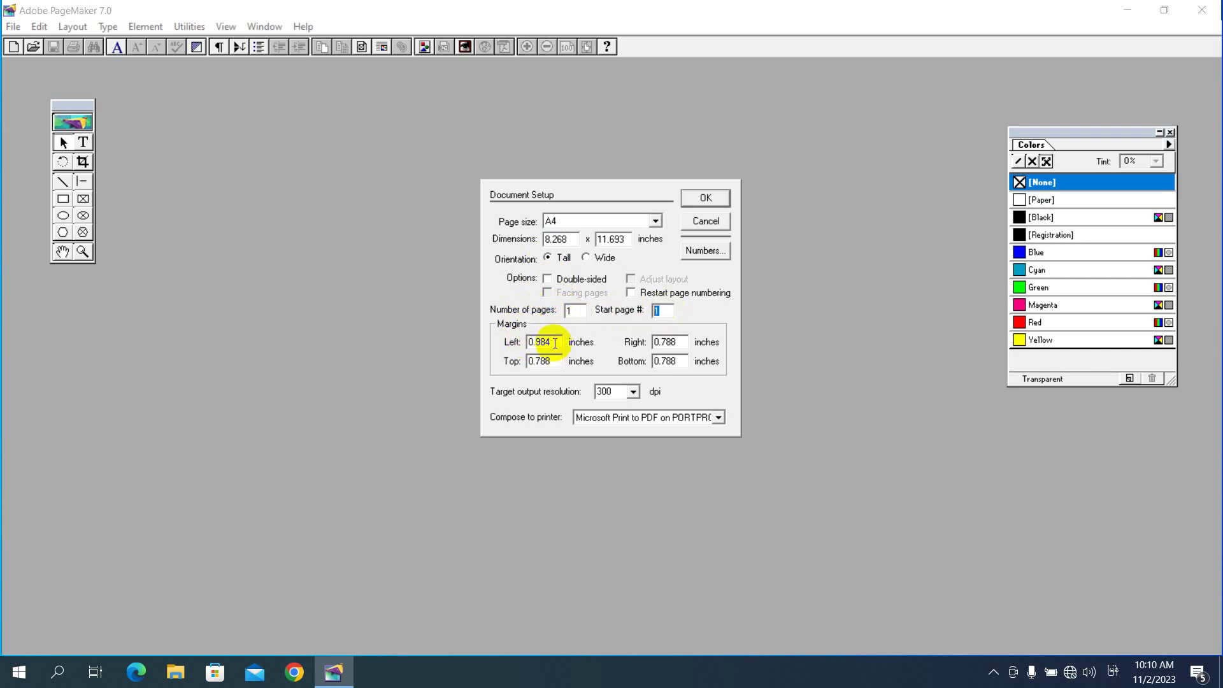
{"action": "double_click", "coordinate": [544, 342]}
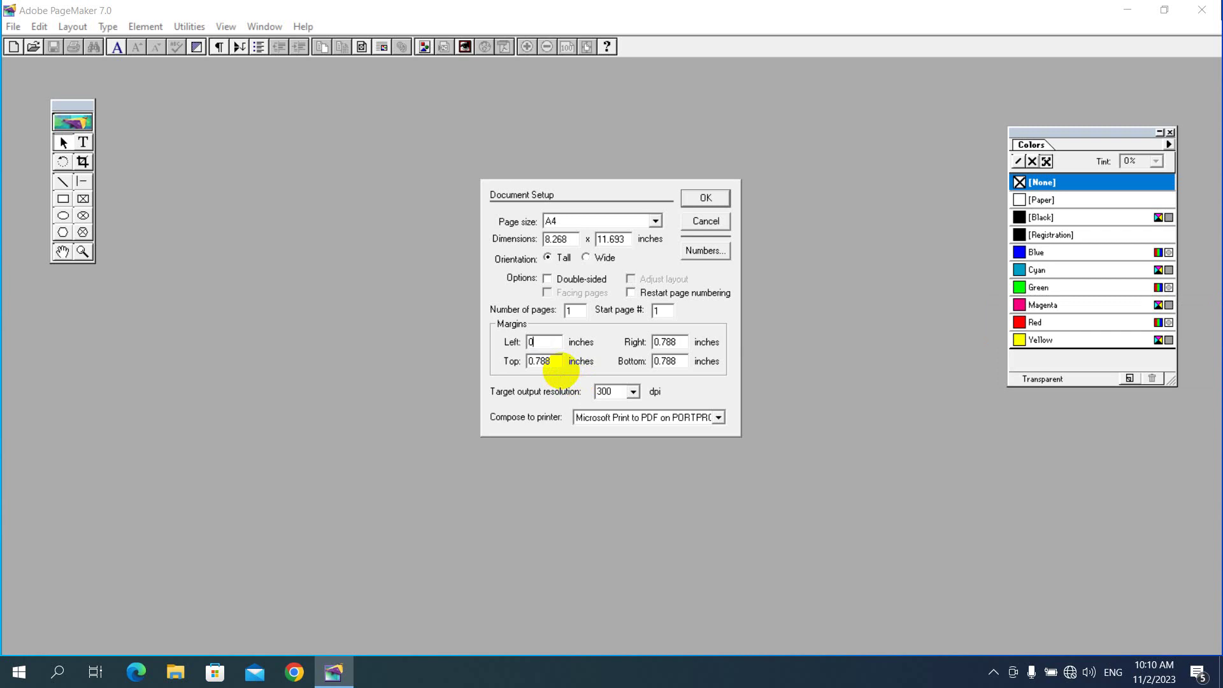
{"action": "type", "text": ".25"}
{"action": "key", "text": "Tab"}
{"action": "type", "text": "0.2"}
{"action": "type", "text": "5"}
{"action": "key", "text": "Tab"}
{"action": "type", "text": "0.25"}
{"action": "key", "text": "Tab"}
{"action": "type", "text": "0.25"}
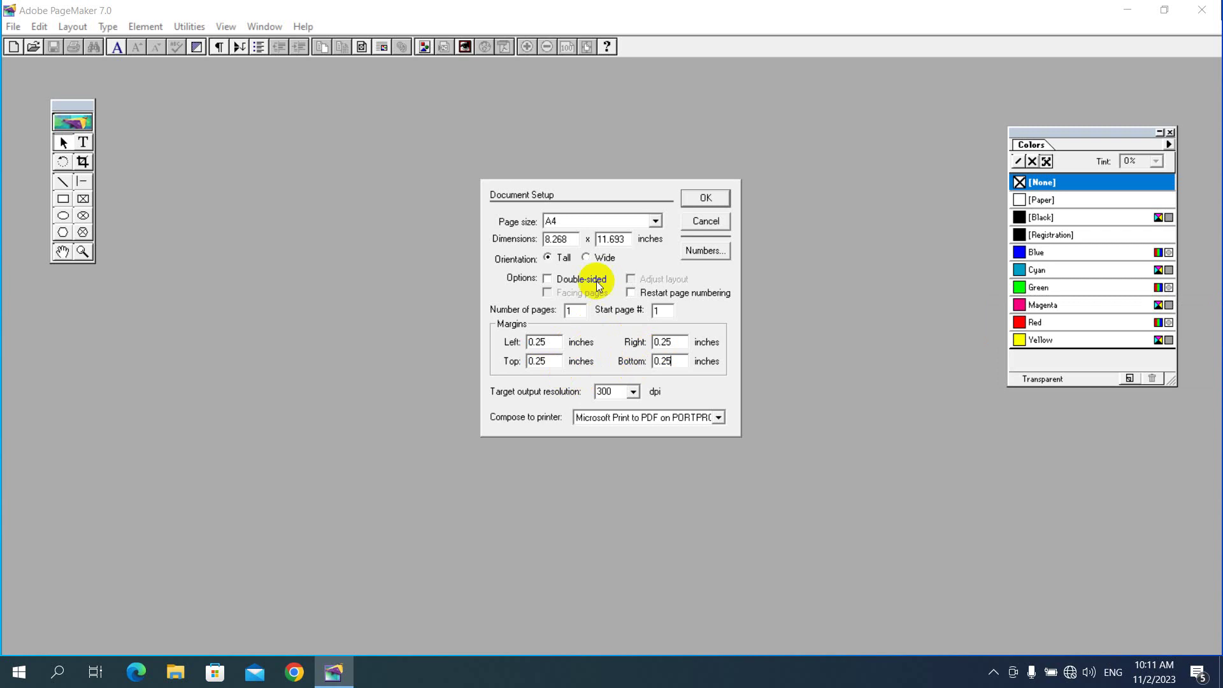
{"action": "left_click", "coordinate": [705, 198]}
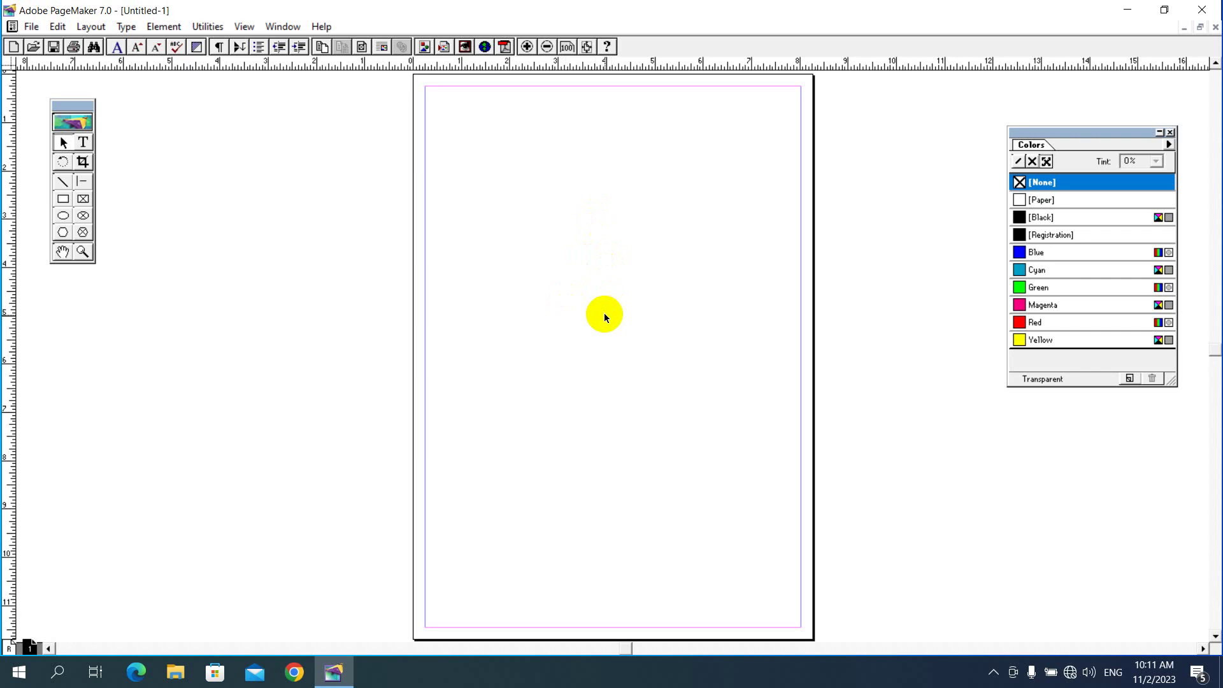
Open the Grid Manager plug-in and move its dialog toward the page centre.
{"action": "left_click", "coordinate": [214, 26]}
{"action": "mouse_move", "coordinate": [234, 45]}
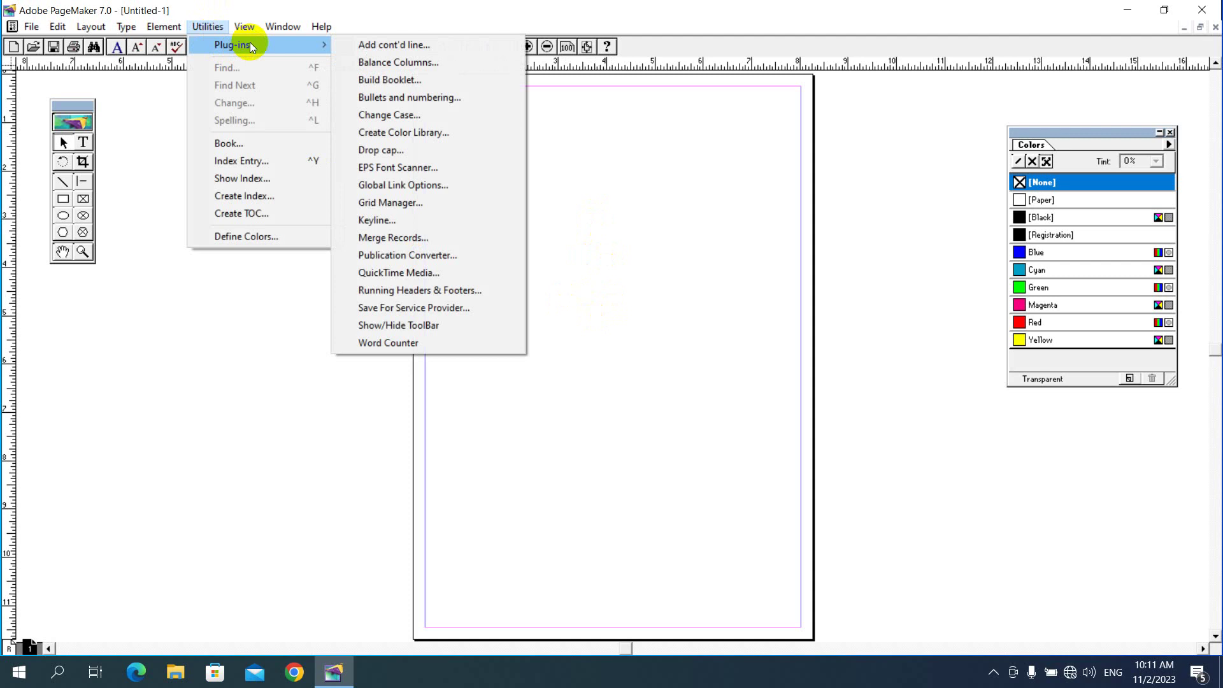
{"action": "left_click", "coordinate": [414, 205]}
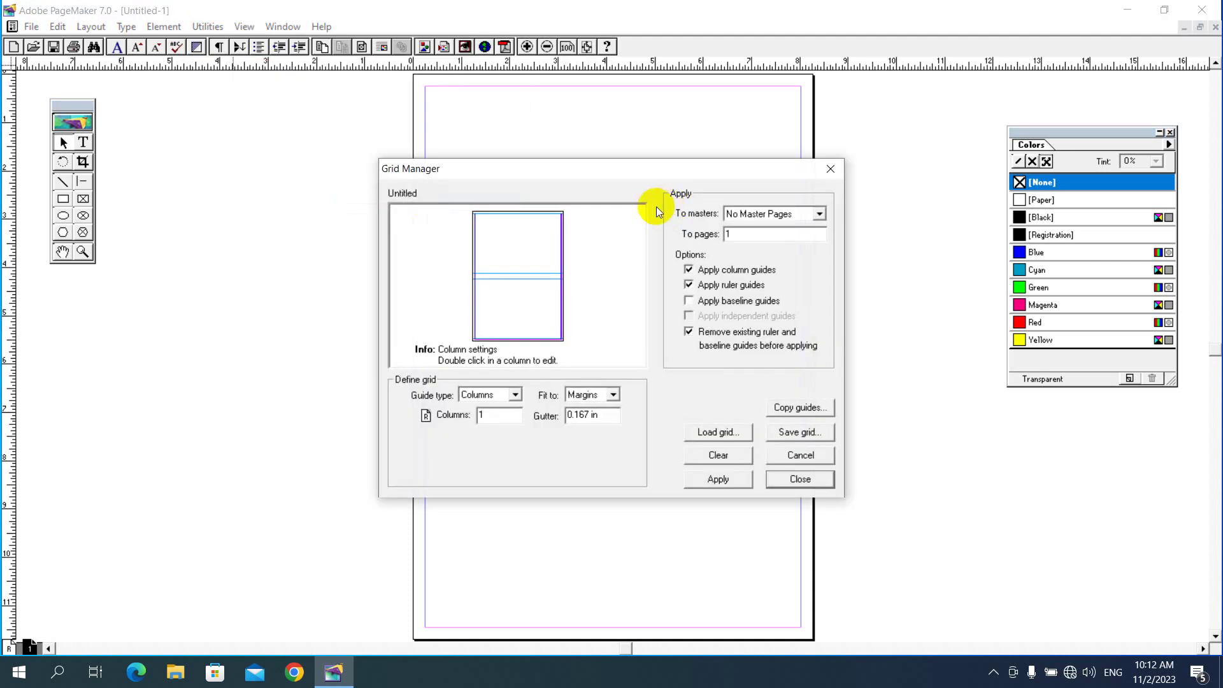
{"action": "left_click_drag", "start_coordinate": [607, 166], "coordinate": [736, 154]}
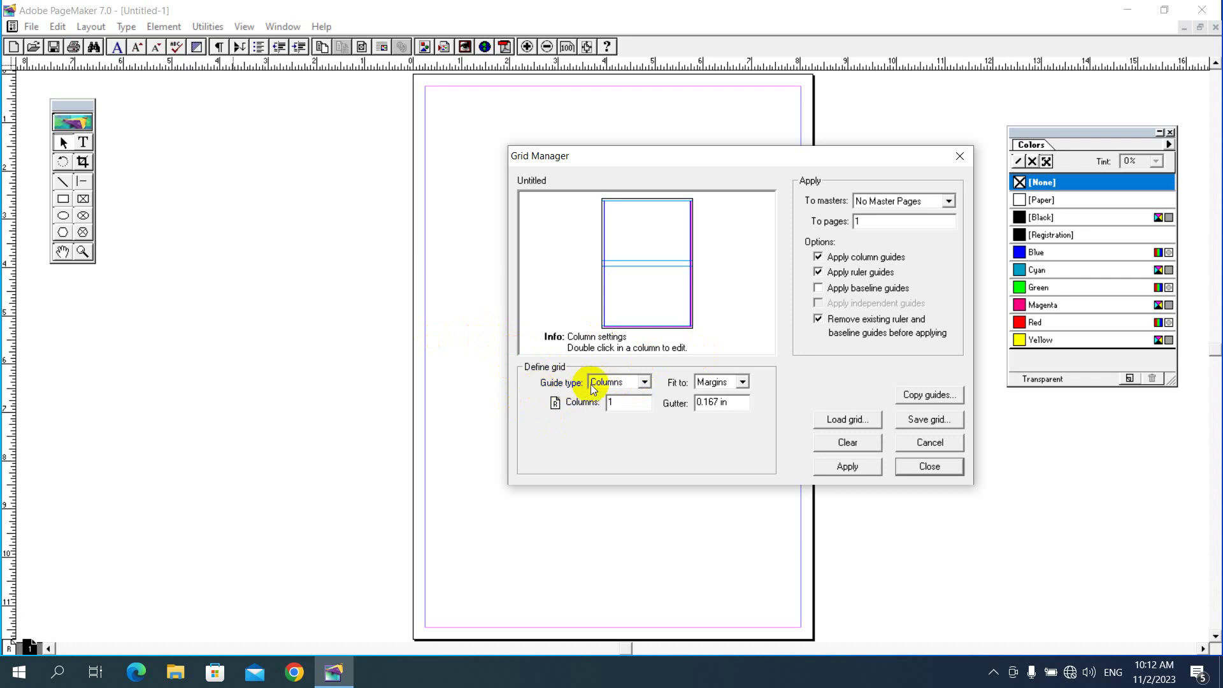
Apply ruler guides with 0 columns and 2 rows separated by a 0.5-inch gutter.
{"action": "left_click", "coordinate": [628, 382]}
{"action": "left_click", "coordinate": [618, 407]}
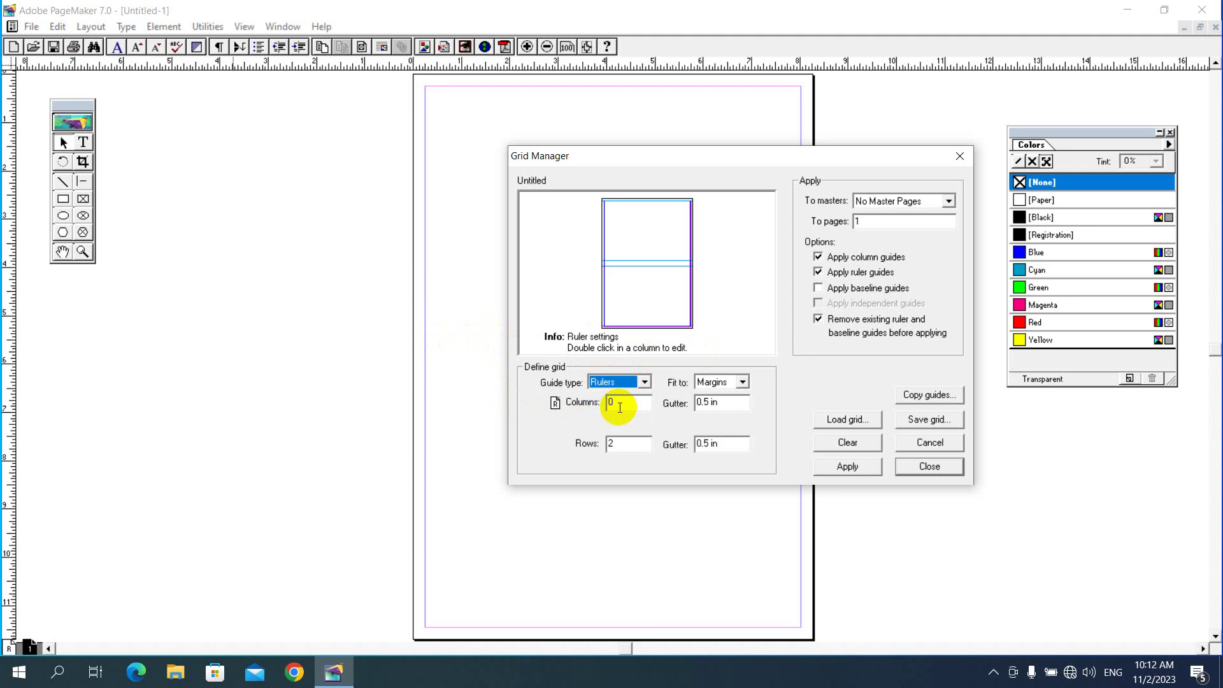
{"action": "double_click", "coordinate": [620, 404]}
{"action": "type", "text": "2"}
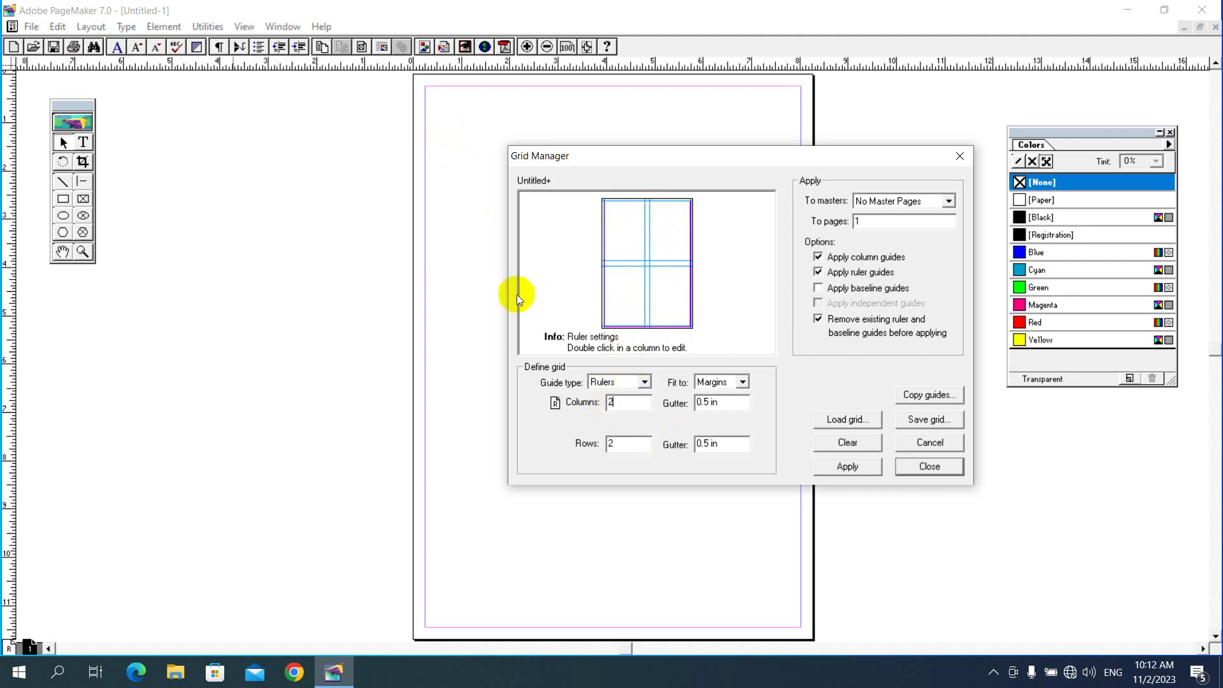
{"action": "key", "text": "BackSpace"}
{"action": "type", "text": "0"}
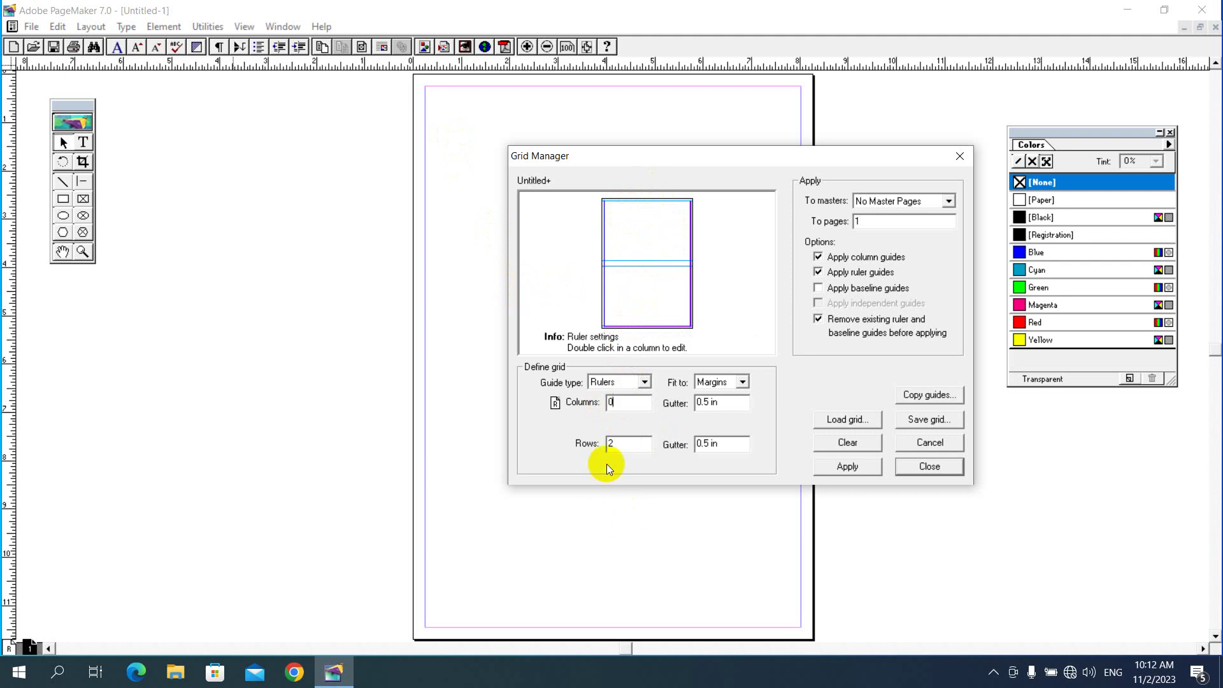
{"action": "double_click", "coordinate": [621, 444]}
{"action": "left_click", "coordinate": [572, 445]}
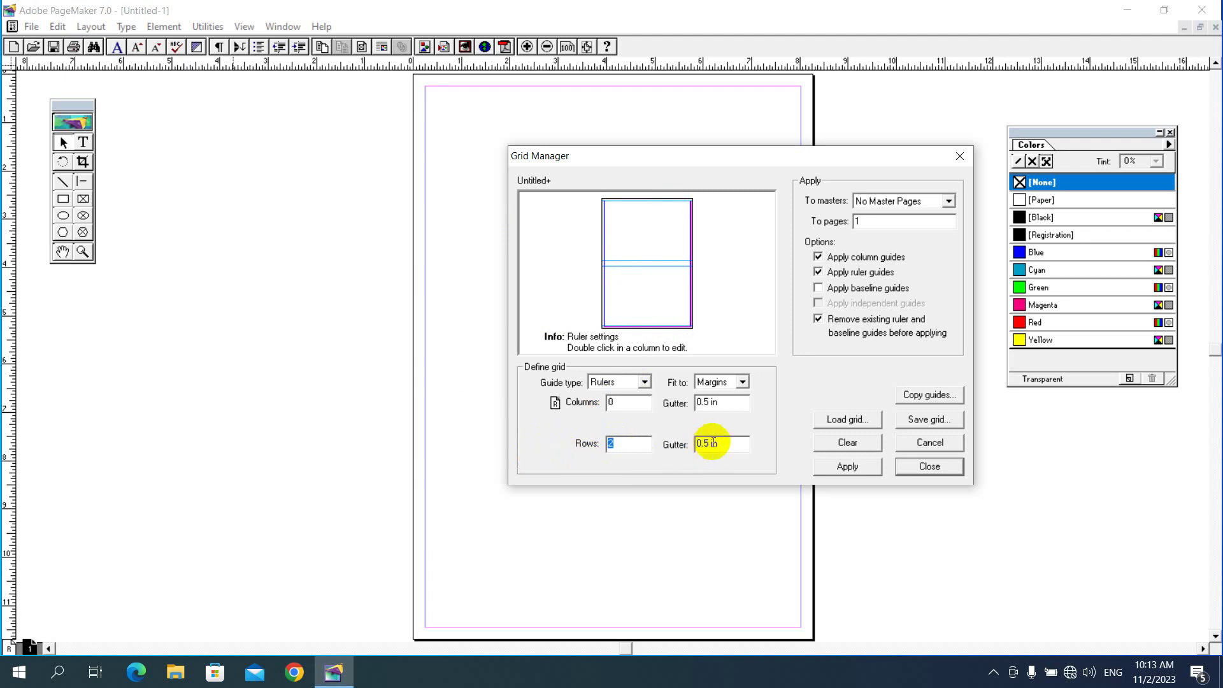
{"action": "left_click_drag", "start_coordinate": [714, 444], "coordinate": [674, 437]}
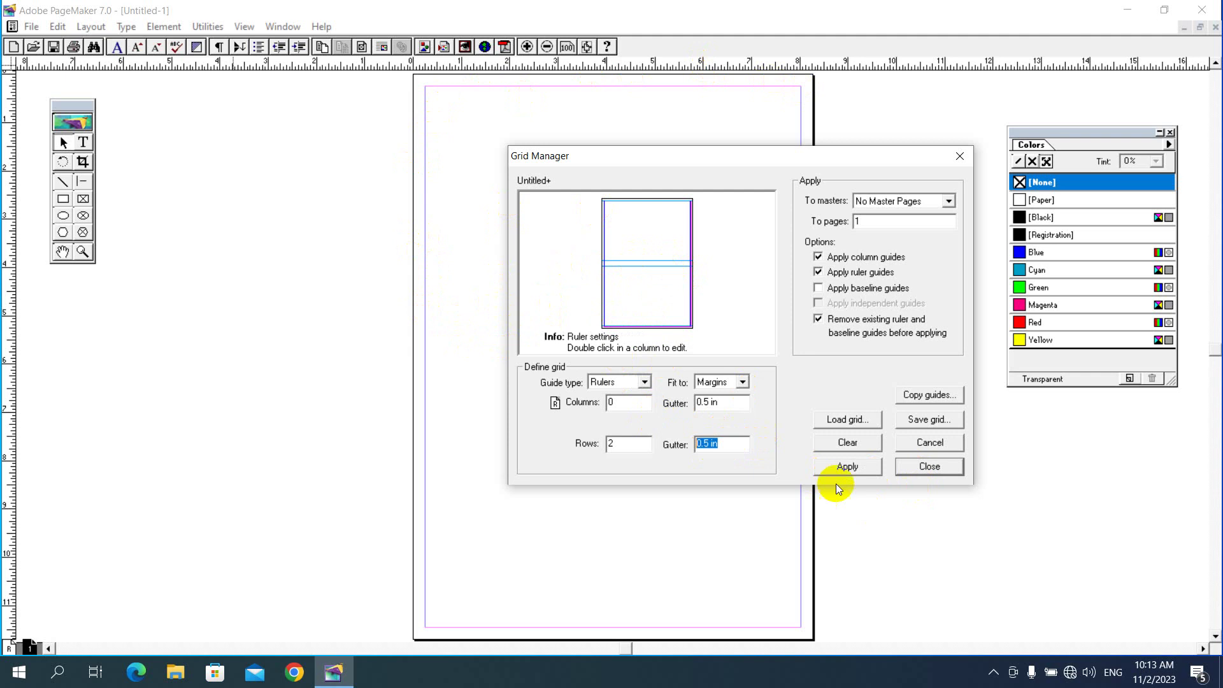
{"action": "left_click", "coordinate": [844, 467]}
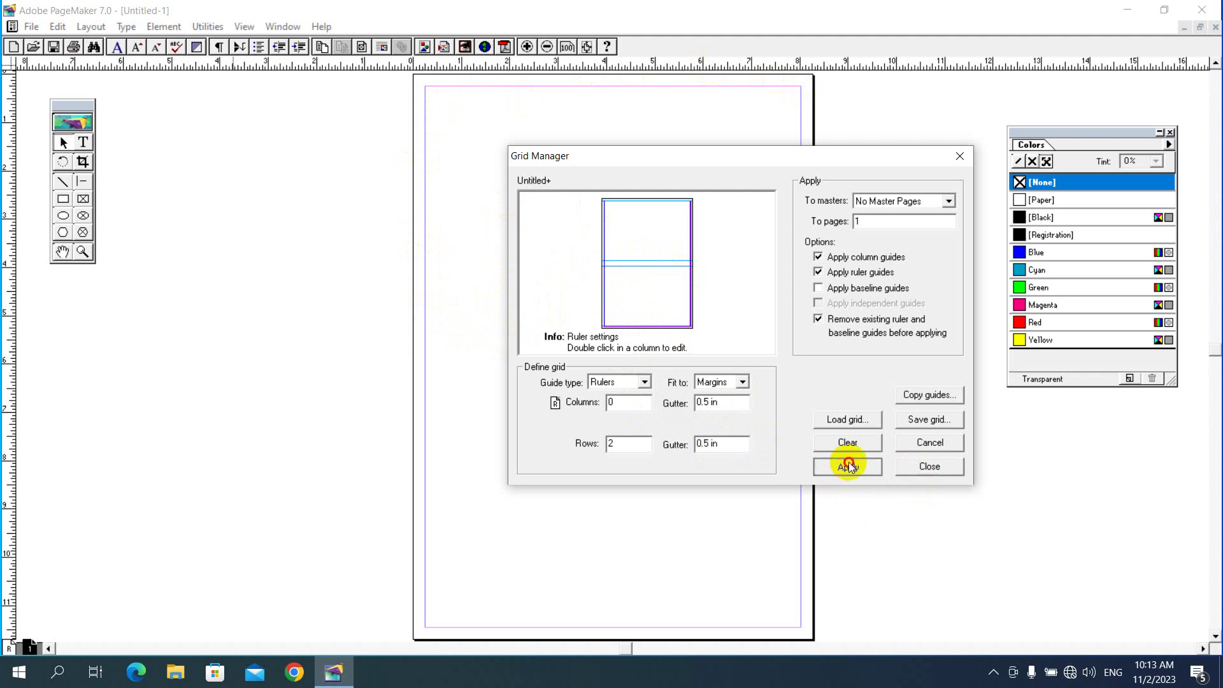
Close Grid Manager, then zoom in and recentre the page showing its two horizontal guides.
{"action": "left_click", "coordinate": [959, 160]}
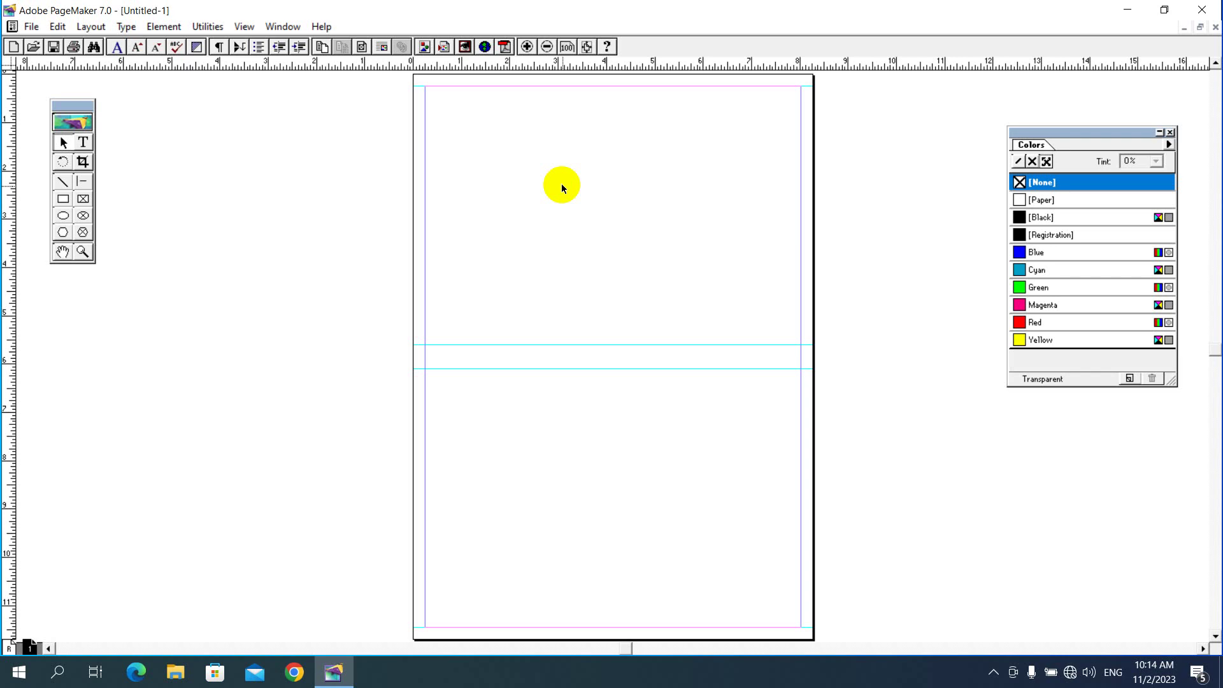
{"action": "key", "text": "ctrl+equal"}
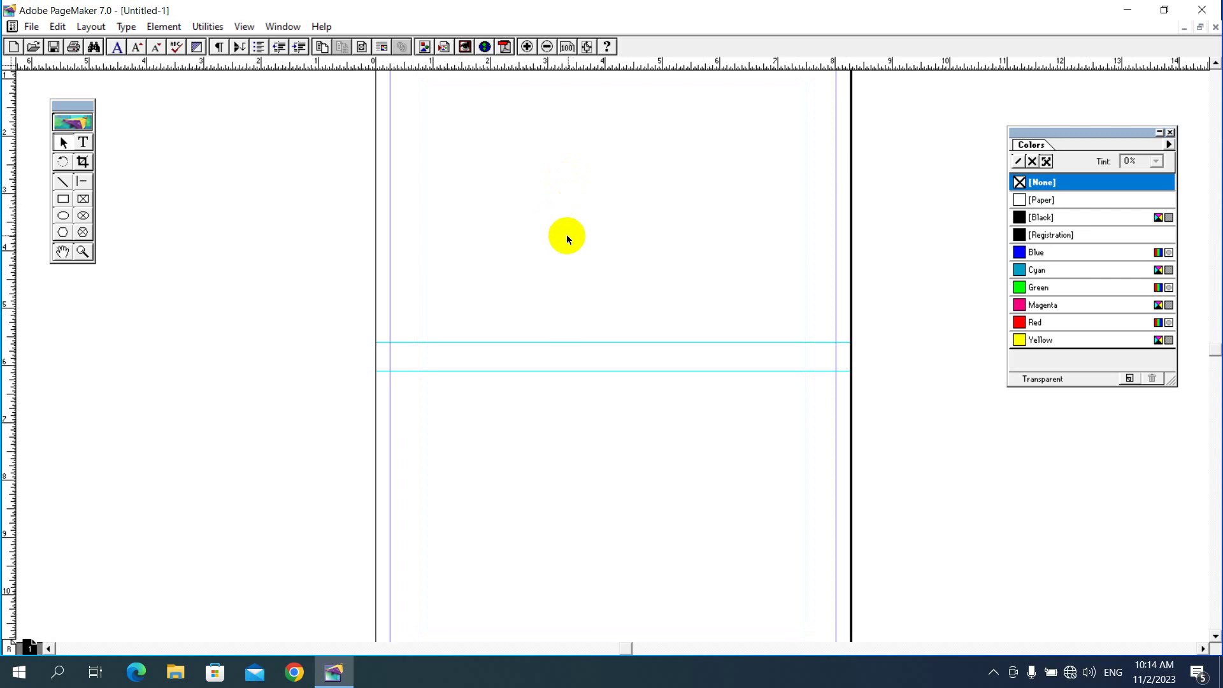
{"action": "mouse_move", "coordinate": [553, 208]}
{"action": "left_mouse_down"}
{"action": "mouse_move", "coordinate": [534, 182]}
{"action": "mouse_move", "coordinate": [514, 254]}
{"action": "left_mouse_up"}
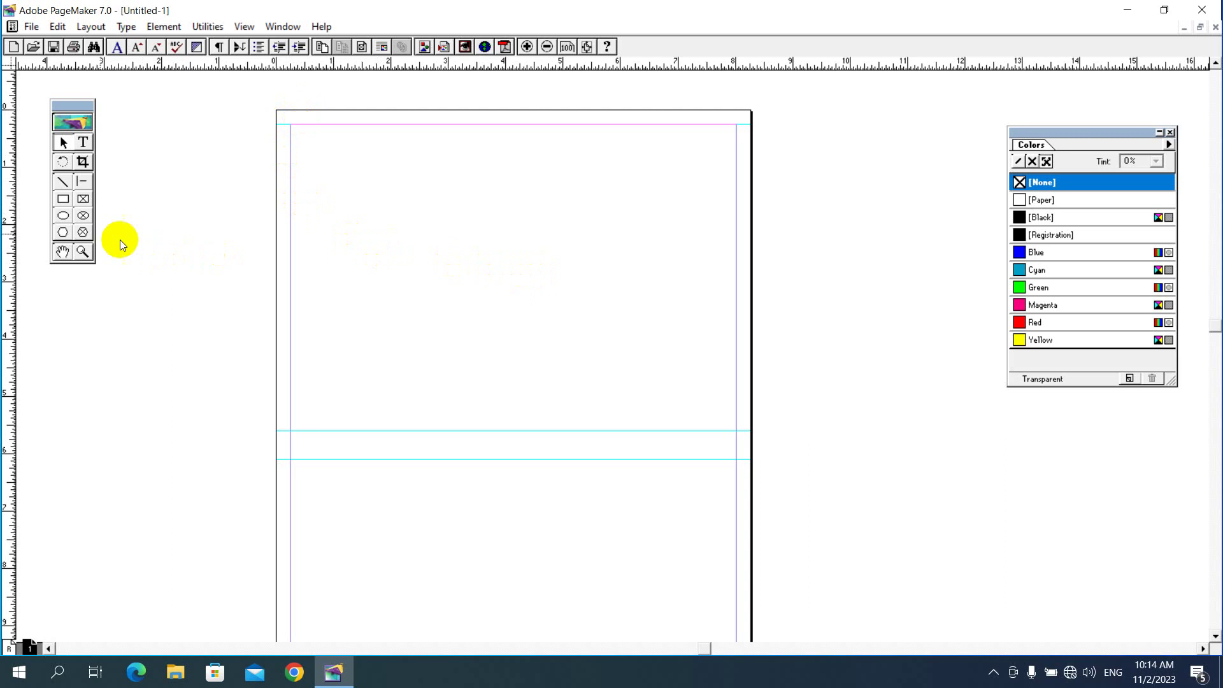
Draw a rectangle from the top-left margin corner to the right margin and down to the guide.
{"action": "left_click", "coordinate": [64, 200]}
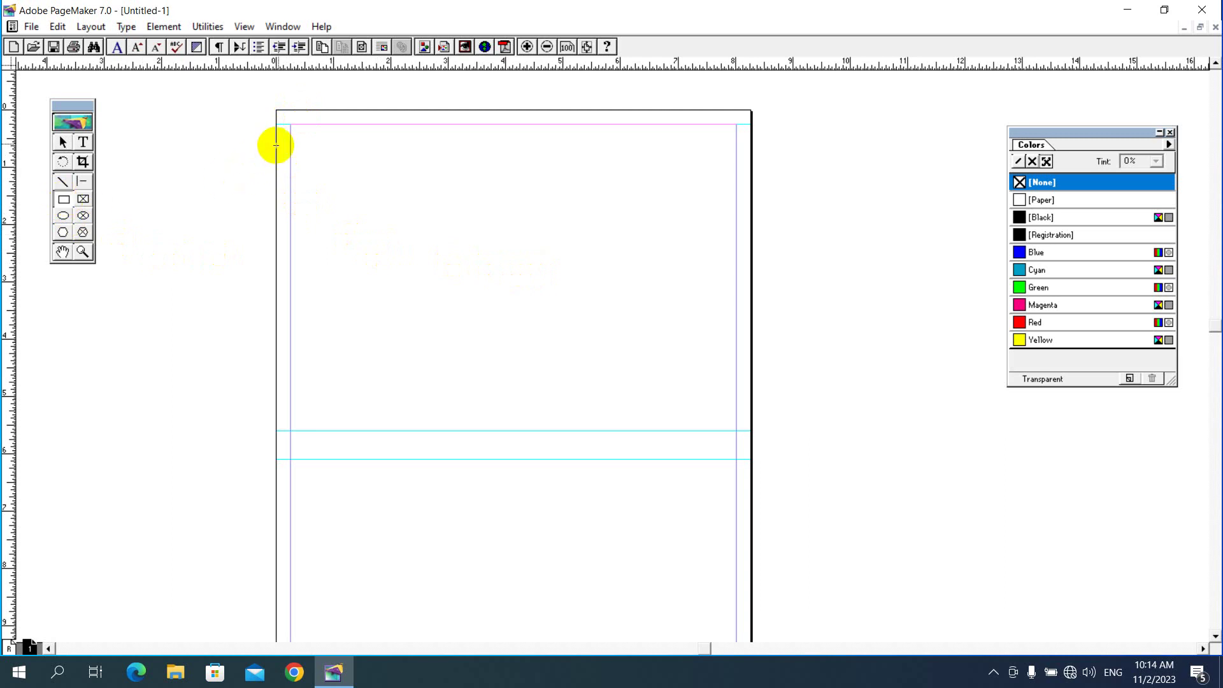
{"action": "left_click_drag", "start_coordinate": [290, 123], "coordinate": [736, 430]}
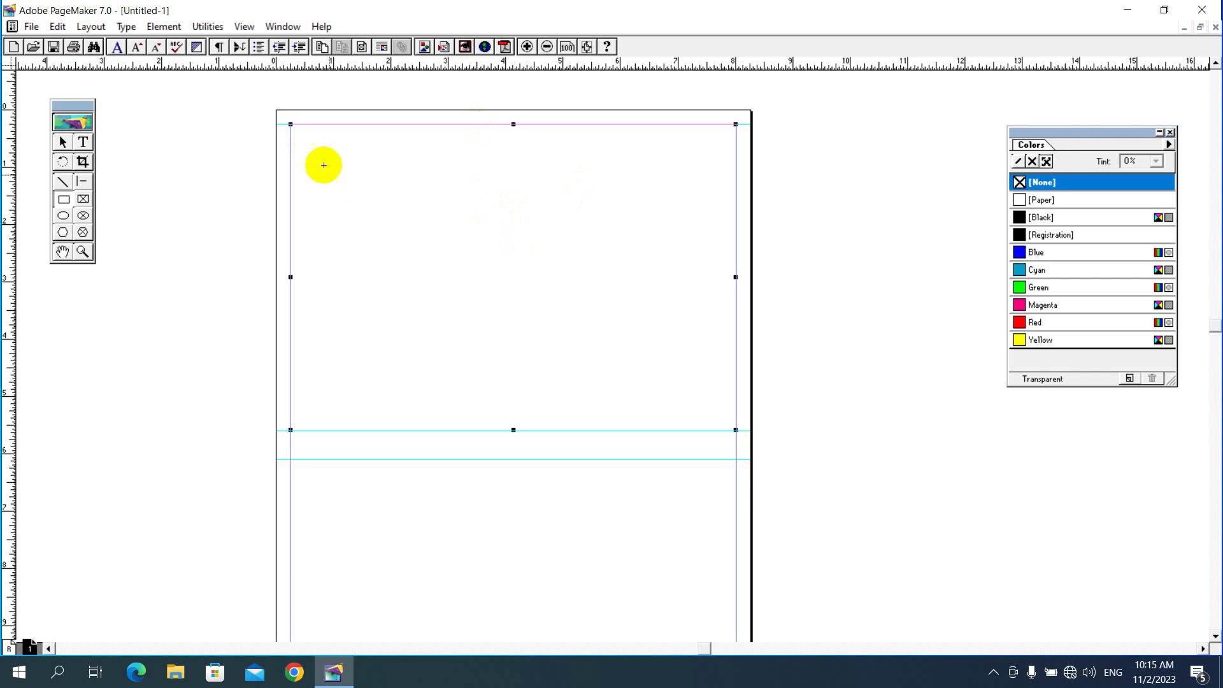
{"action": "left_click", "coordinate": [164, 26]}
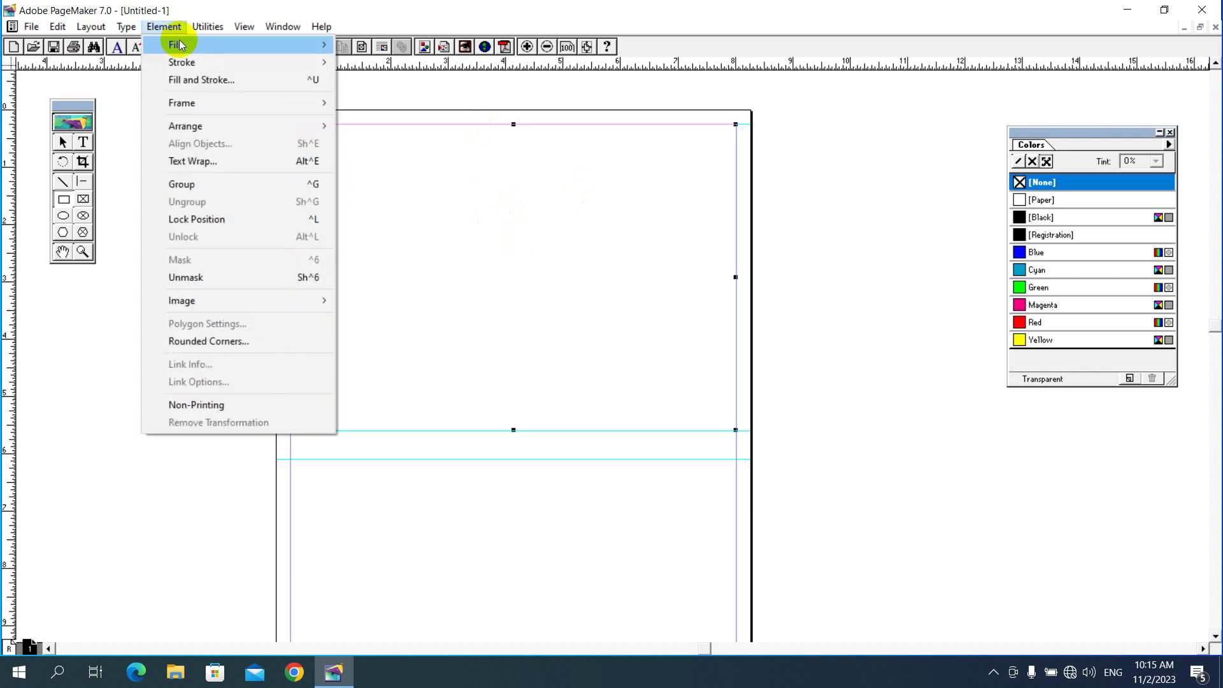
{"action": "mouse_move", "coordinate": [181, 102]}
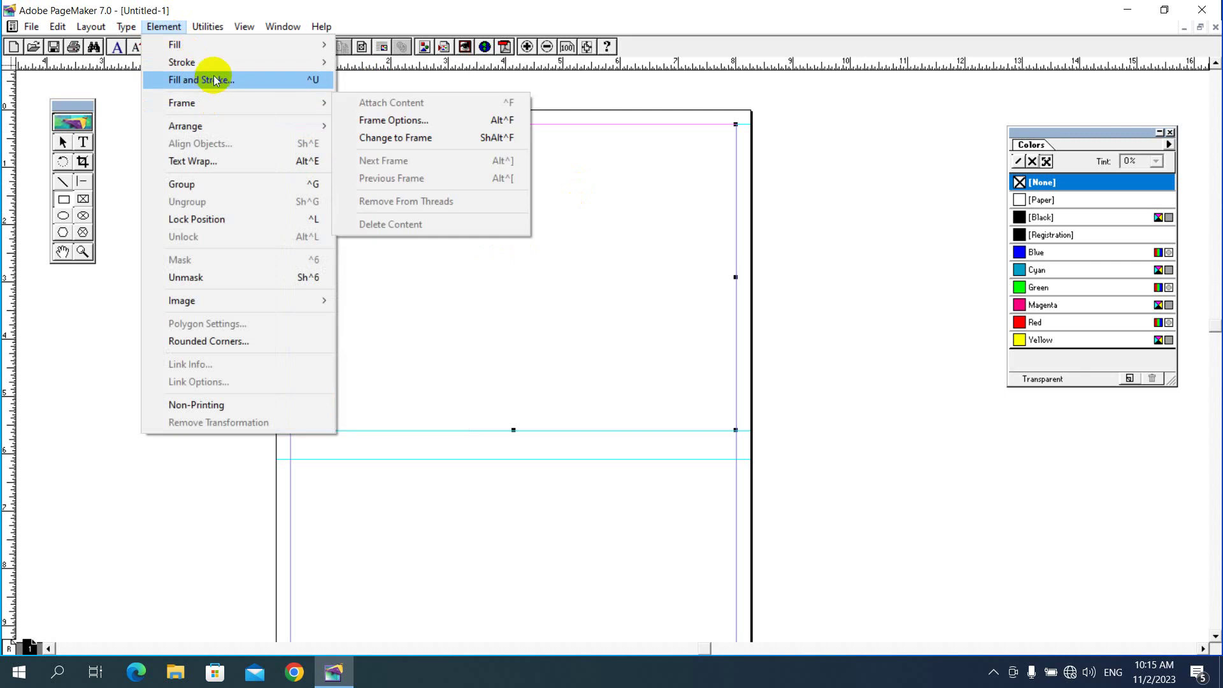
Give the rectangle a 5pt black stroke using Fill and Stroke.
{"action": "left_click", "coordinate": [234, 79]}
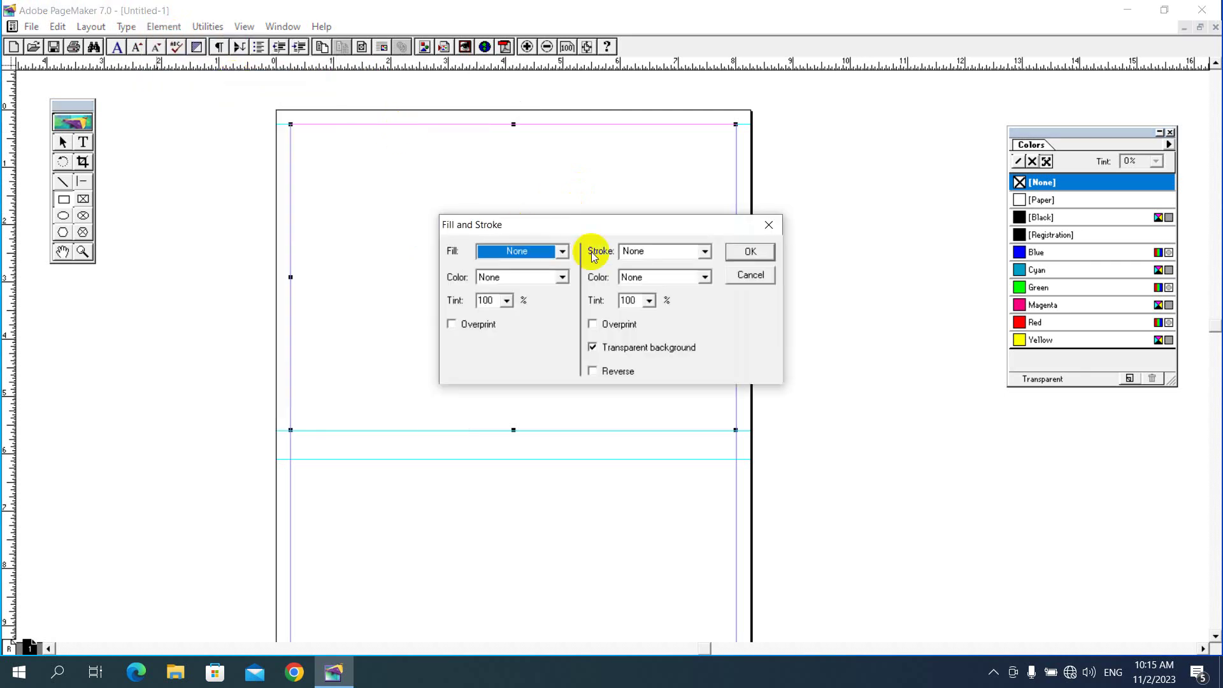
{"action": "mouse_move", "coordinate": [630, 218]}
{"action": "left_mouse_down"}
{"action": "mouse_move", "coordinate": [709, 212]}
{"action": "mouse_move", "coordinate": [638, 209]}
{"action": "left_mouse_up"}
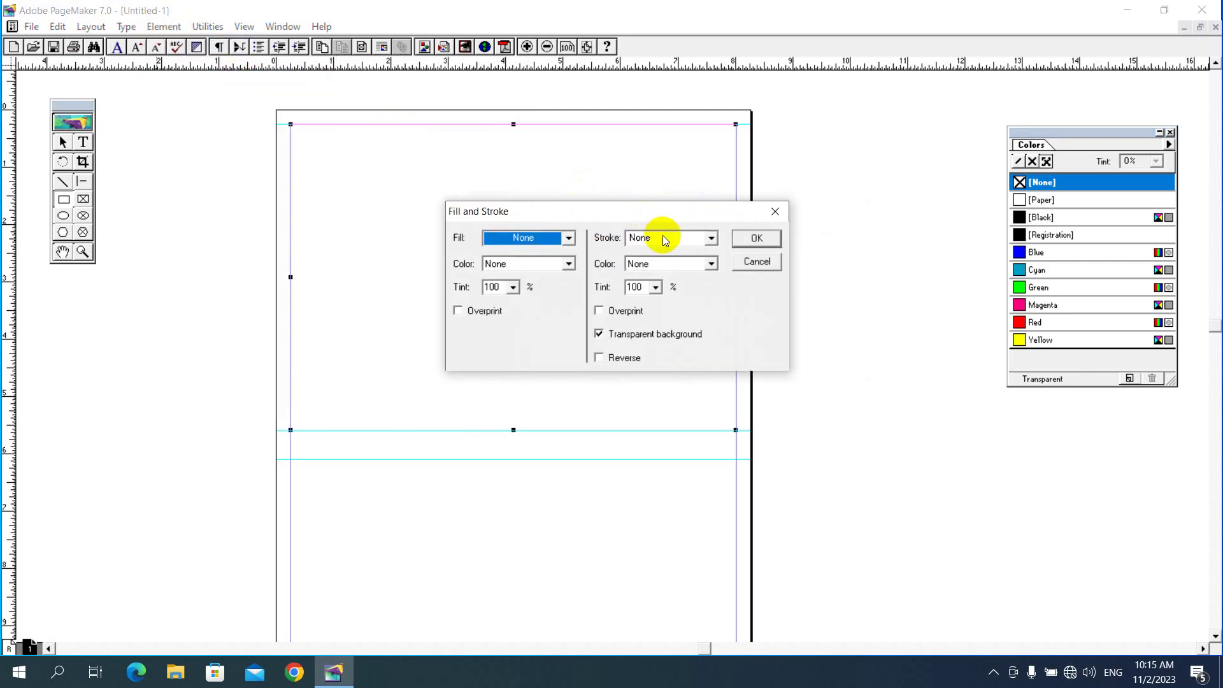
{"action": "left_click", "coordinate": [664, 238]}
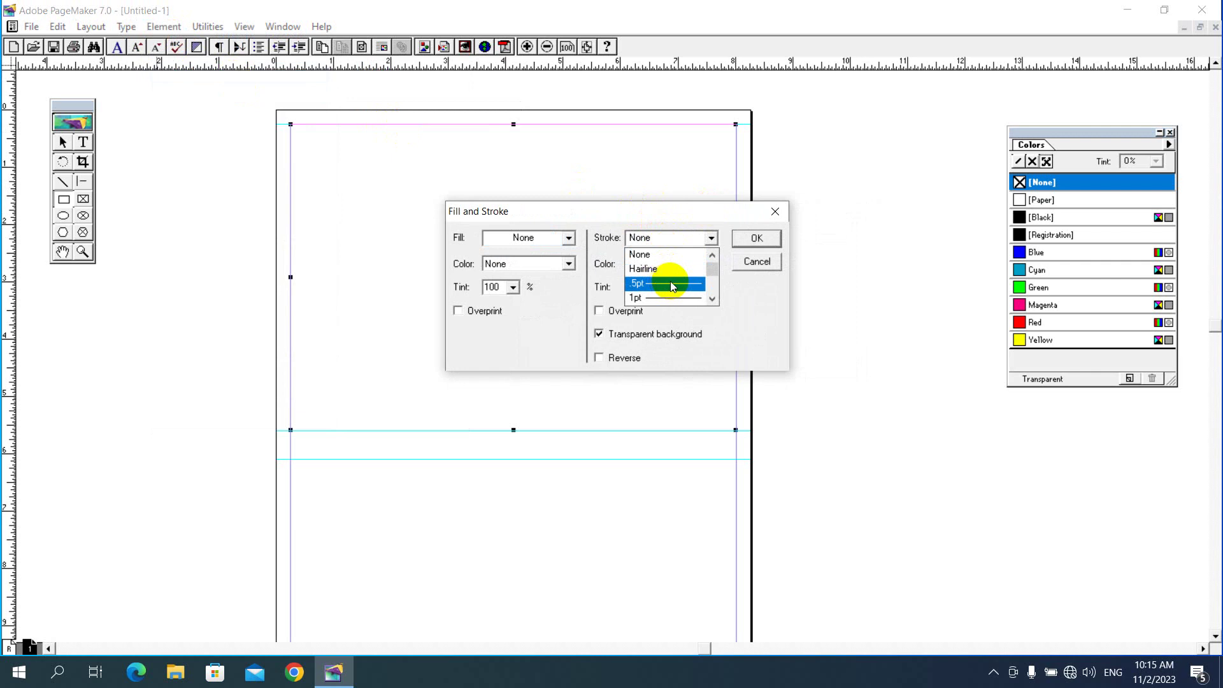
{"action": "left_click_drag", "start_coordinate": [709, 271], "coordinate": [710, 278]}
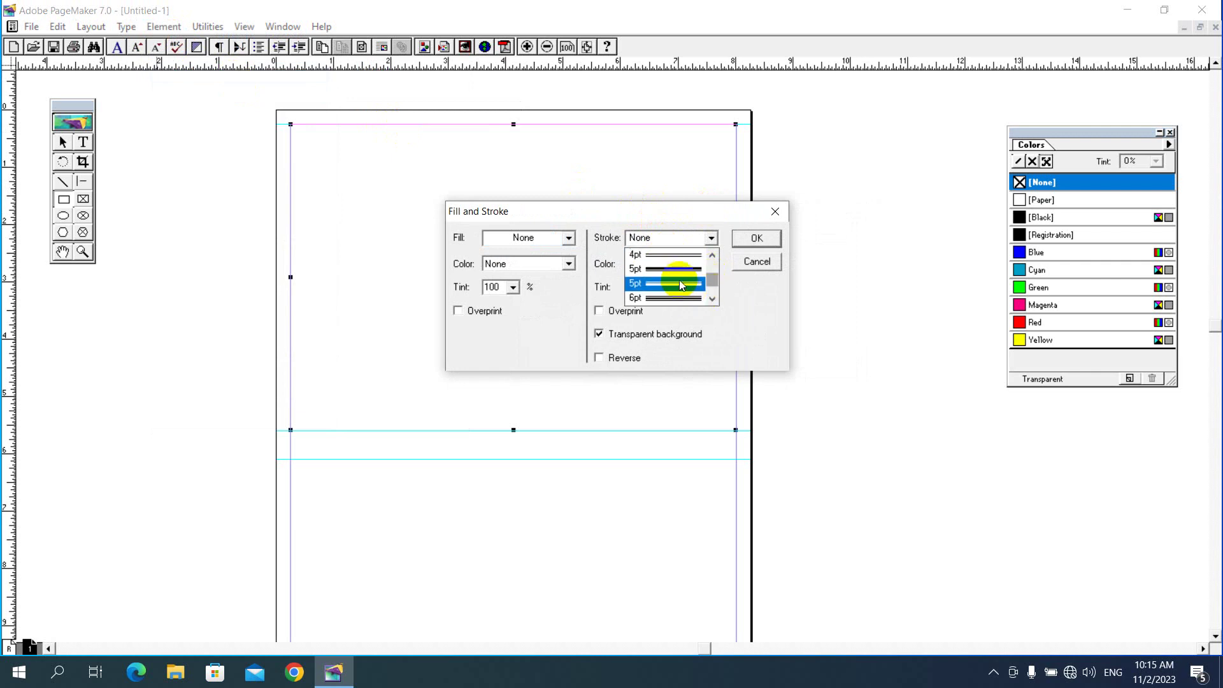
{"action": "left_click", "coordinate": [679, 273]}
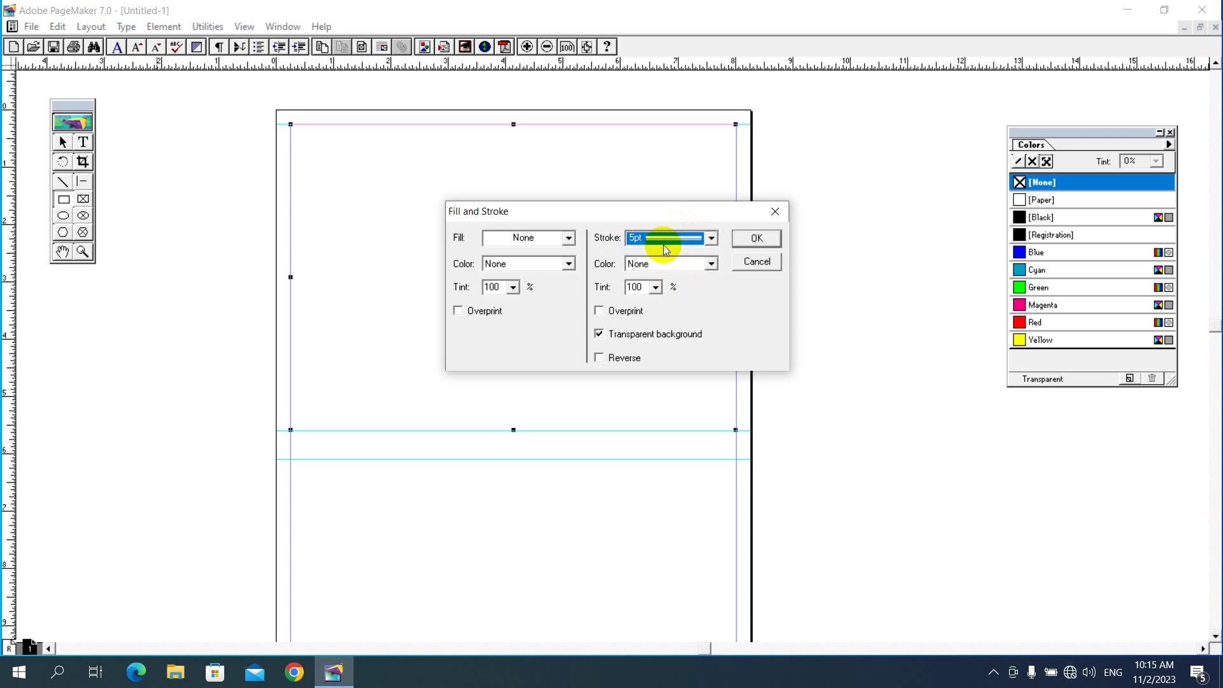
{"action": "left_click", "coordinate": [662, 265]}
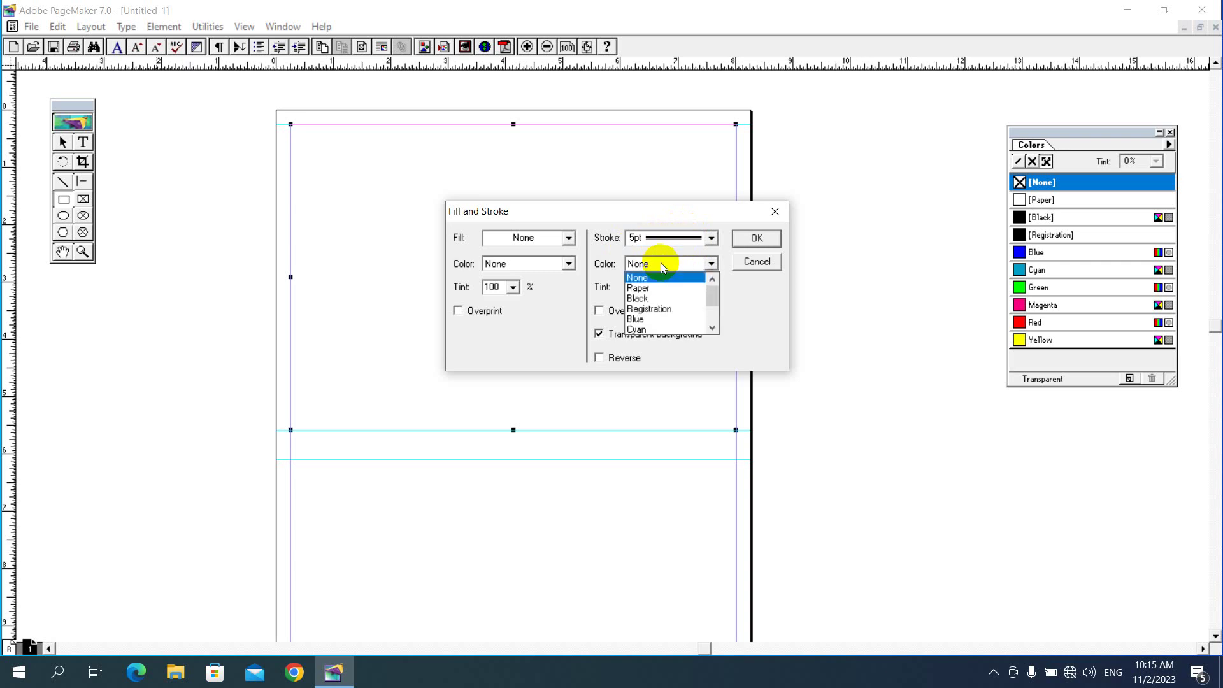
{"action": "left_click", "coordinate": [648, 299]}
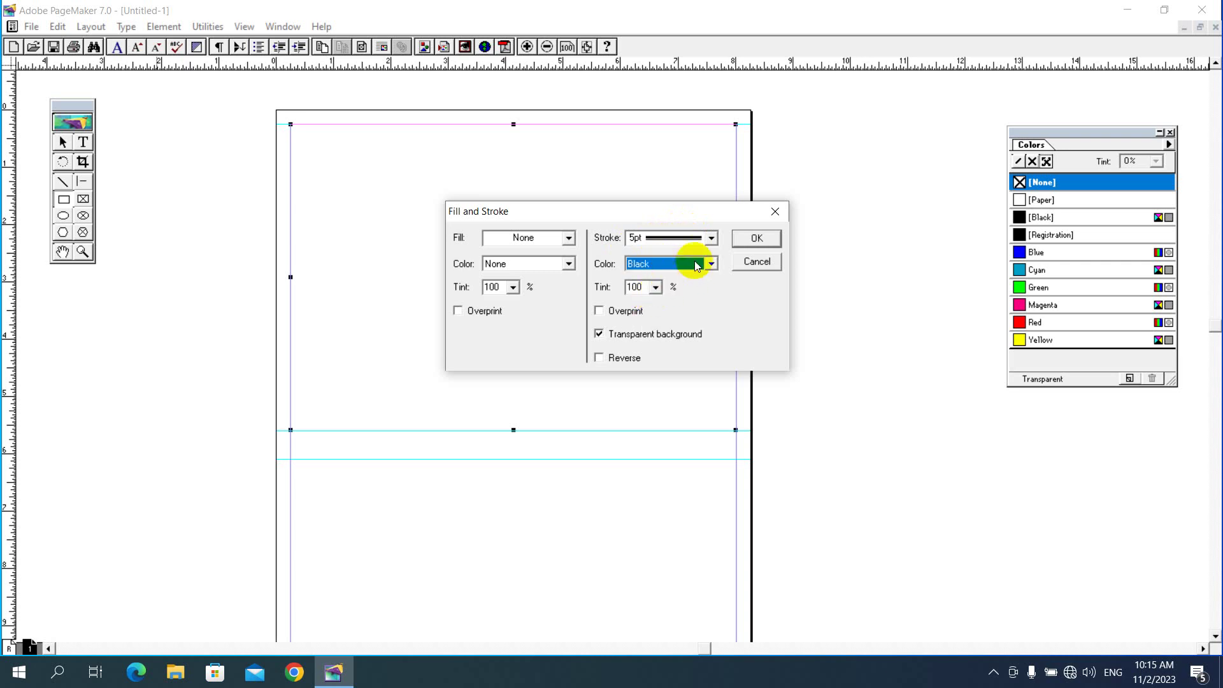
{"action": "left_click", "coordinate": [757, 238]}
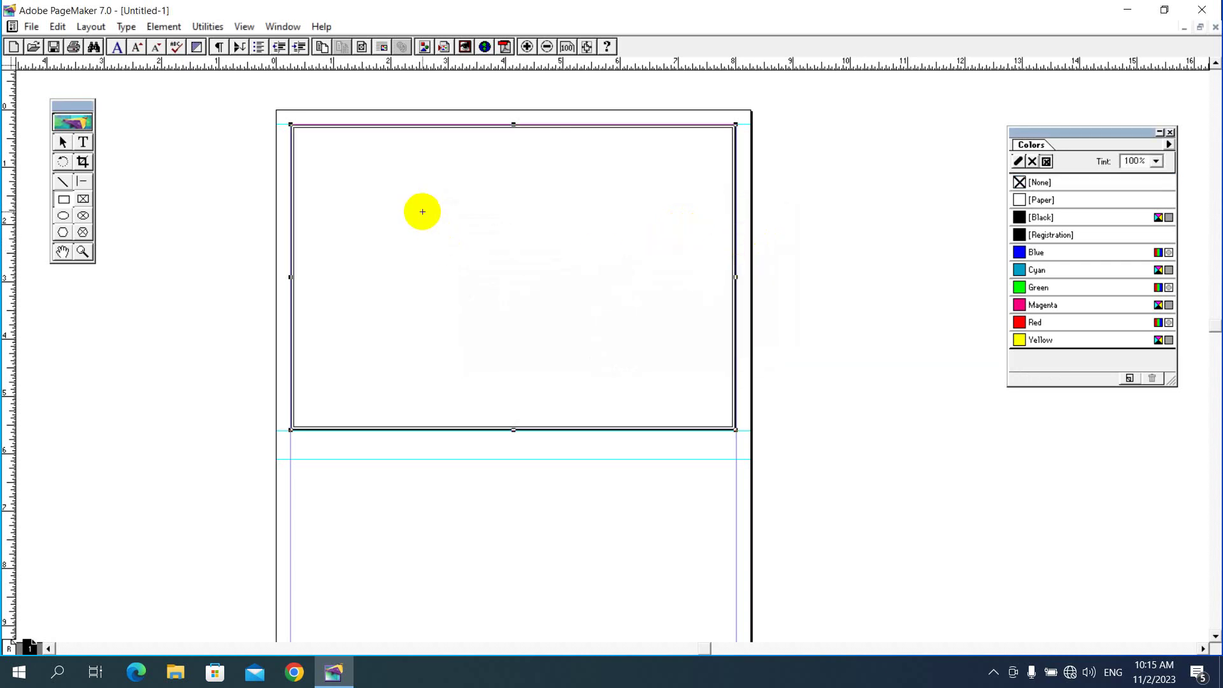
{"action": "key", "text": "ctrl+equal"}
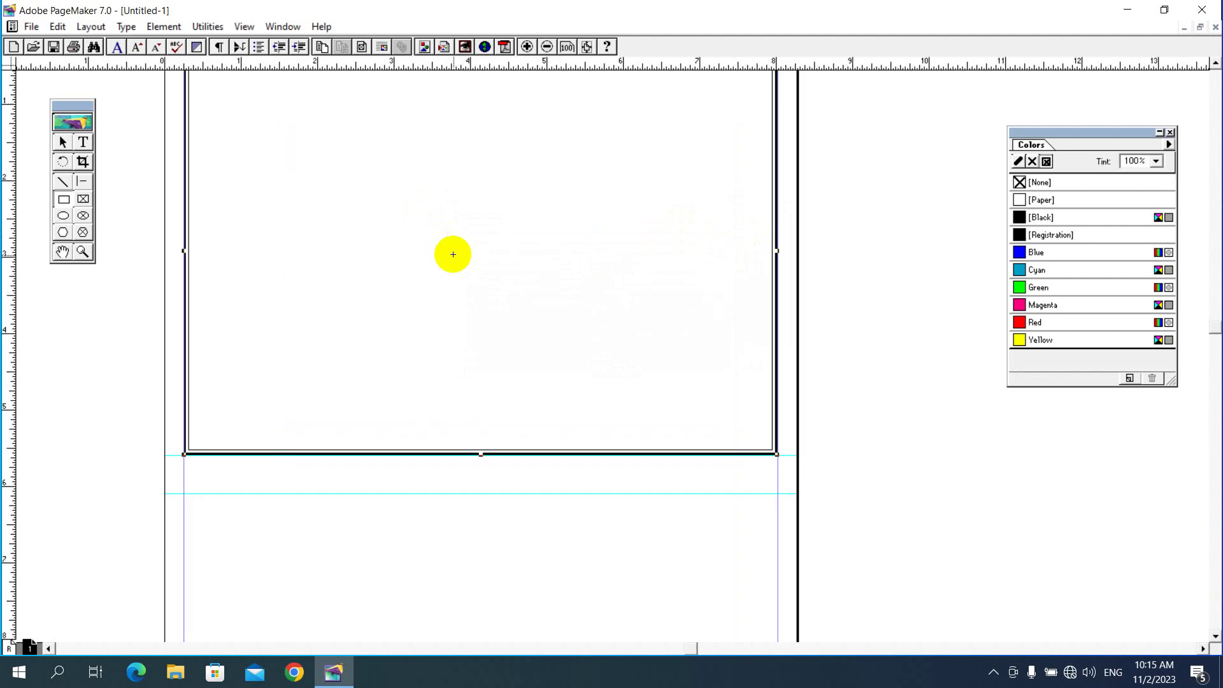
Draw a second, slightly smaller rectangle just inside the thick black frame.
{"action": "scroll", "coordinate": [433, 254], "scroll_direction": "up", "scroll_amount": 2}
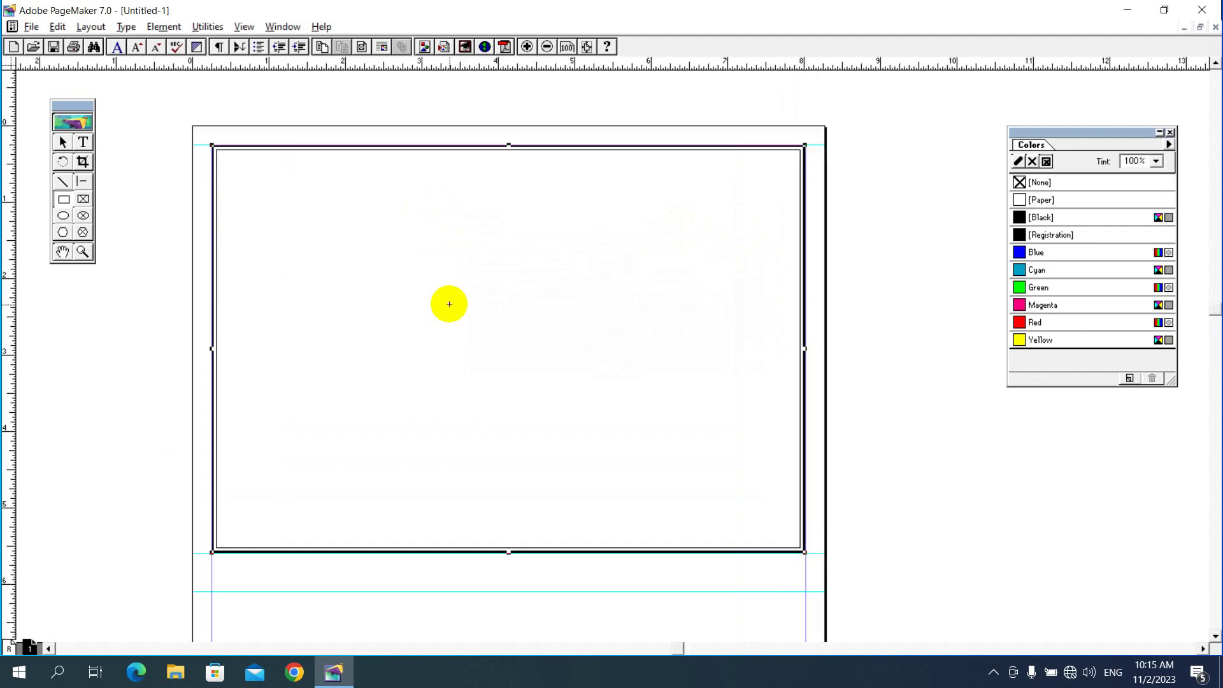
{"action": "left_click", "coordinate": [63, 141]}
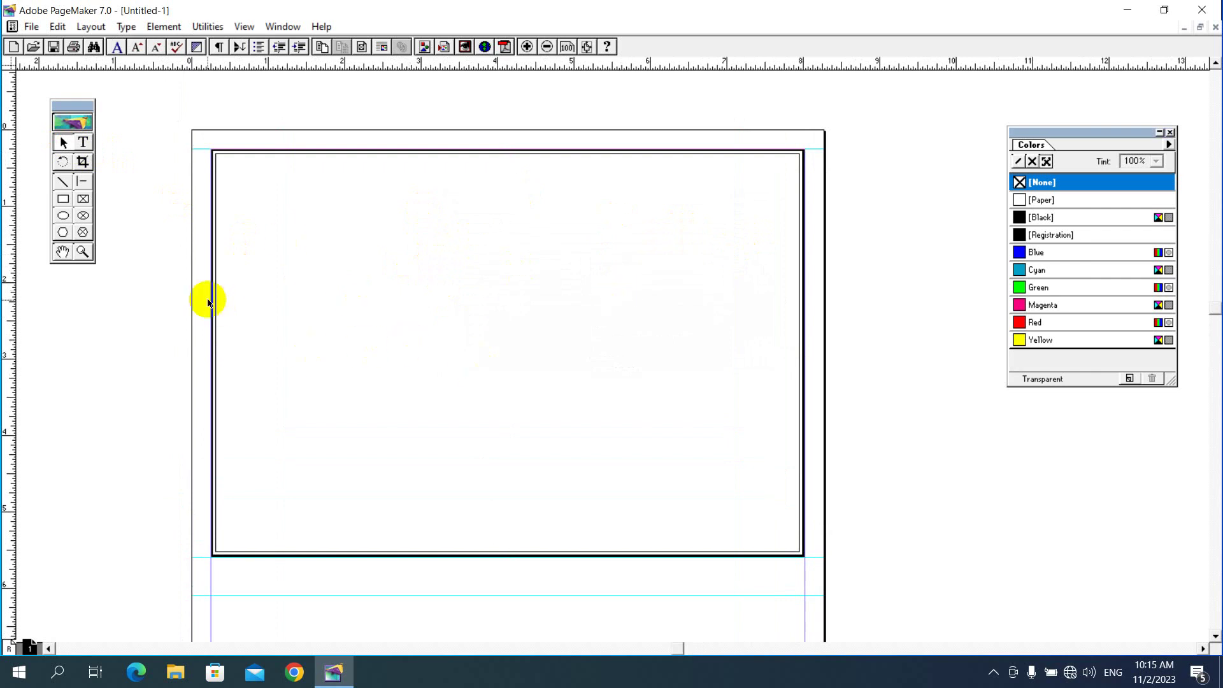
{"action": "left_click", "coordinate": [64, 201]}
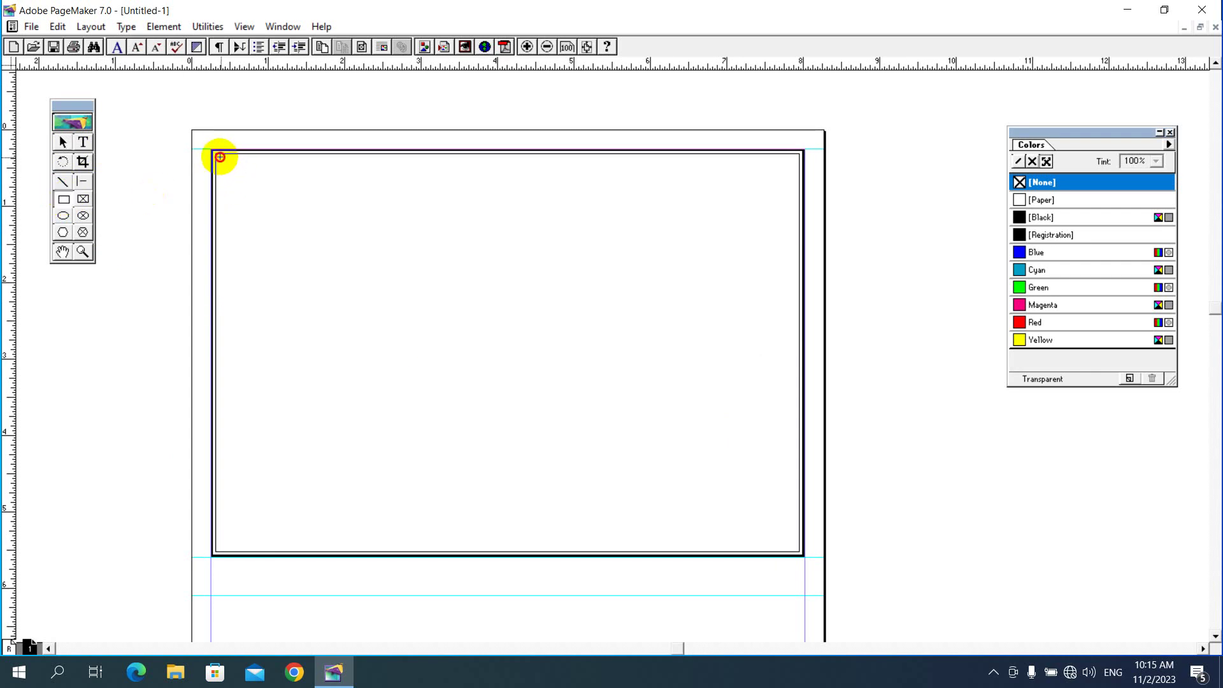
{"action": "mouse_move", "coordinate": [218, 157]}
{"action": "left_mouse_down"}
{"action": "mouse_move", "coordinate": [464, 362]}
{"action": "mouse_move", "coordinate": [796, 550]}
{"action": "left_mouse_up"}
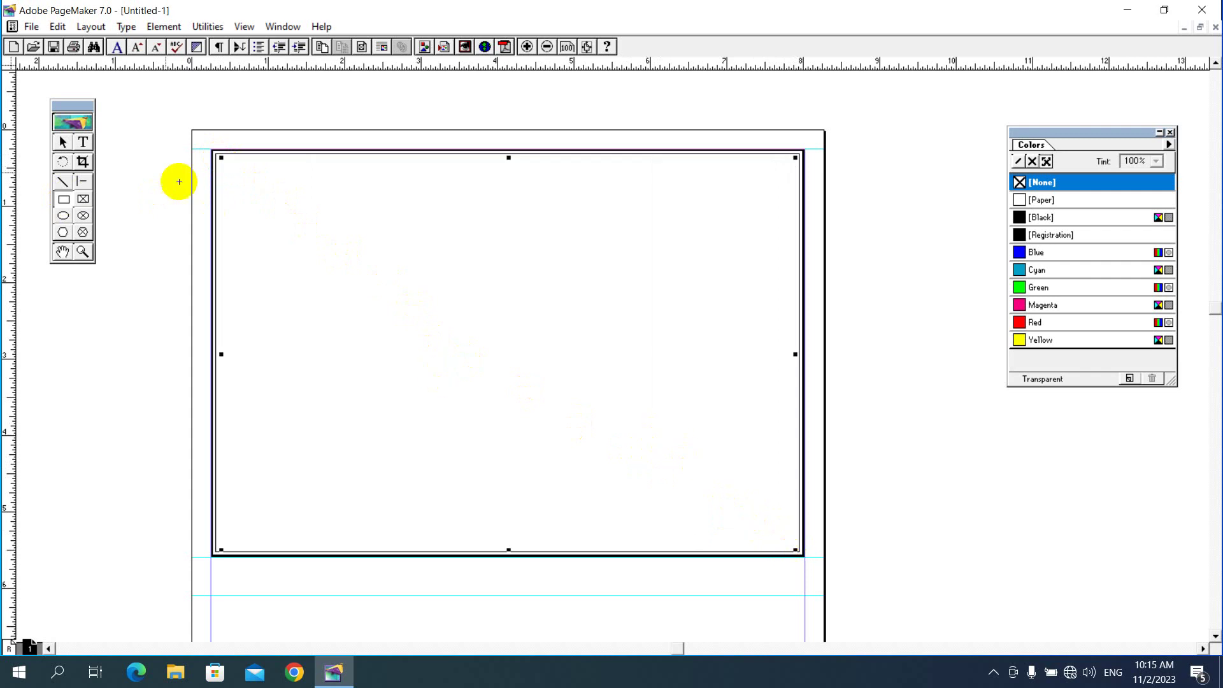
{"action": "left_click", "coordinate": [167, 27]}
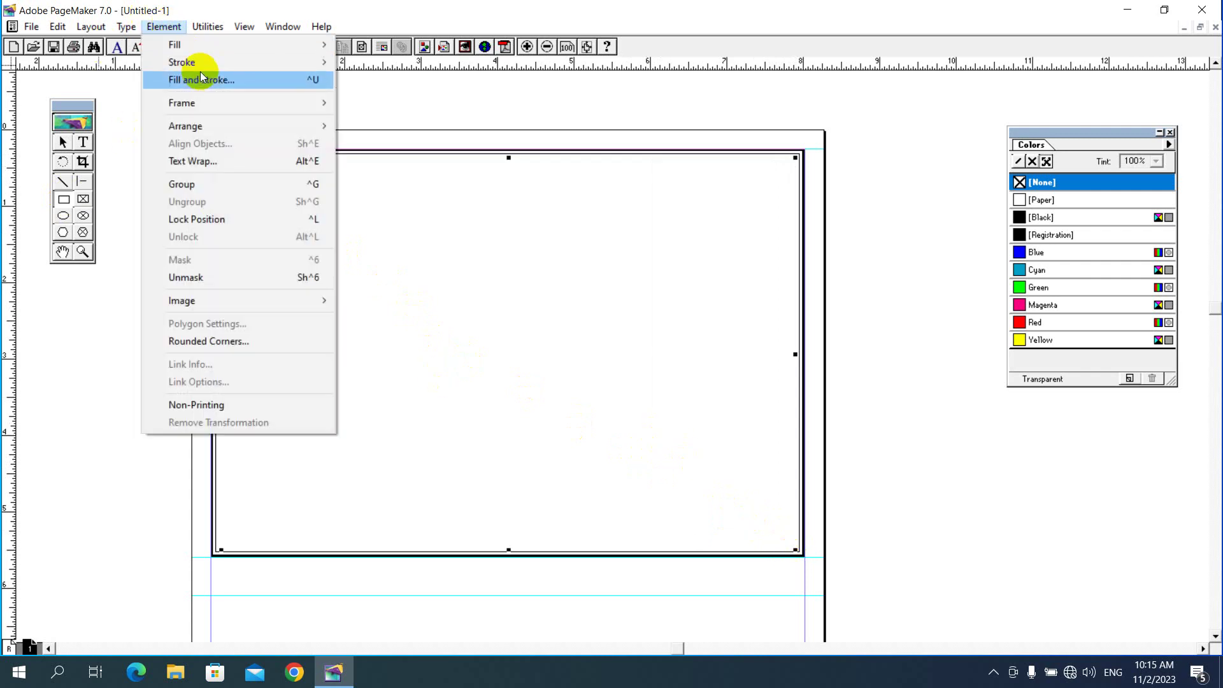
Give the inner rectangle a 2pt stroke in Fill and Stroke, then return to the Pointer tool.
{"action": "left_click", "coordinate": [212, 81]}
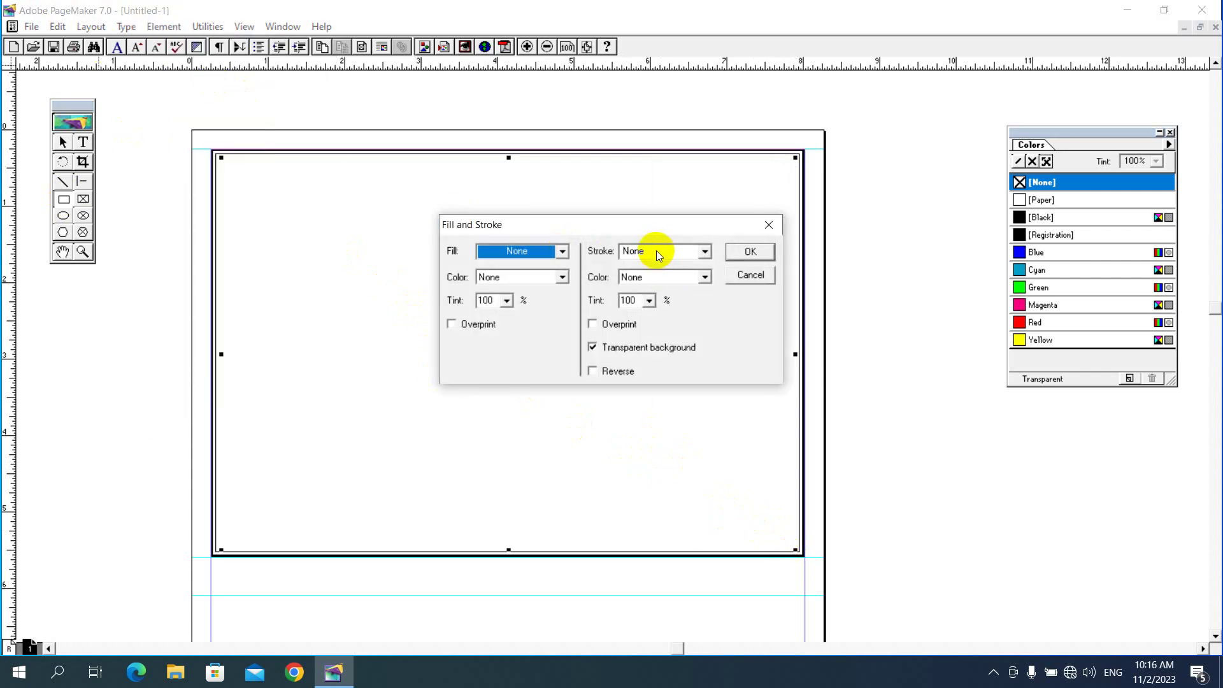
{"action": "left_click", "coordinate": [656, 250]}
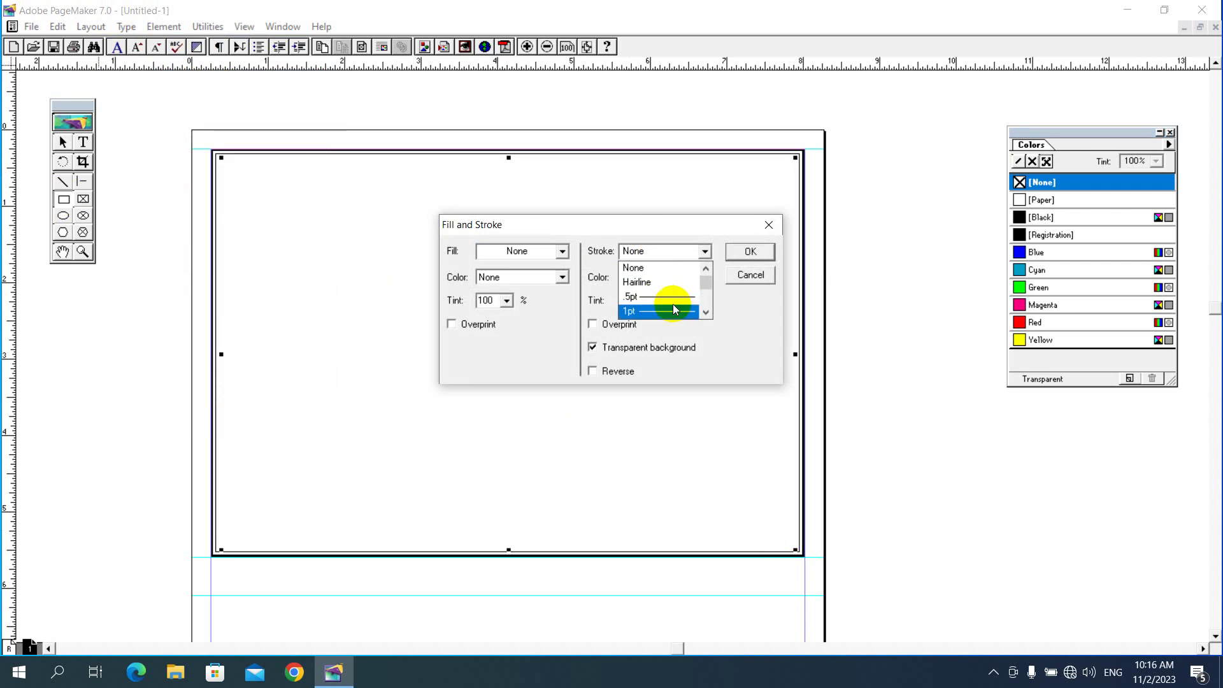
{"action": "left_click", "coordinate": [706, 312]}
{"action": "left_click", "coordinate": [706, 312]}
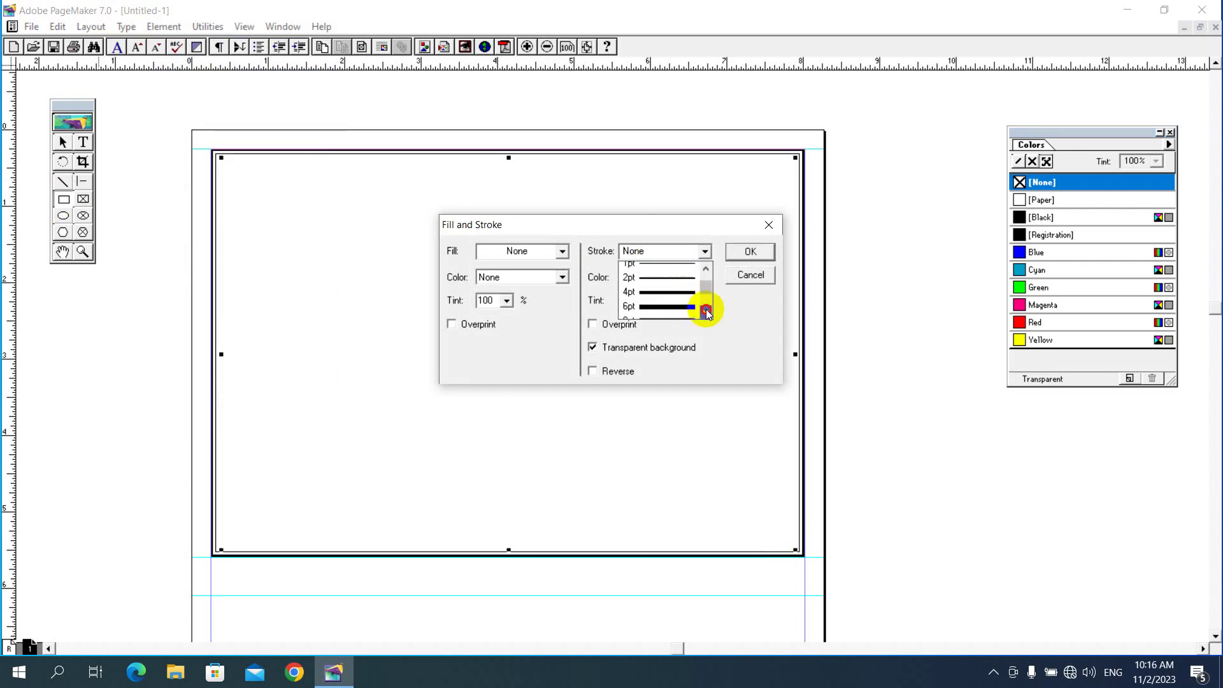
{"action": "left_click", "coordinate": [706, 312]}
{"action": "left_click", "coordinate": [706, 312]}
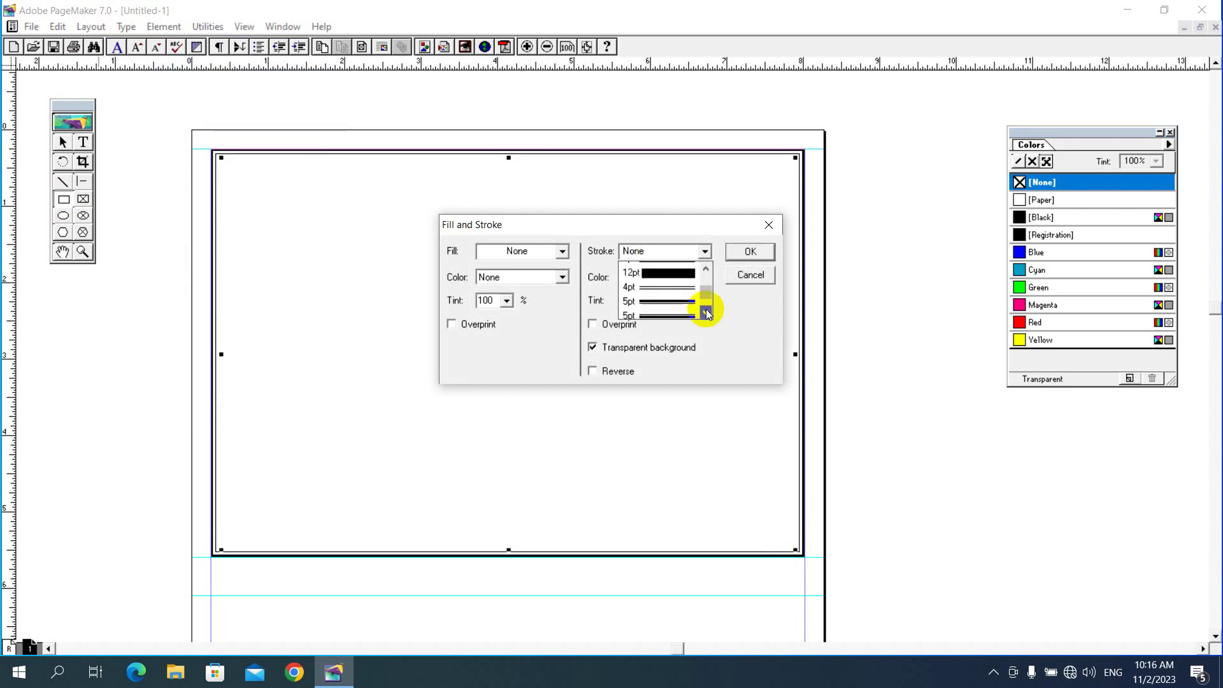
{"action": "left_click", "coordinate": [706, 312]}
{"action": "left_click", "coordinate": [706, 312]}
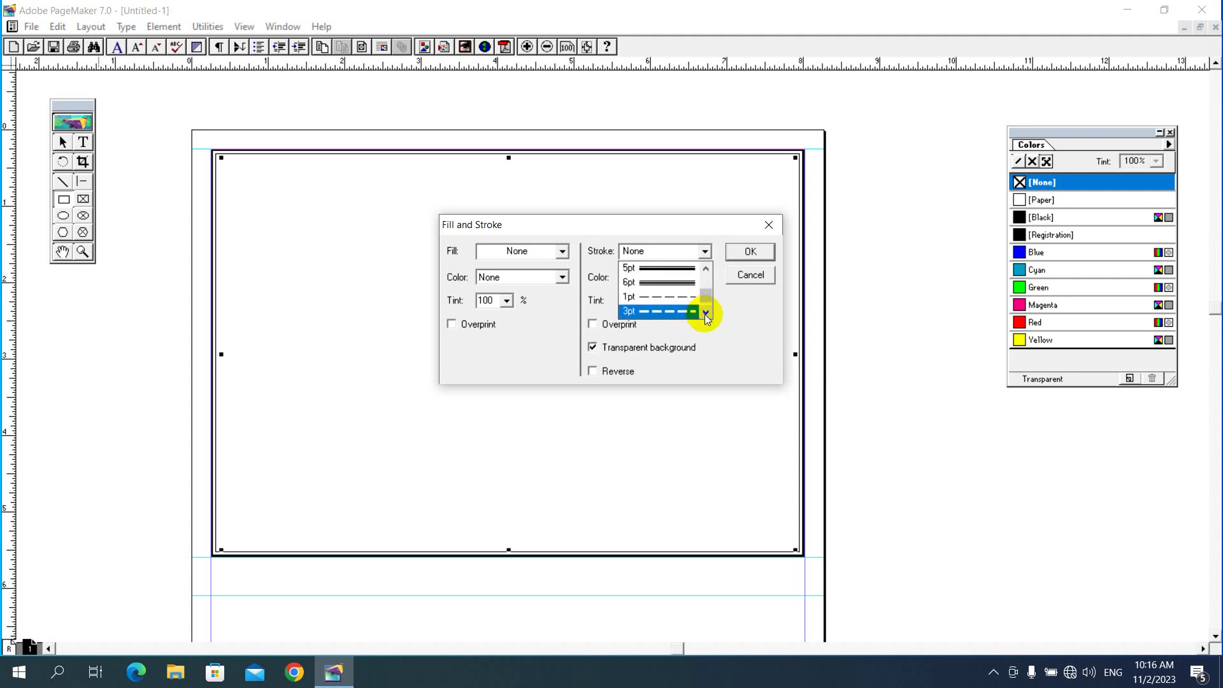
{"action": "left_click", "coordinate": [706, 312]}
{"action": "left_click", "coordinate": [706, 312]}
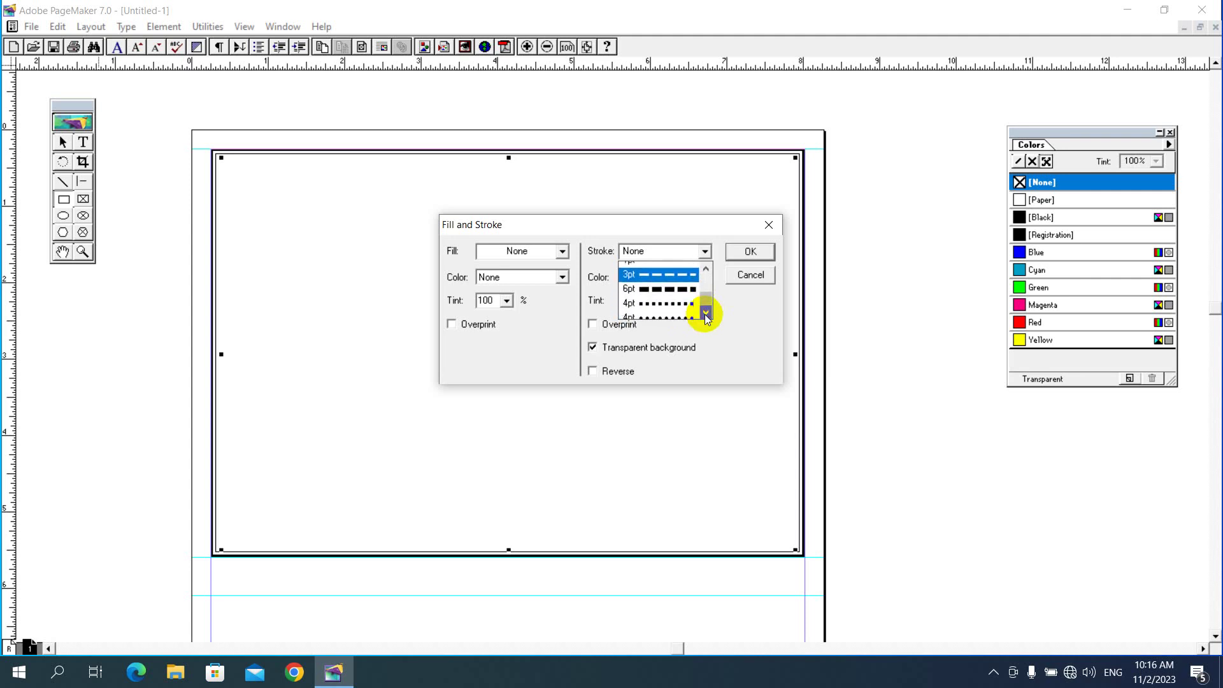
{"action": "left_click", "coordinate": [706, 269]}
{"action": "left_click", "coordinate": [706, 269]}
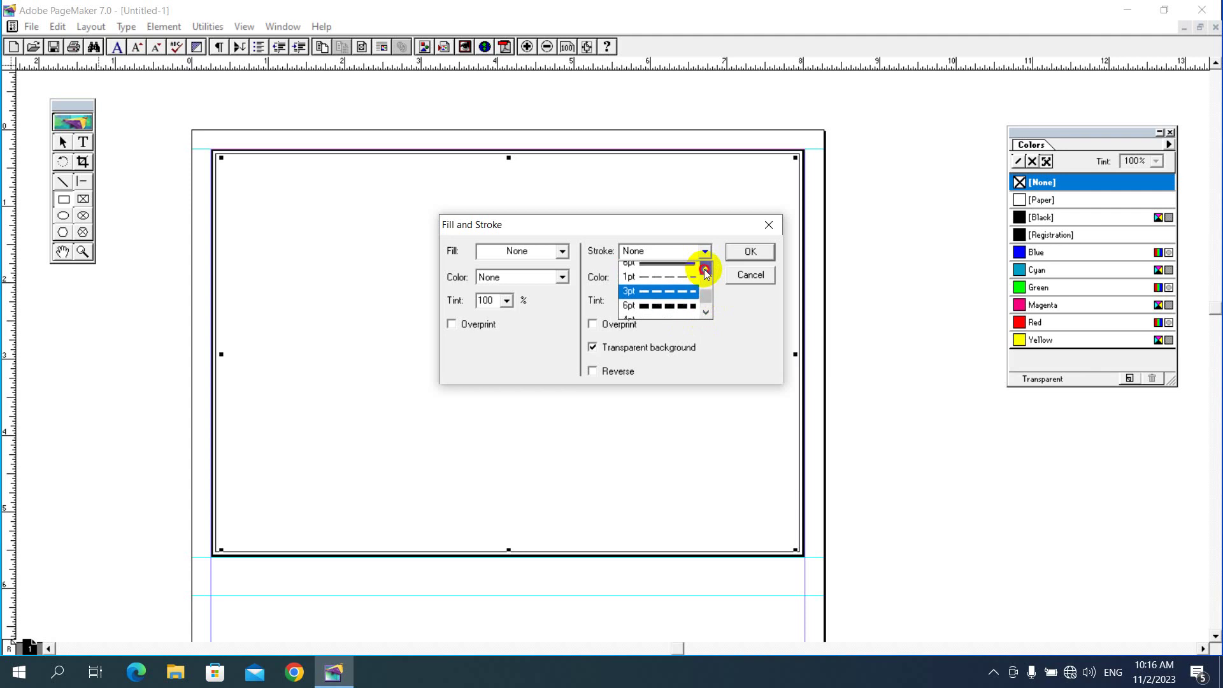
{"action": "left_click", "coordinate": [705, 269]}
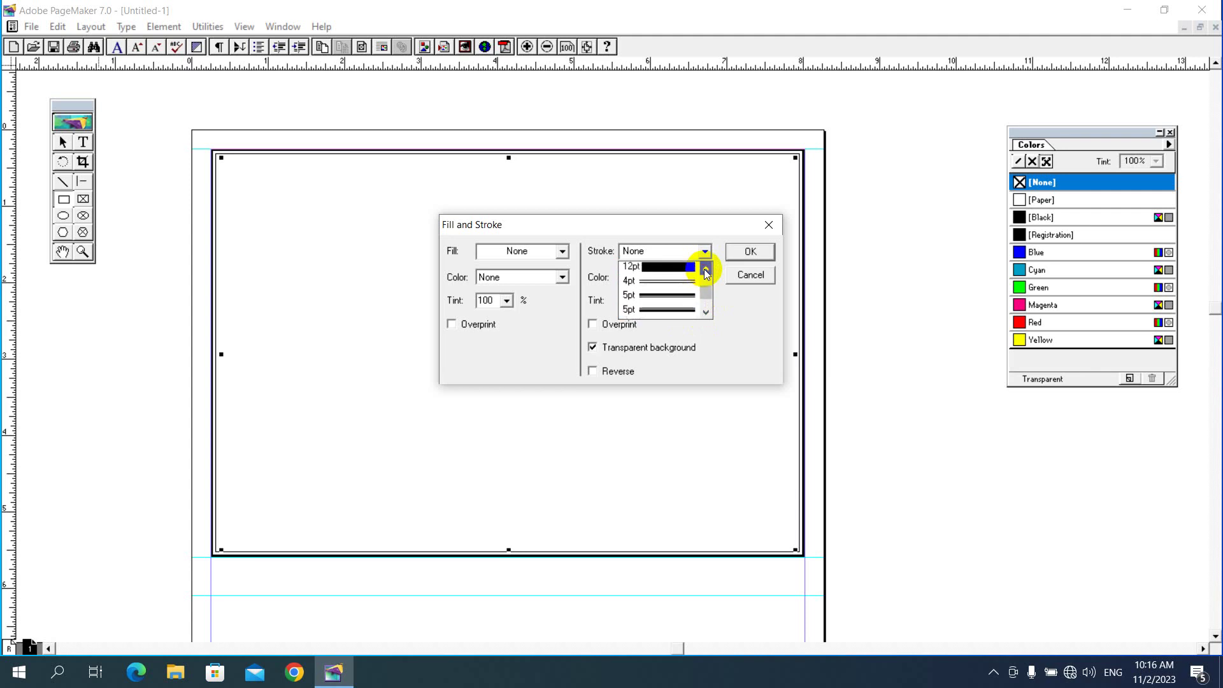
{"action": "left_click", "coordinate": [706, 269]}
{"action": "left_click", "coordinate": [706, 269]}
{"action": "left_click", "coordinate": [705, 269]}
{"action": "left_click", "coordinate": [706, 269]}
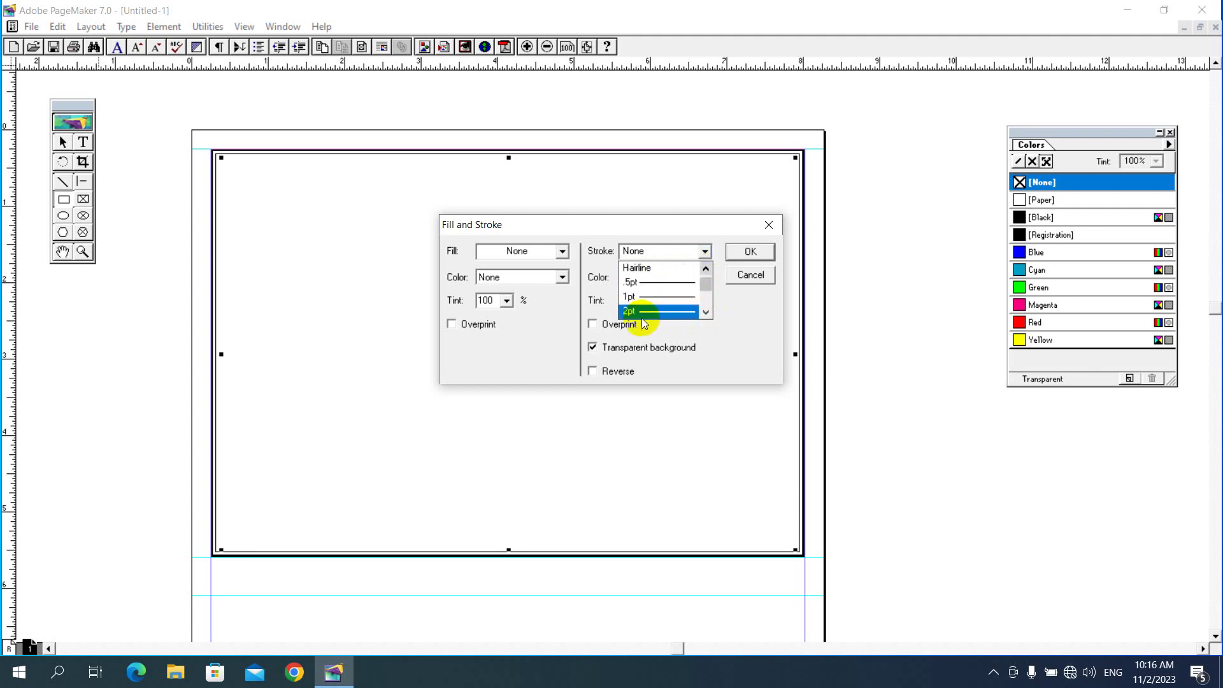
{"action": "left_click", "coordinate": [667, 311]}
{"action": "left_click", "coordinate": [742, 251]}
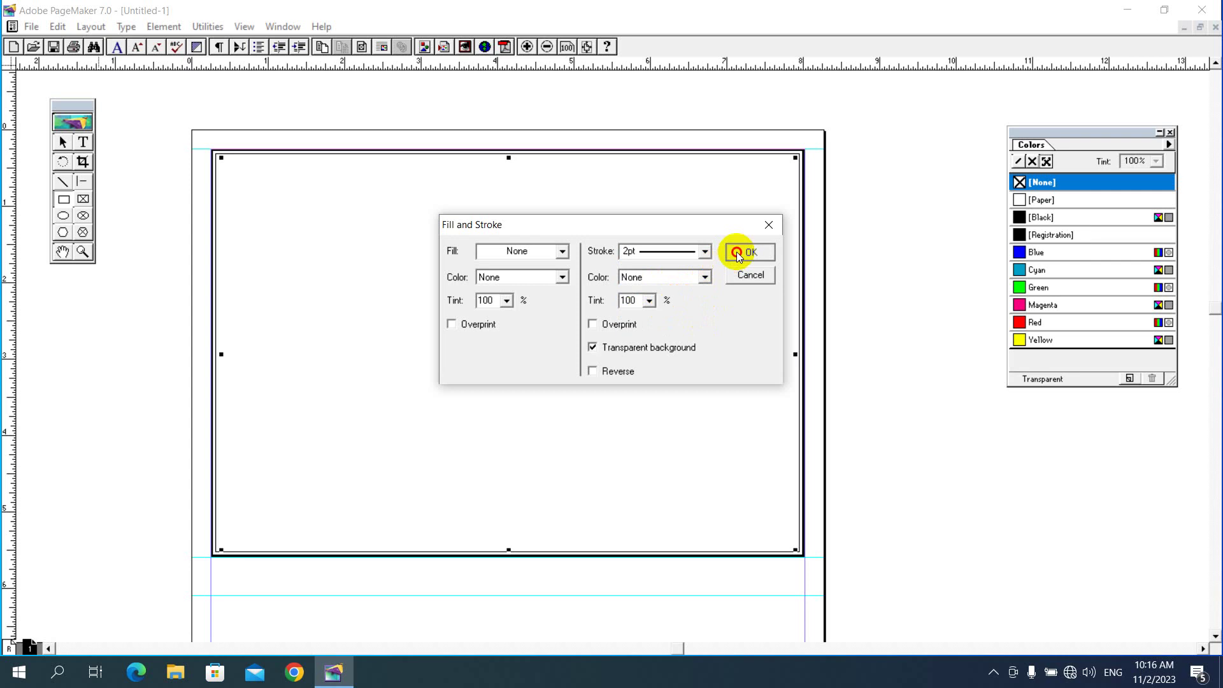
{"action": "left_click", "coordinate": [62, 141]}
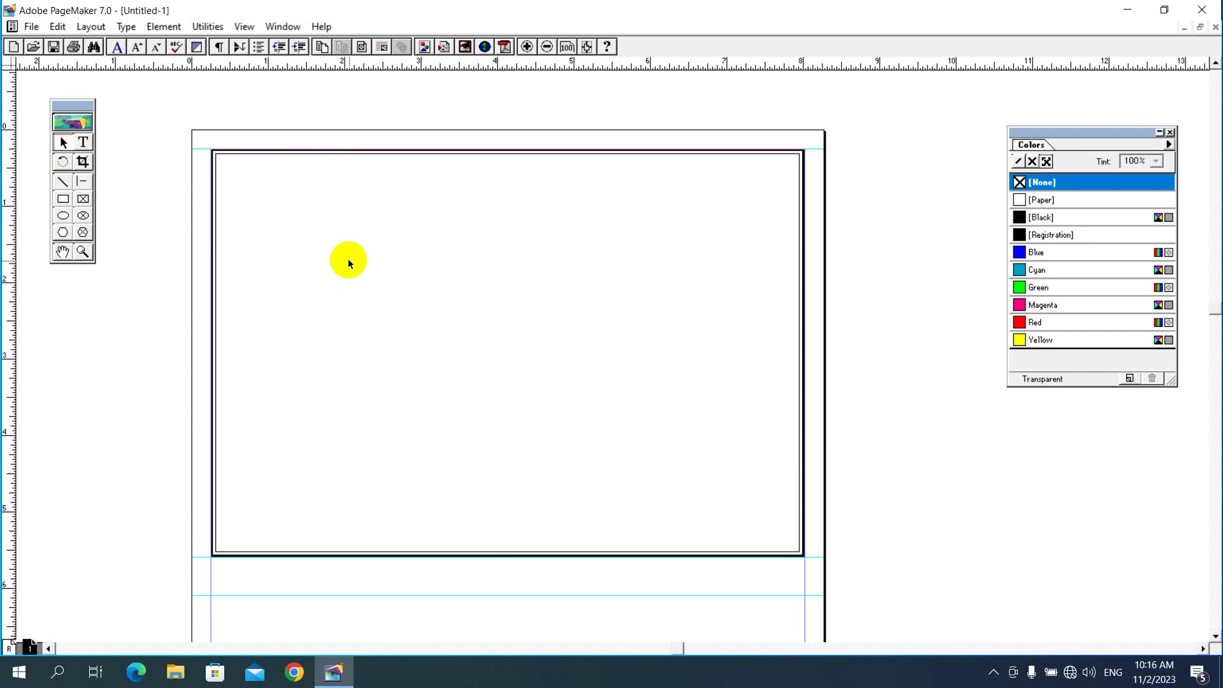
Launch Character Map by running charmap from the Windows Run prompt.
{"action": "key", "text": "super+r"}
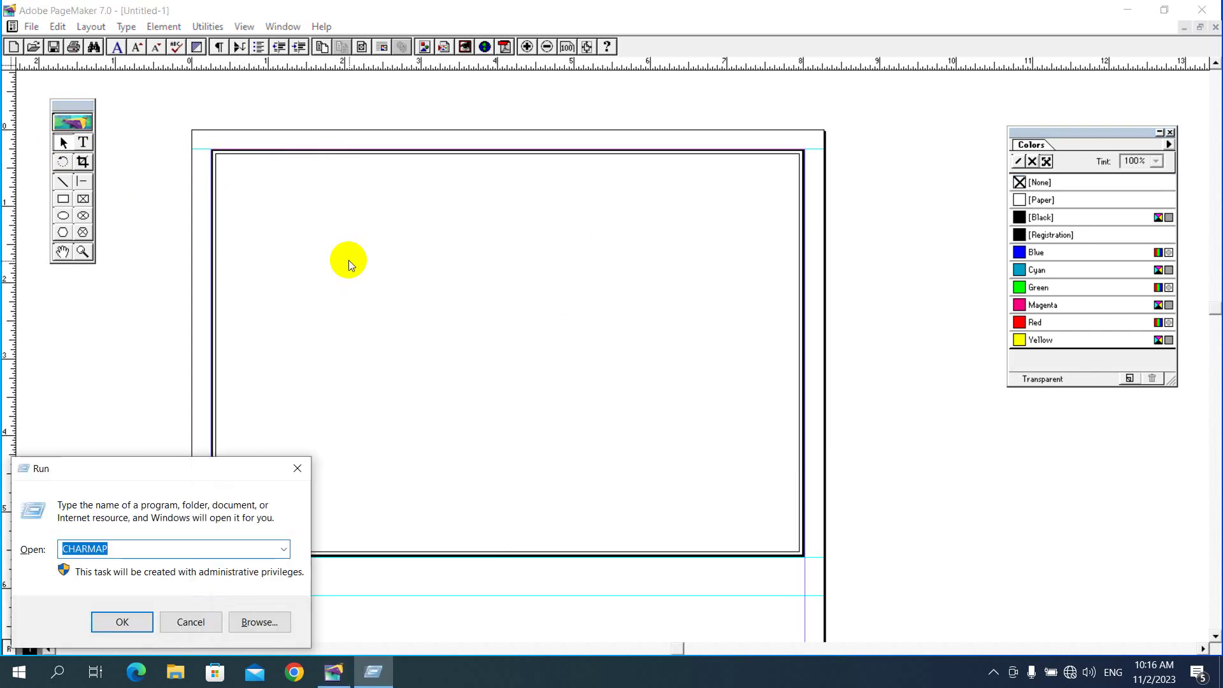
{"action": "left_click_drag", "start_coordinate": [213, 471], "coordinate": [775, 211]}
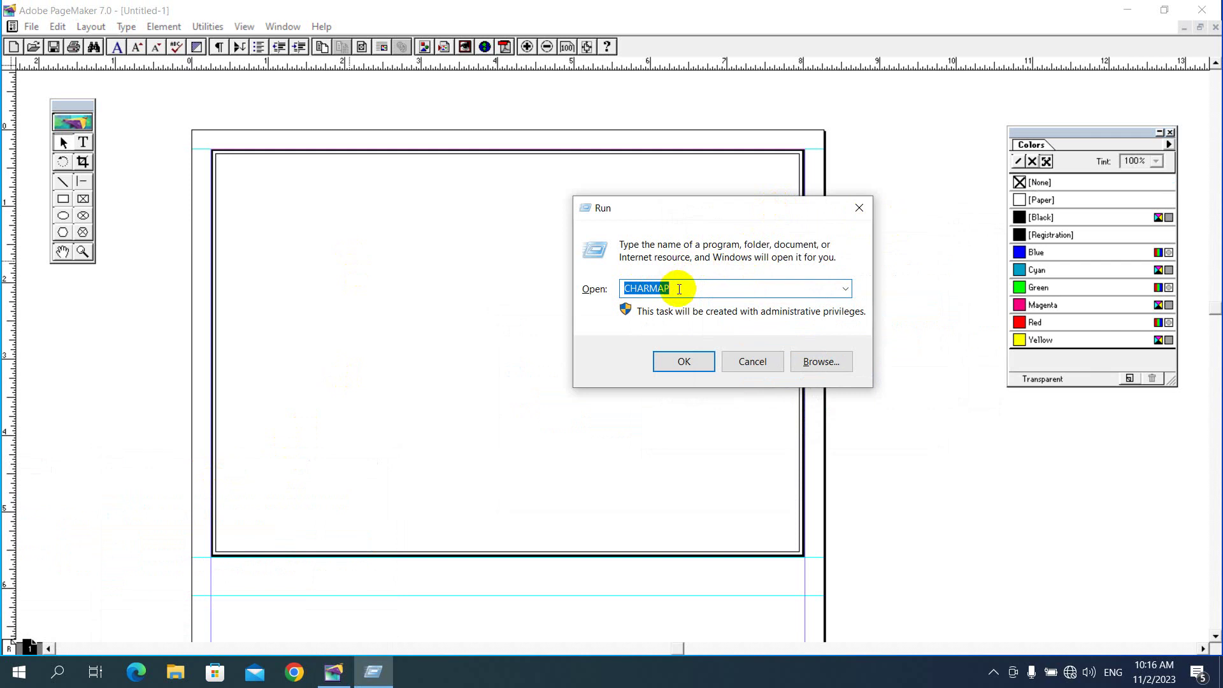
{"action": "left_click", "coordinate": [694, 359]}
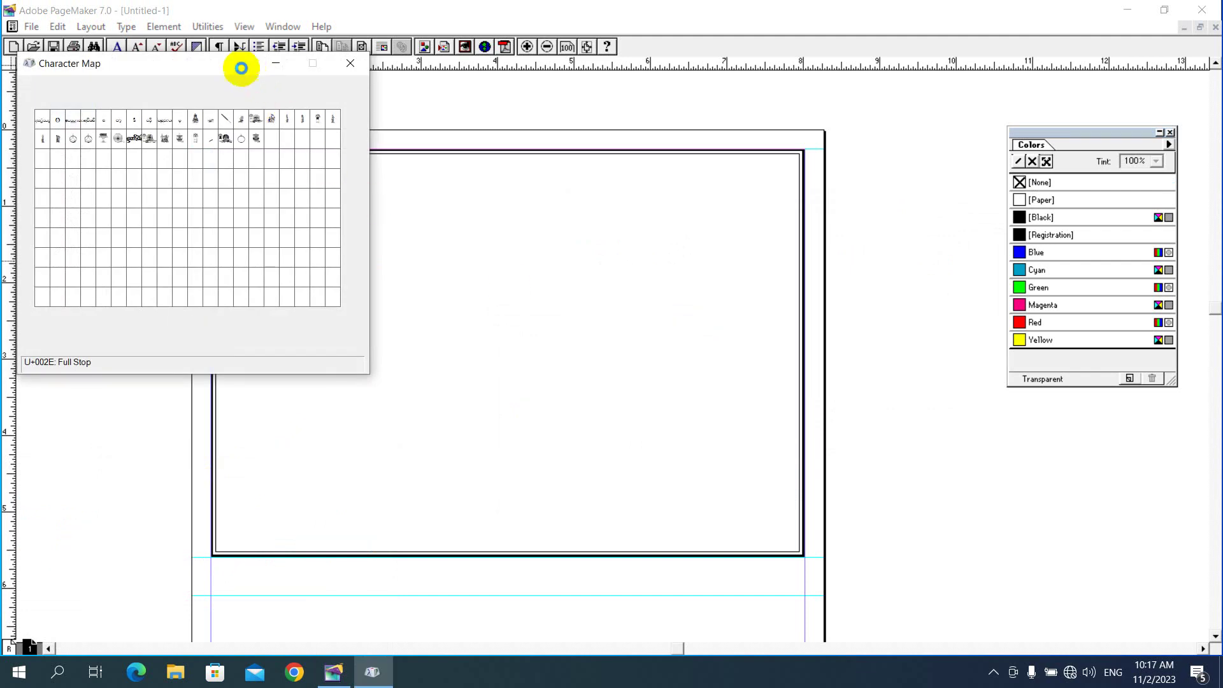
Switch Character Map's font to ShweTheway U4 047, stepping through the ShweTheway ornament fonts.
{"action": "mouse_move", "coordinate": [284, 61]}
{"action": "left_mouse_down"}
{"action": "mouse_move", "coordinate": [743, 121]}
{"action": "mouse_move", "coordinate": [716, 115]}
{"action": "left_mouse_up"}
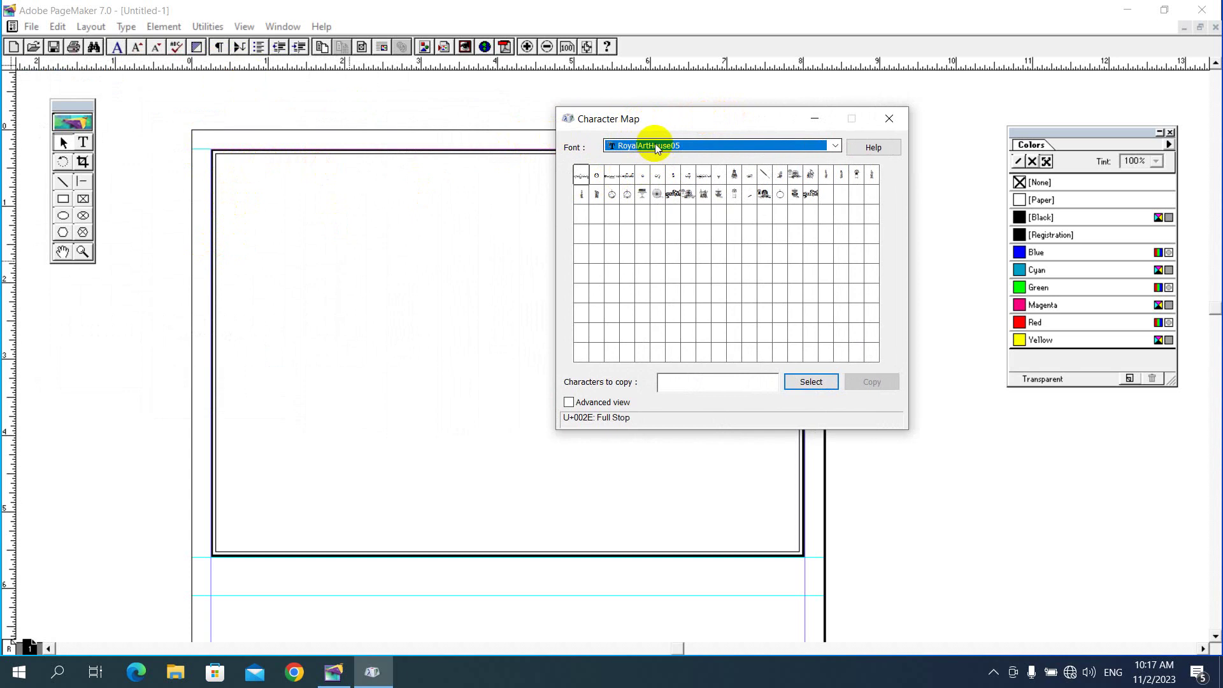
{"action": "scroll", "coordinate": [657, 148], "scroll_direction": "down", "scroll_amount": 1}
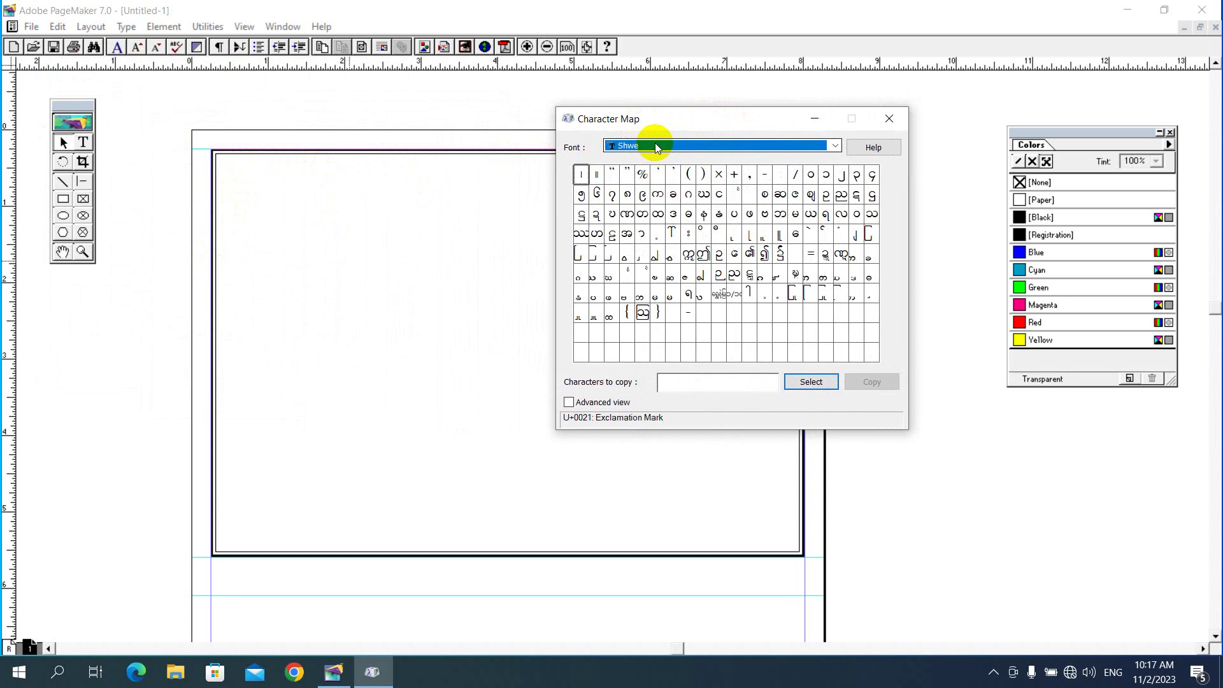
{"action": "left_click", "coordinate": [656, 148]}
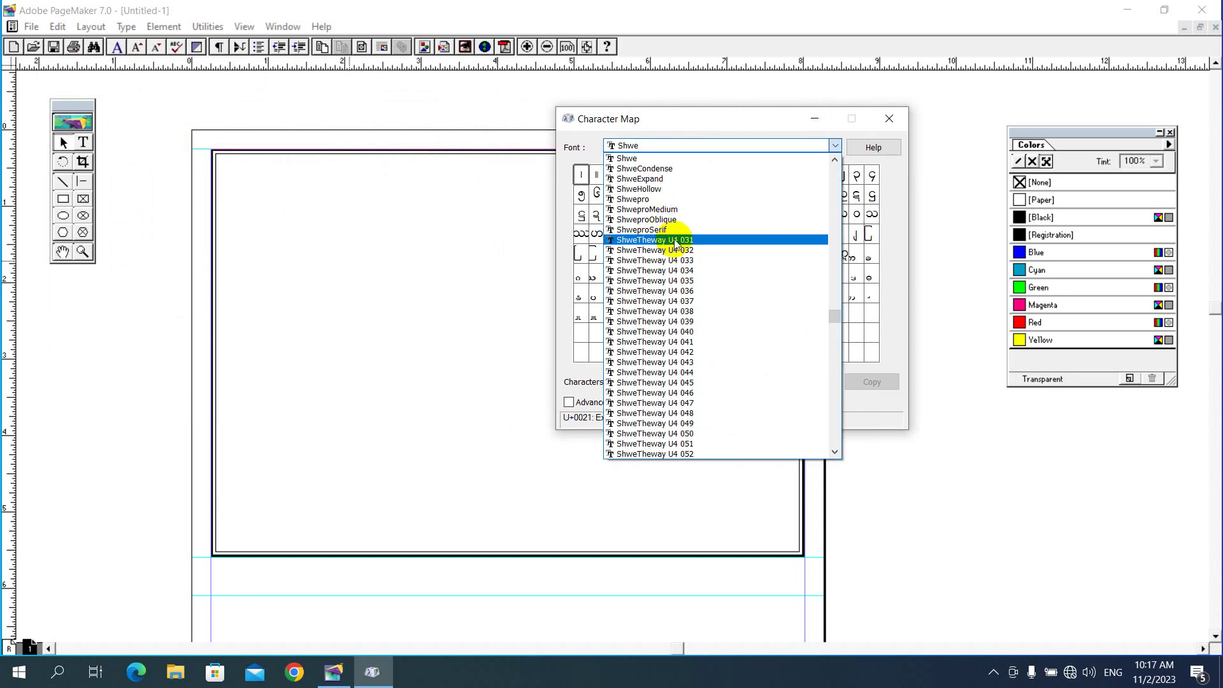
{"action": "left_click", "coordinate": [676, 241]}
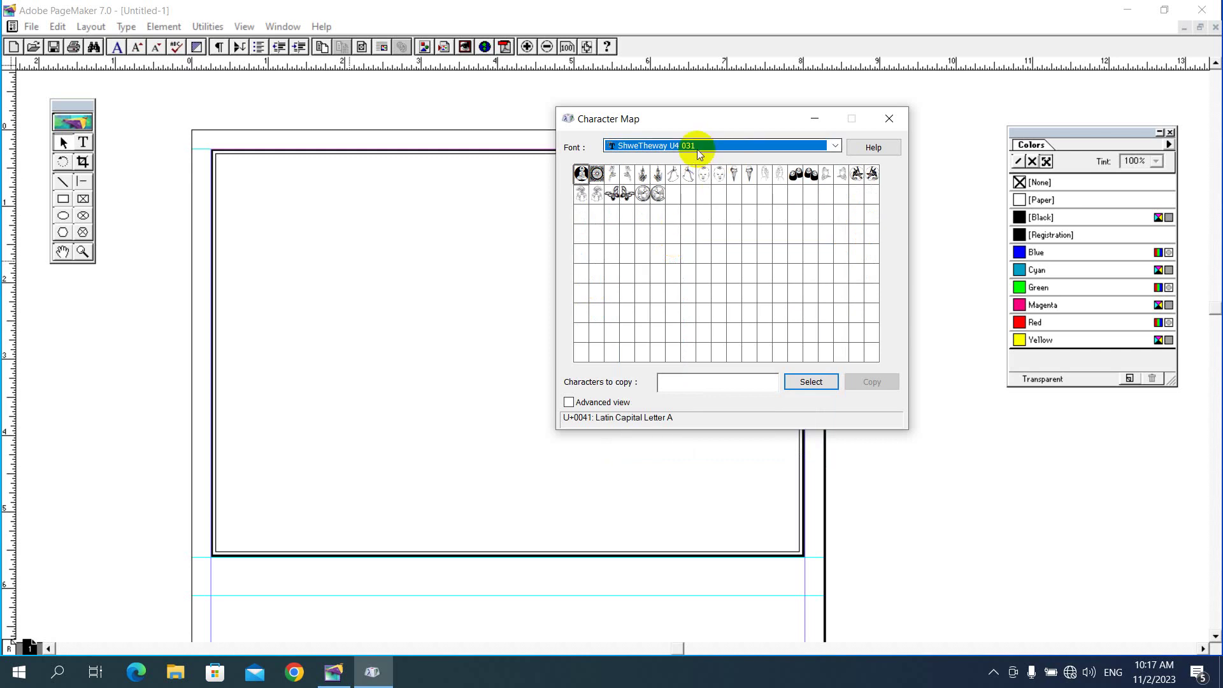
{"action": "key", "text": "Down"}
{"action": "key", "text": "Down"}
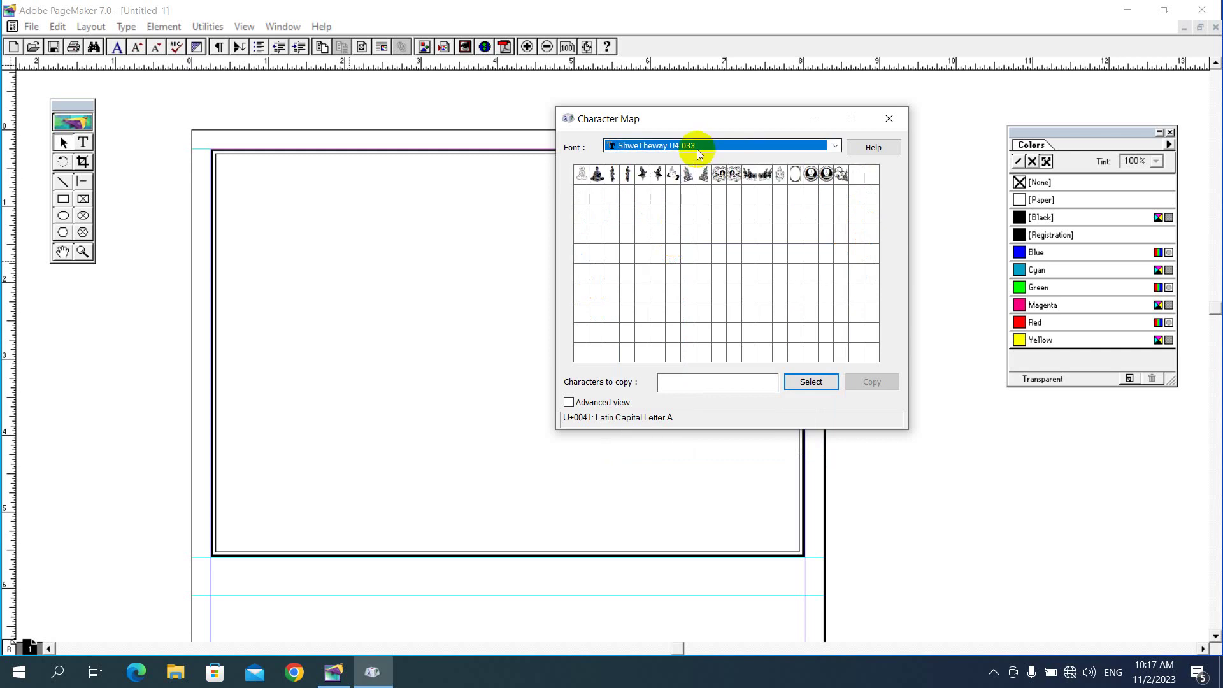
{"action": "key", "text": "Down"}
{"action": "key", "text": "Down"}
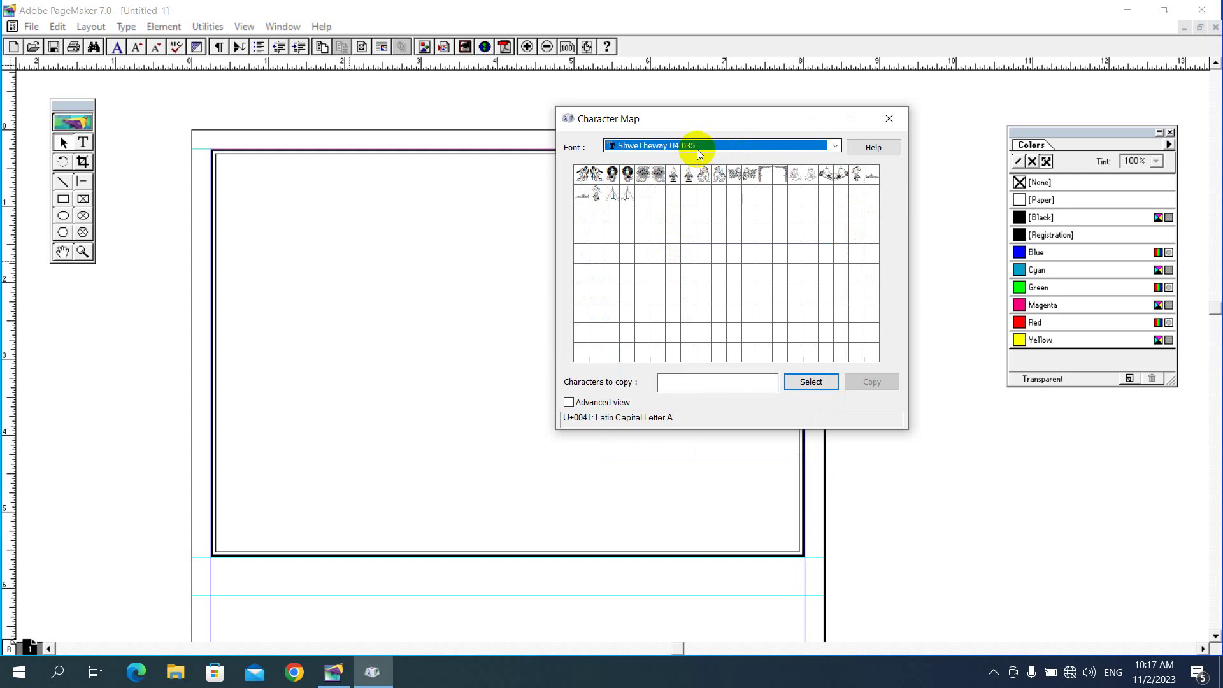
{"action": "key", "text": "Down"}
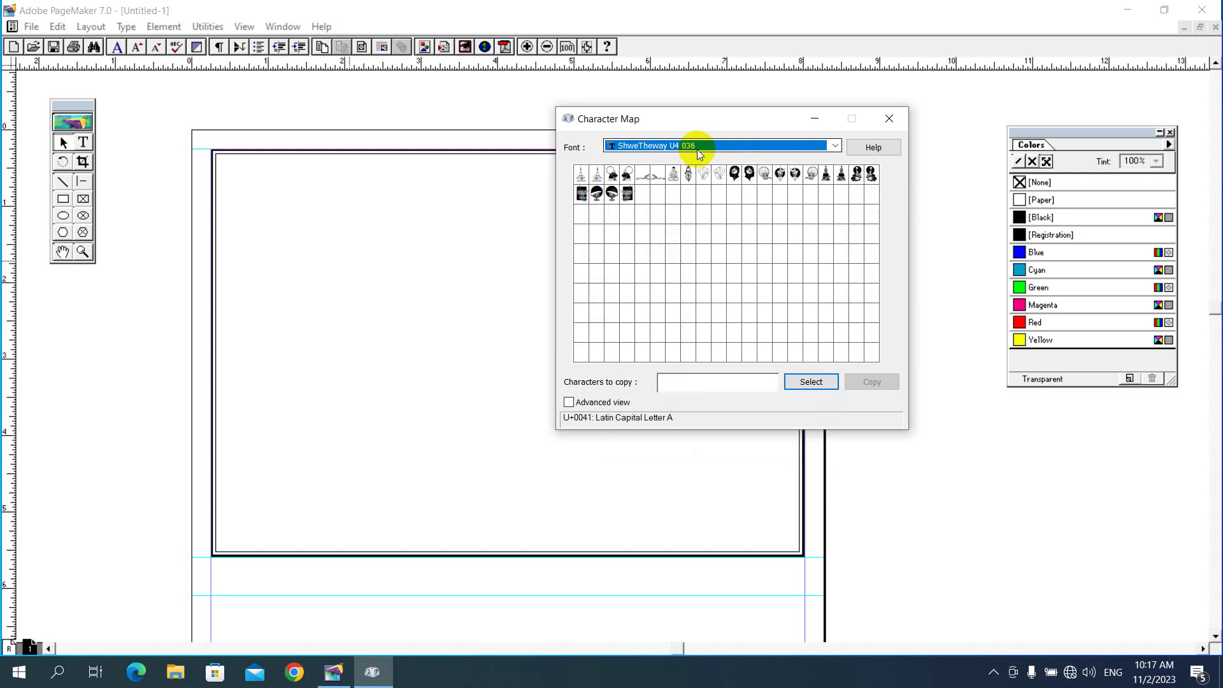
{"action": "key", "text": "Down"}
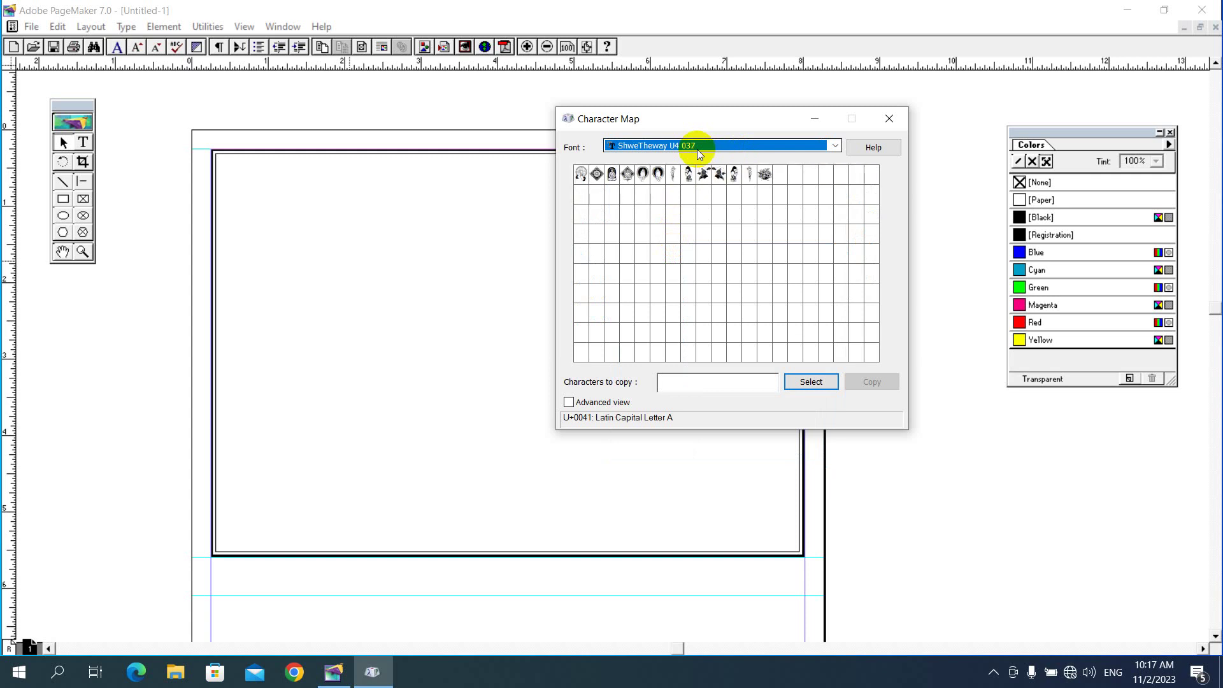
{"action": "key", "text": "Down"}
{"action": "key", "text": "Down"}
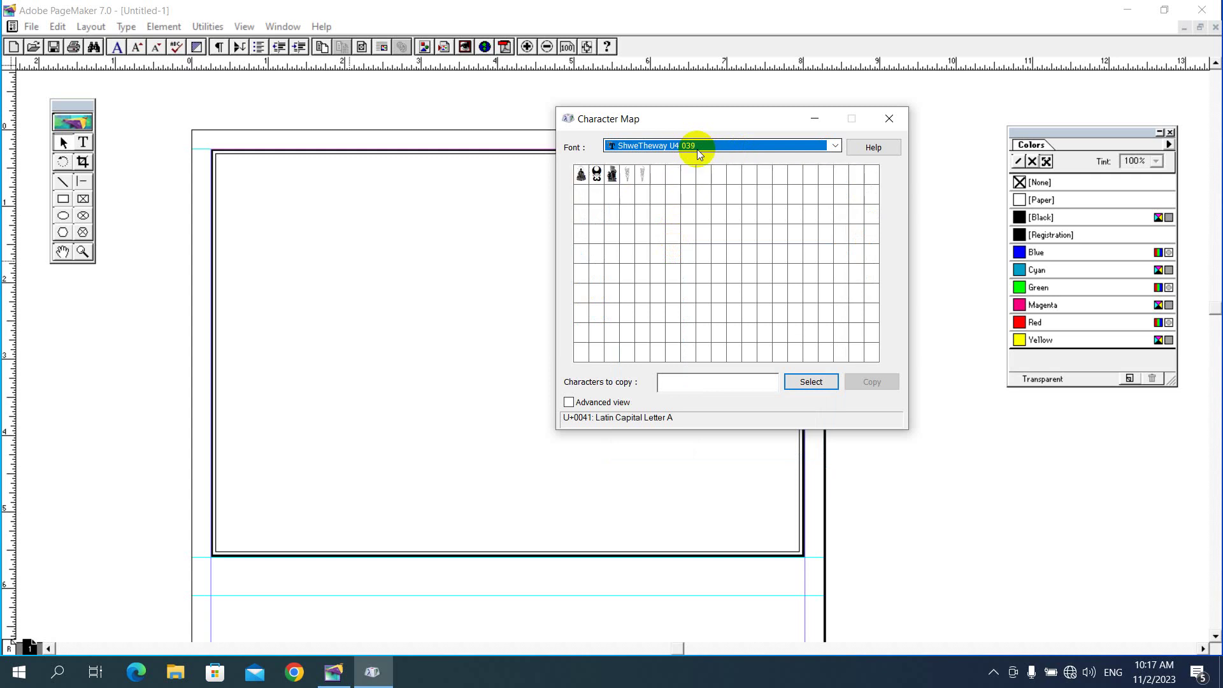
{"action": "key", "text": "Down"}
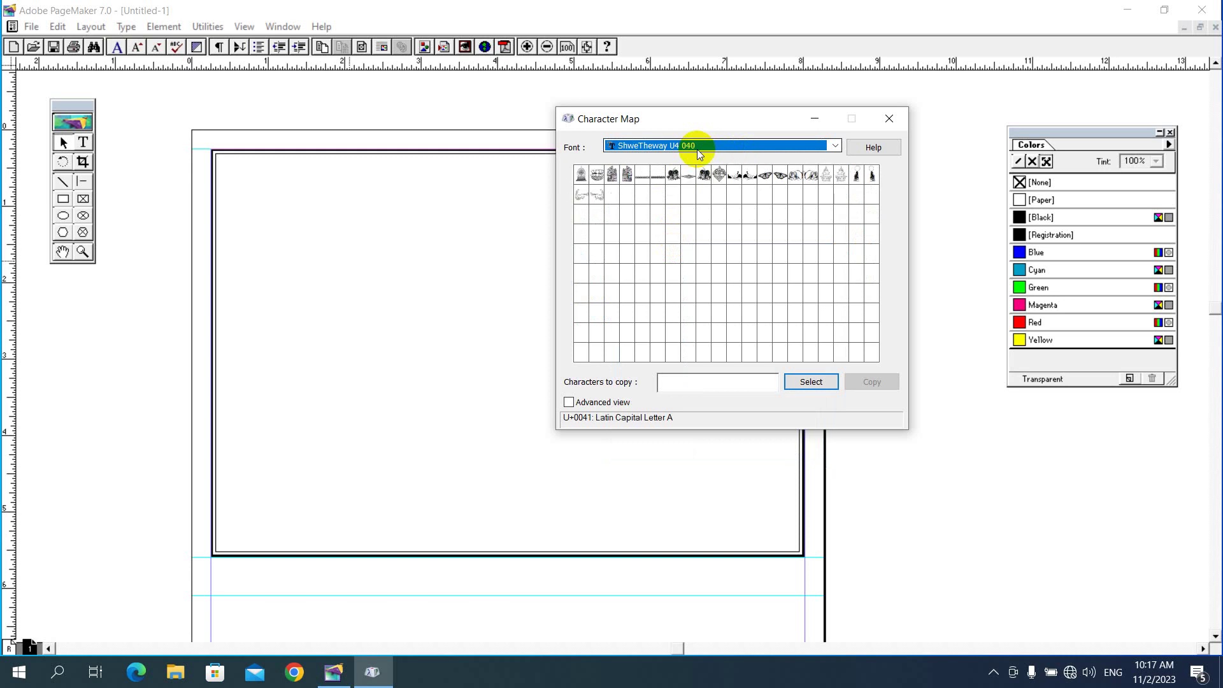
{"action": "key", "text": "Down"}
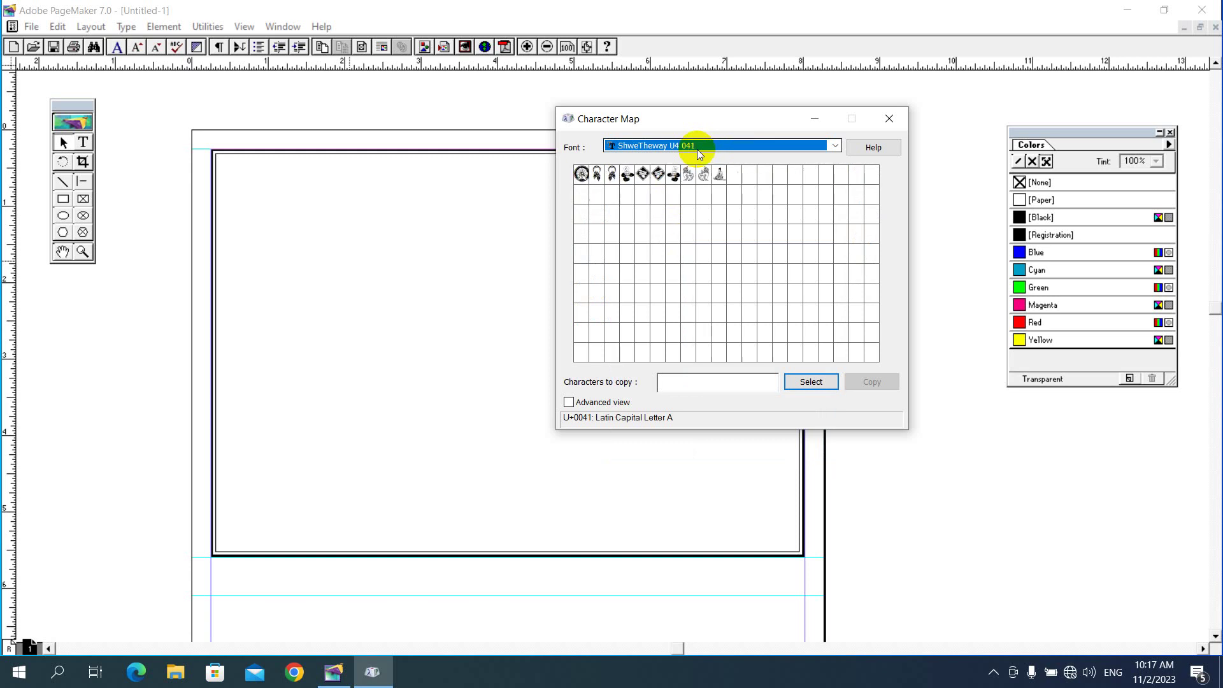
{"action": "key", "text": "Down"}
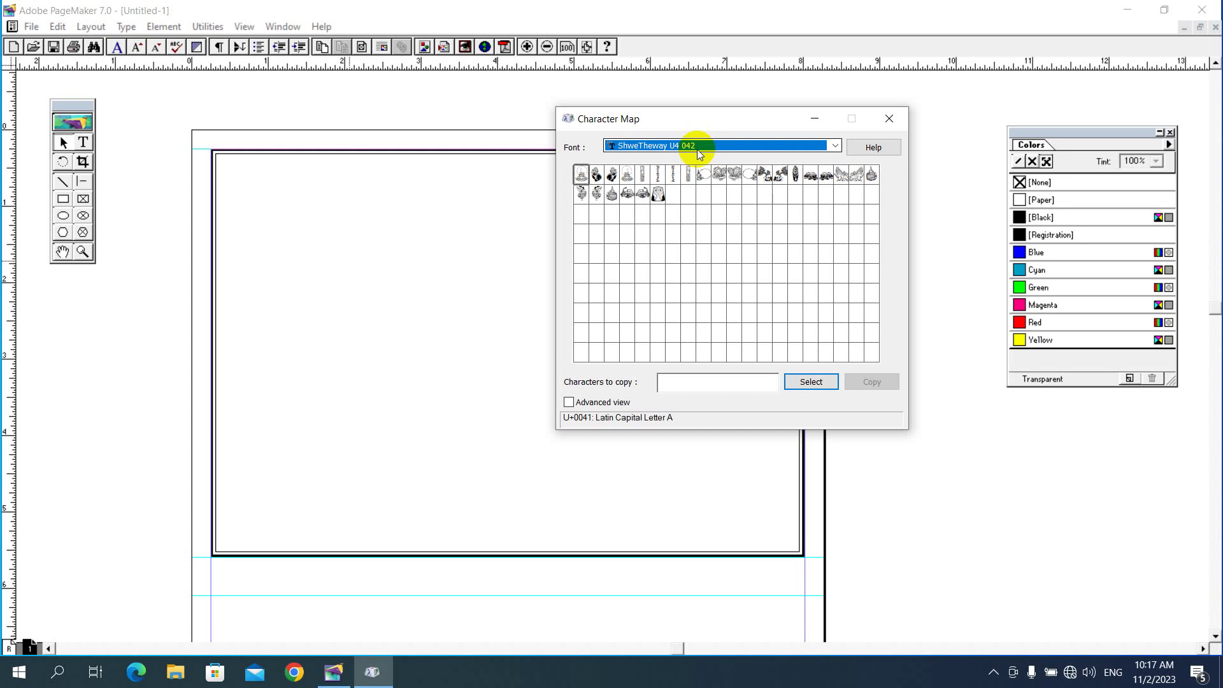
{"action": "key", "text": "Down"}
{"action": "key", "text": "Down"}
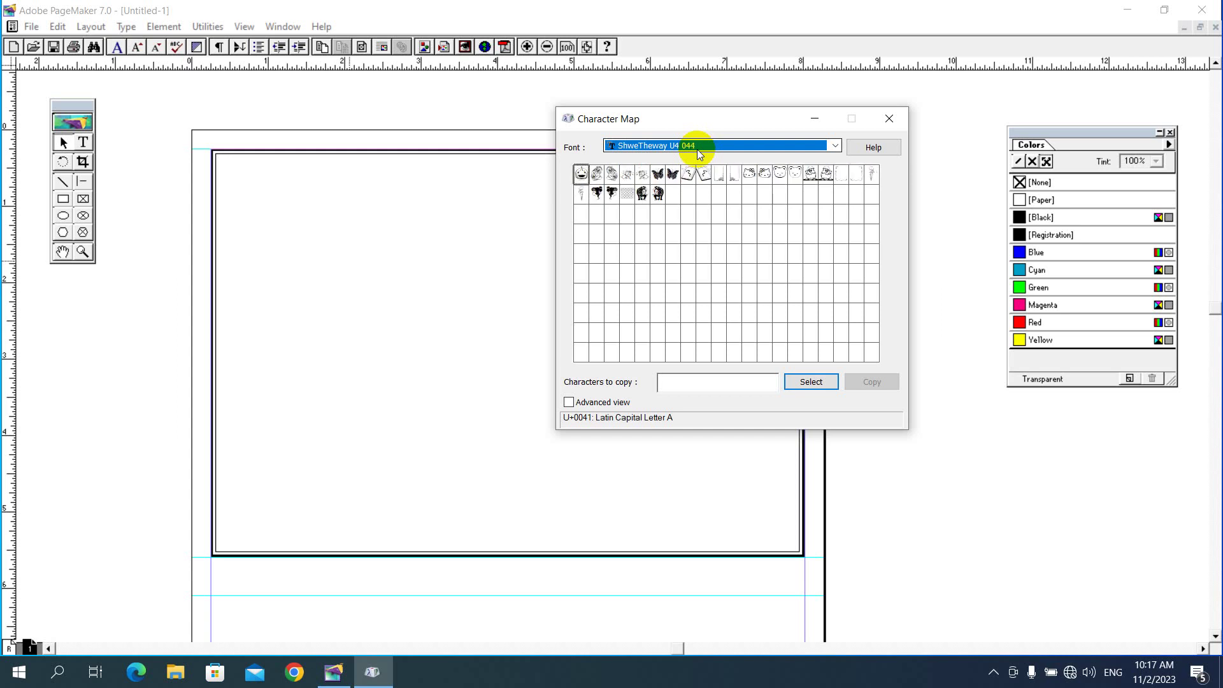
{"action": "key", "text": "Down"}
{"action": "key", "text": "Down"}
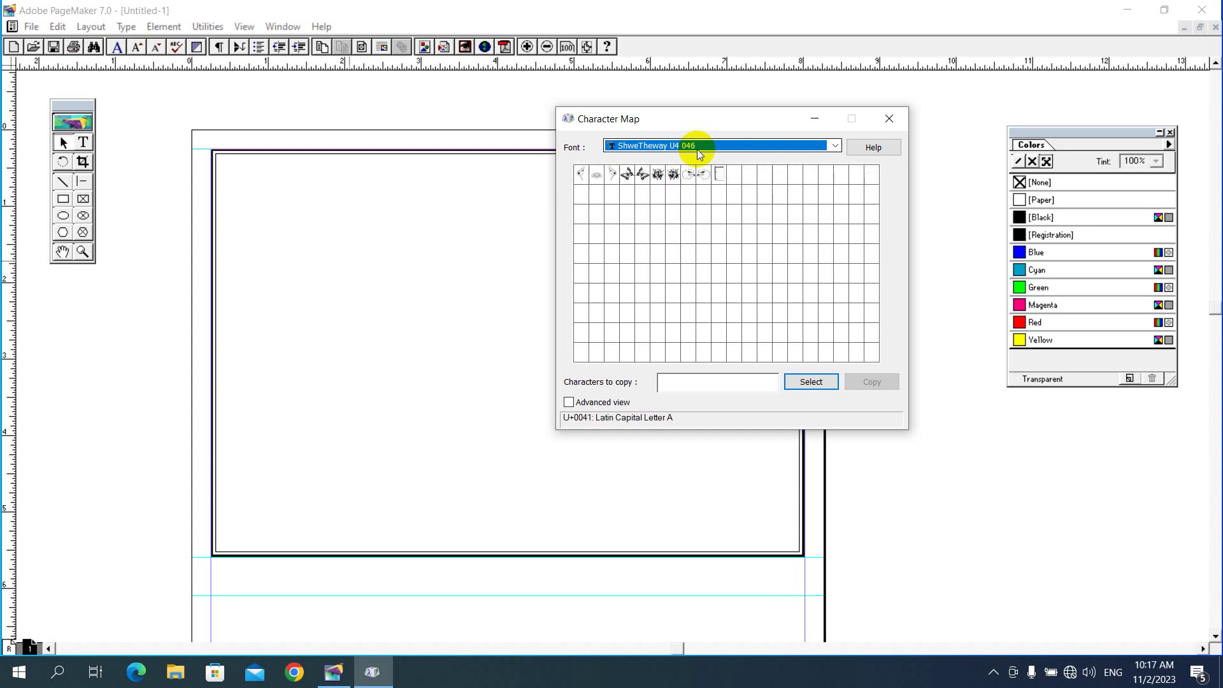
{"action": "key", "text": "Down"}
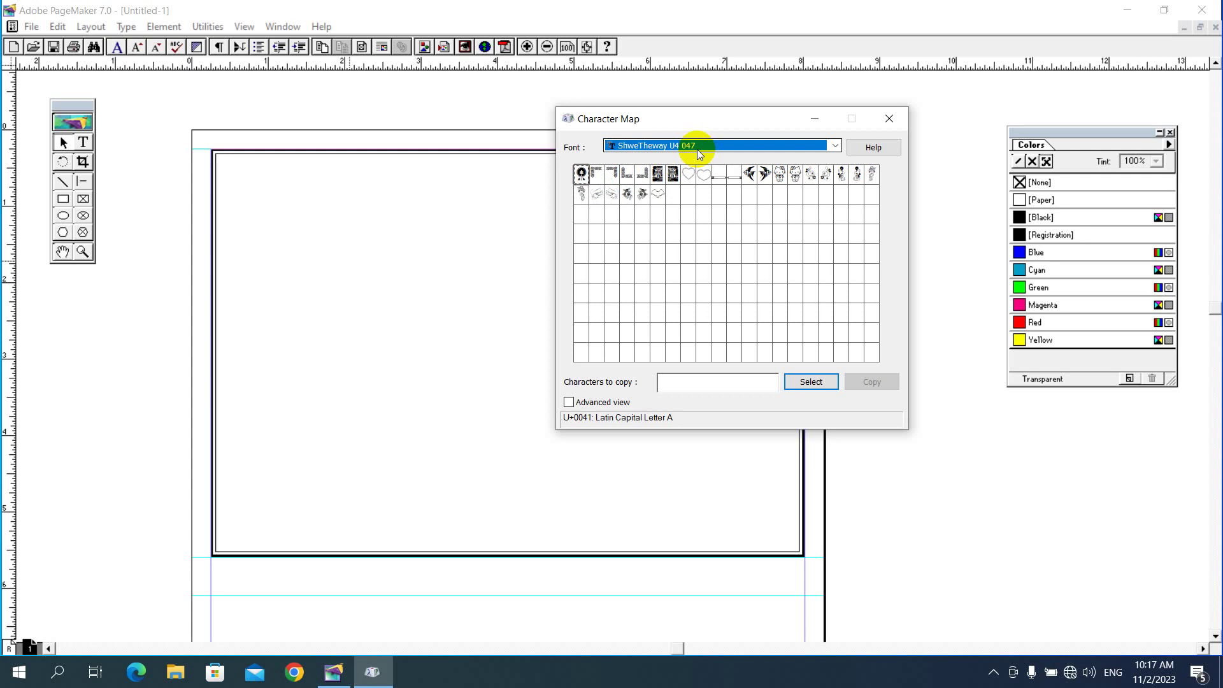
Pick the B ornament glyph, add it to Characters to copy, and copy it.
{"action": "left_click", "coordinate": [627, 174]}
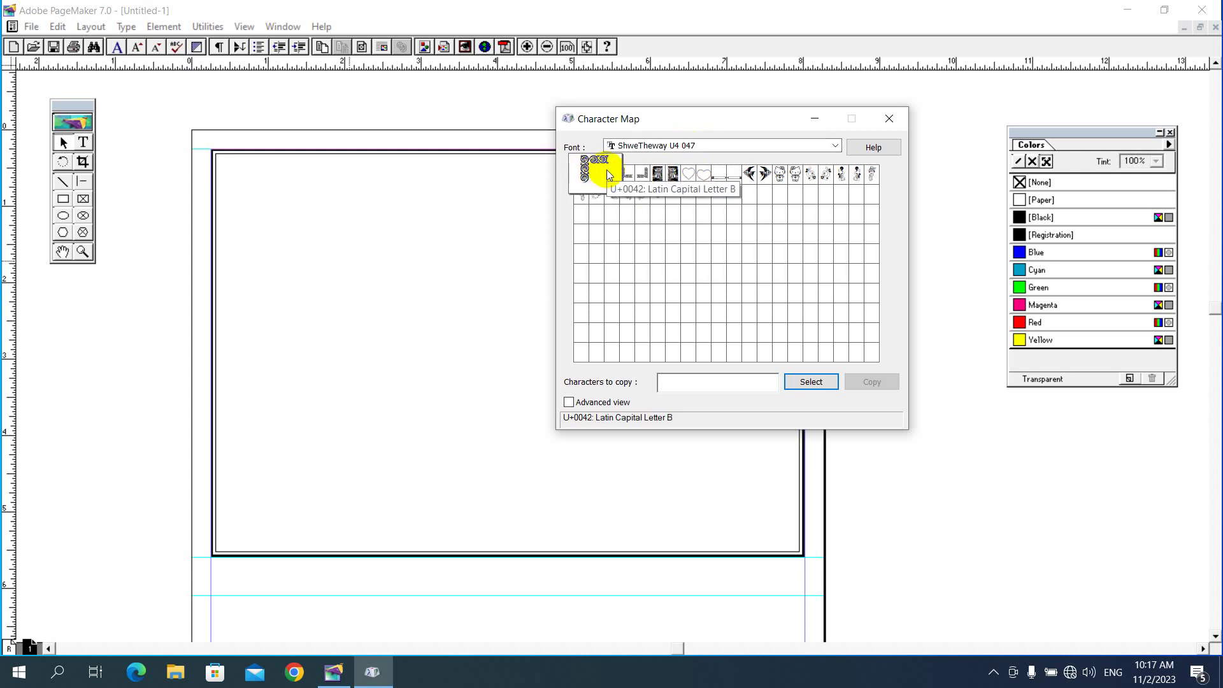
{"action": "left_click", "coordinate": [606, 177]}
{"action": "left_click_drag", "start_coordinate": [605, 177], "coordinate": [597, 178]}
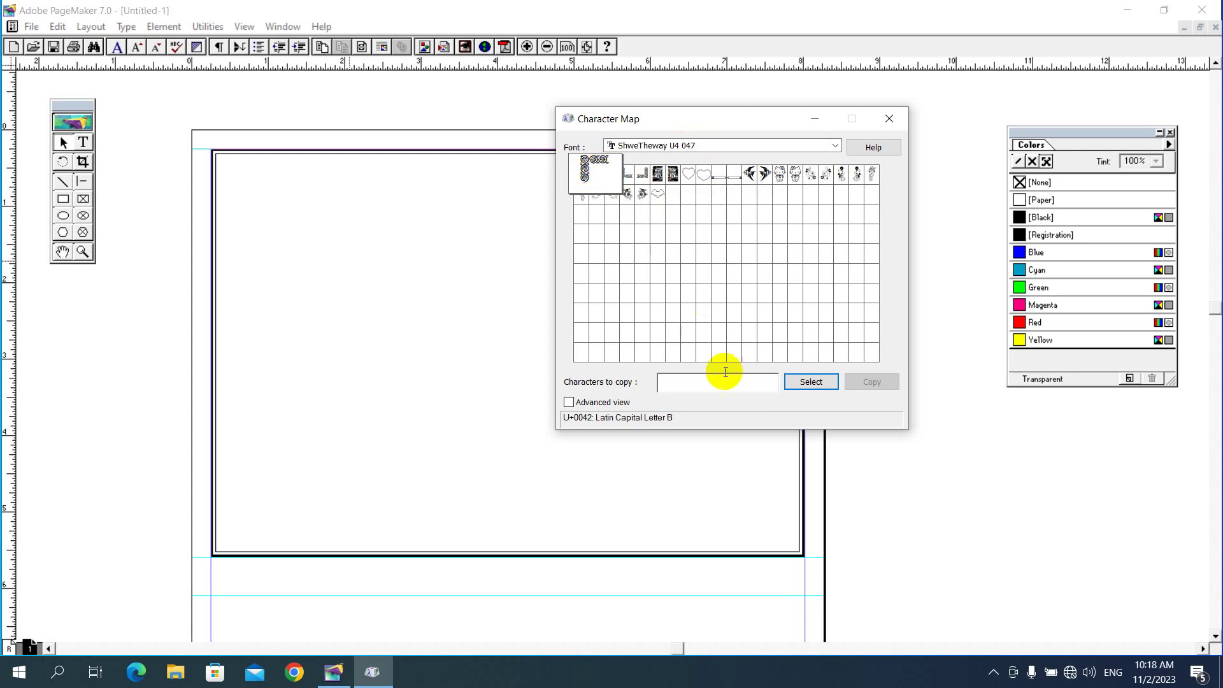
{"action": "left_click", "coordinate": [823, 385]}
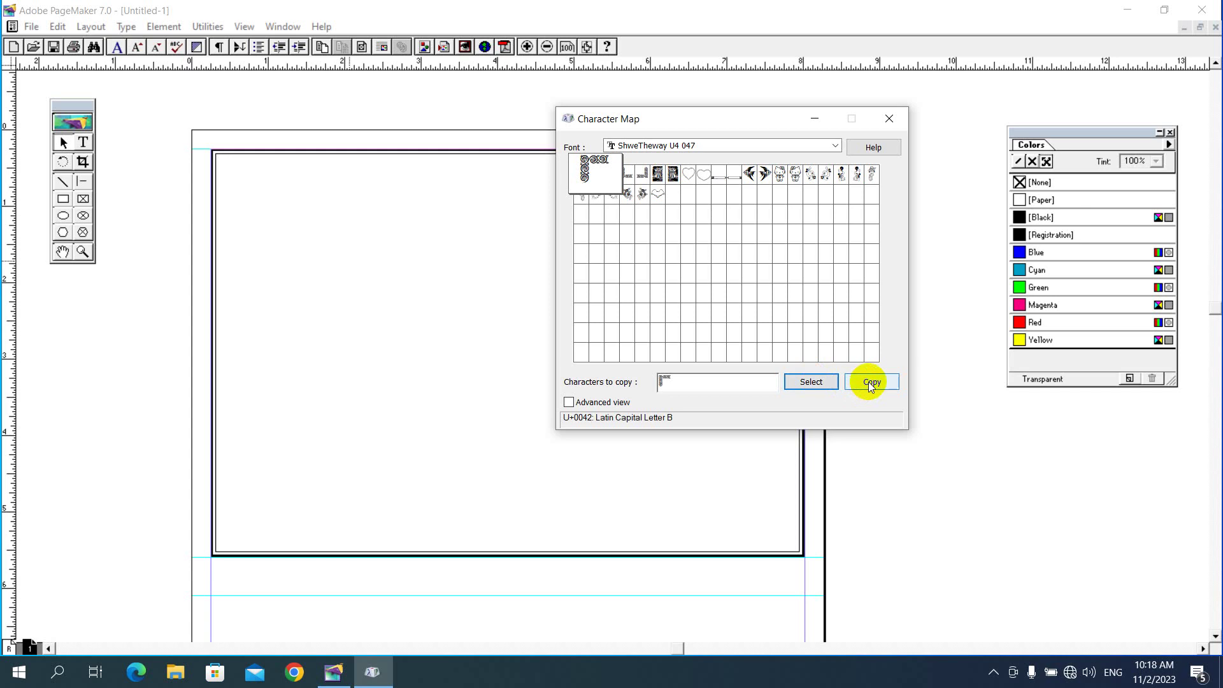
{"action": "left_click", "coordinate": [870, 383]}
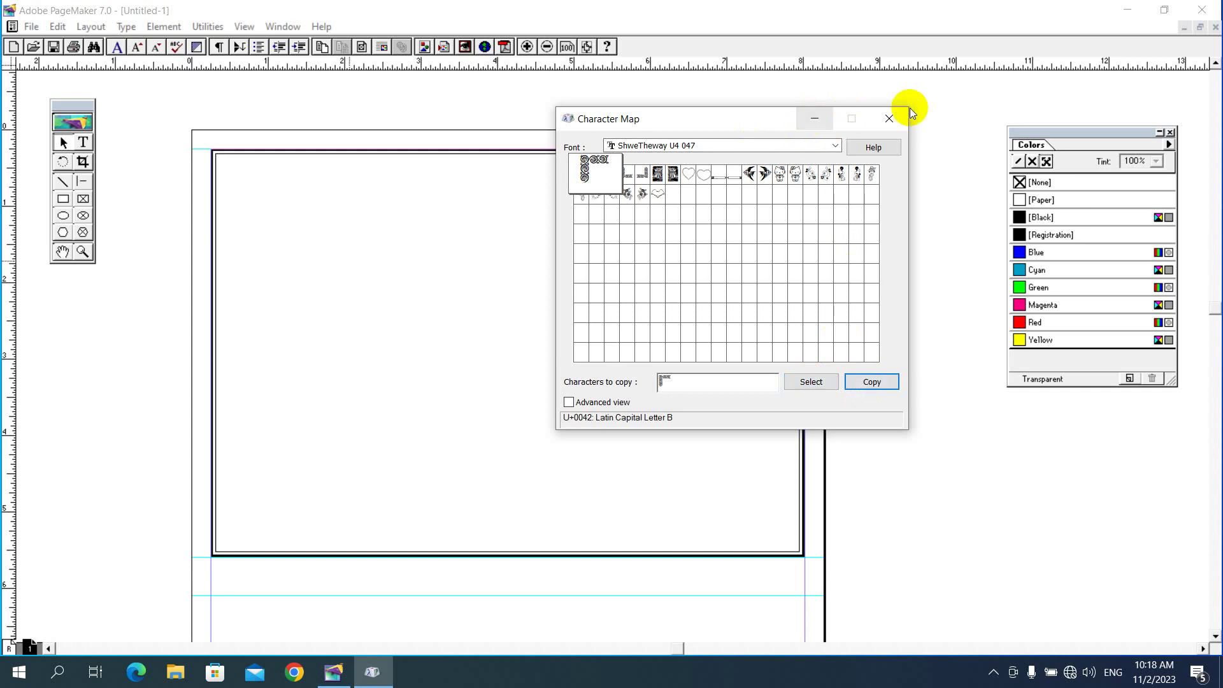
Paste the copied ornament glyph into a new text block inside the frame's top-left.
{"action": "left_click", "coordinate": [815, 120]}
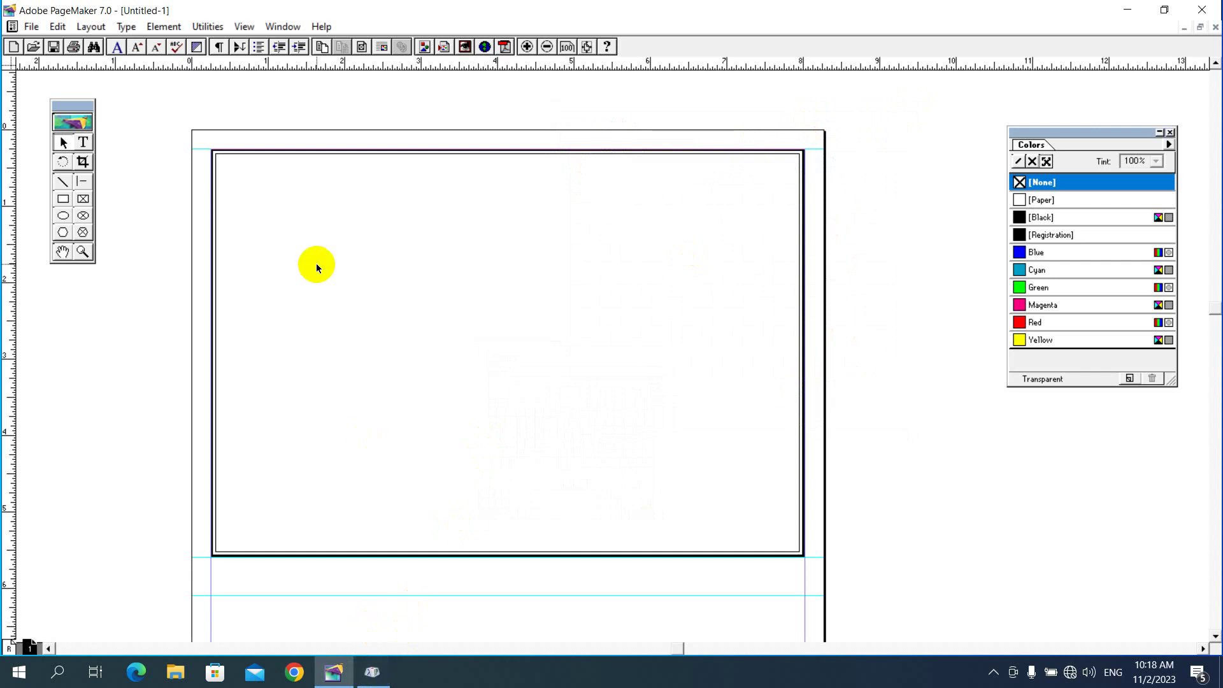
{"action": "left_click", "coordinate": [84, 143]}
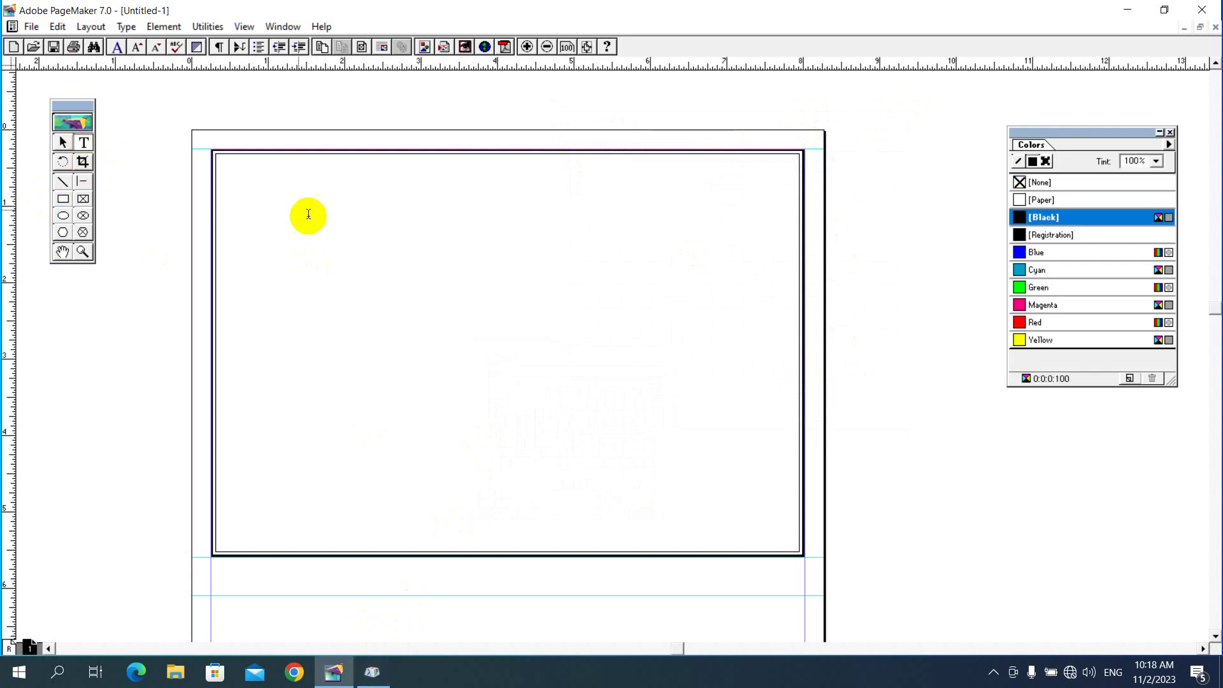
{"action": "left_click_drag", "start_coordinate": [273, 194], "coordinate": [412, 308]}
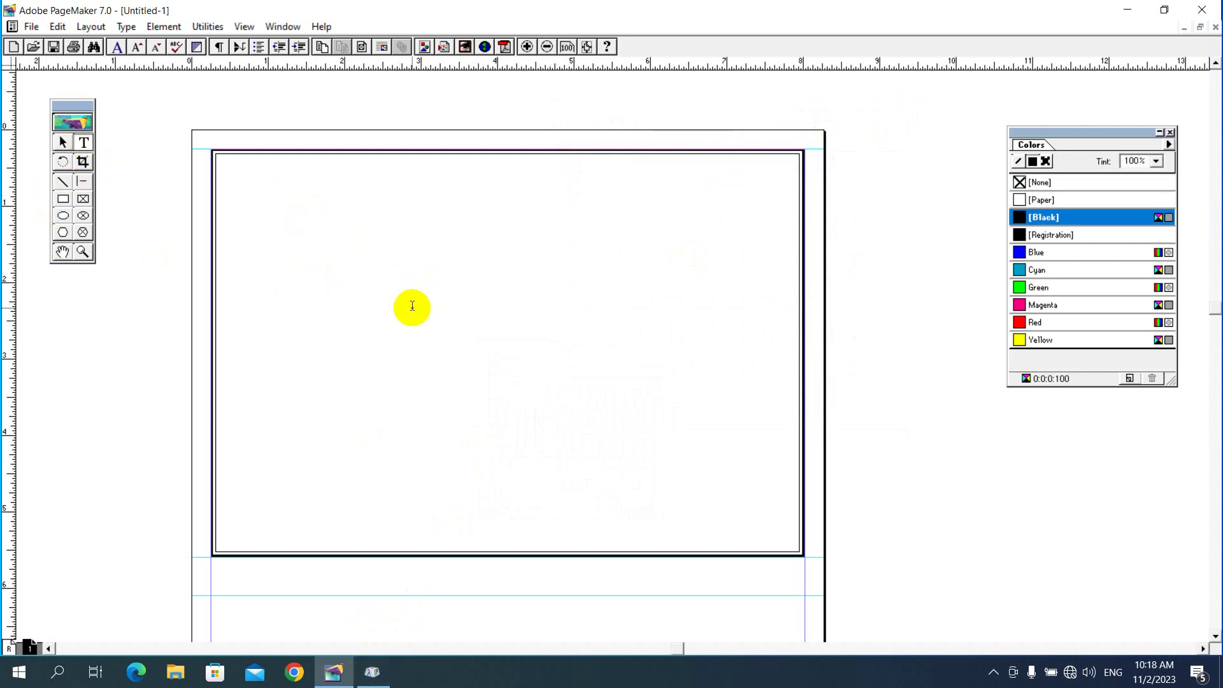
{"action": "key", "text": "ctrl+v"}
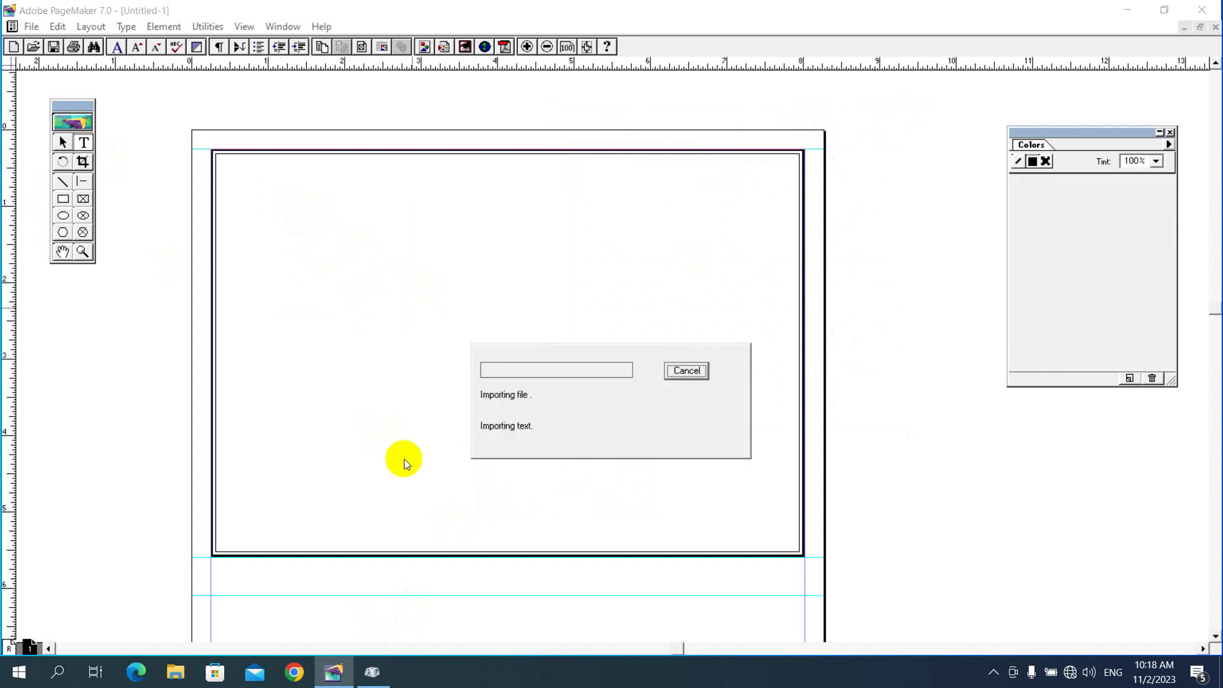
{"action": "left_click", "coordinate": [785, 289]}
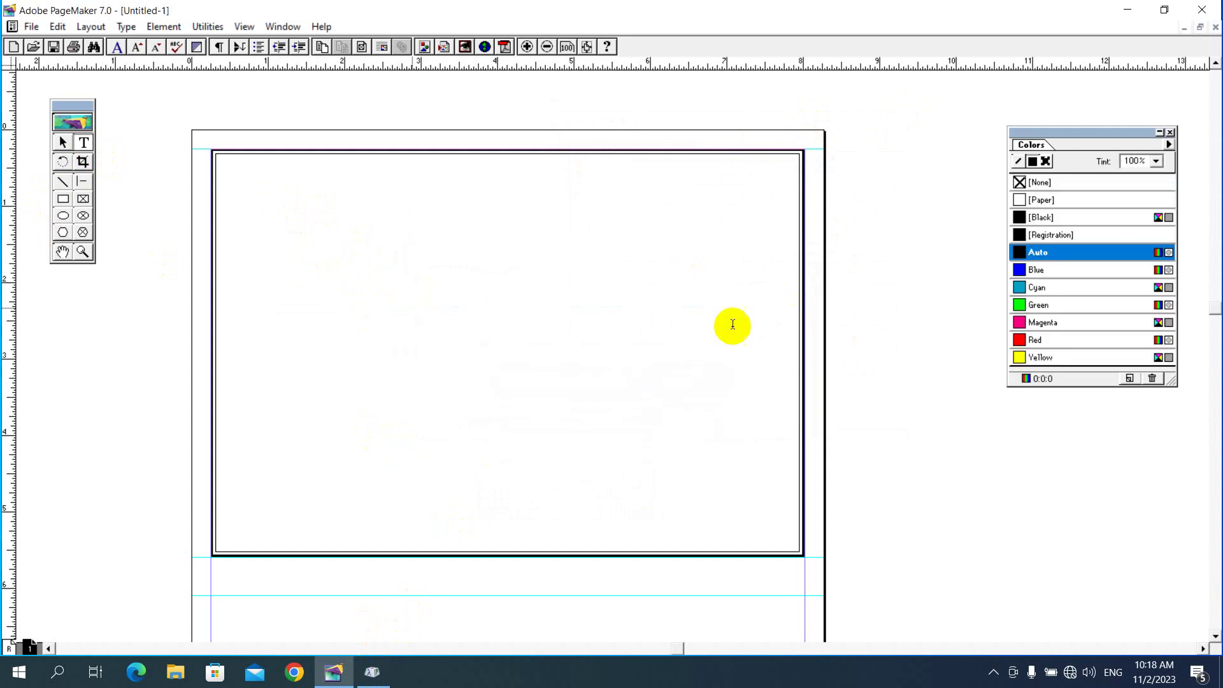
{"action": "key", "text": "Return"}
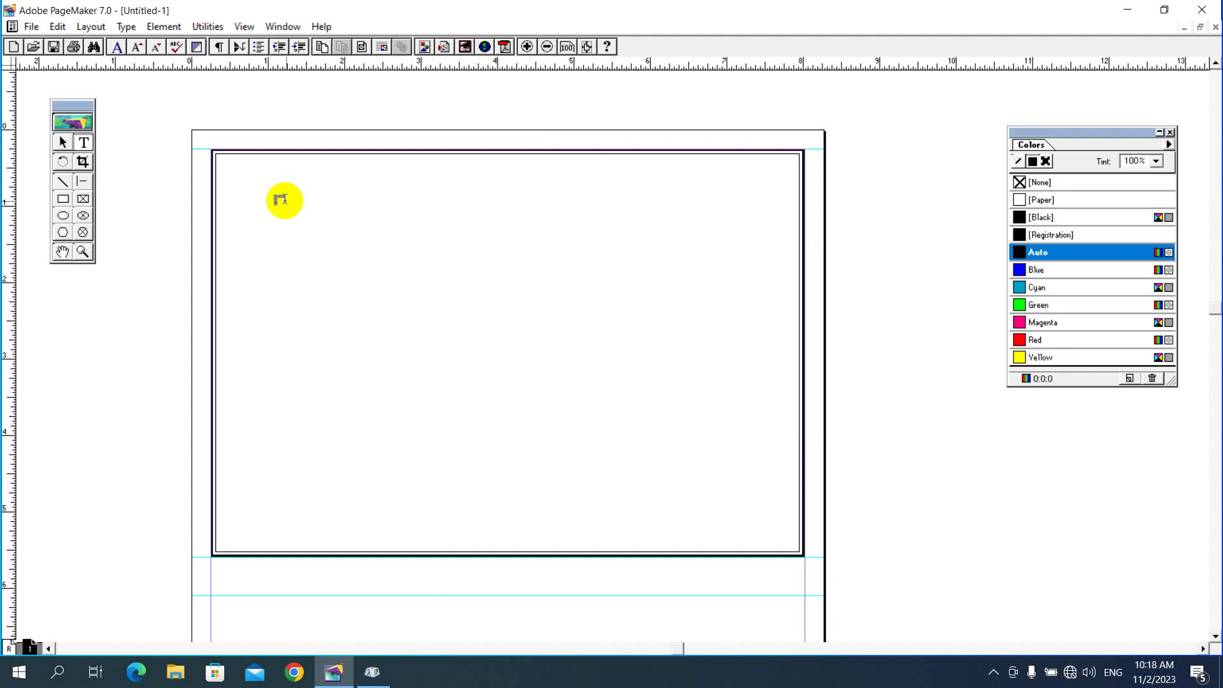
Select the pasted ornament and enlarge it three steps with Ctrl+Shift+>.
{"action": "left_click_drag", "start_coordinate": [284, 197], "coordinate": [264, 203]}
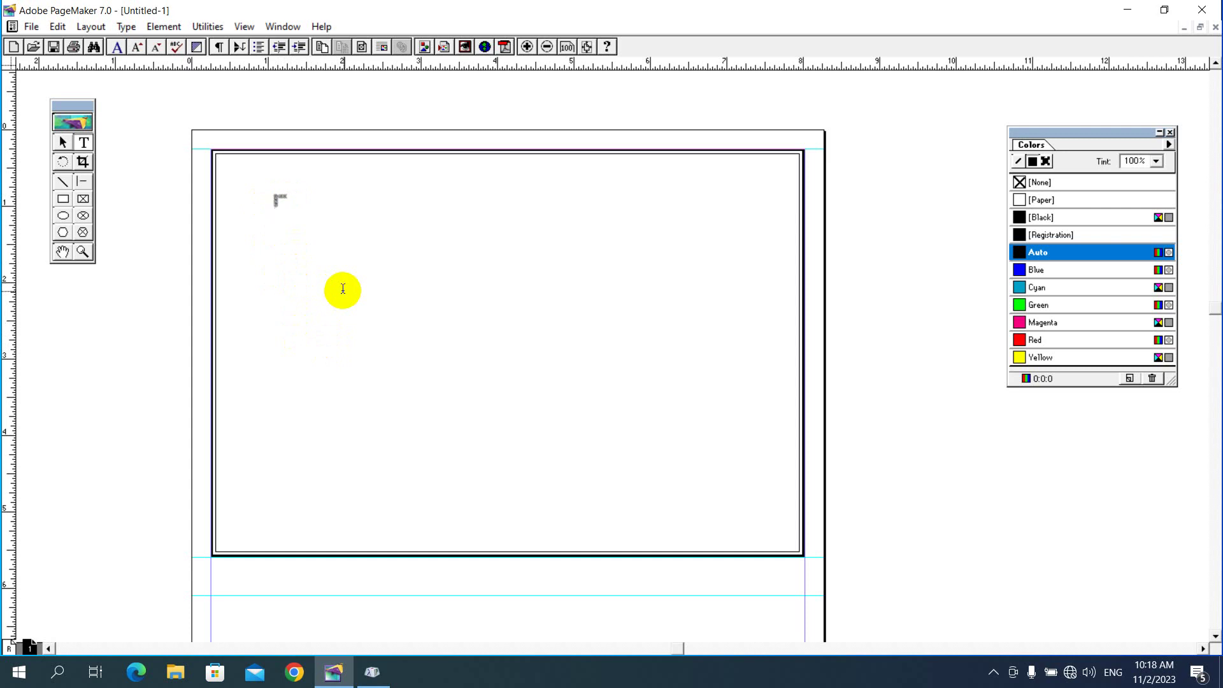
{"action": "key", "text": "ctrl+shift+period"}
{"action": "key", "text": "ctrl+shift+period"}
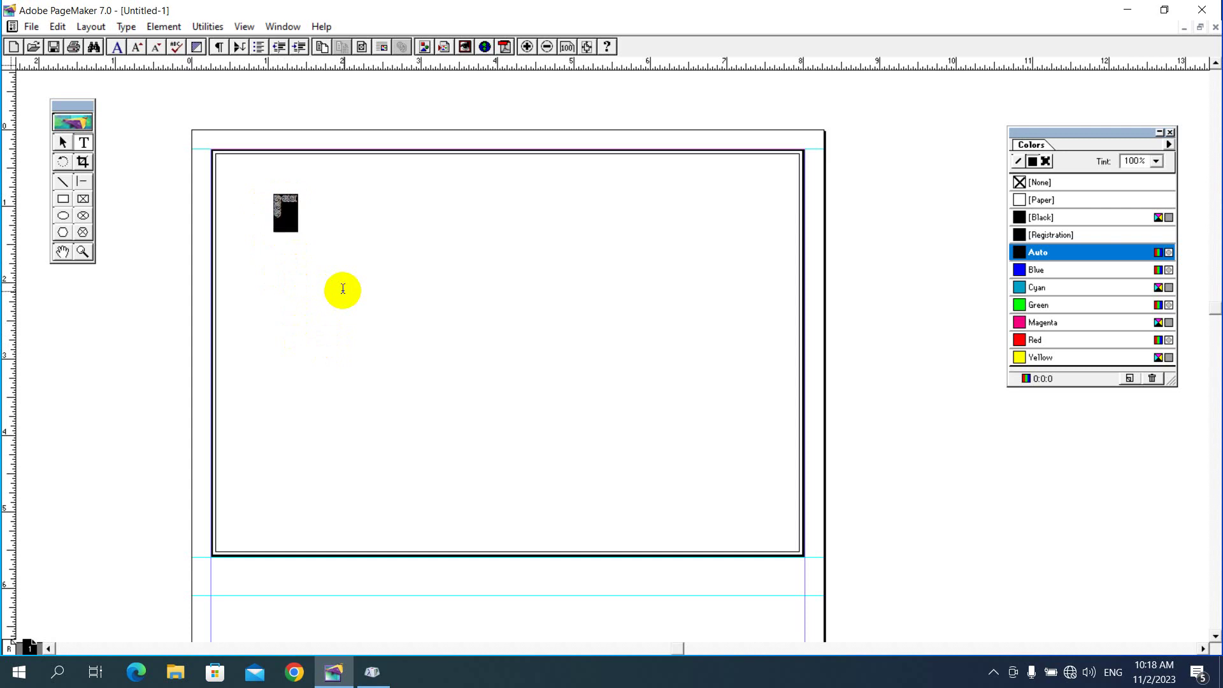
{"action": "key", "text": "ctrl+shift+period"}
{"action": "key", "text": "ctrl+shift+period"}
{"action": "key", "text": "ctrl+shift+period"}
{"action": "key", "text": "ctrl+shift+period"}
{"action": "key", "text": "ctrl+shift+period"}
{"action": "key", "text": "ctrl+shift+period"}
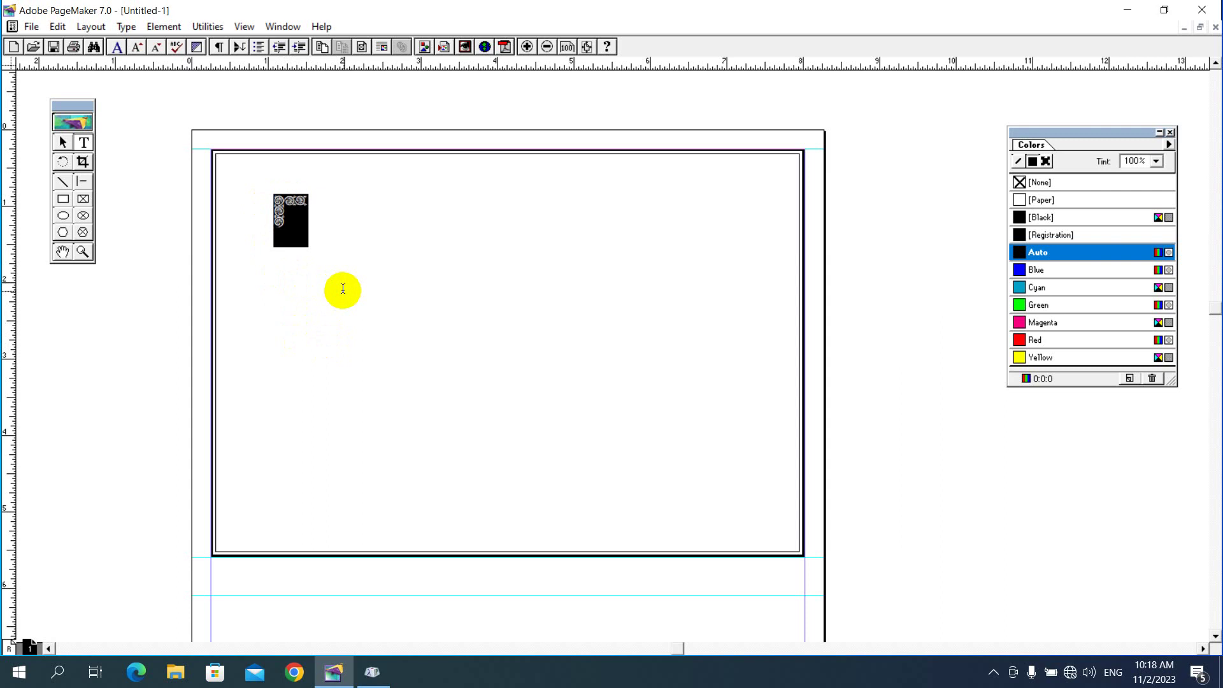
{"action": "key", "text": "ctrl+shift+period"}
{"action": "key", "text": "ctrl+shift+period"}
{"action": "key", "text": "ctrl+shift+period"}
{"action": "key", "text": "ctrl+shift+period"}
{"action": "key", "text": "ctrl+shift+period"}
{"action": "key", "text": "ctrl+shift+period"}
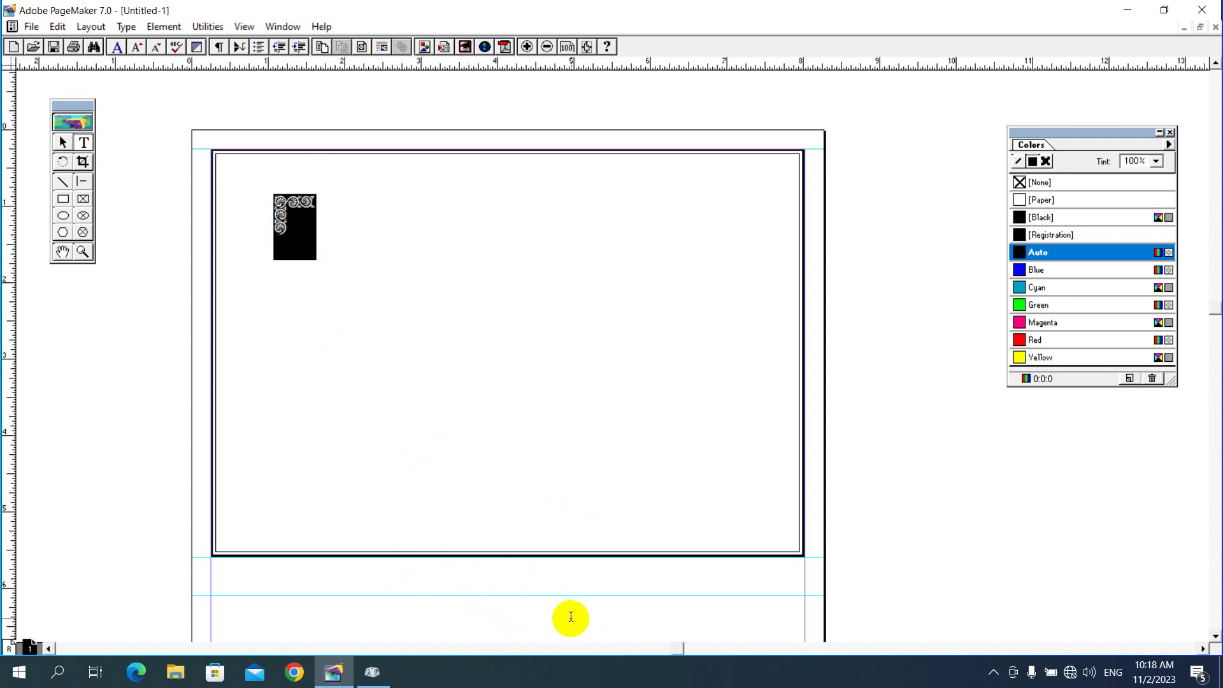
Show the Control Palette and set the ornament text to 55 pt, giving 66 pt leading.
{"action": "left_click", "coordinate": [283, 26]}
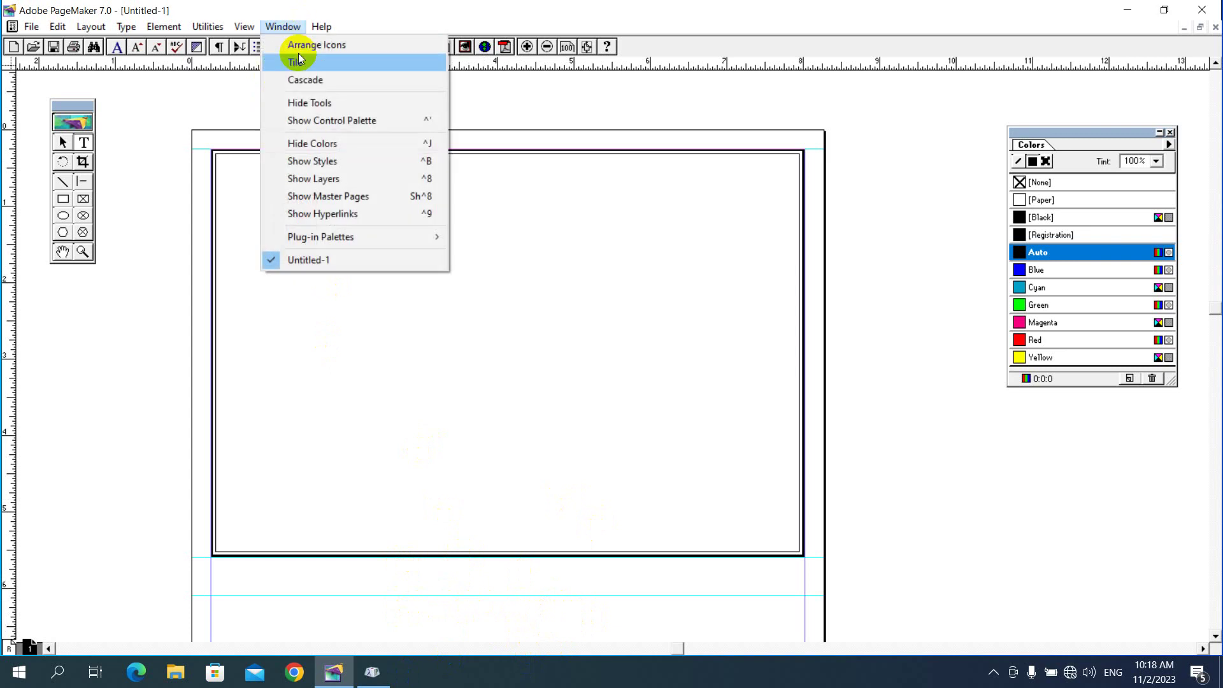
{"action": "left_click", "coordinate": [328, 118]}
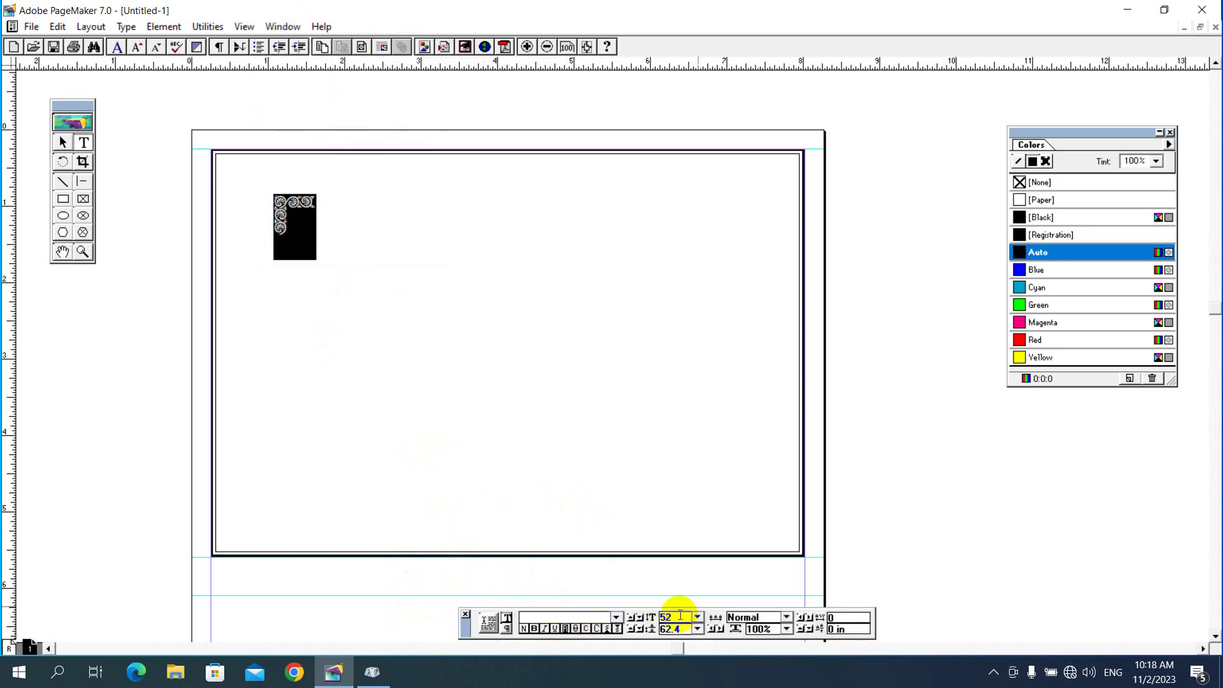
{"action": "type", "text": "55"}
{"action": "key", "text": "Return"}
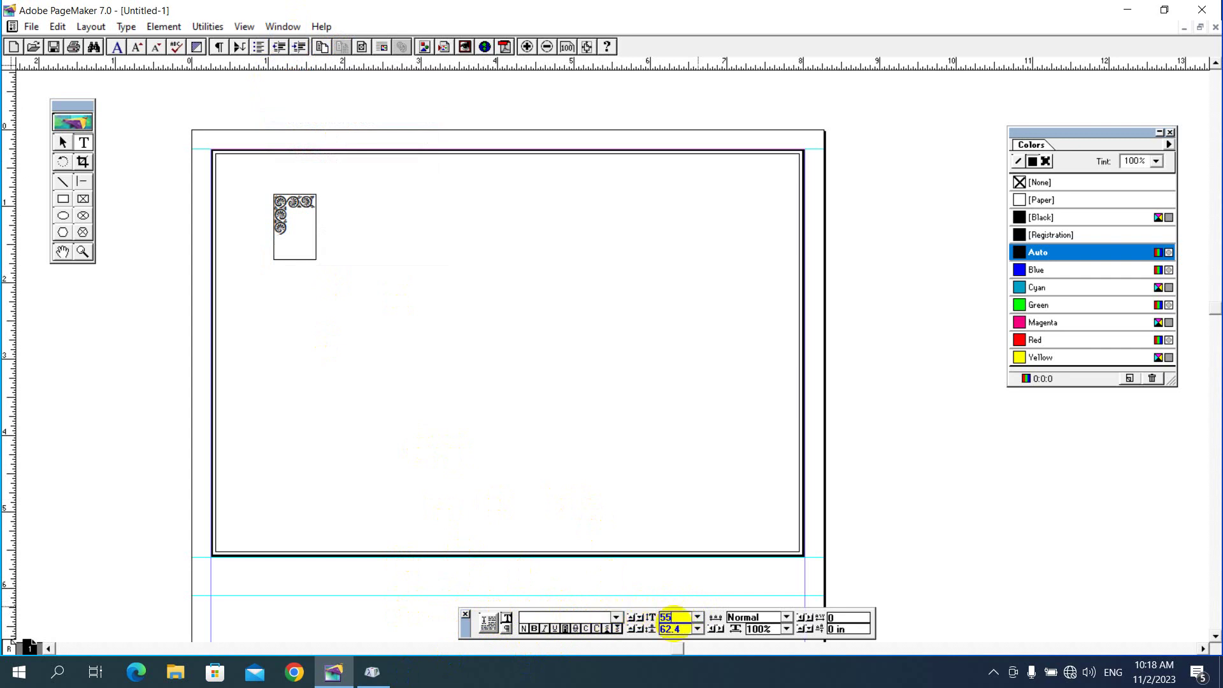
{"action": "key", "text": "Return"}
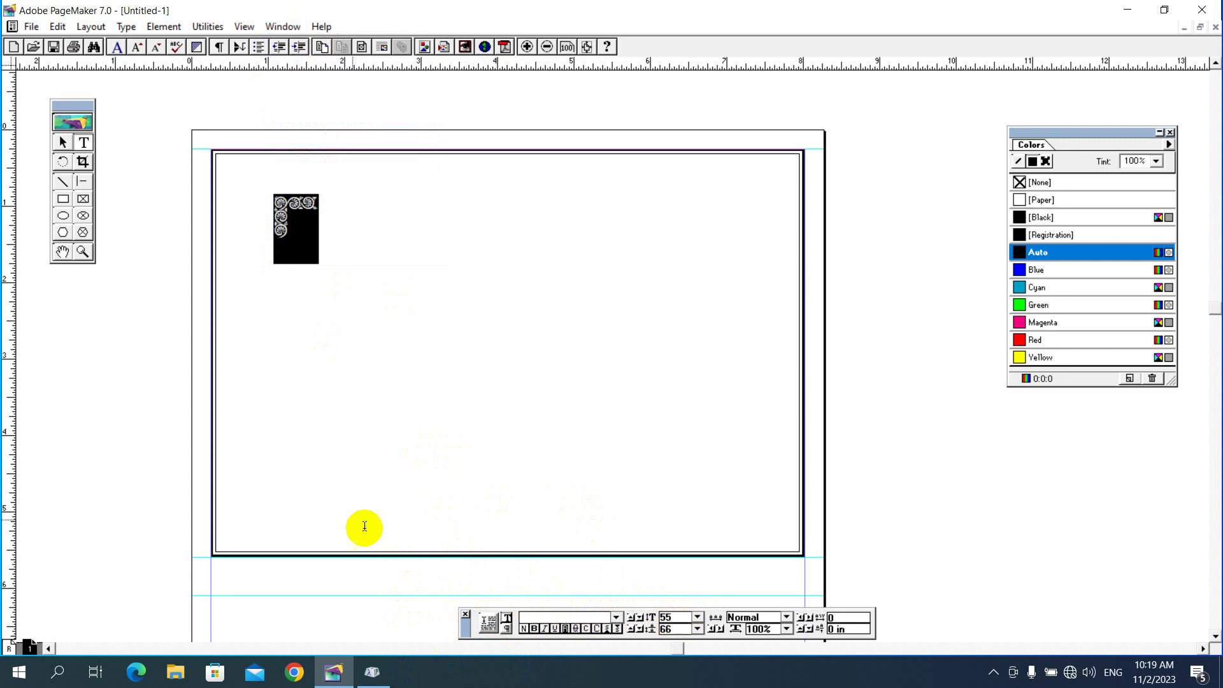
Drag the ornament block toward the frame's top-left corner and trim it around its glyphs.
{"action": "left_click", "coordinate": [63, 142]}
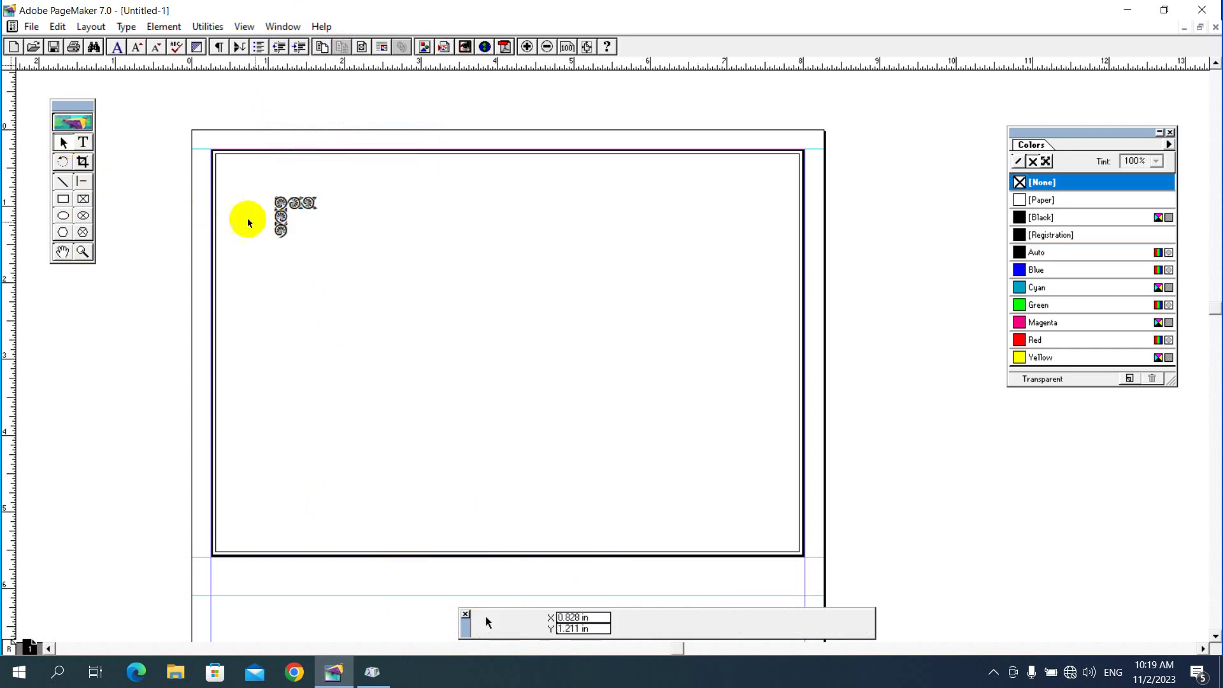
{"action": "left_click_drag", "start_coordinate": [281, 205], "coordinate": [231, 175]}
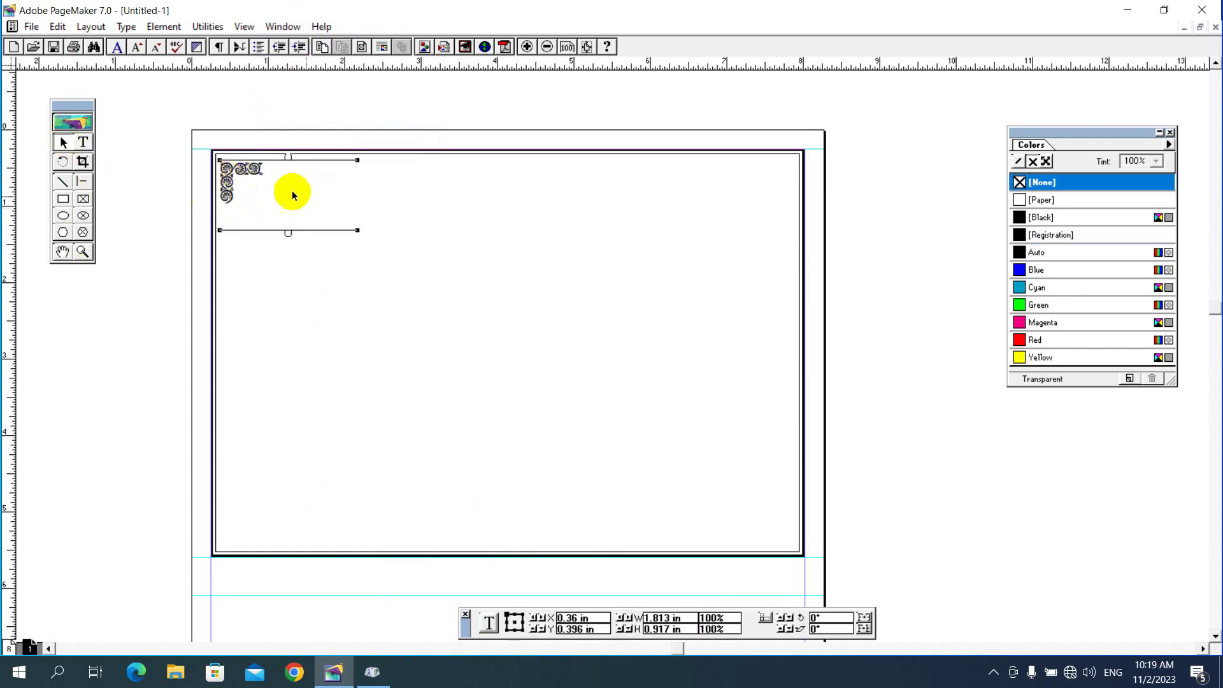
{"action": "left_click_drag", "start_coordinate": [358, 230], "coordinate": [275, 222]}
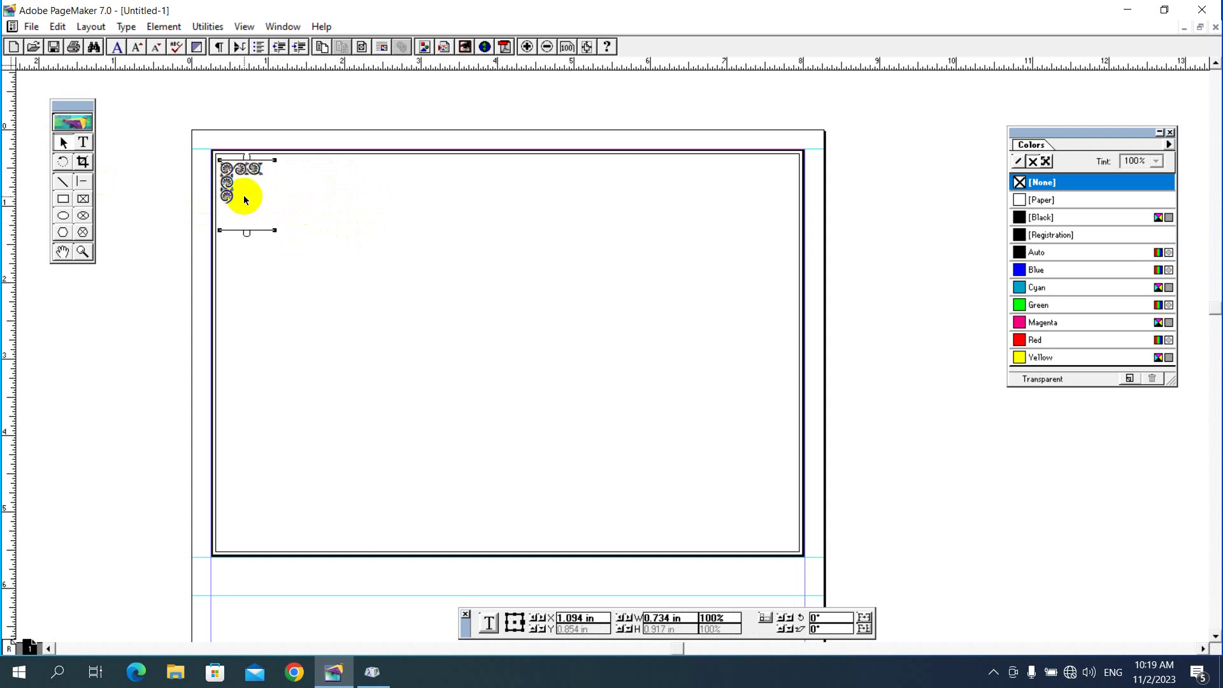
Zoom in, nudge the ornament up and left into the inner corner, and check its placement.
{"action": "key", "text": "ctrl+2"}
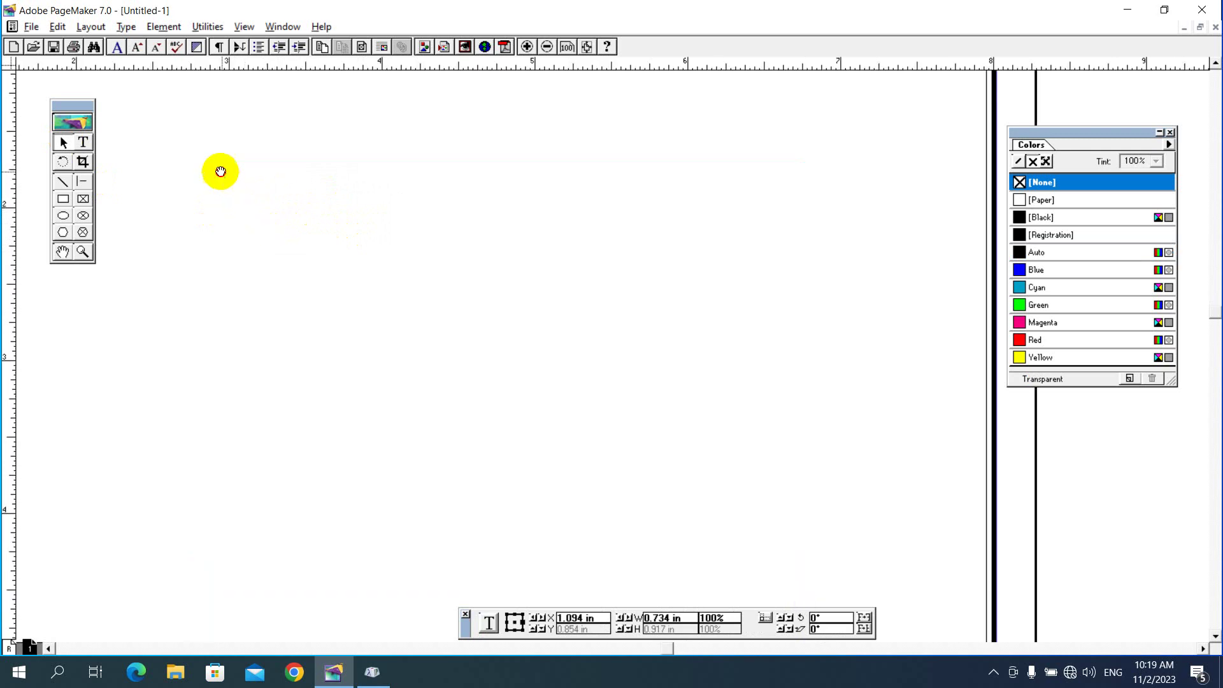
{"action": "left_click_drag", "start_coordinate": [244, 200], "coordinate": [376, 271]}
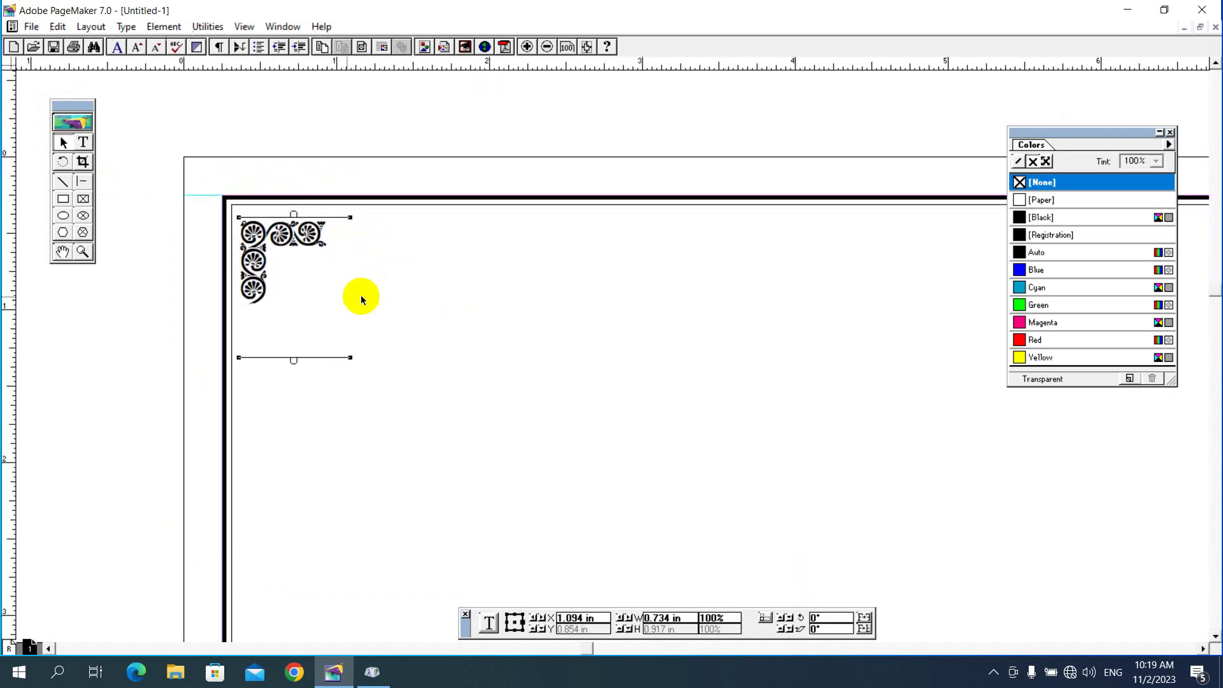
{"action": "key", "text": "Up"}
{"action": "key", "text": "Up"}
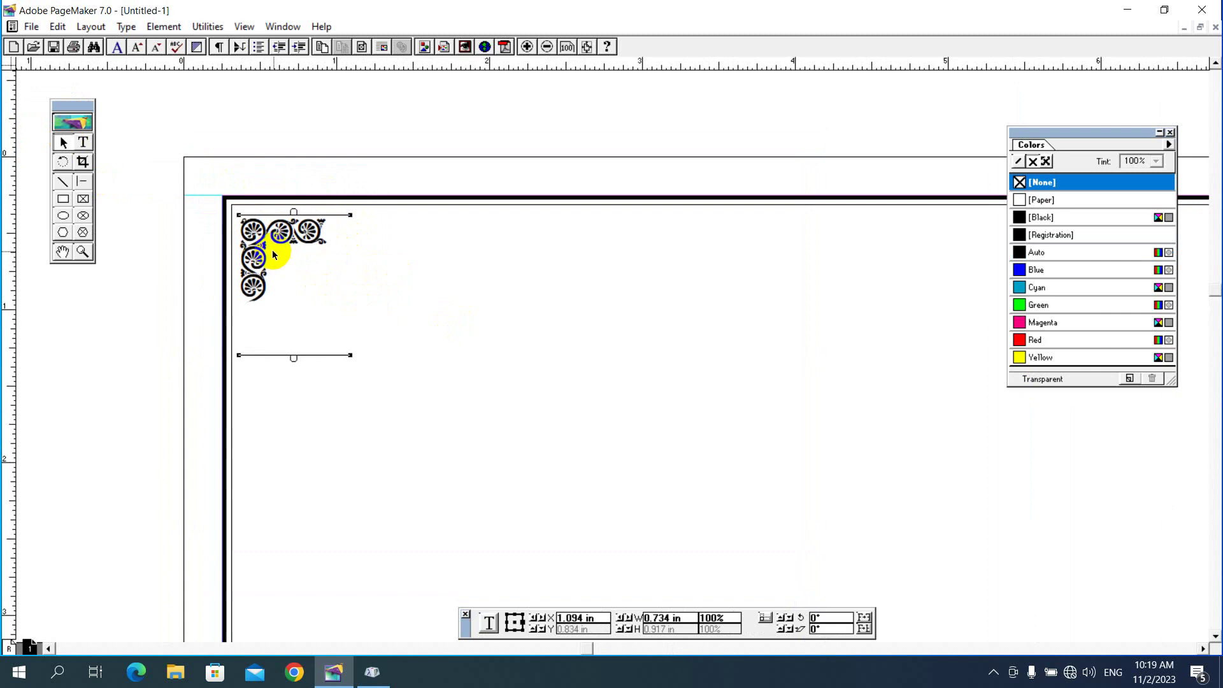
{"action": "key", "text": "Up"}
{"action": "key", "text": "Up"}
{"action": "key", "text": "Up"}
{"action": "key", "text": "Up"}
{"action": "key", "text": "Up"}
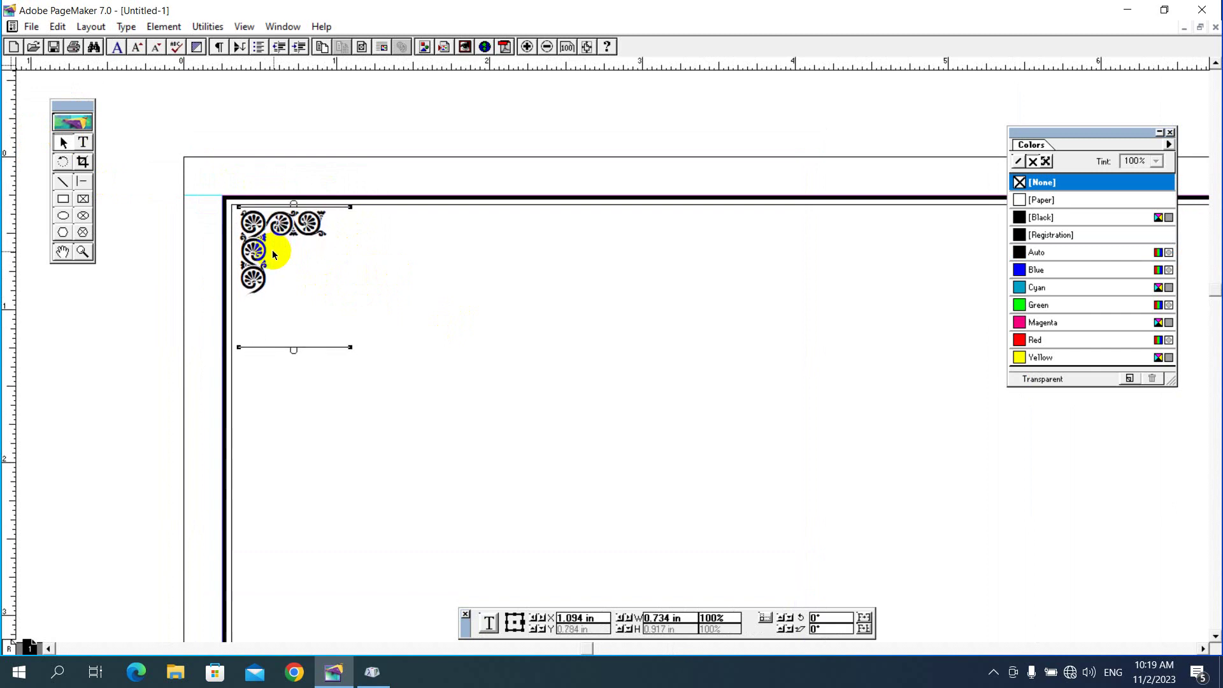
{"action": "key", "text": "Left"}
{"action": "key", "text": "Left"}
{"action": "key", "text": "Left"}
{"action": "key", "text": "Left"}
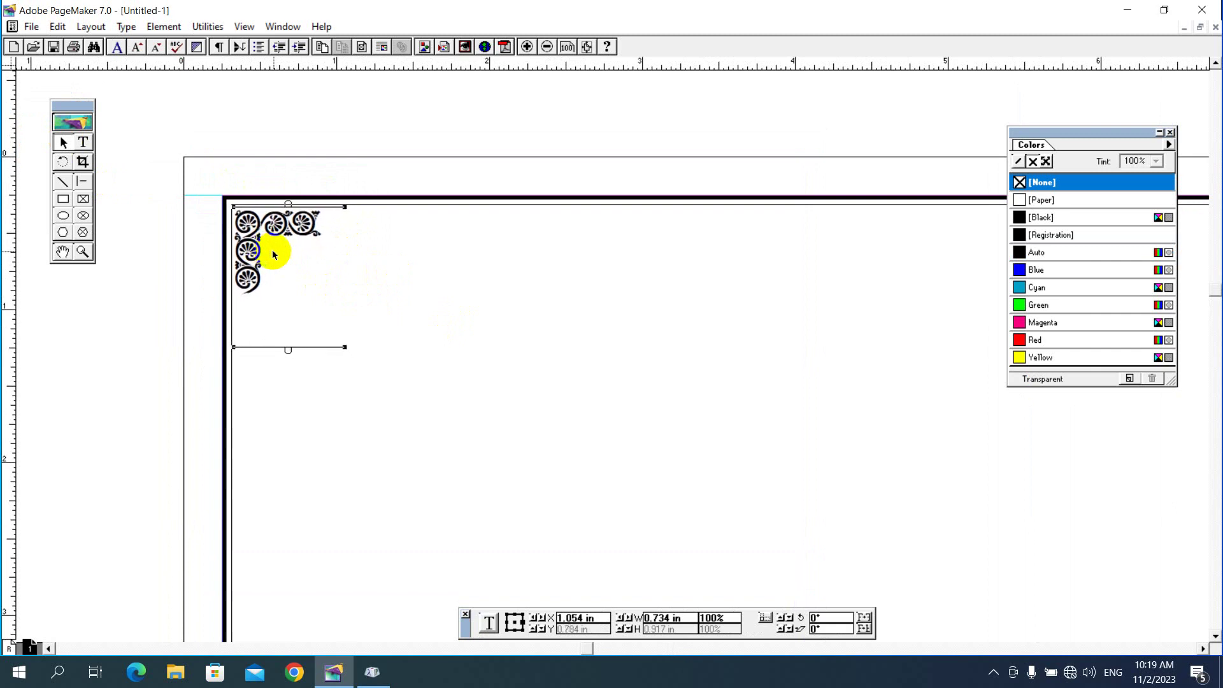
{"action": "left_click", "coordinate": [475, 274]}
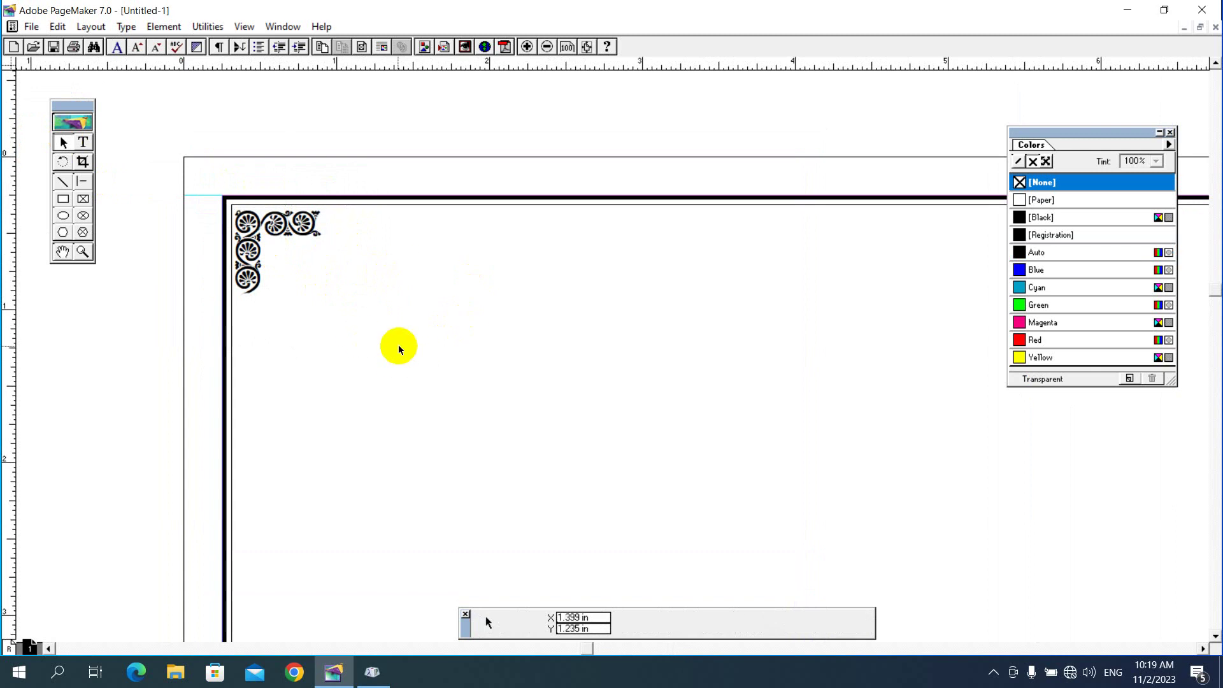
{"action": "left_click", "coordinate": [284, 224]}
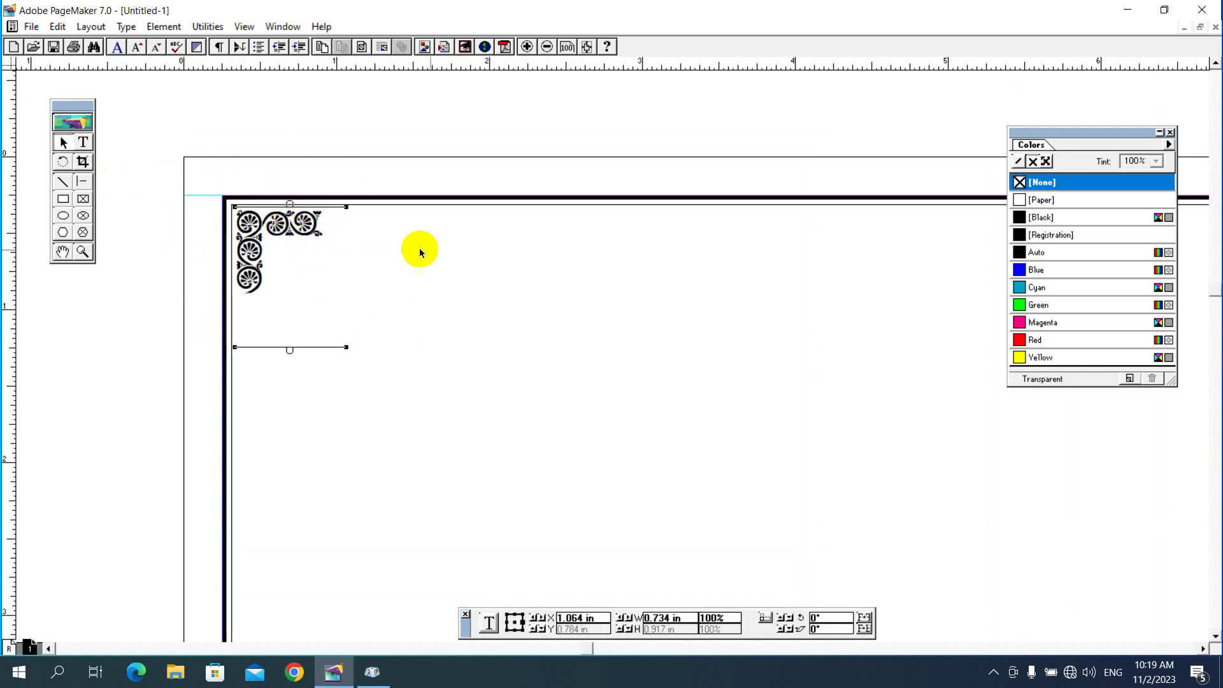
{"action": "left_click", "coordinate": [418, 268]}
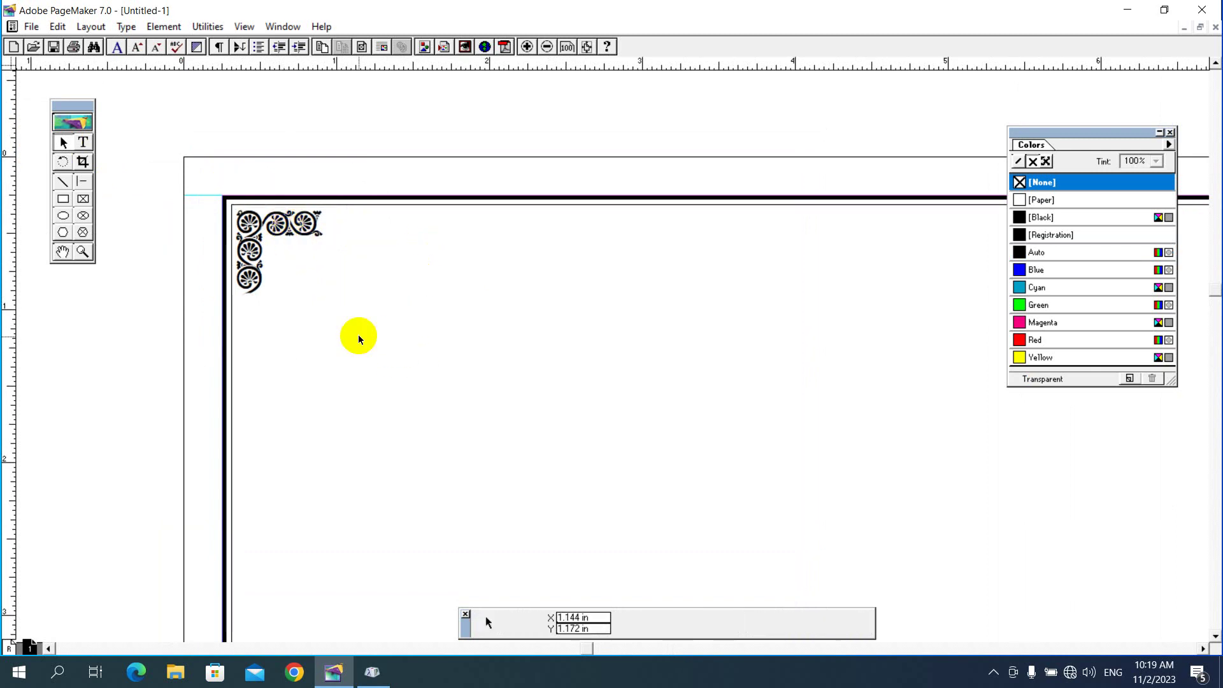
{"action": "key", "text": "ctrl+minus"}
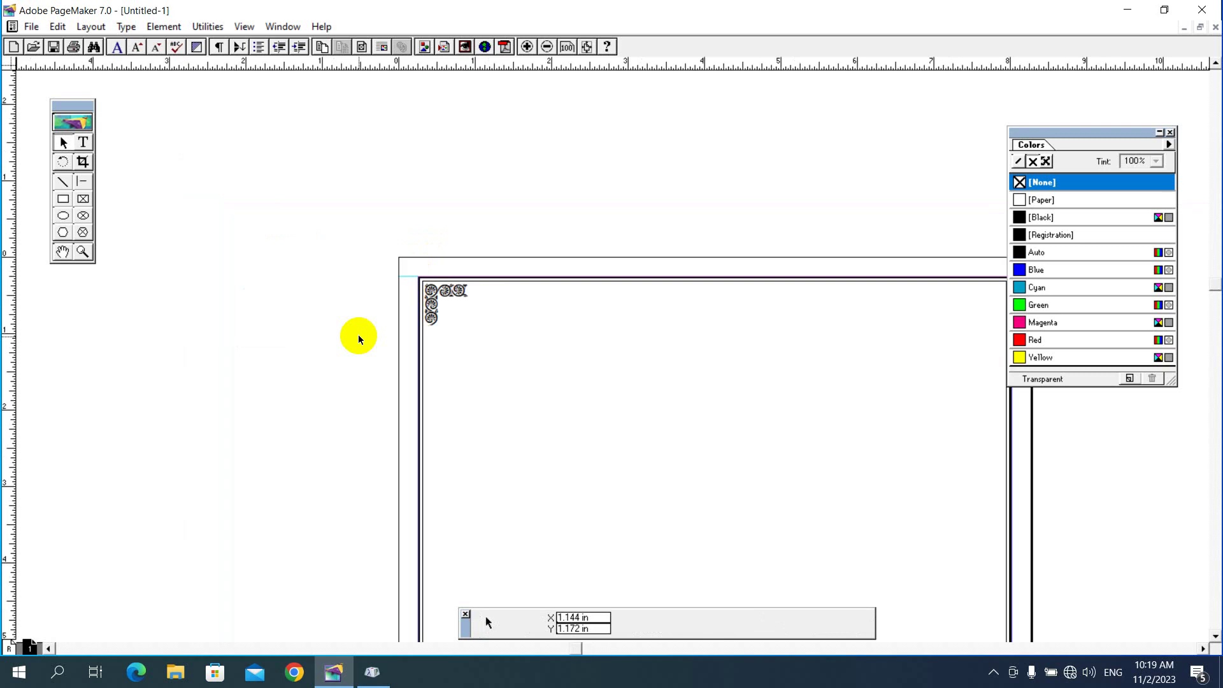
{"action": "left_click_drag", "start_coordinate": [533, 355], "coordinate": [350, 309]}
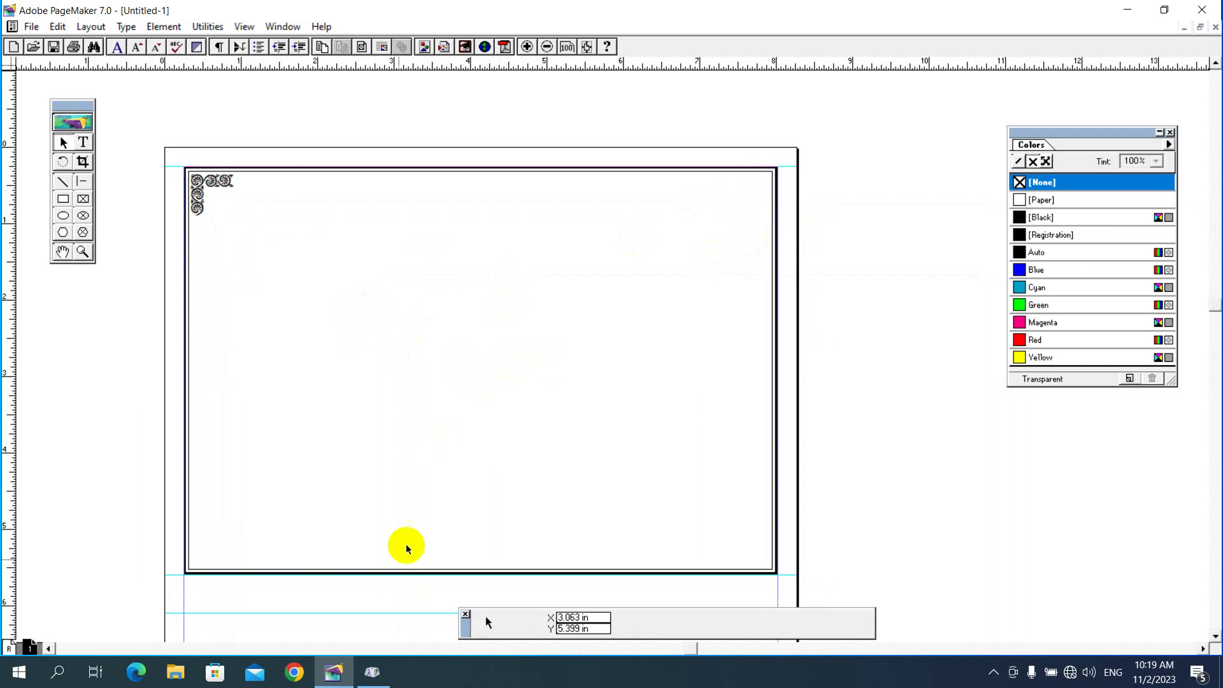
Copy the ShweTheway U4 047 glyph C from Character Map and return to PageMaker.
{"action": "left_click", "coordinate": [381, 685]}
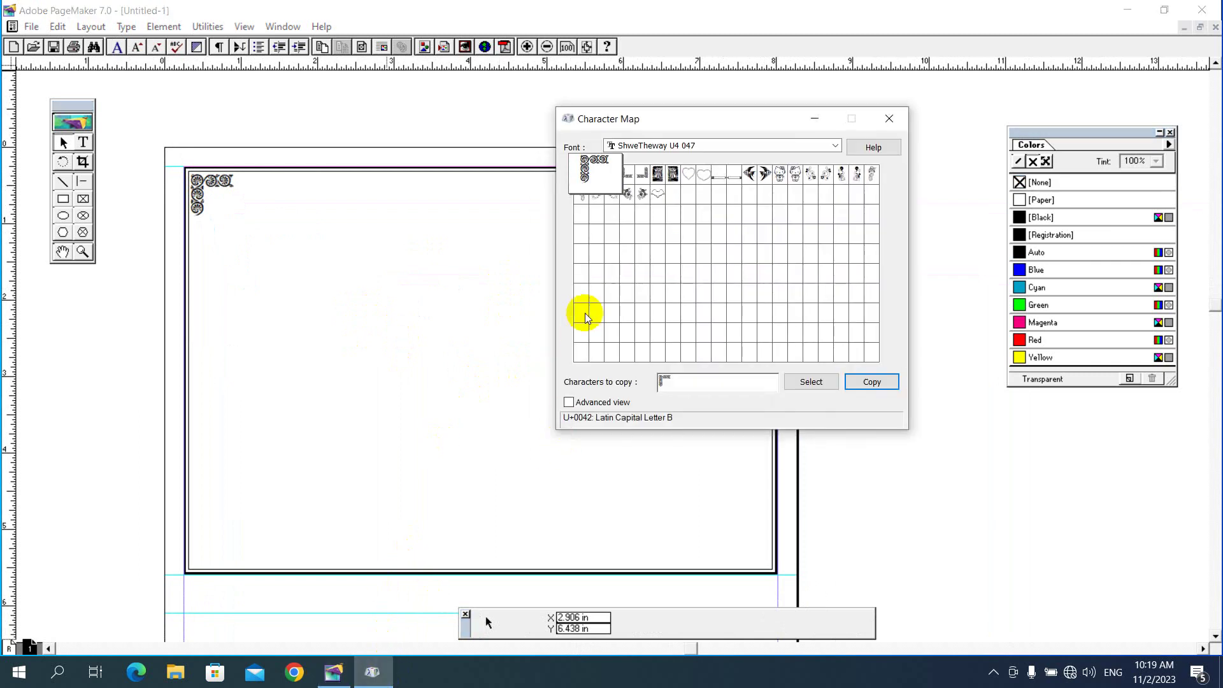
{"action": "left_click", "coordinate": [615, 189]}
{"action": "left_click", "coordinate": [612, 173]}
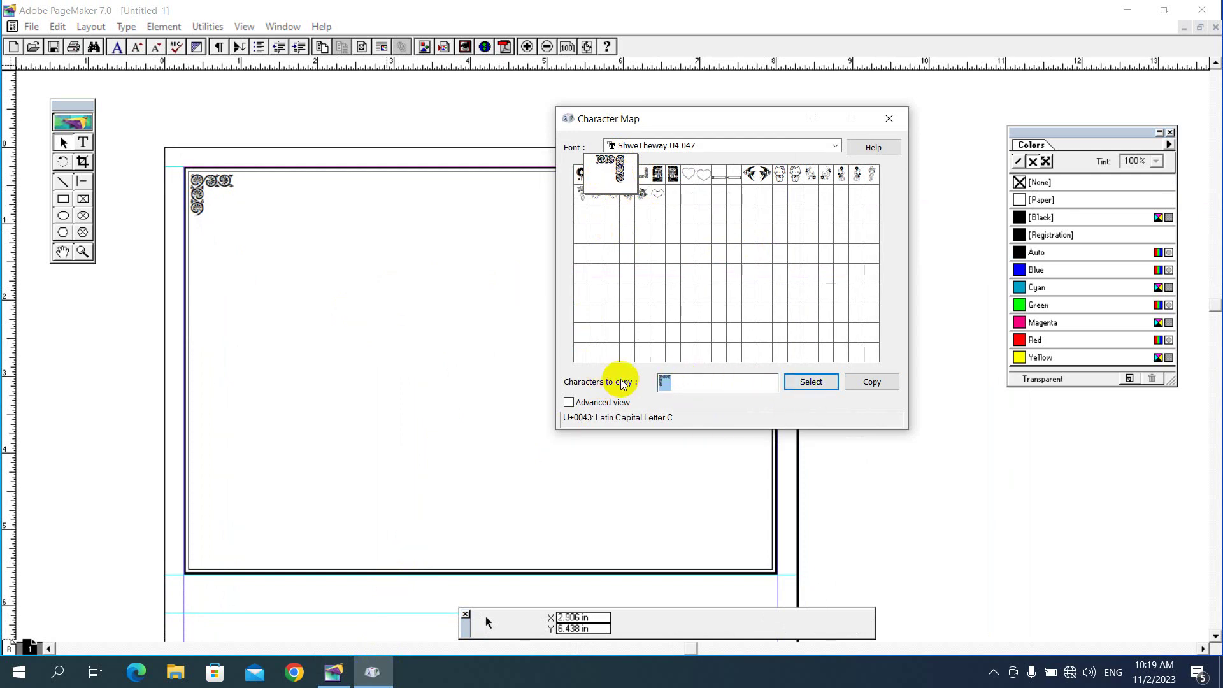
{"action": "key", "text": "BackSpace"}
{"action": "key", "text": "BackSpace"}
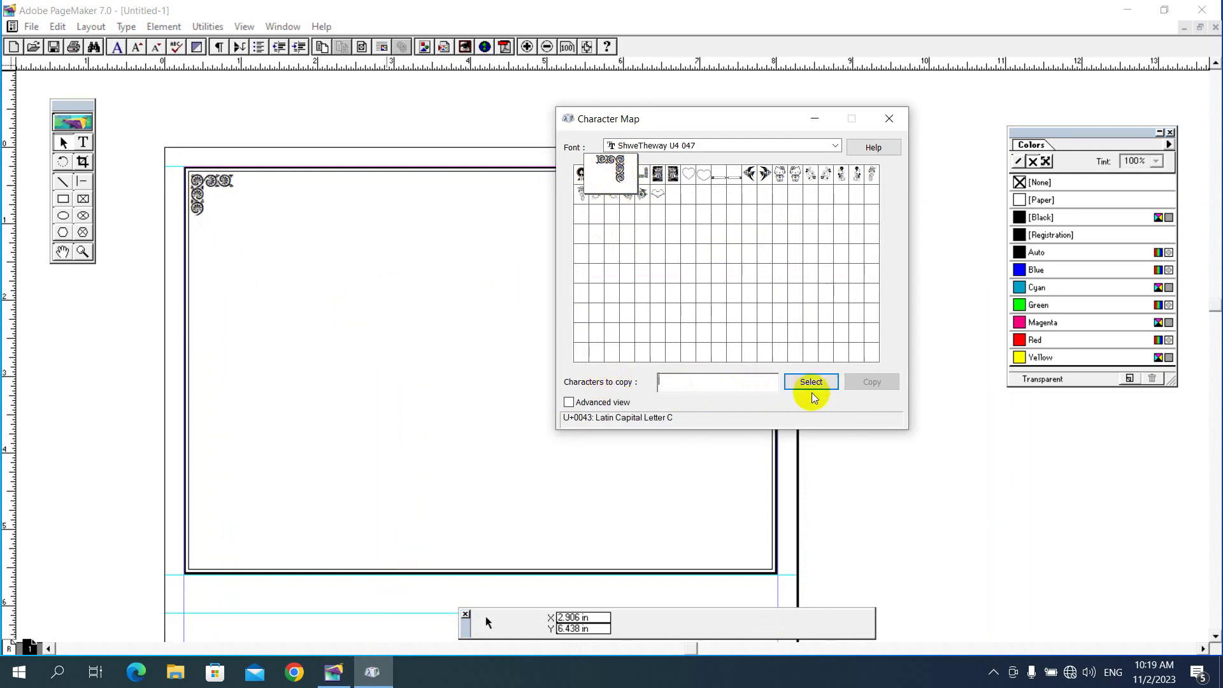
{"action": "left_click", "coordinate": [814, 381]}
{"action": "left_click", "coordinate": [872, 382]}
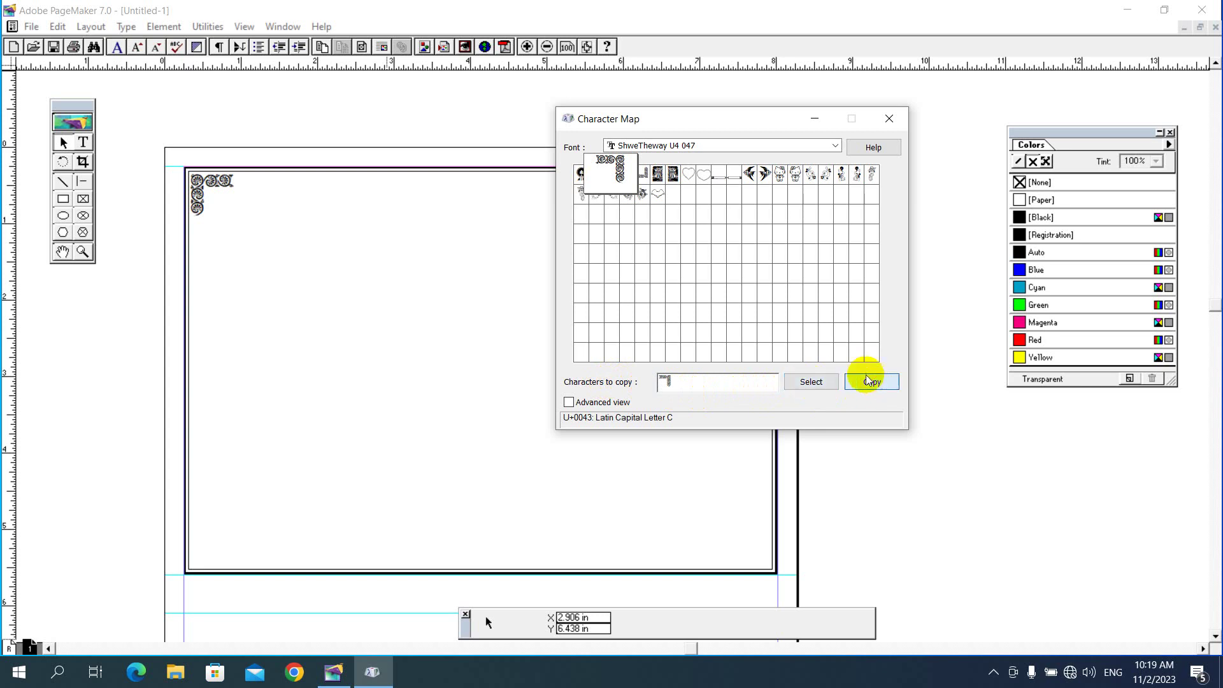
{"action": "left_click", "coordinate": [814, 118]}
Paste glyph C into a new text block near the top centre and set it to 55 pt.
{"action": "left_click", "coordinate": [83, 142]}
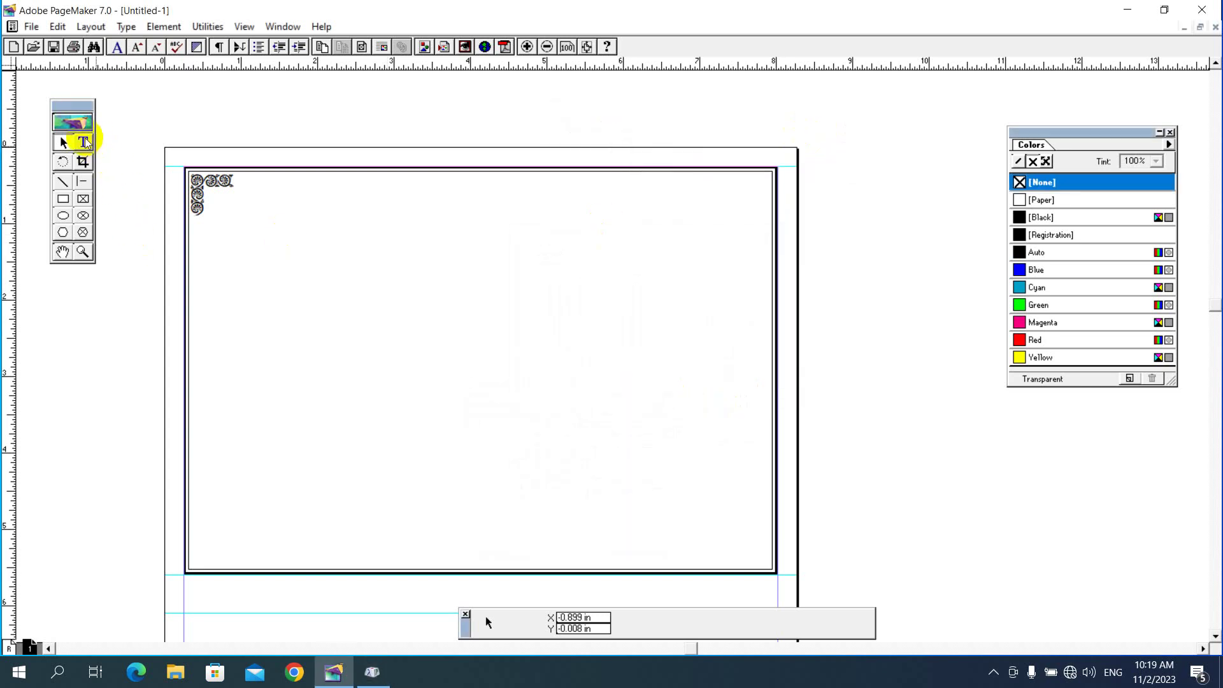
{"action": "left_click_drag", "start_coordinate": [487, 215], "coordinate": [597, 330]}
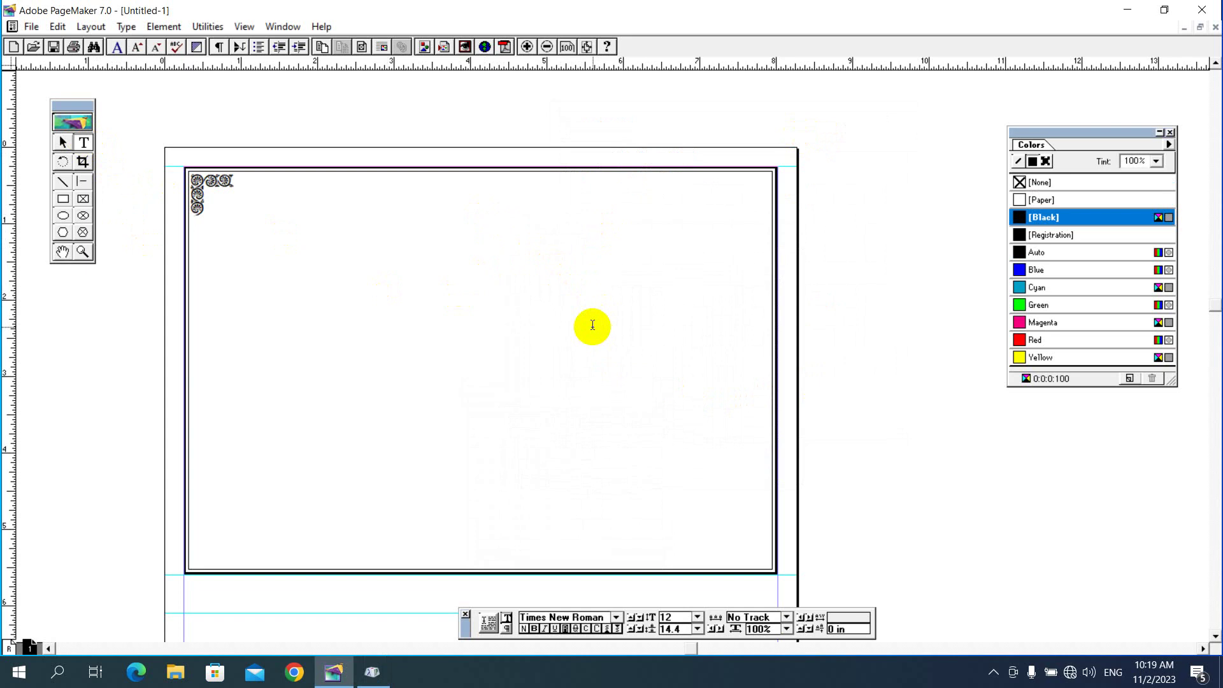
{"action": "key", "text": "ctrl+v"}
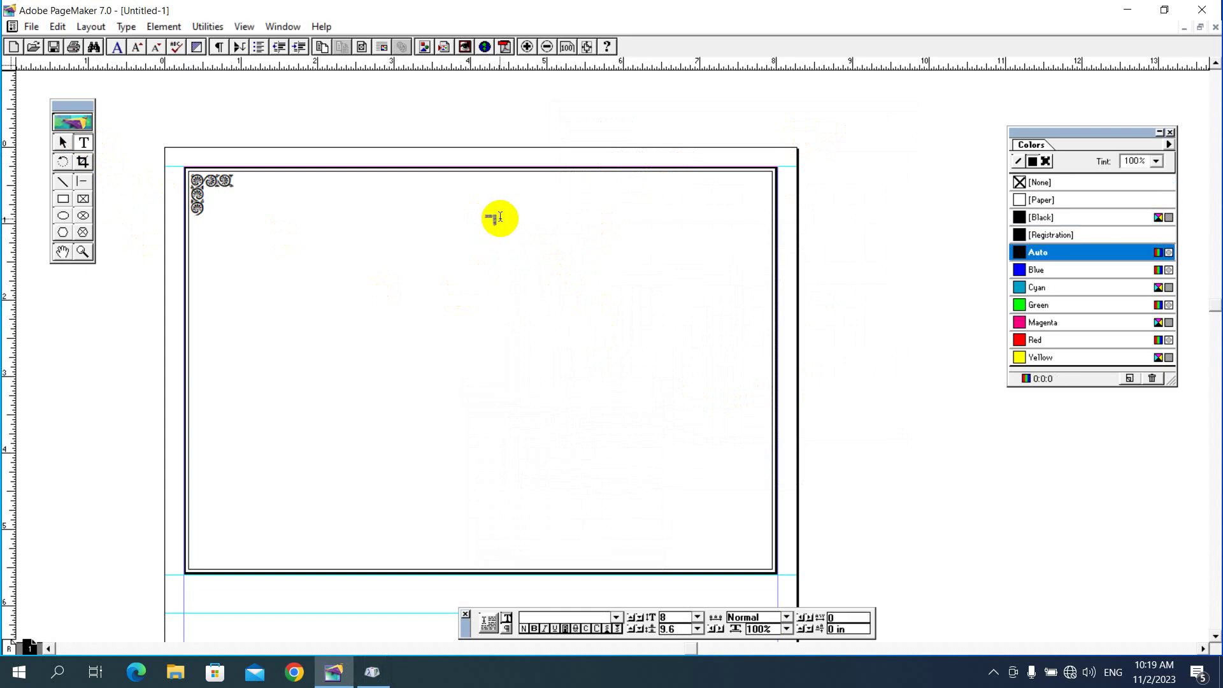
{"action": "left_click_drag", "start_coordinate": [500, 218], "coordinate": [486, 221]}
{"action": "left_click", "coordinate": [674, 615]}
{"action": "type", "text": "55"}
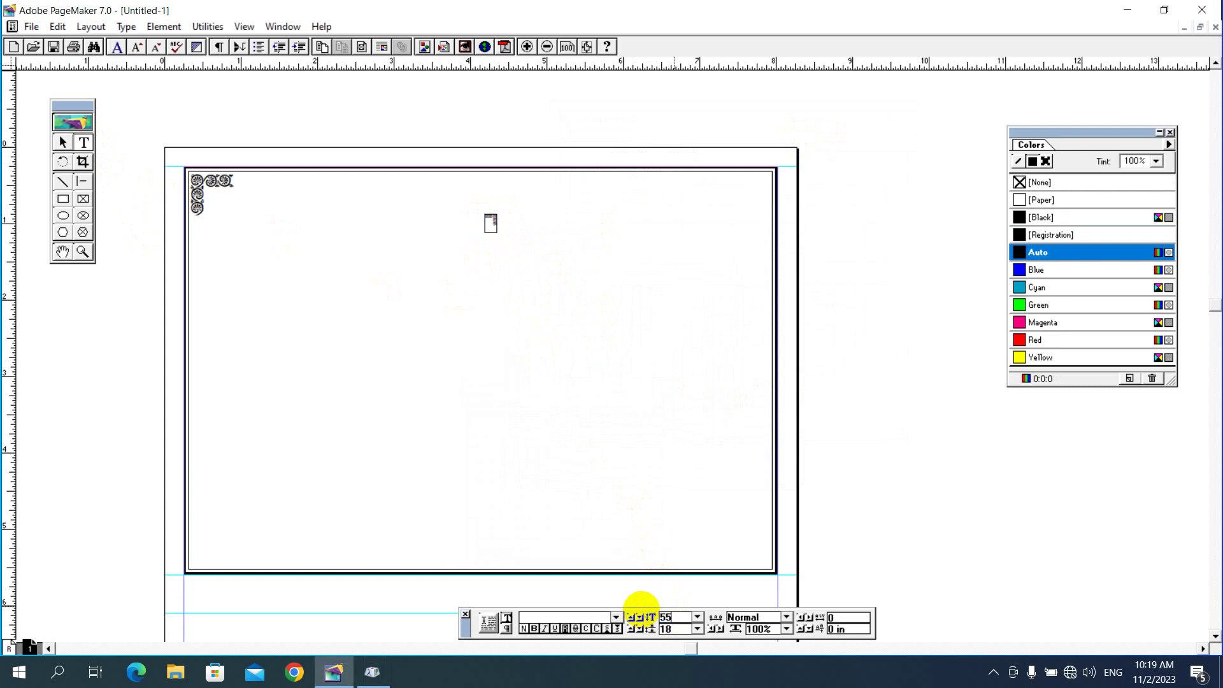
{"action": "key", "text": "Return"}
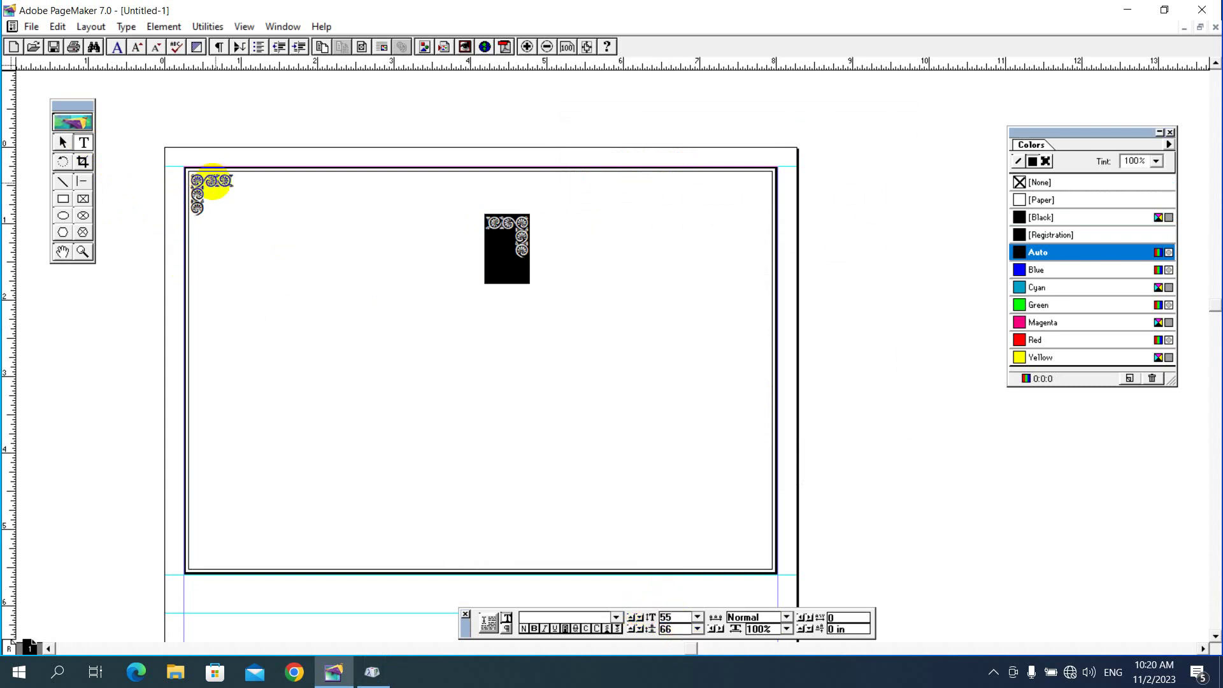
Click and drag within the new ornament text block to adjust it.
{"action": "left_click", "coordinate": [519, 238]}
{"action": "left_click", "coordinate": [511, 238]}
{"action": "left_click_drag", "start_coordinate": [509, 238], "coordinate": [520, 283]}
{"action": "left_click_drag", "start_coordinate": [519, 241], "coordinate": [521, 255]}
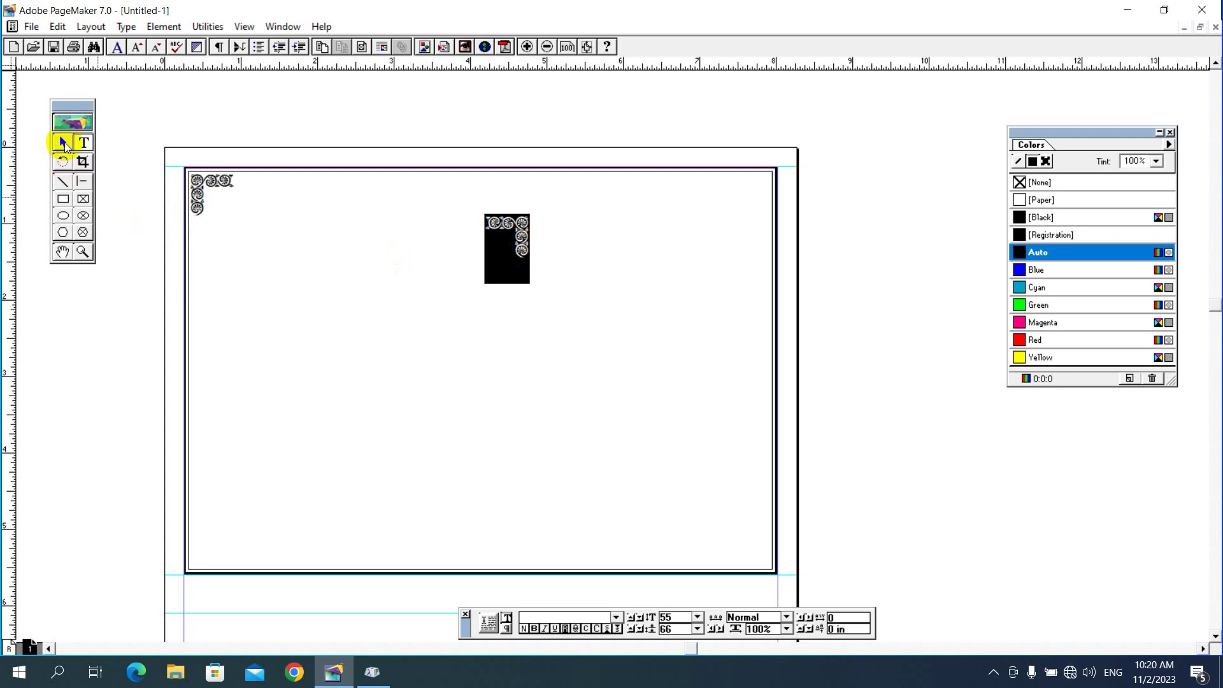
Set the second ornament's fill to None, trim its frame, and nudge it right into the top-right corner.
{"action": "left_click_drag", "start_coordinate": [519, 232], "coordinate": [630, 203]}
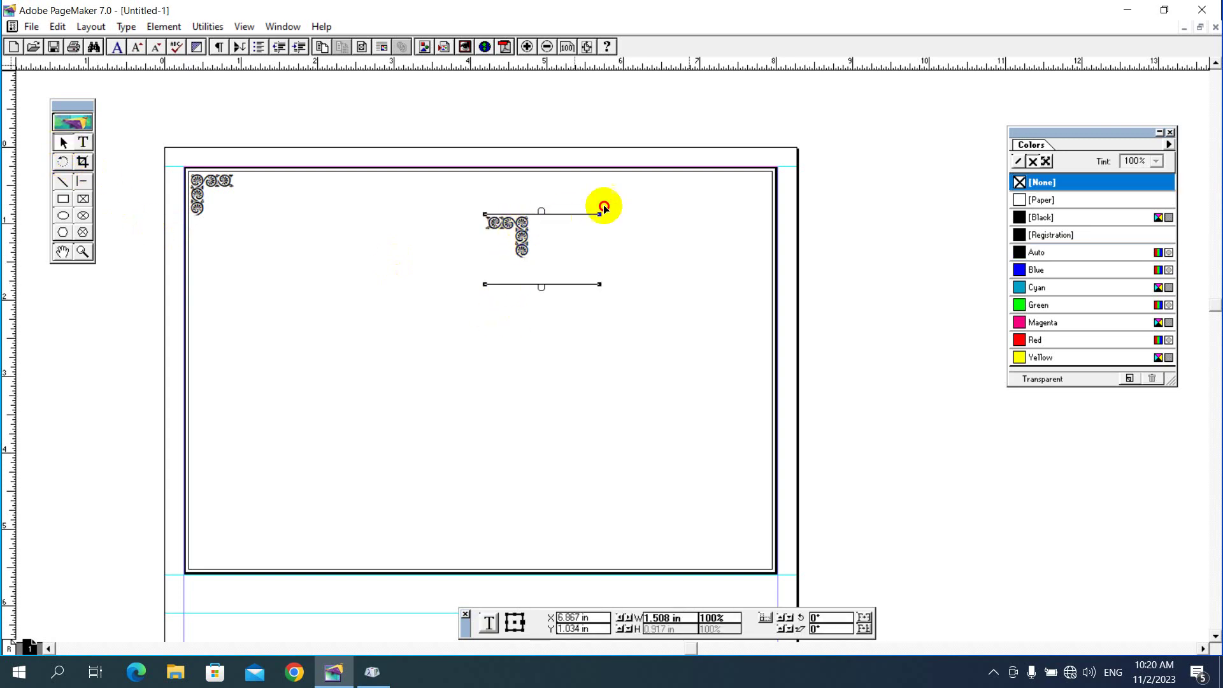
{"action": "mouse_move", "coordinate": [713, 247]}
{"action": "left_mouse_down"}
{"action": "mouse_move", "coordinate": [656, 243]}
{"action": "mouse_move", "coordinate": [699, 207]}
{"action": "mouse_move", "coordinate": [742, 207]}
{"action": "left_mouse_up"}
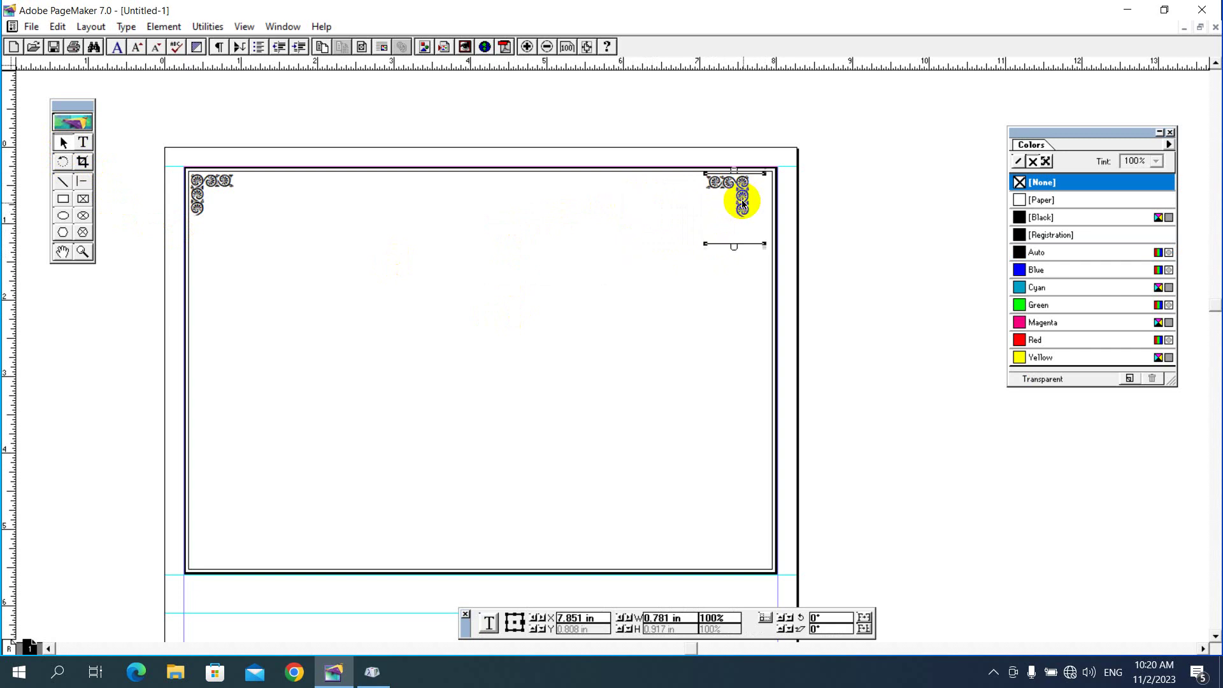
{"action": "key", "text": "Right"}
{"action": "key", "text": "Right"}
{"action": "key", "text": "Right"}
{"action": "key", "text": "Right"}
{"action": "key", "text": "Right"}
{"action": "key", "text": "Right"}
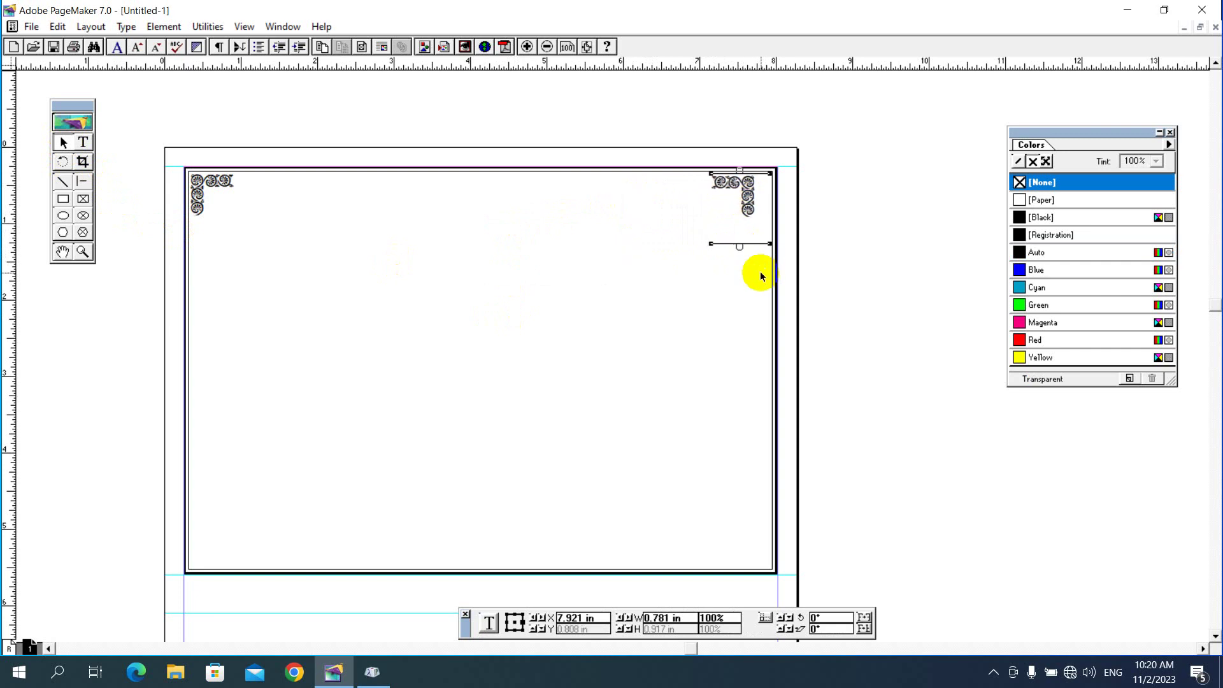
{"action": "key", "text": "Right"}
{"action": "key", "text": "Right"}
{"action": "key", "text": "Right"}
{"action": "key", "text": "Right"}
{"action": "key", "text": "Right"}
{"action": "key", "text": "Right"}
{"action": "key", "text": "Right"}
{"action": "key", "text": "Right"}
{"action": "key", "text": "Right"}
{"action": "key", "text": "Right"}
{"action": "key", "text": "Right"}
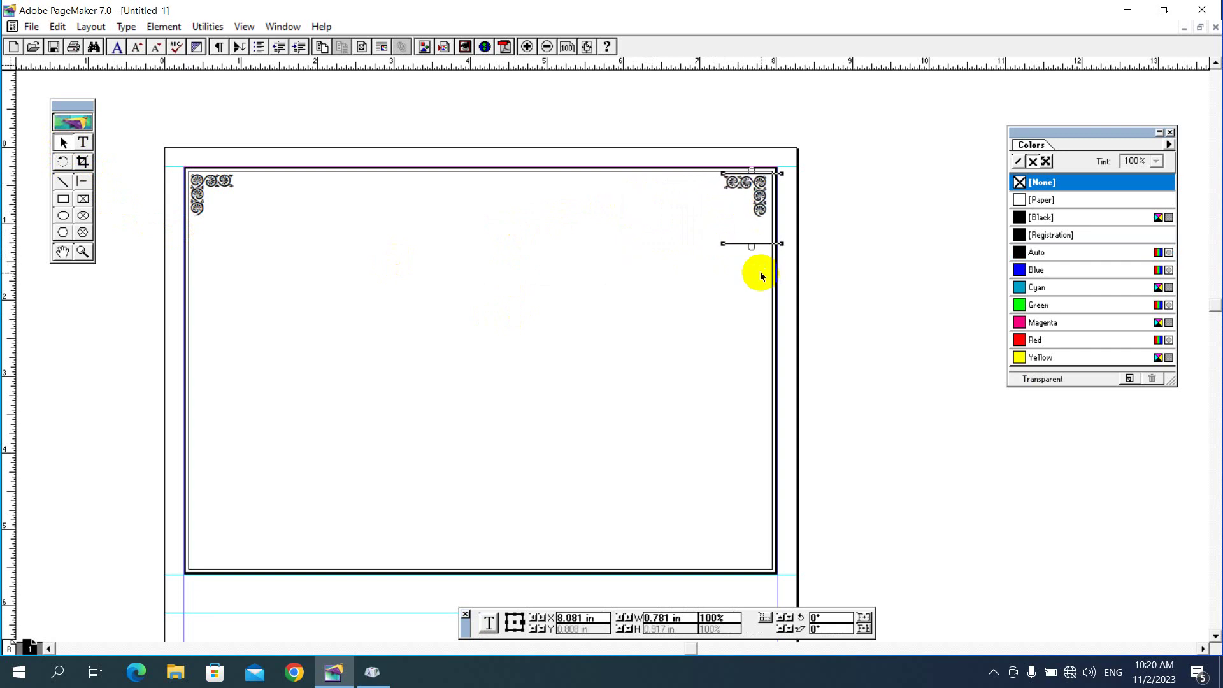
{"action": "key", "text": "Right"}
{"action": "key", "text": "Right"}
{"action": "key", "text": "Right"}
{"action": "key", "text": "Right"}
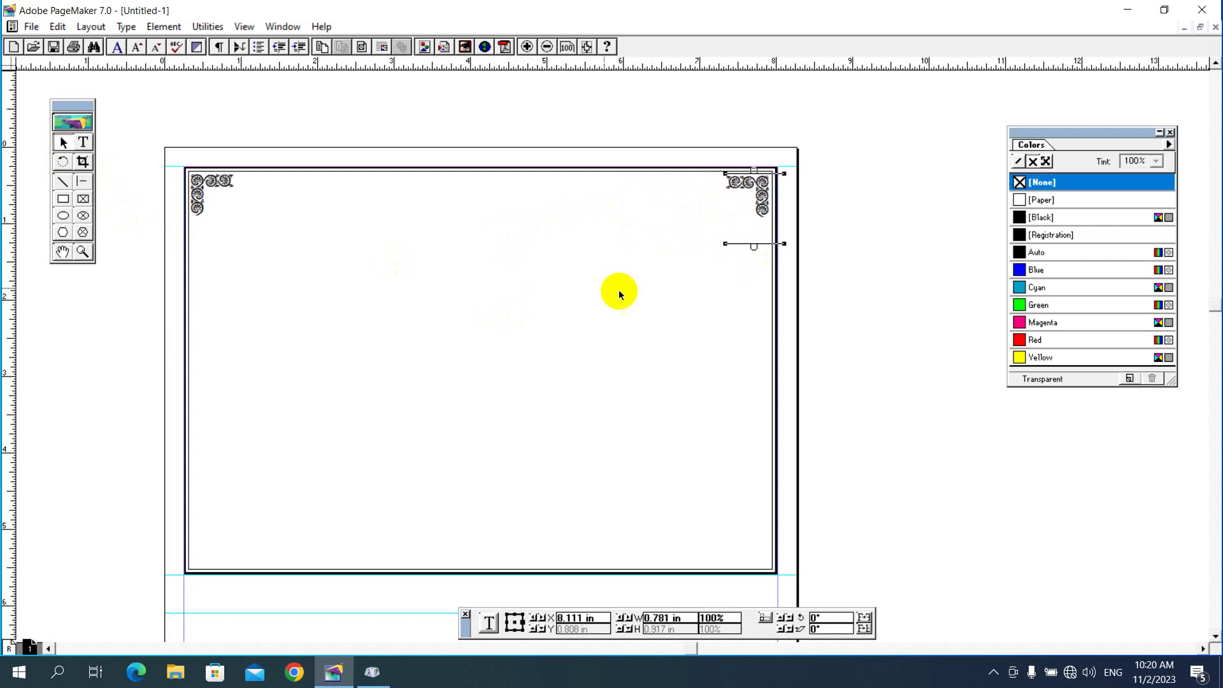
Fine-tune the top-right ornament slightly upward, then select both top ornaments together.
{"action": "left_click", "coordinate": [356, 310]}
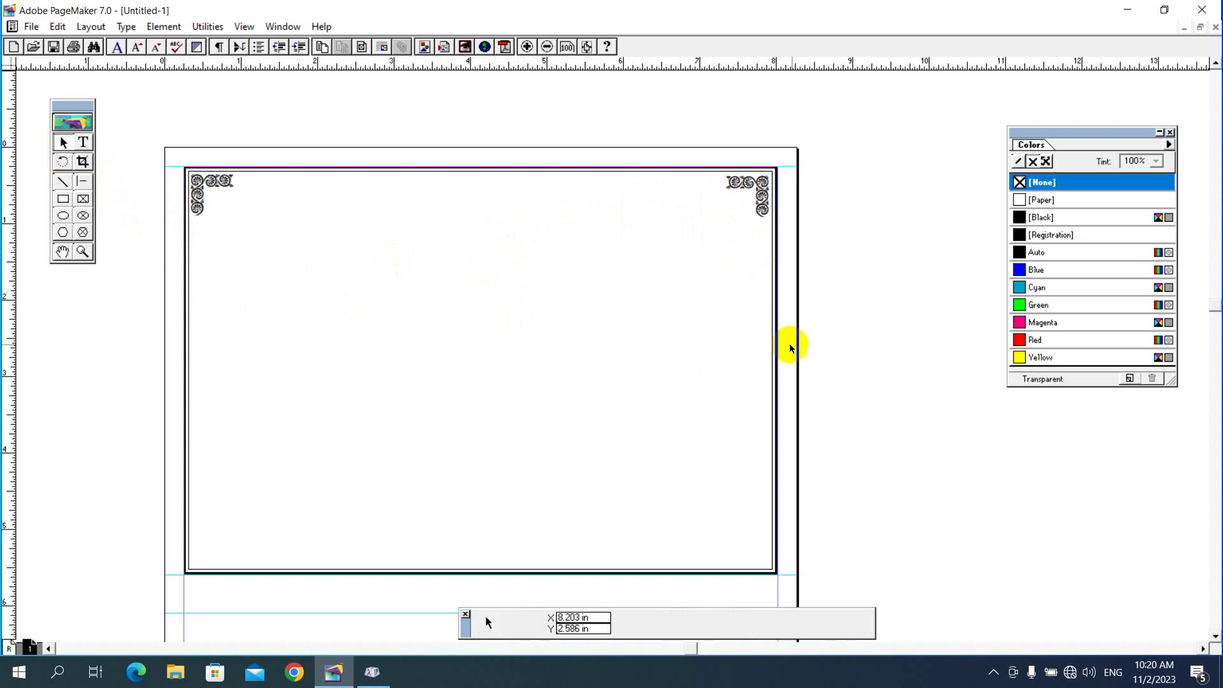
{"action": "left_click", "coordinate": [763, 189]}
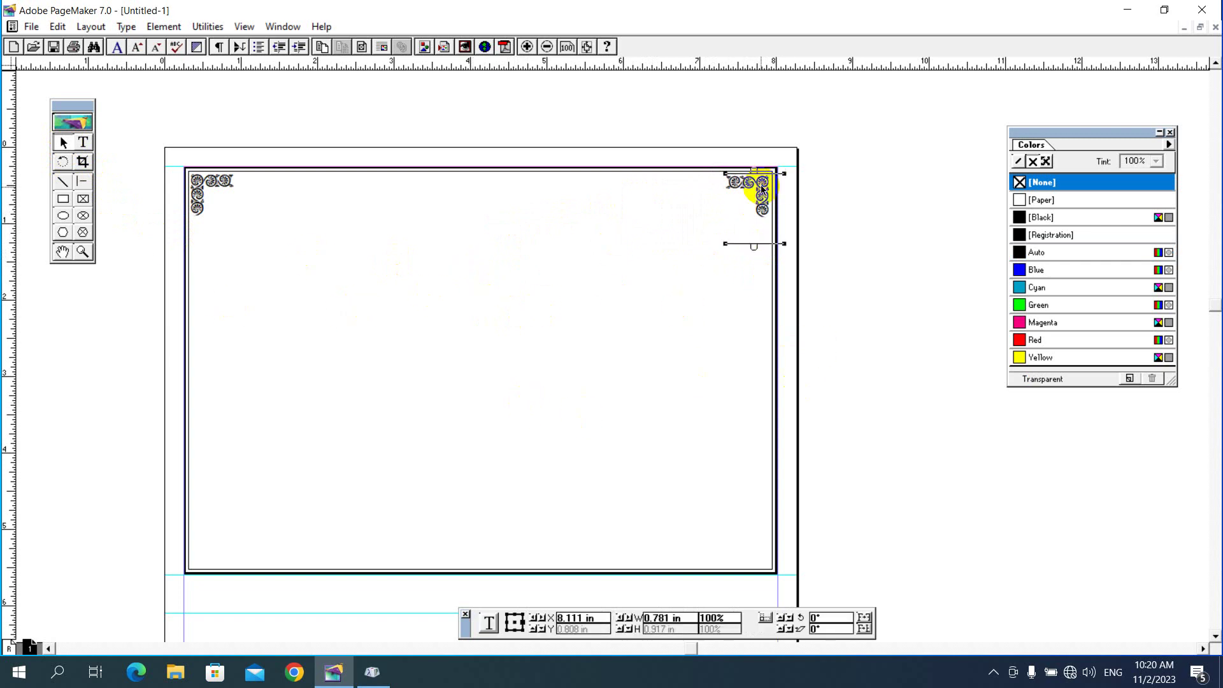
{"action": "left_click", "coordinate": [839, 207]}
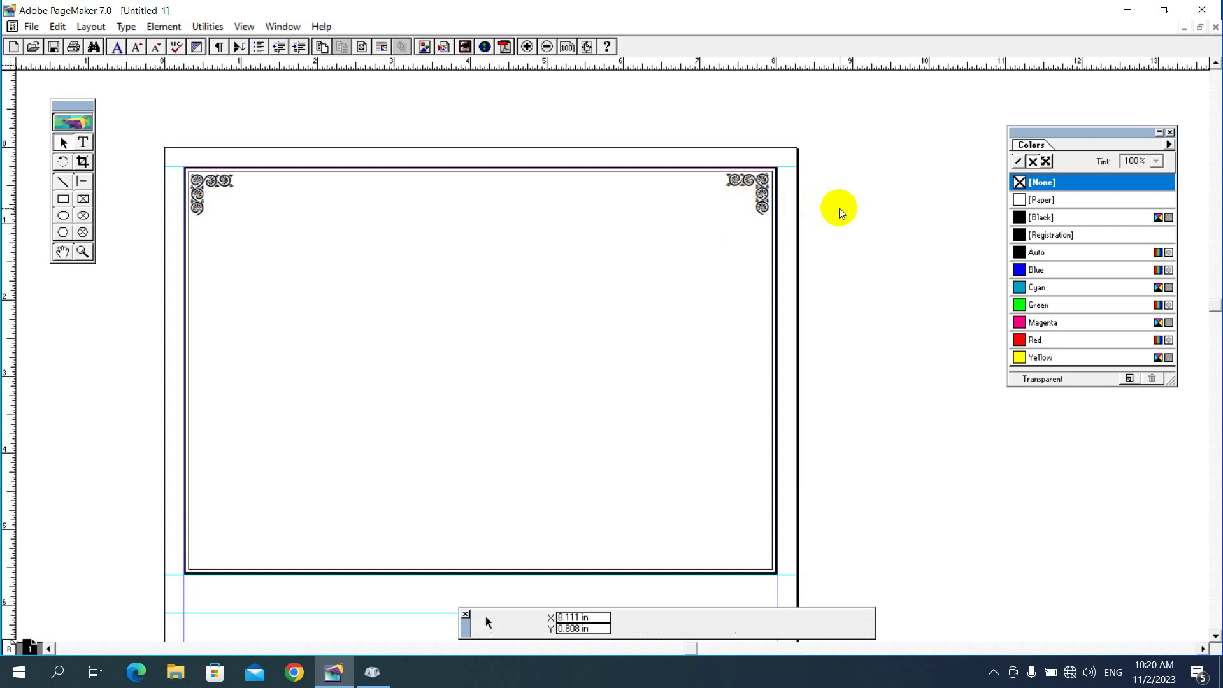
{"action": "left_click", "coordinate": [755, 193]}
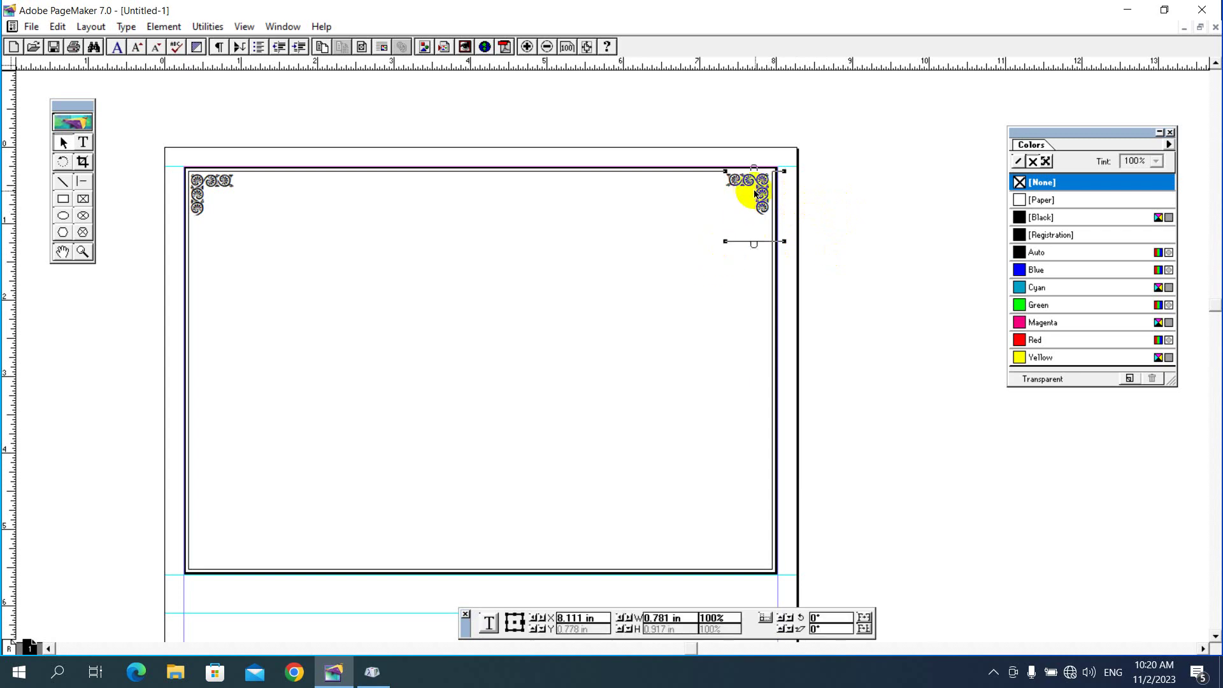
{"action": "left_click", "coordinate": [860, 210]}
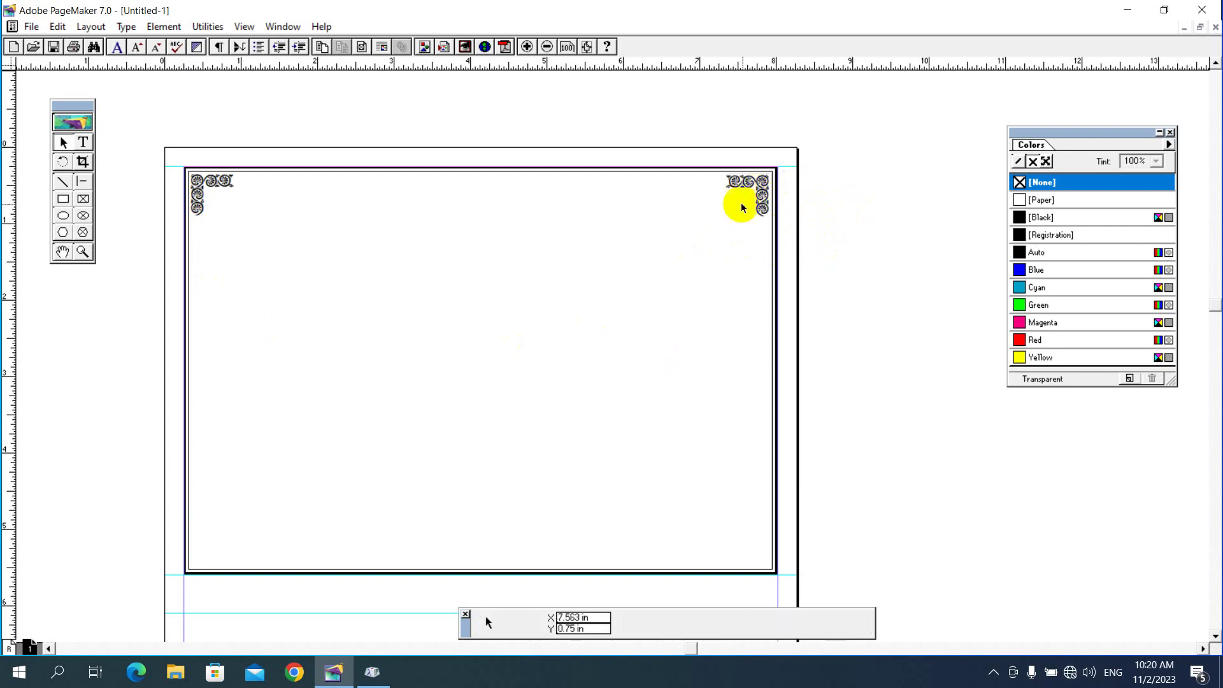
{"action": "left_click", "coordinate": [755, 193]}
{"action": "key", "text": "Up"}
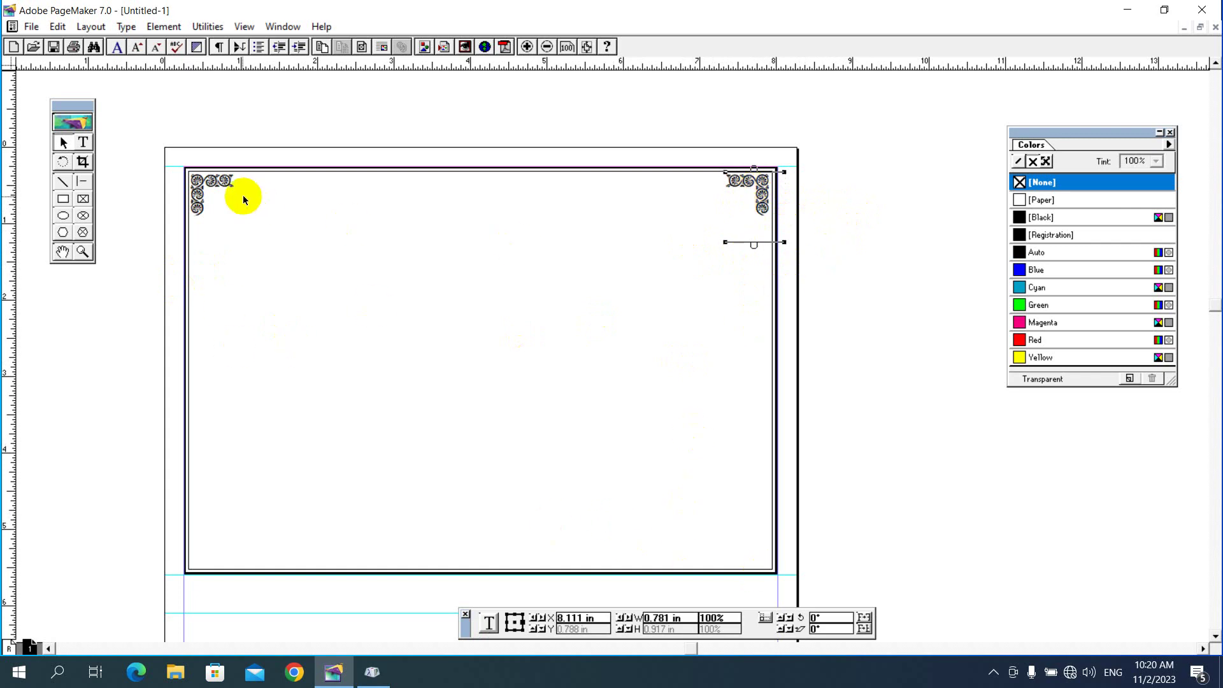
{"action": "left_click", "coordinate": [227, 183]}
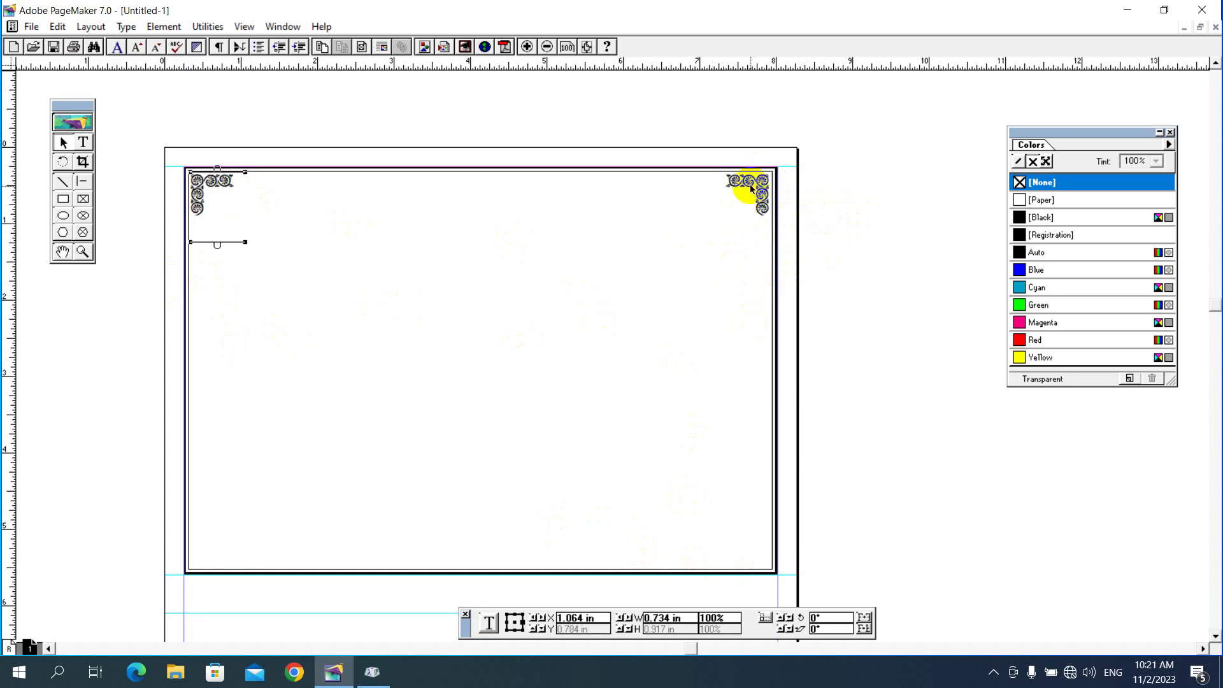
{"action": "left_click", "coordinate": [752, 188], "text": "shift"}
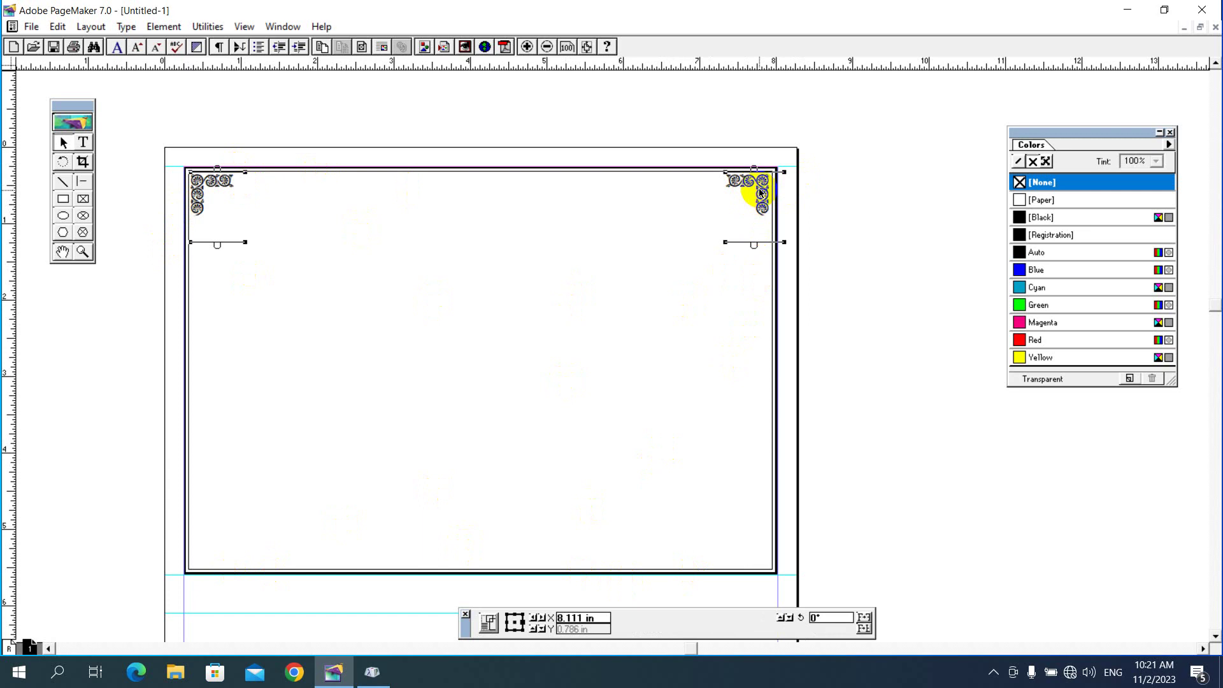
Place copies of both top ornaments at the frame's bottom corners, then select the lower-left one.
{"action": "left_click_drag", "start_coordinate": [761, 192], "coordinate": [743, 472]}
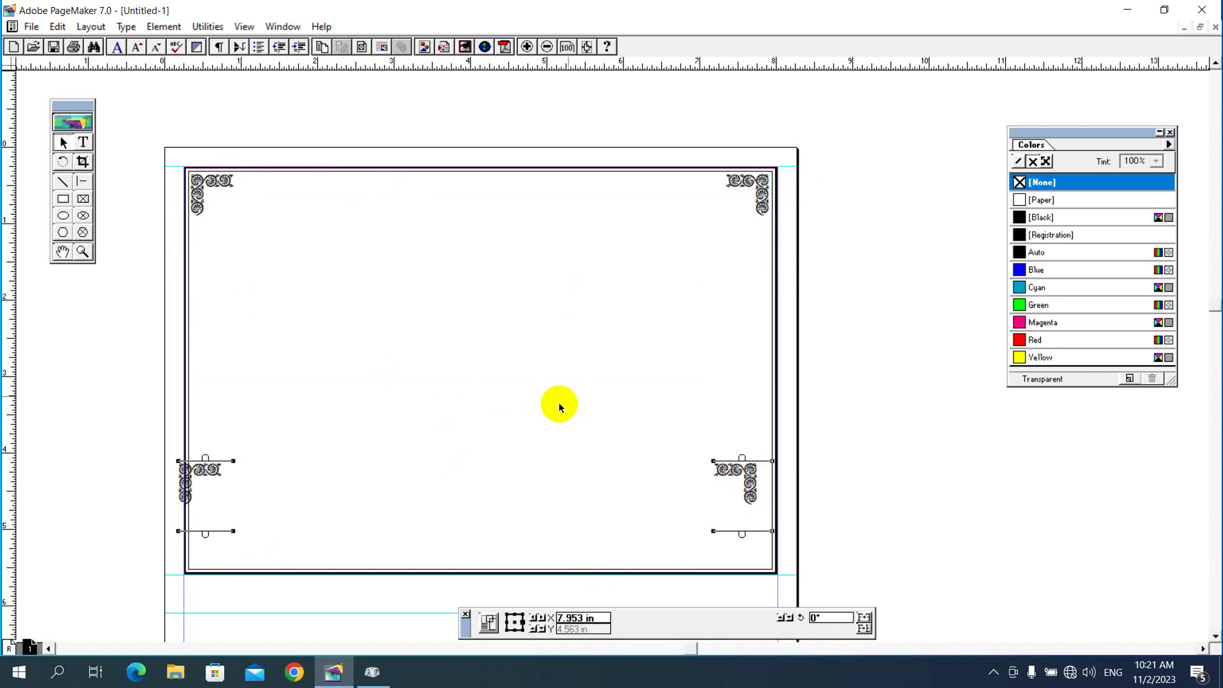
{"action": "left_click_drag", "start_coordinate": [741, 475], "coordinate": [754, 504]}
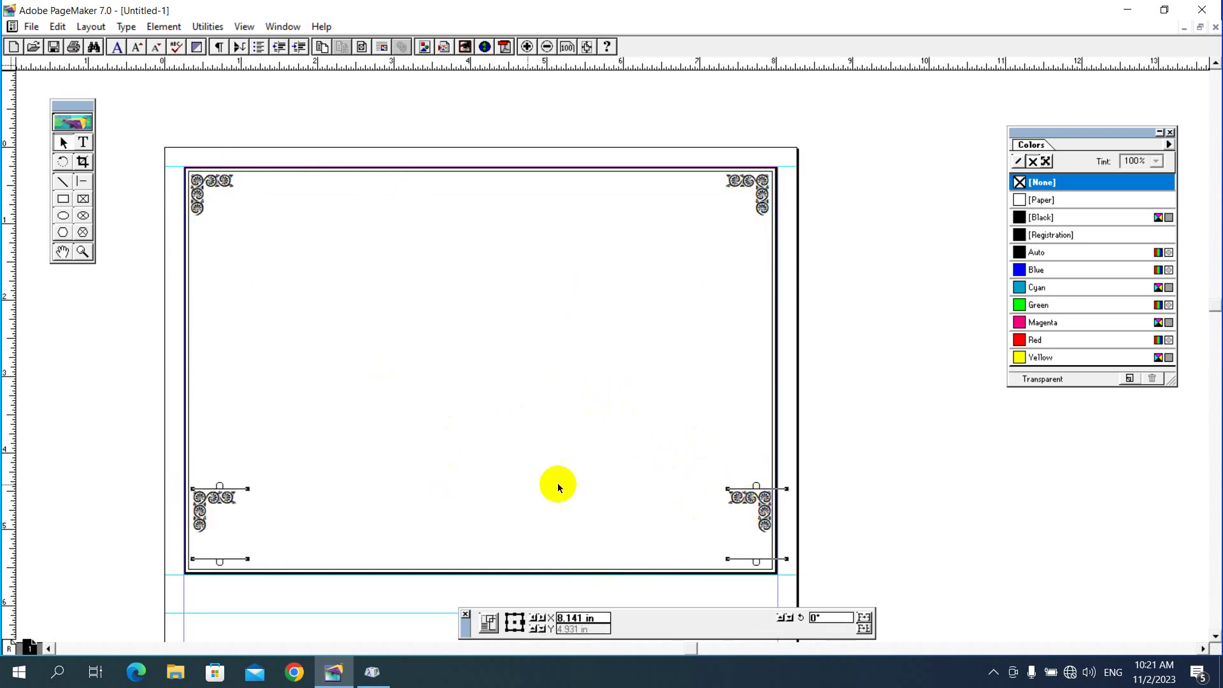
{"action": "left_click", "coordinate": [445, 411]}
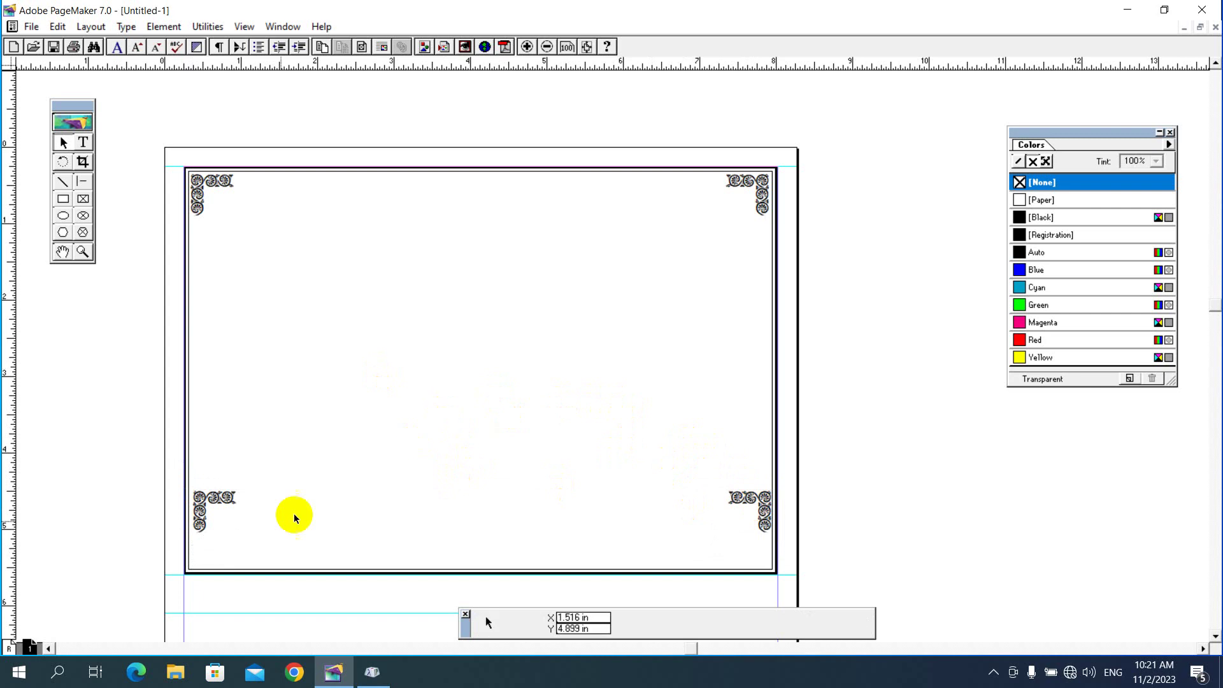
{"action": "left_click", "coordinate": [216, 498]}
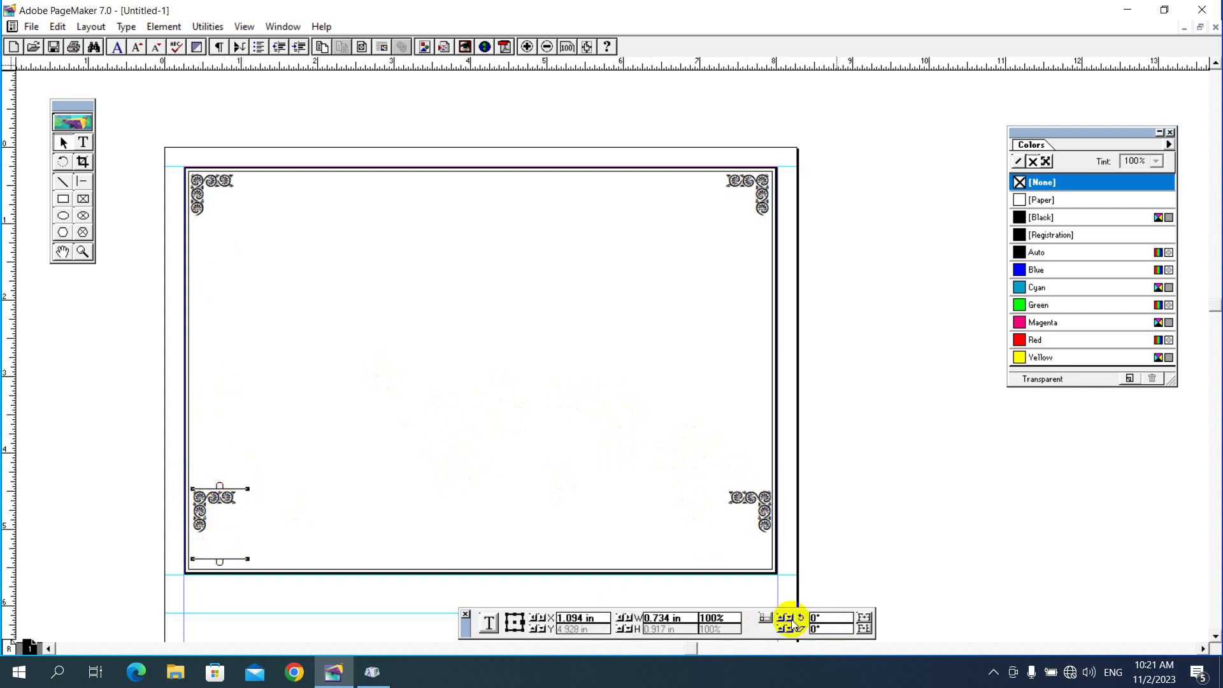
Flip the lower-left ornament and nudge it into the frame's bottom-left corner.
{"action": "double_click", "coordinate": [816, 617]}
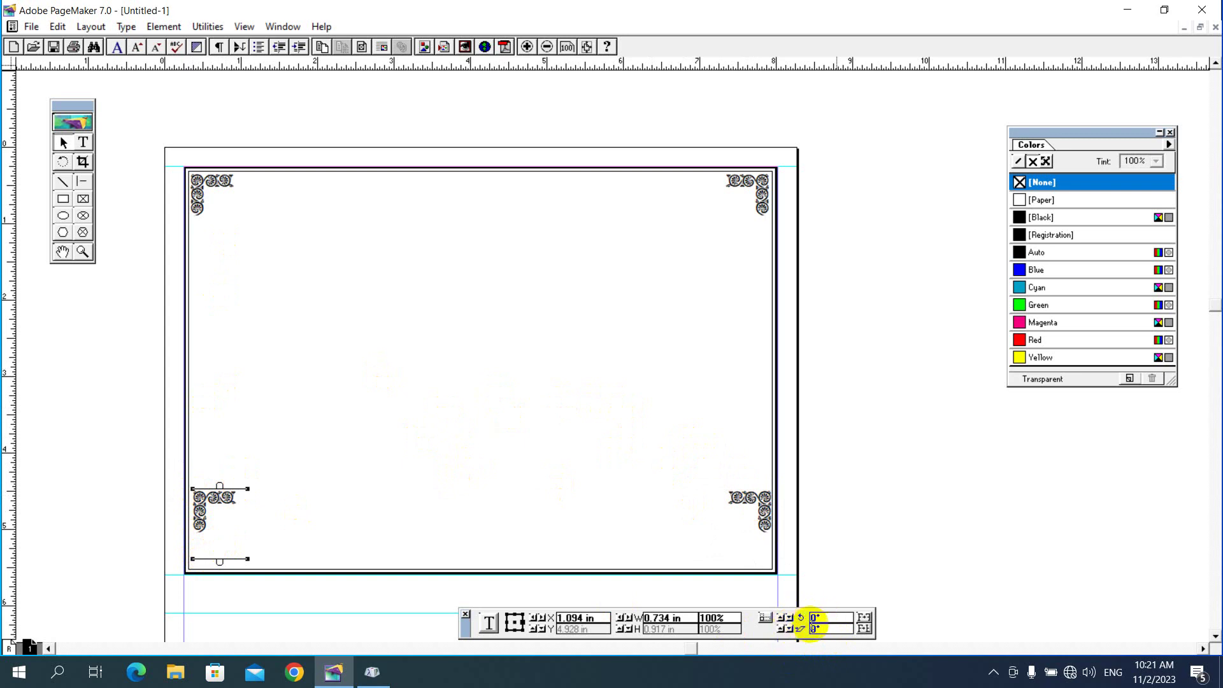
{"action": "left_click", "coordinate": [866, 617]}
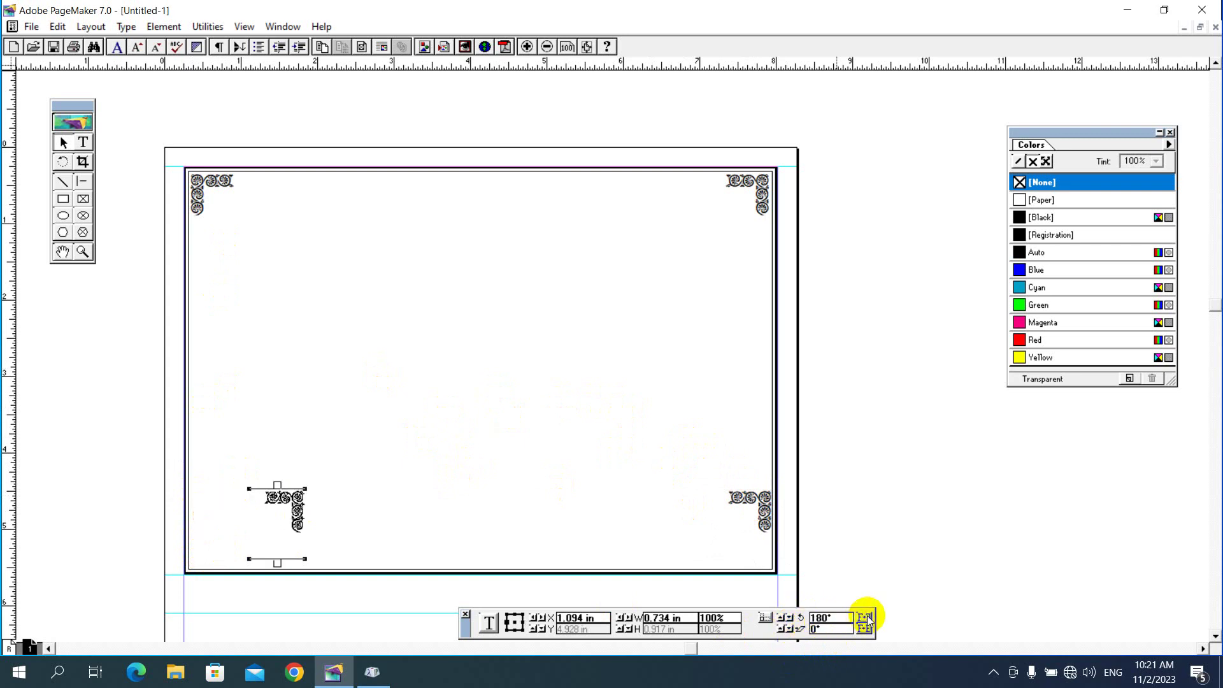
{"action": "left_click", "coordinate": [867, 618]}
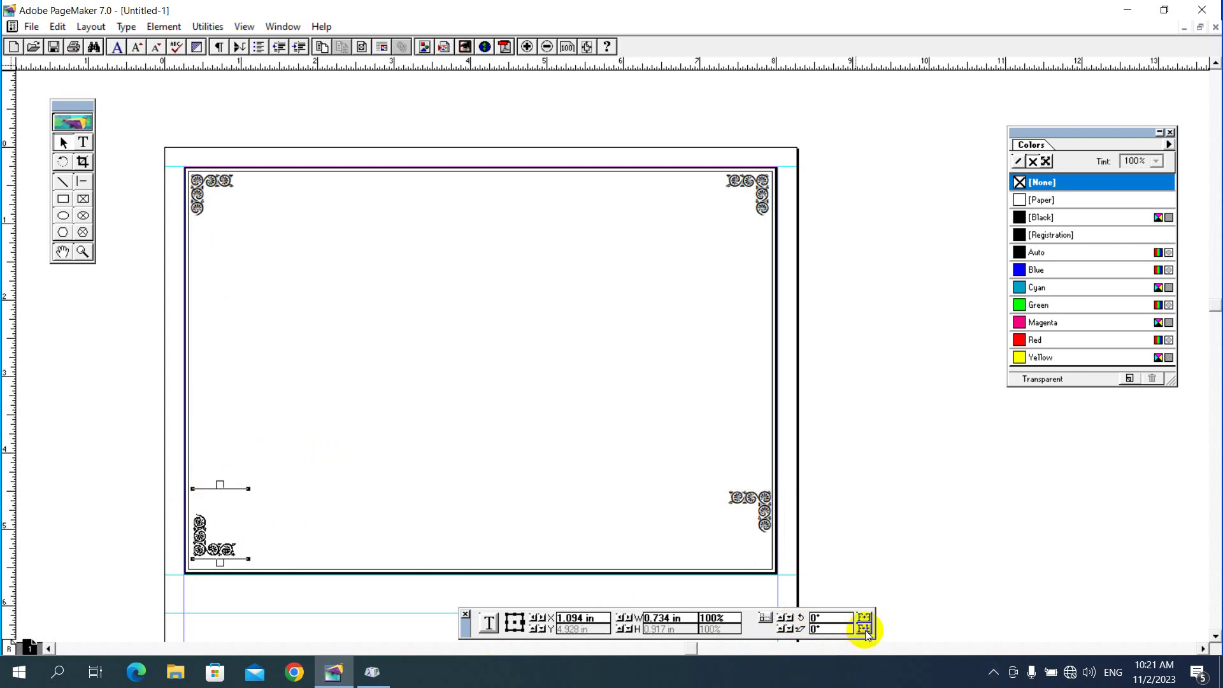
{"action": "left_click_drag", "start_coordinate": [223, 557], "coordinate": [225, 560]}
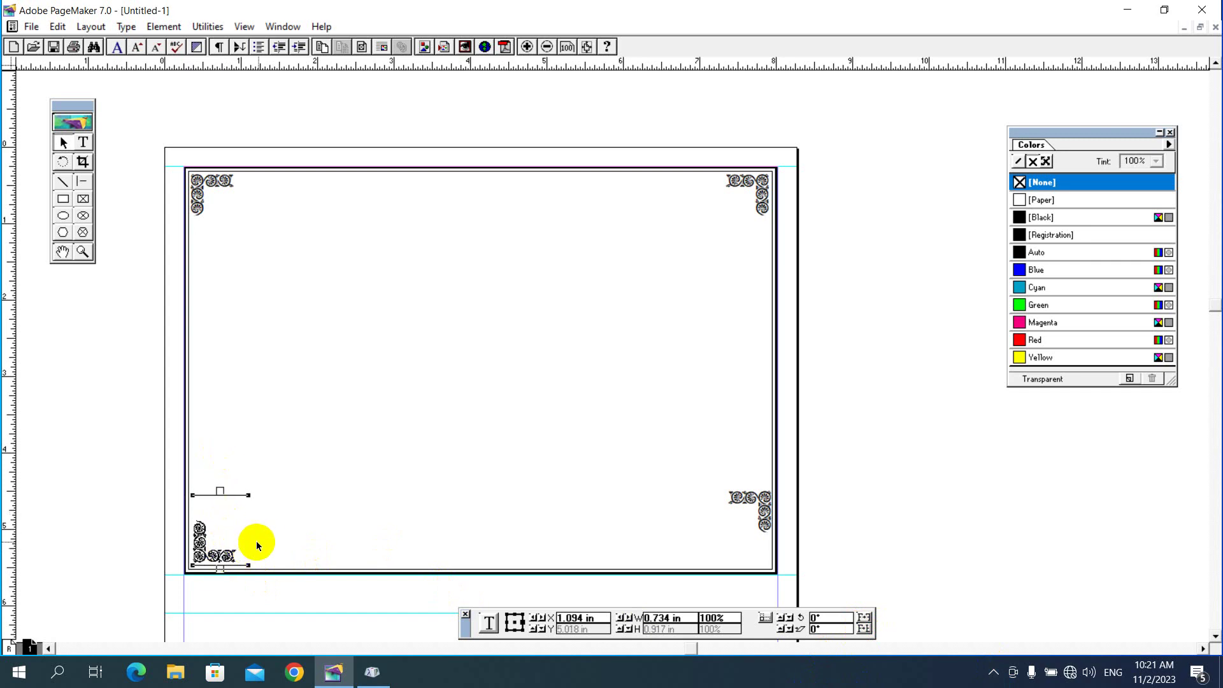
{"action": "key", "text": "Up"}
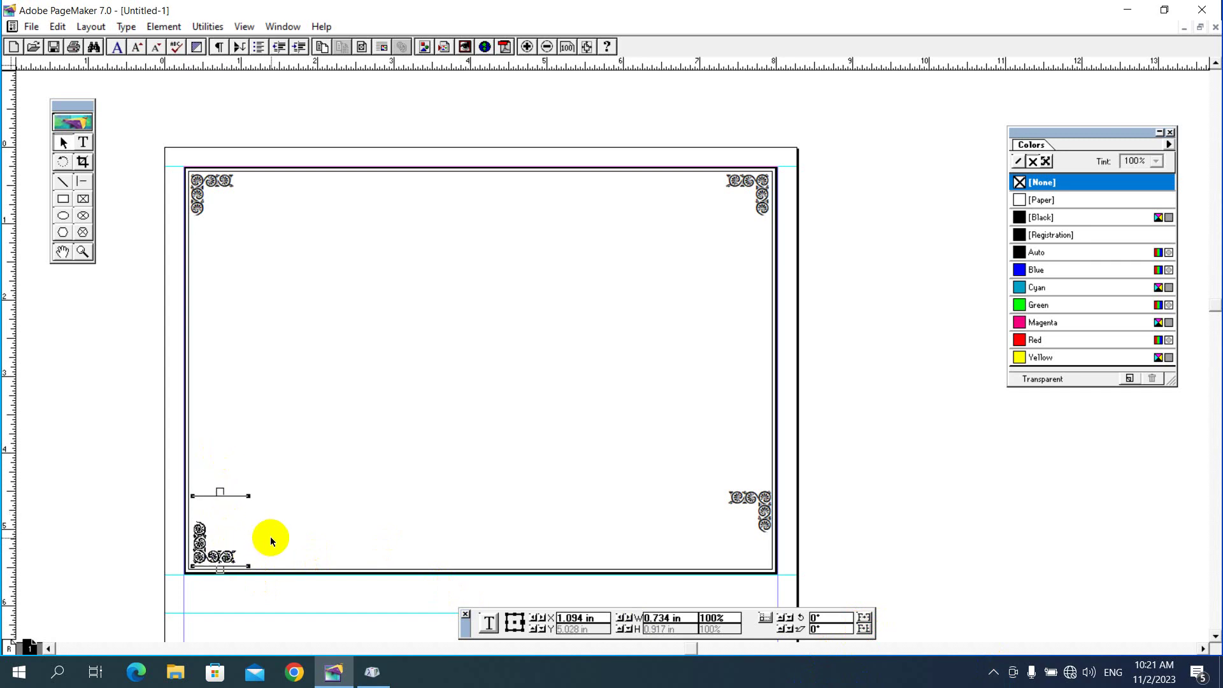
{"action": "key", "text": "Left"}
{"action": "key", "text": "Left"}
{"action": "key", "text": "Left"}
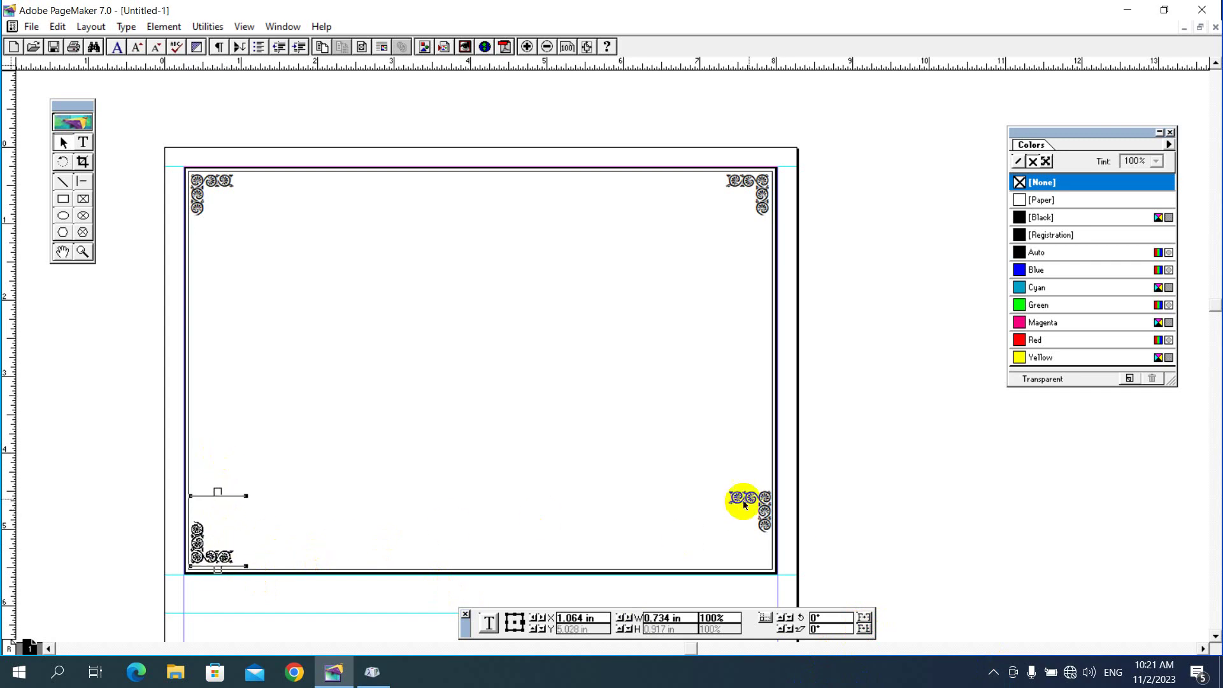
Flip the lower-right ornament vertically and nudge it into the bottom-right corner.
{"action": "left_click", "coordinate": [752, 502]}
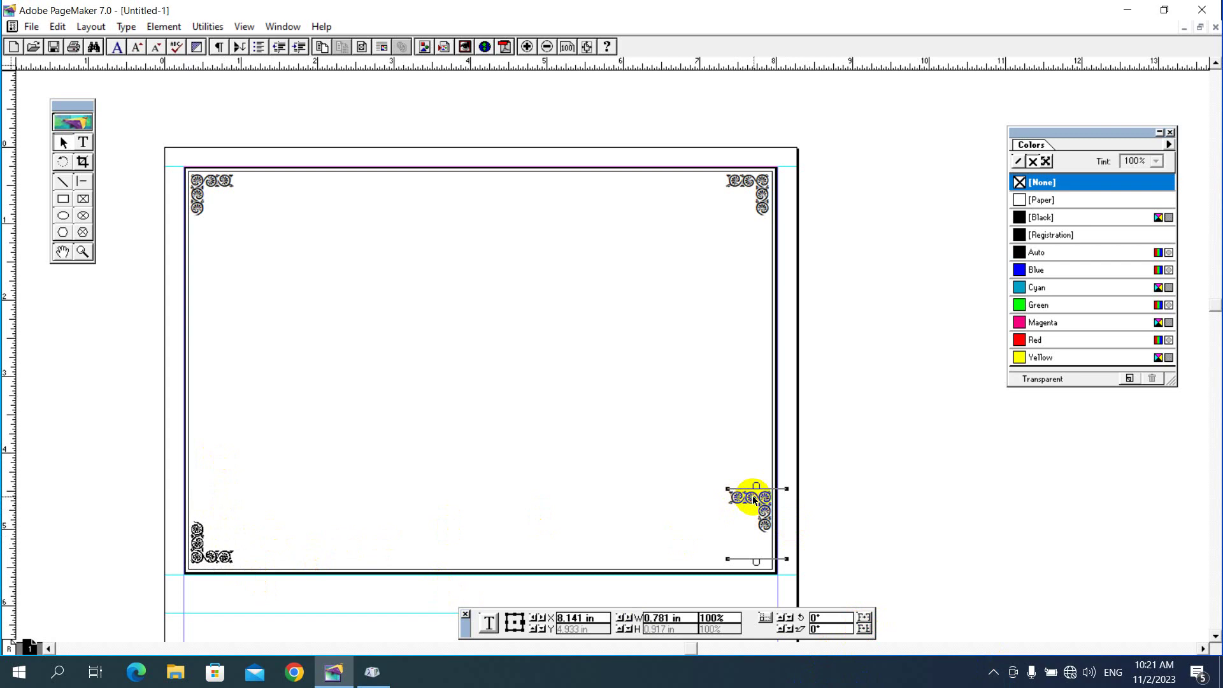
{"action": "left_click", "coordinate": [864, 629]}
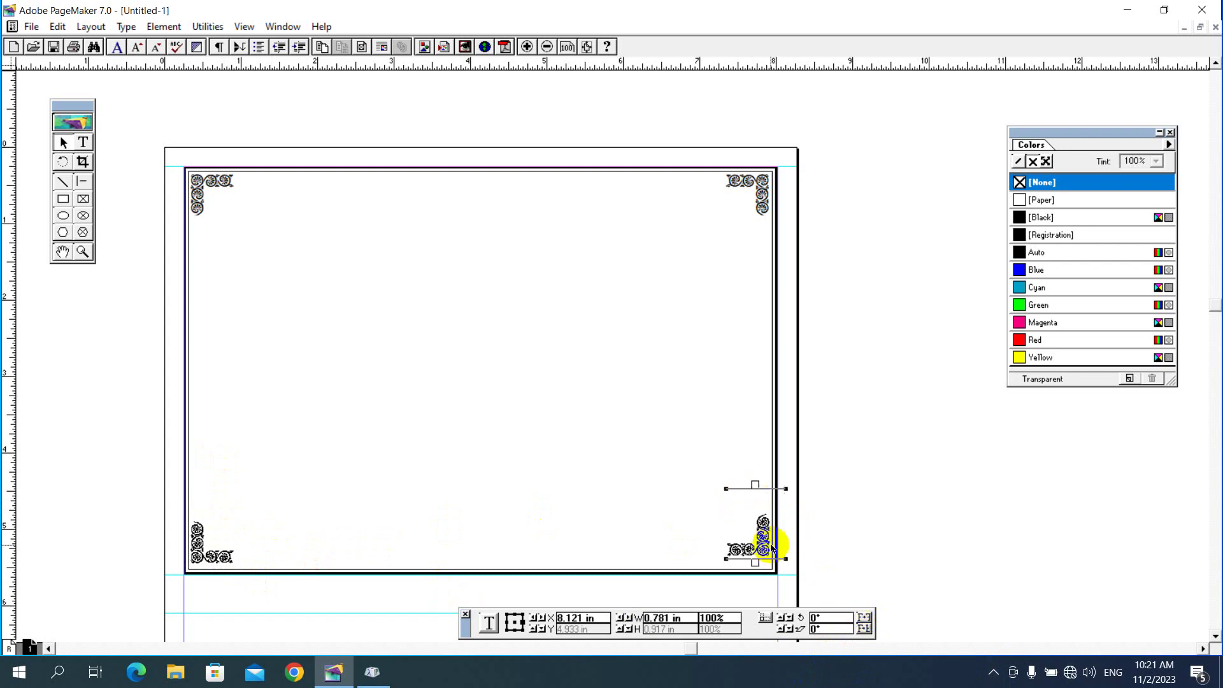
{"action": "key", "text": "Left"}
{"action": "key", "text": "Left"}
{"action": "key", "text": "Left"}
{"action": "key", "text": "Down"}
{"action": "key", "text": "Down"}
{"action": "key", "text": "Down"}
{"action": "key", "text": "Down"}
{"action": "key", "text": "Down"}
{"action": "key", "text": "Down"}
{"action": "key", "text": "Down"}
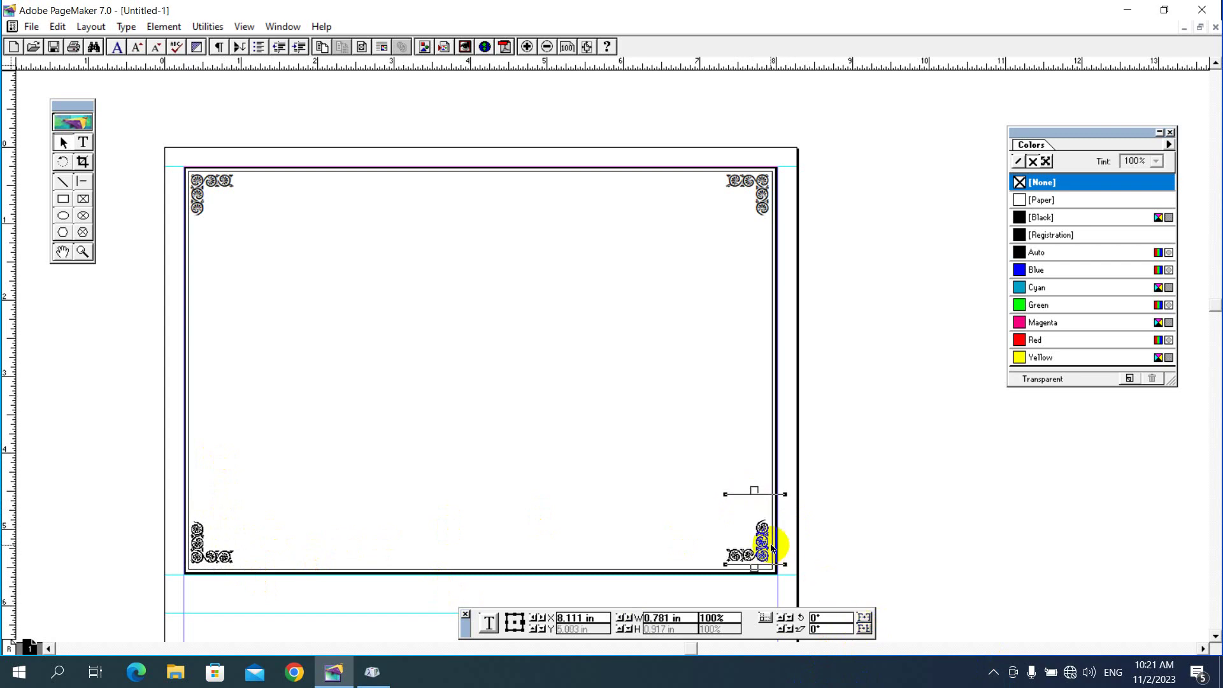
{"action": "key", "text": "Down"}
{"action": "key", "text": "Down"}
{"action": "key", "text": "Down"}
{"action": "key", "text": "Down"}
{"action": "key", "text": "Down"}
{"action": "key", "text": "Right"}
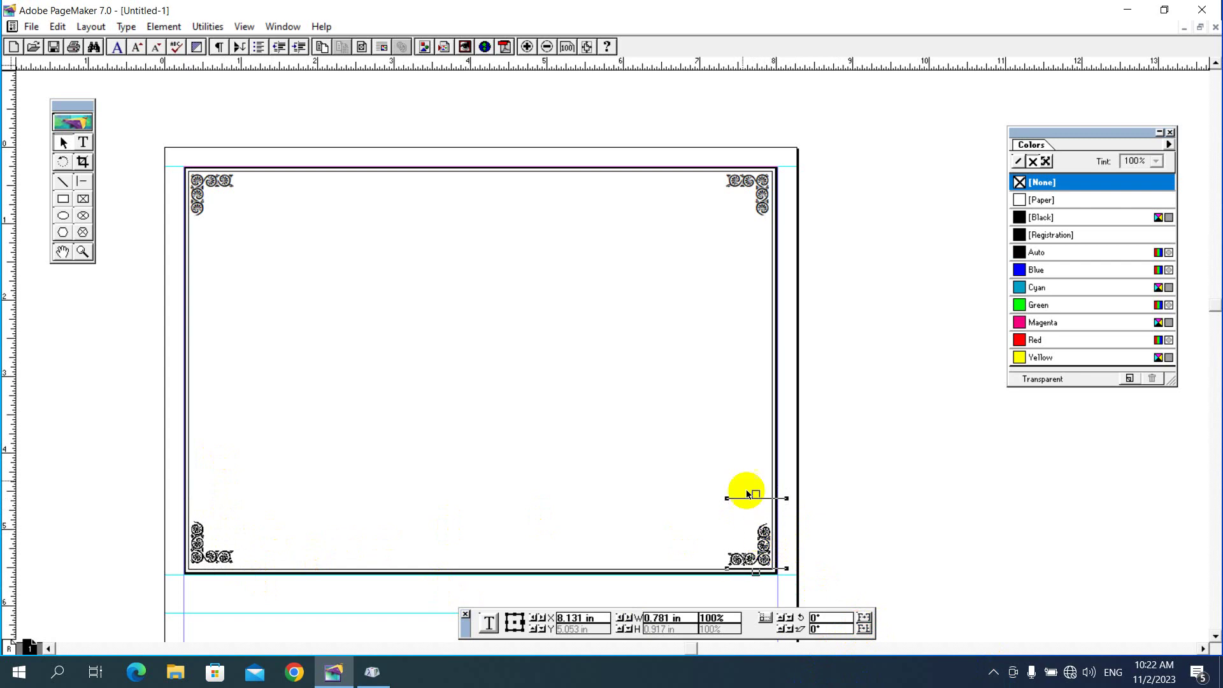
{"action": "left_click", "coordinate": [697, 442]}
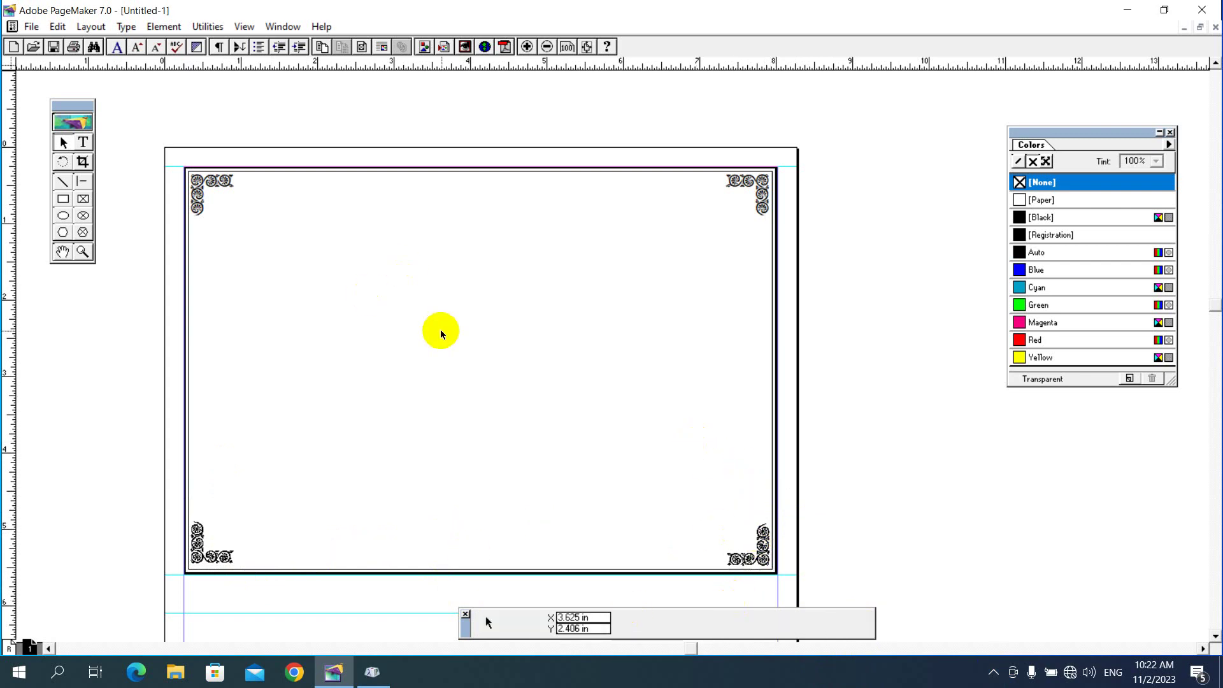
{"action": "mouse_move", "coordinate": [407, 360]}
{"action": "left_mouse_down"}
{"action": "mouse_move", "coordinate": [426, 308]}
{"action": "mouse_move", "coordinate": [442, 339]}
{"action": "left_mouse_up"}
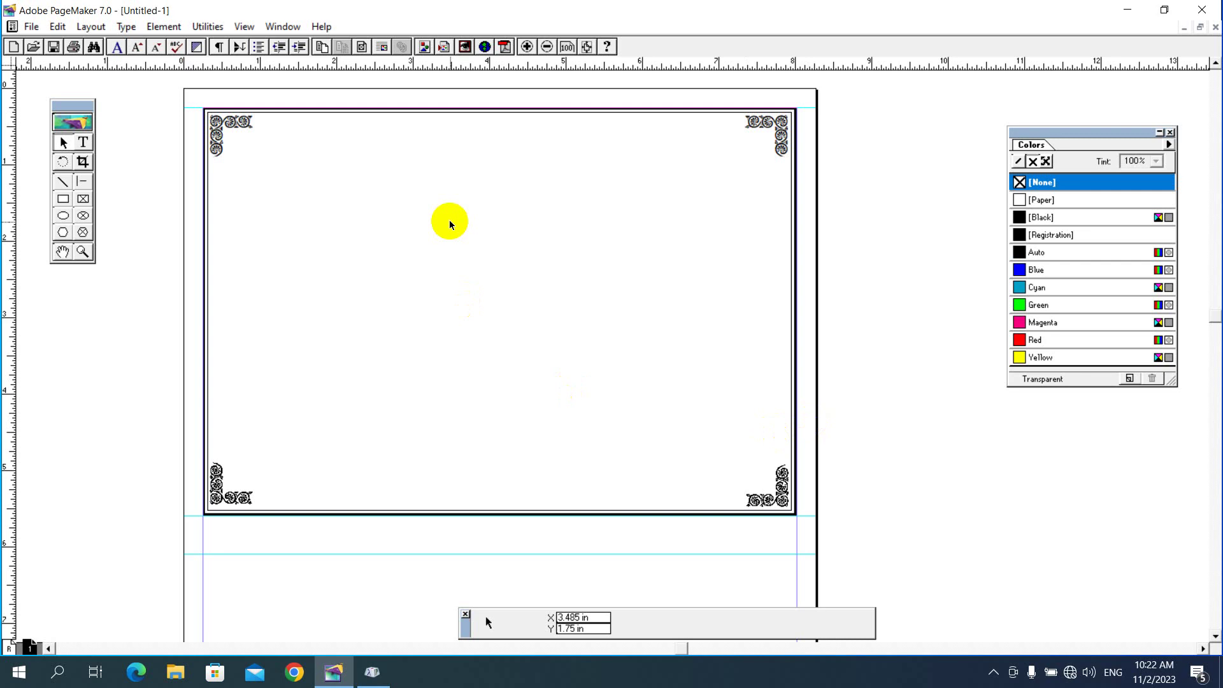
Draw a text frame filling the area inside the ornamental border.
{"action": "left_click", "coordinate": [84, 143]}
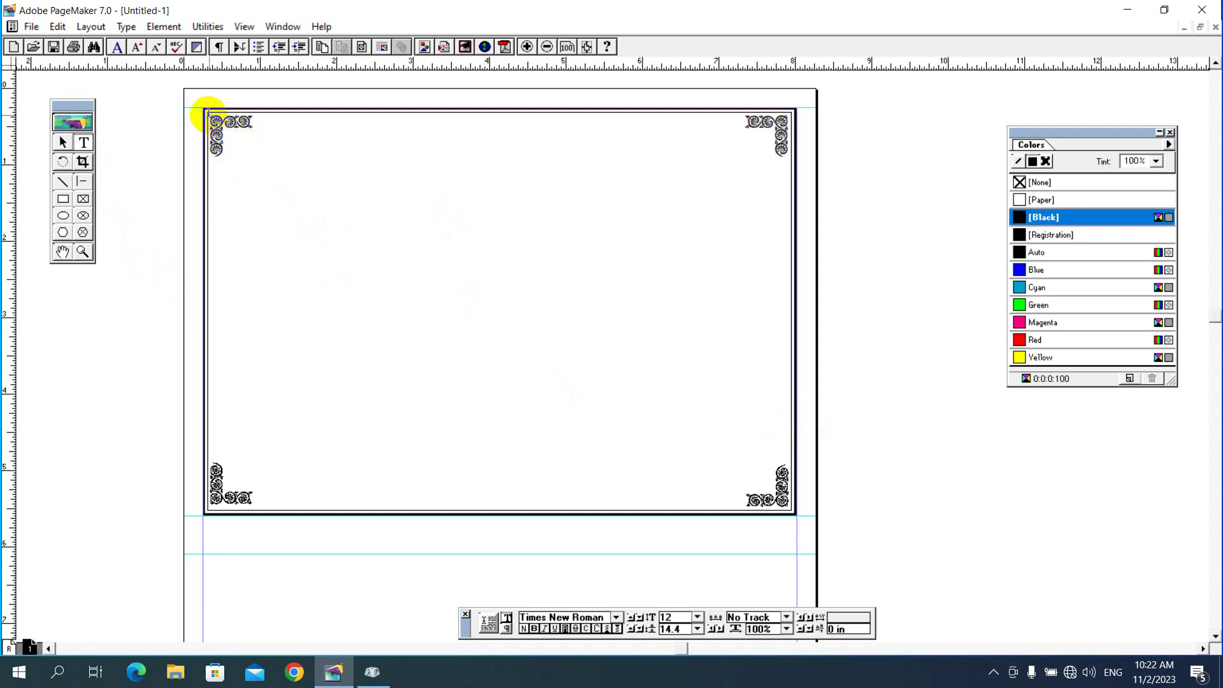
{"action": "left_click_drag", "start_coordinate": [210, 113], "coordinate": [319, 203]}
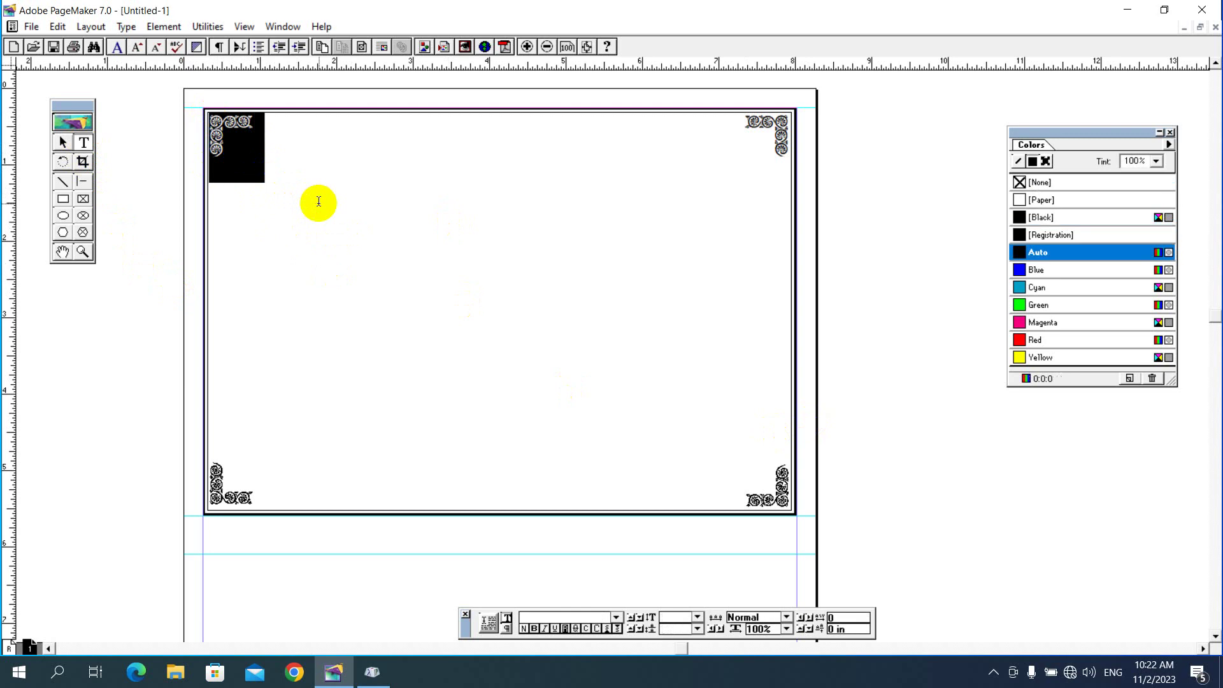
{"action": "left_click", "coordinate": [62, 142]}
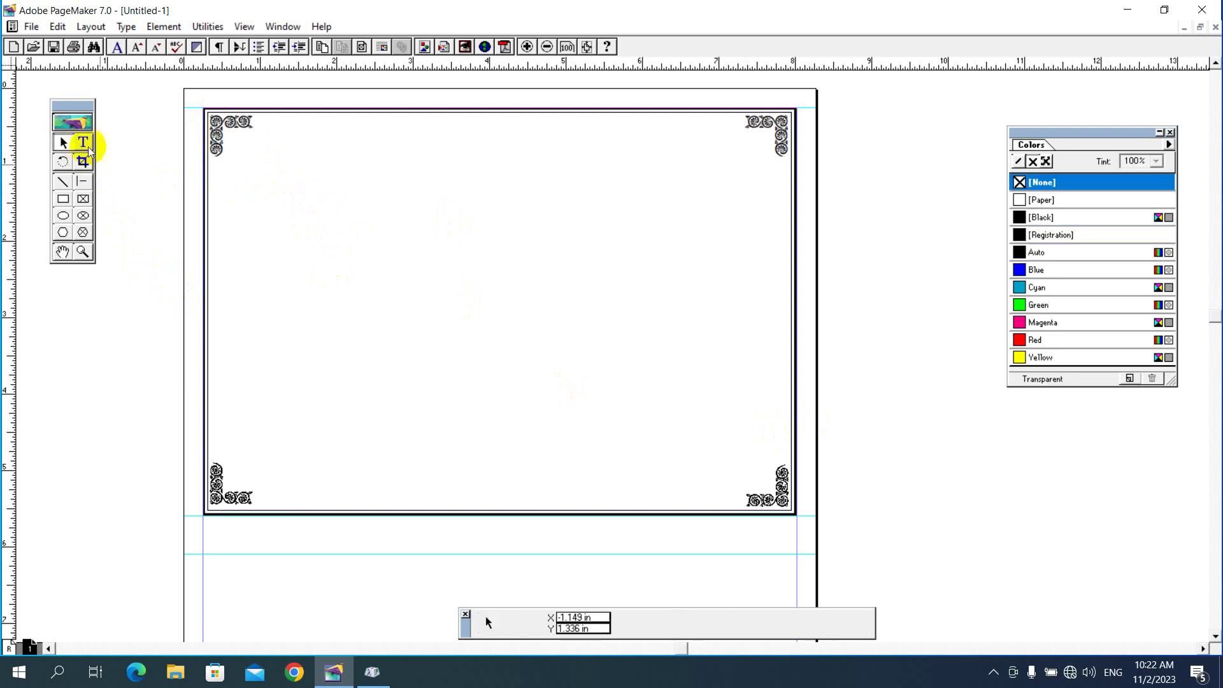
{"action": "left_click", "coordinate": [208, 176]}
{"action": "left_click_drag", "start_coordinate": [209, 176], "coordinate": [240, 199]}
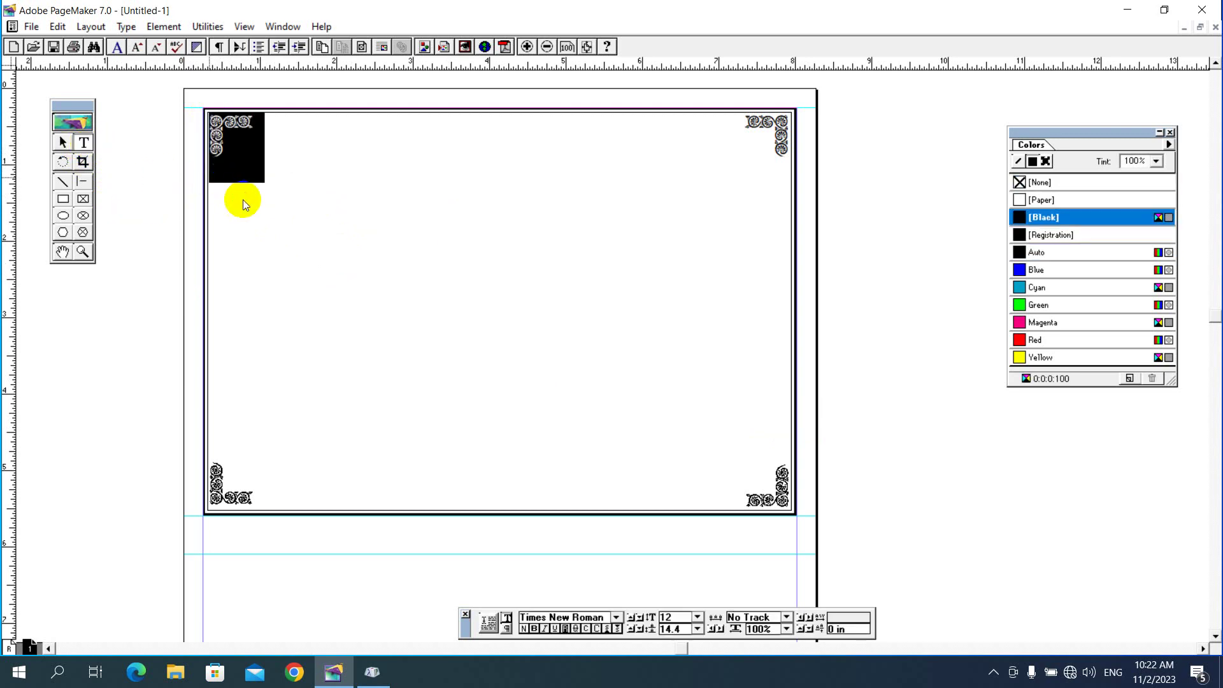
{"action": "left_click", "coordinate": [63, 142]}
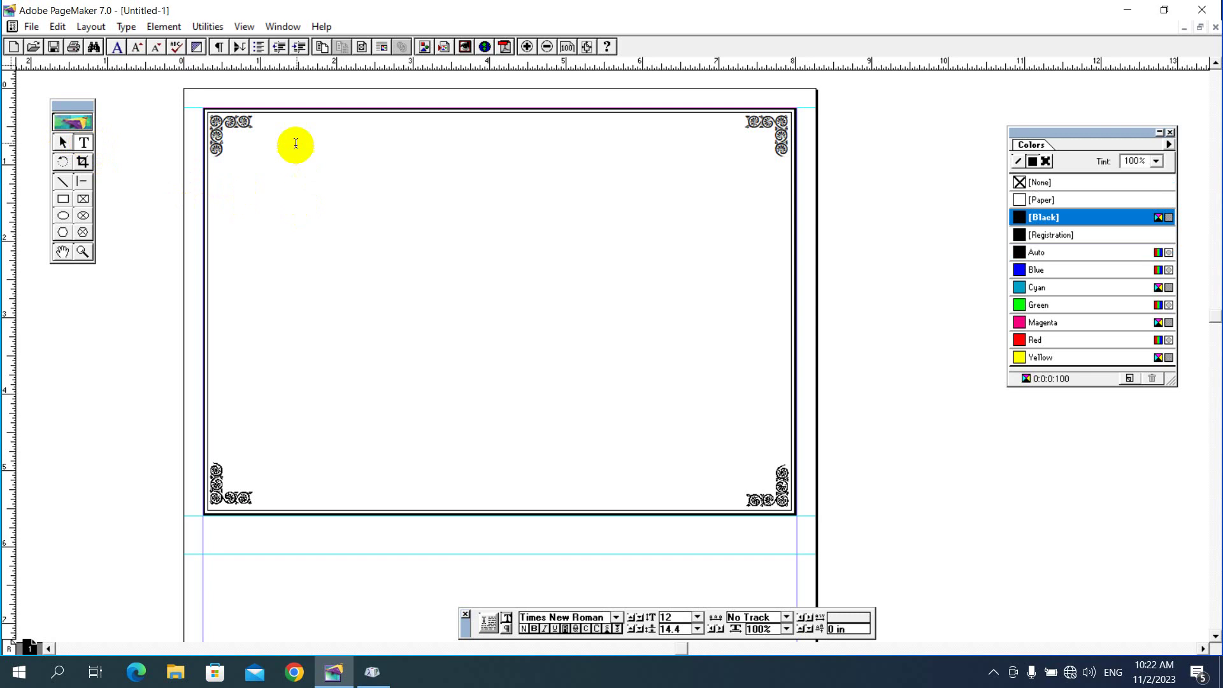
{"action": "mouse_move", "coordinate": [293, 117]}
{"action": "left_mouse_down"}
{"action": "mouse_move", "coordinate": [327, 156]}
{"action": "mouse_move", "coordinate": [611, 341]}
{"action": "mouse_move", "coordinate": [698, 506]}
{"action": "left_mouse_up"}
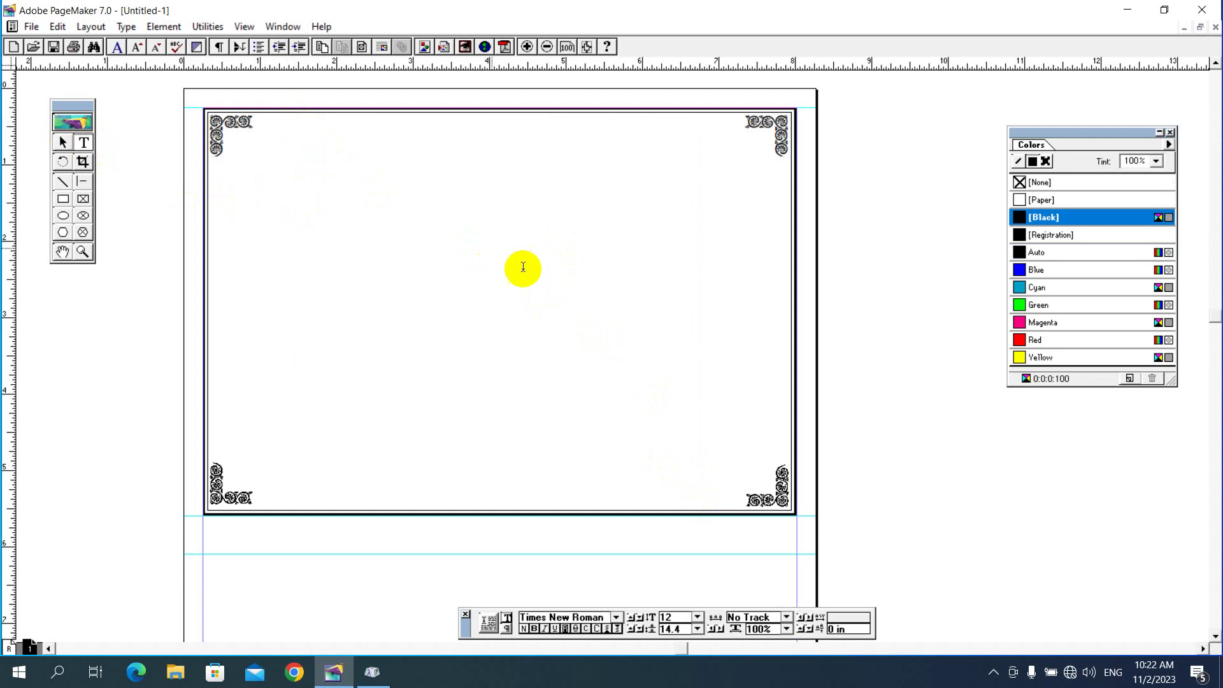
Set the font to W02Art House at 16 pt and type the Myanmar memorial-invitation heading.
{"action": "left_click", "coordinate": [601, 618]}
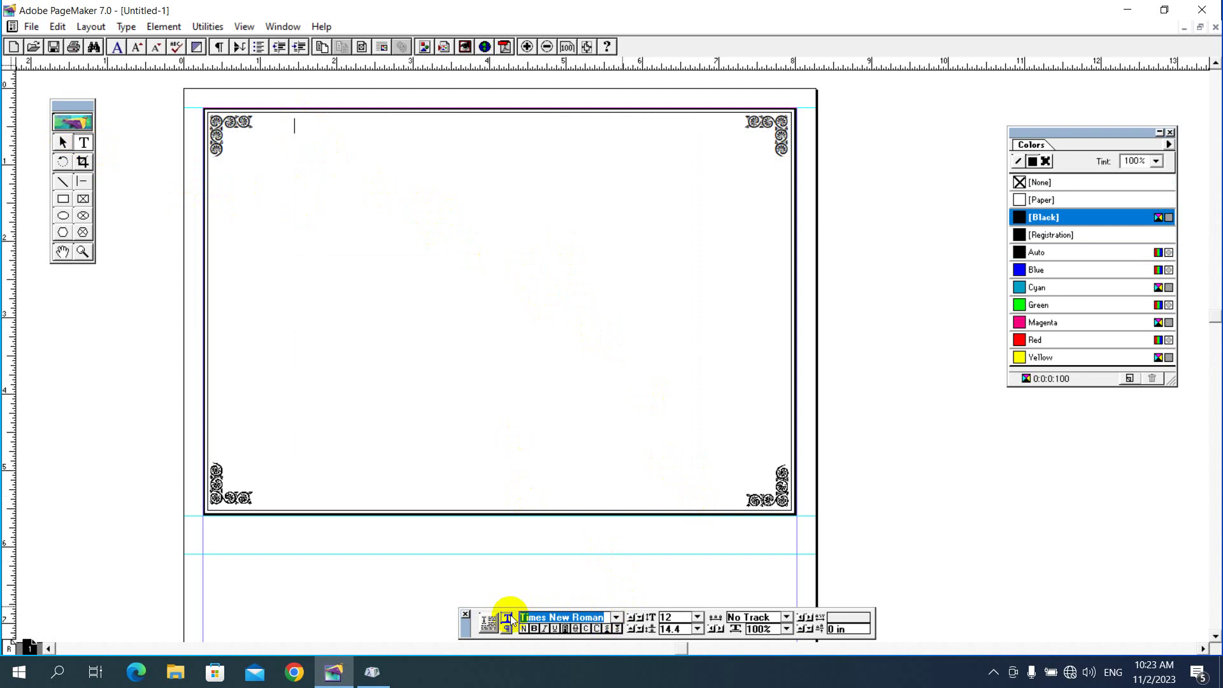
{"action": "type", "text": "W0"}
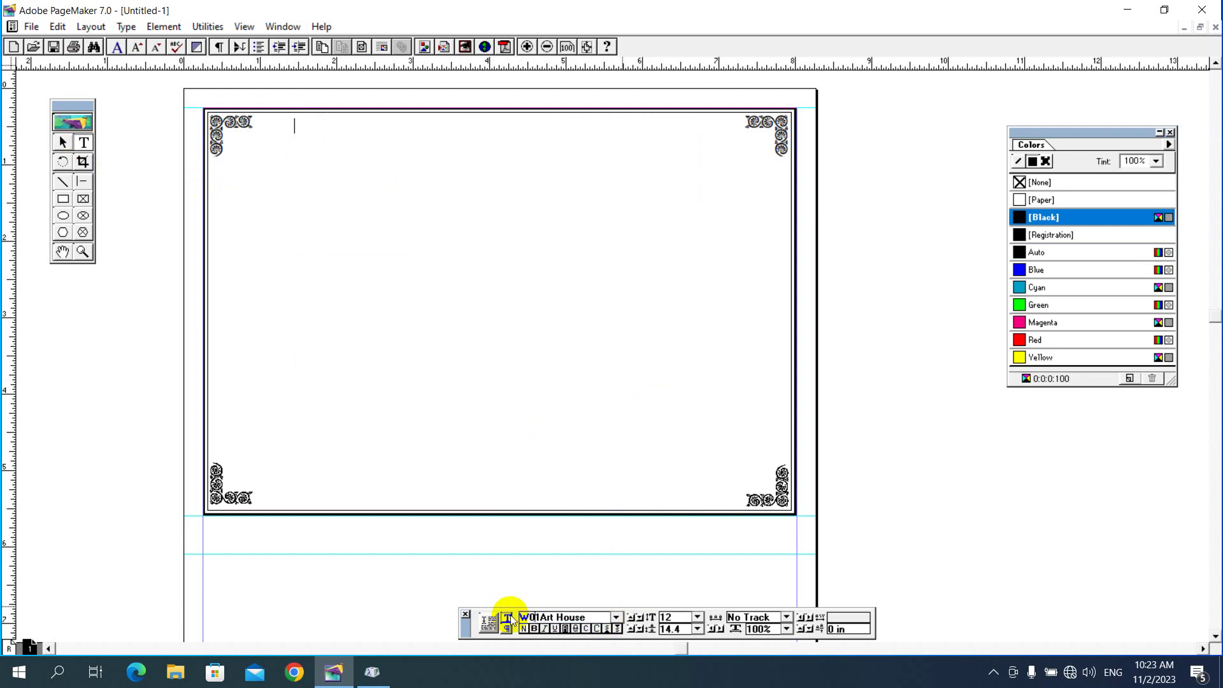
{"action": "type", "text": "2"}
{"action": "left_click", "coordinate": [669, 618]}
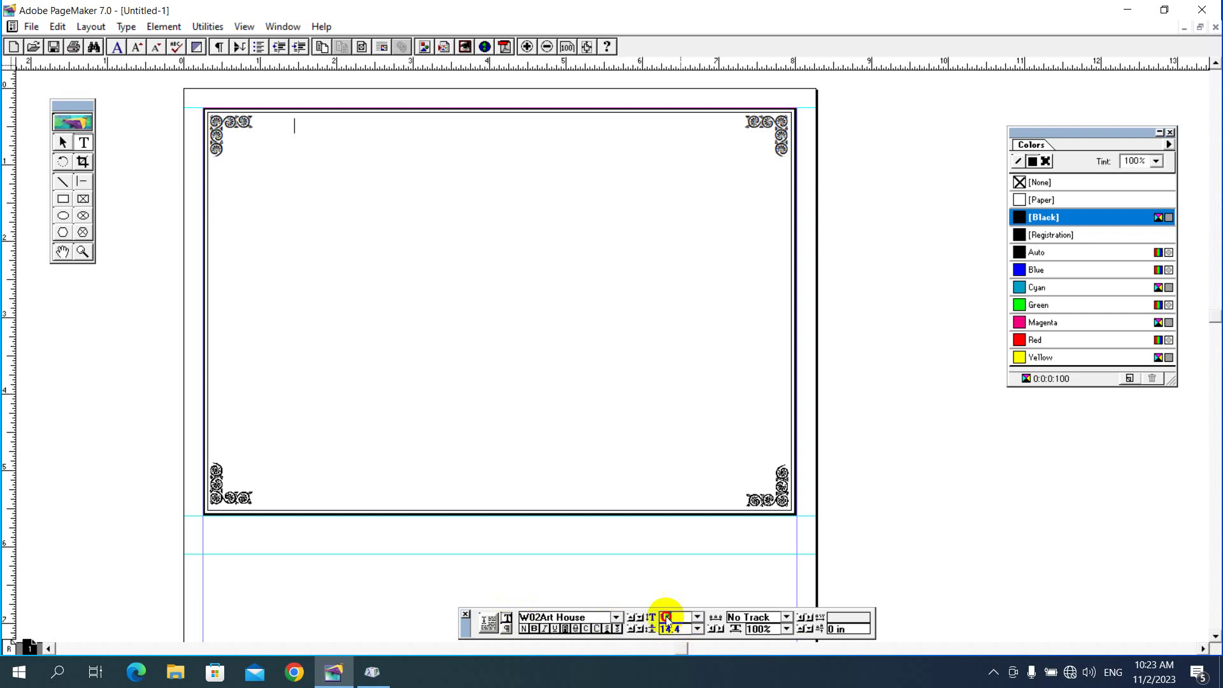
{"action": "type", "text": "16"}
{"action": "key", "text": "Return"}
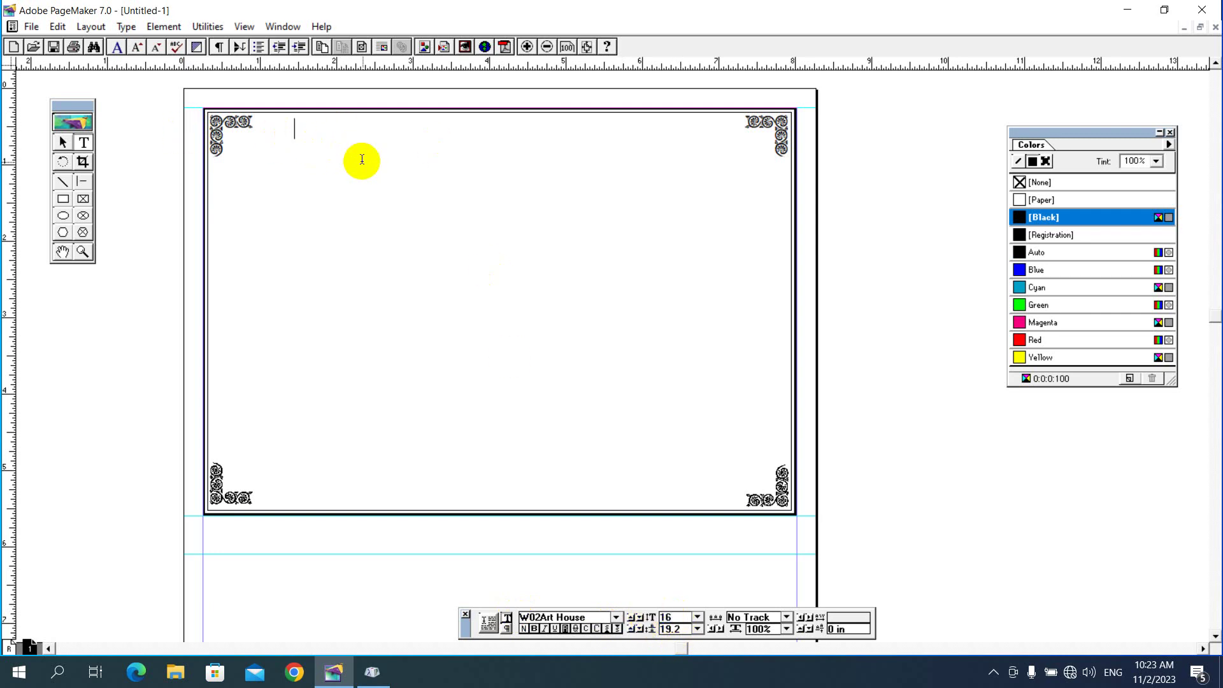
{"action": "type", "text": "&uf"}
{"action": "type", "text": "vnf"}
{"action": "type", "text": "qrf;"}
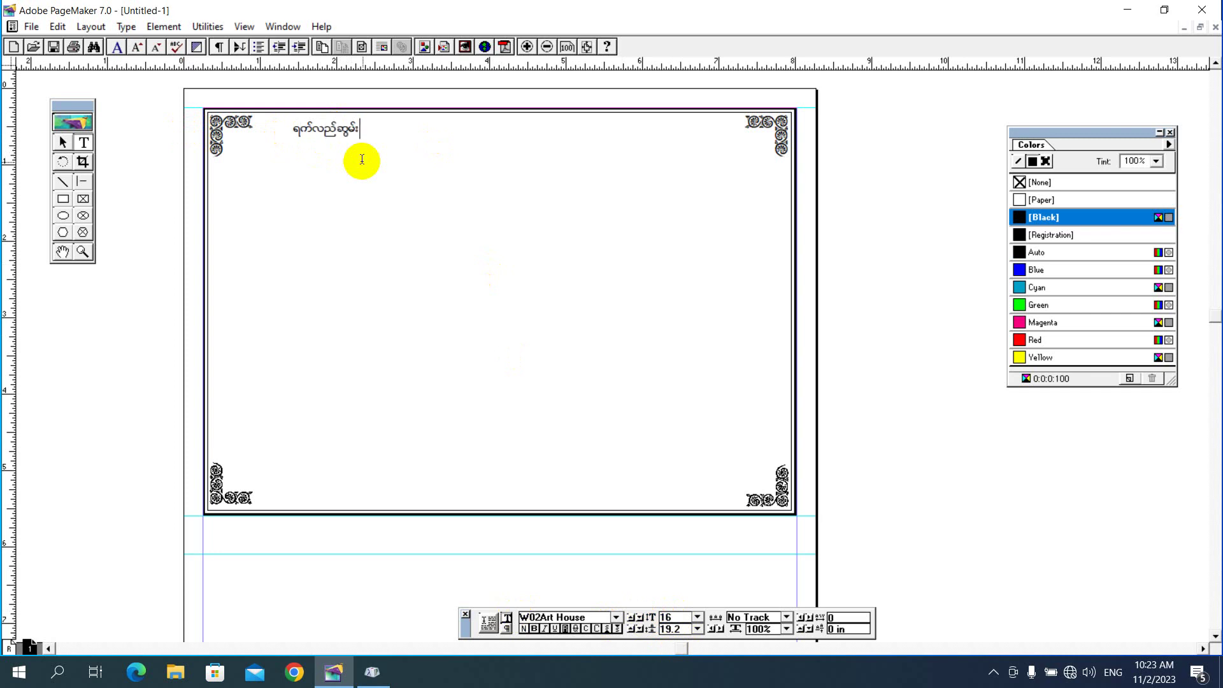
{"action": "type", "text": "o"}
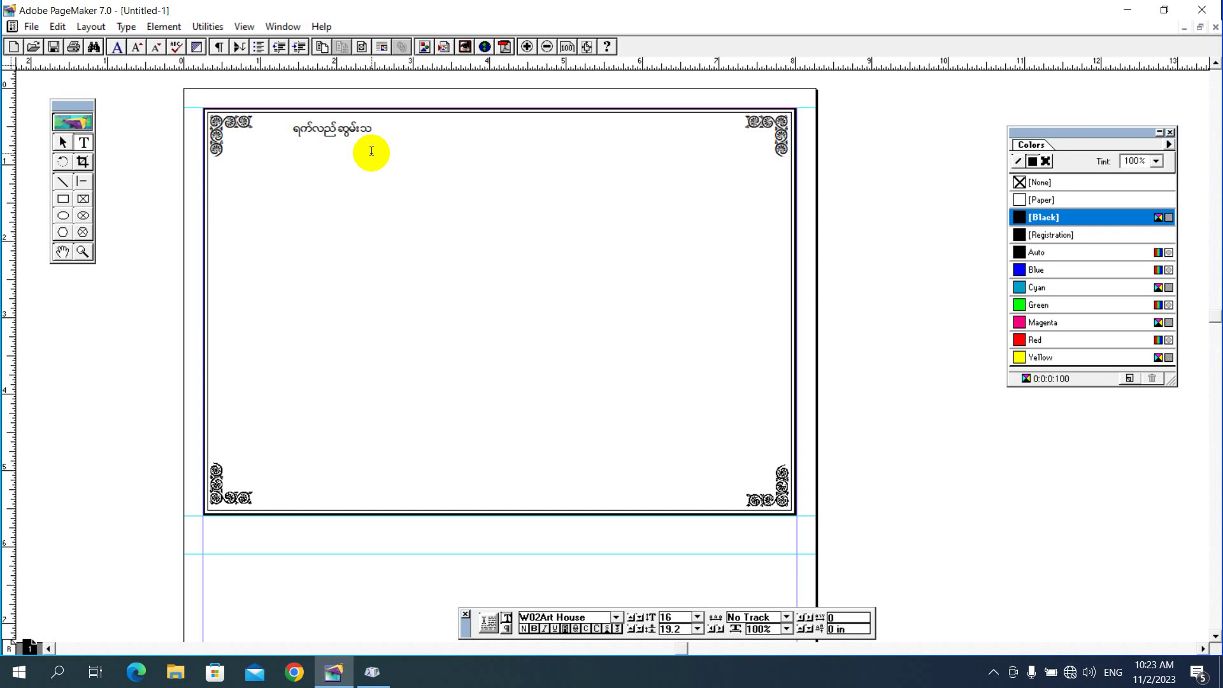
{"action": "type", "text": "ွတ်"}
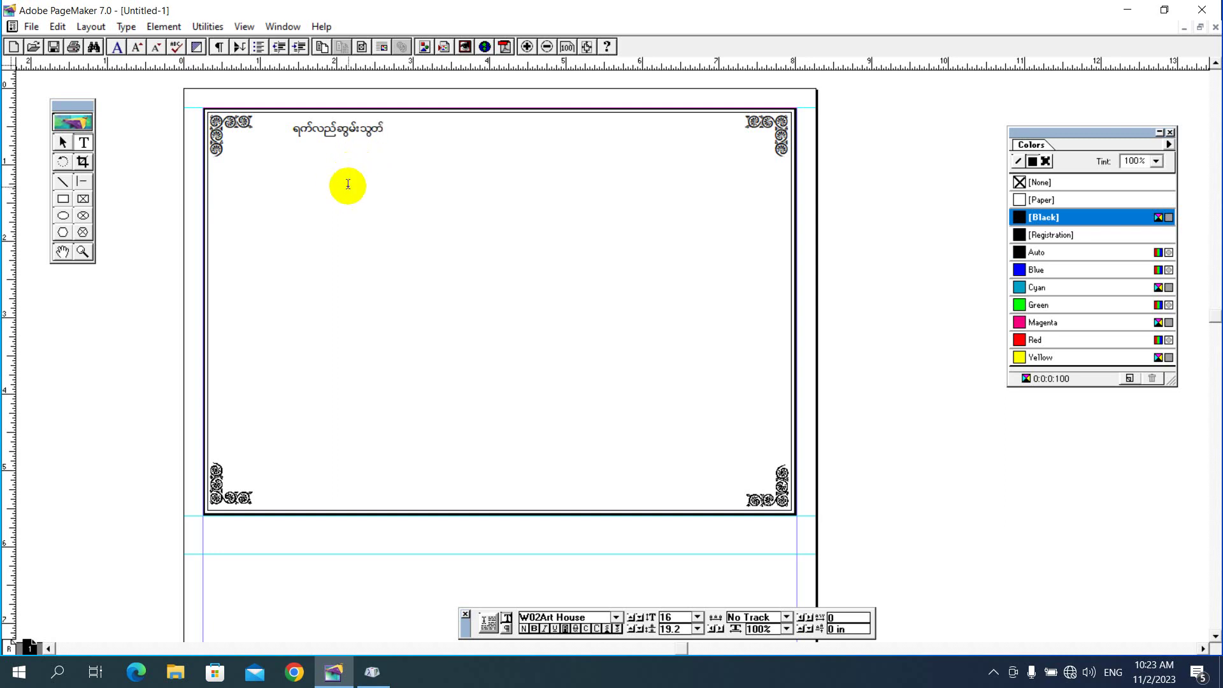
{"action": "type", "text": "တရား"}
{"action": "type", "text": "တော်နာ"}
{"action": "type", "text": "ဖိတ်ကြ"}
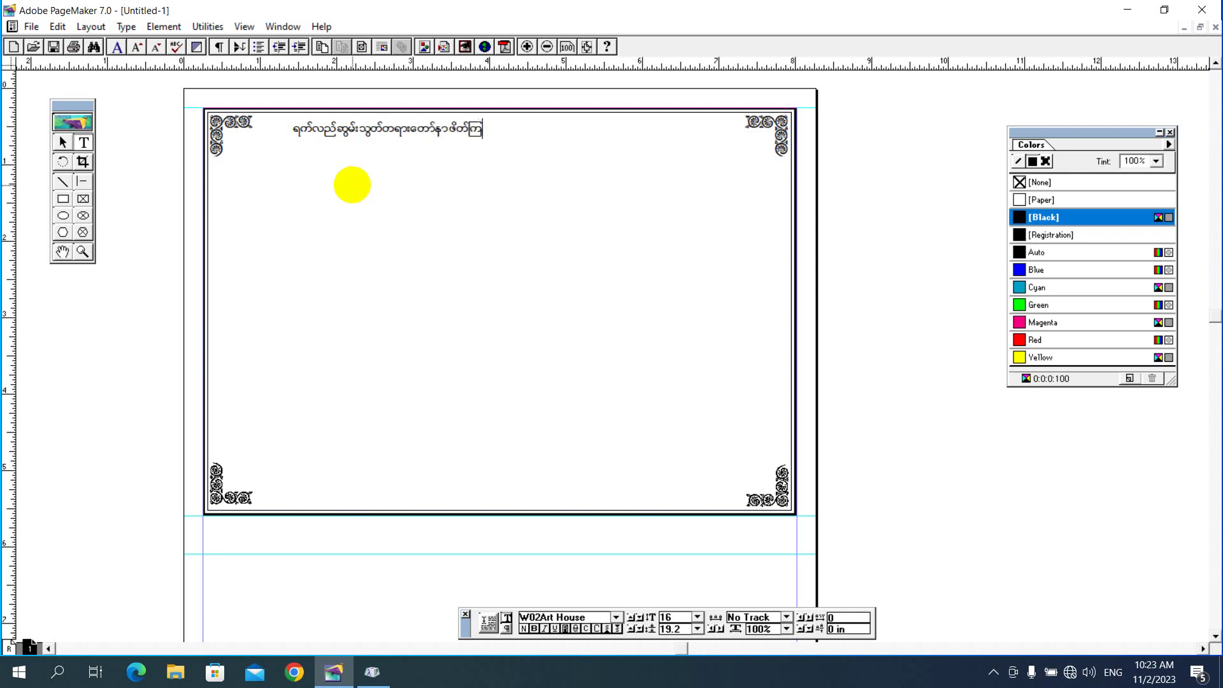
{"action": "type", "text": "ားလွ"}
{"action": "type", "text": "ှာ"}
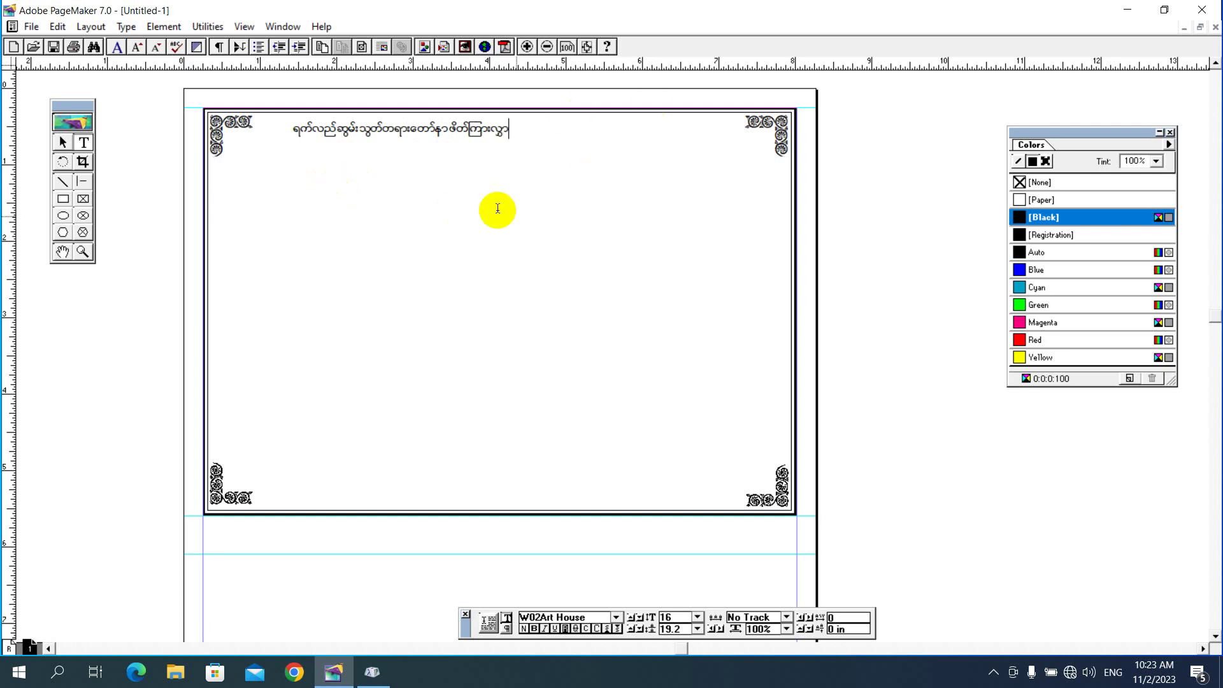
Select the Myanmar heading line, centre it with Ctrl+Shift+C, and deselect it.
{"action": "key", "text": "ctrl+a"}
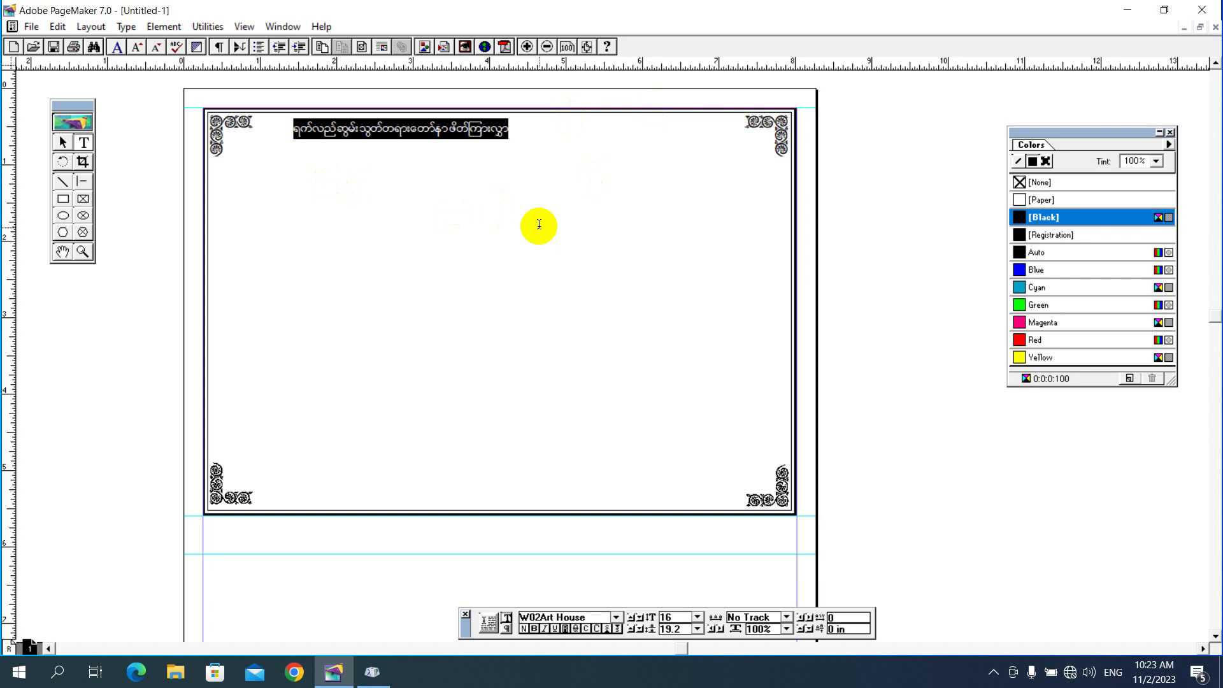
{"action": "key", "text": "ctrl+shift+c"}
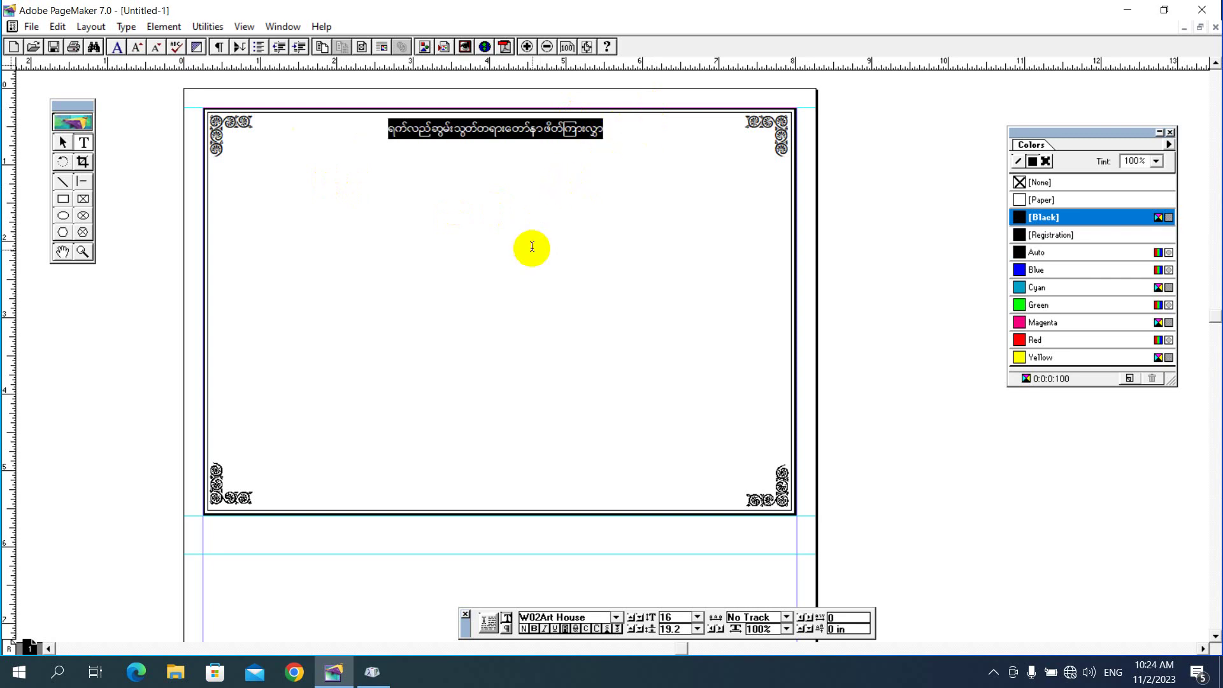
{"action": "left_click", "coordinate": [604, 130]}
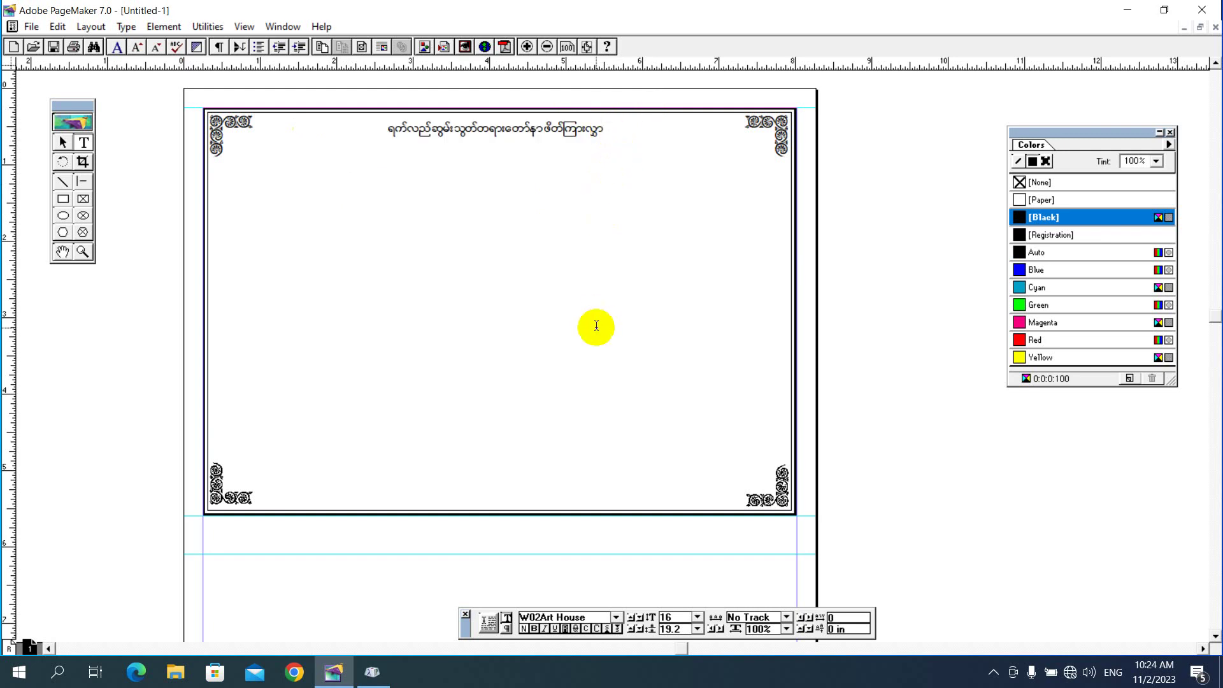
Type the second Myanmar body line on a new line, fixing one mistyped character.
{"action": "key", "text": "Return"}
{"action": "key", "text": "Return"}
{"action": "type", "text": "twfw"}
{"action": "type", "text": "if;jr"}
{"action": "type", "text": "dkhe"}
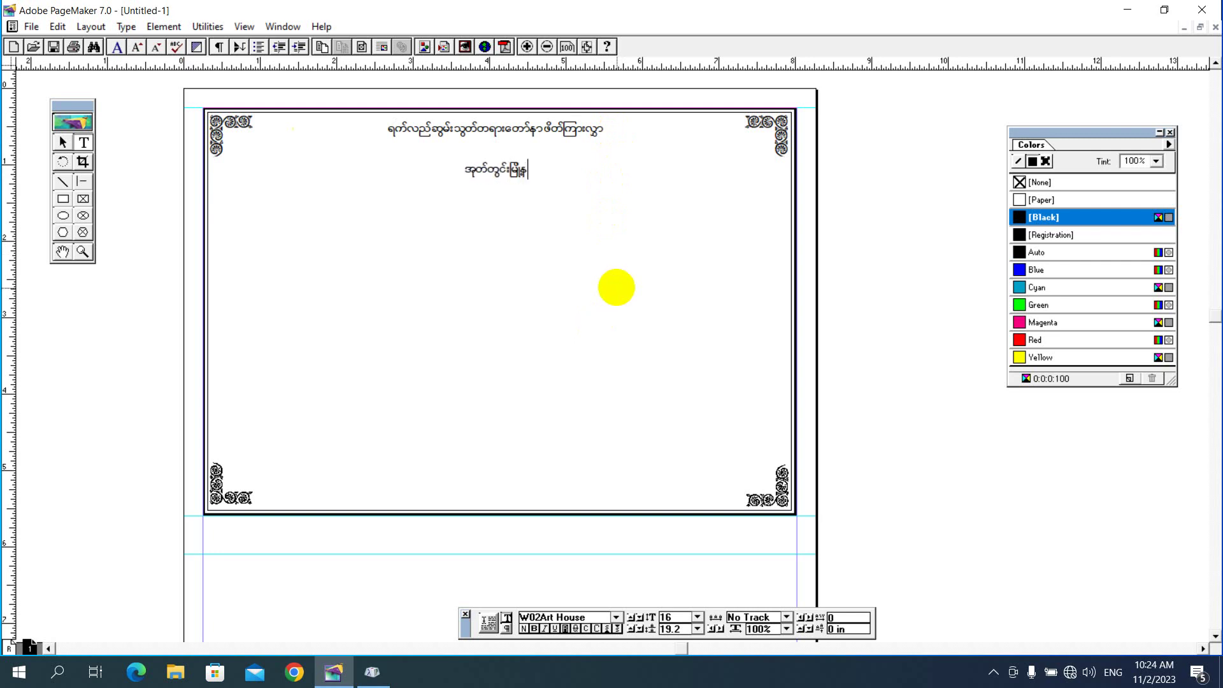
{"action": "type", "text": "S,f"}
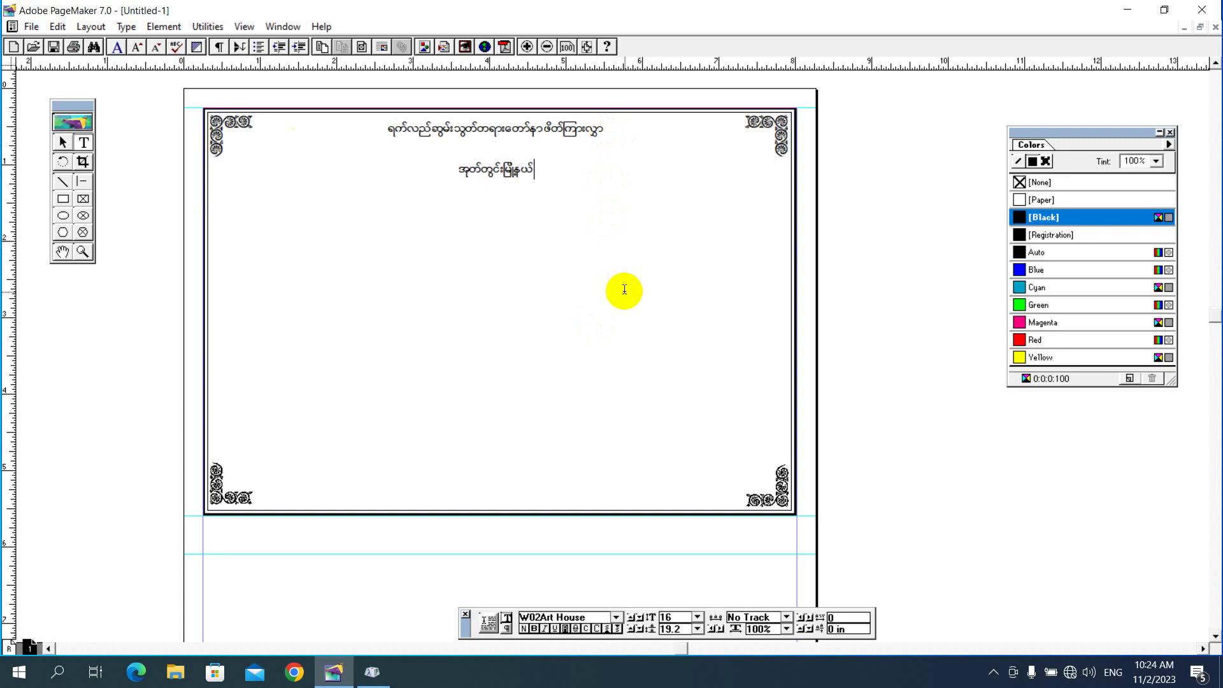
{"action": "type", "text": "/"}
{"action": "type", "text": "ausm"}
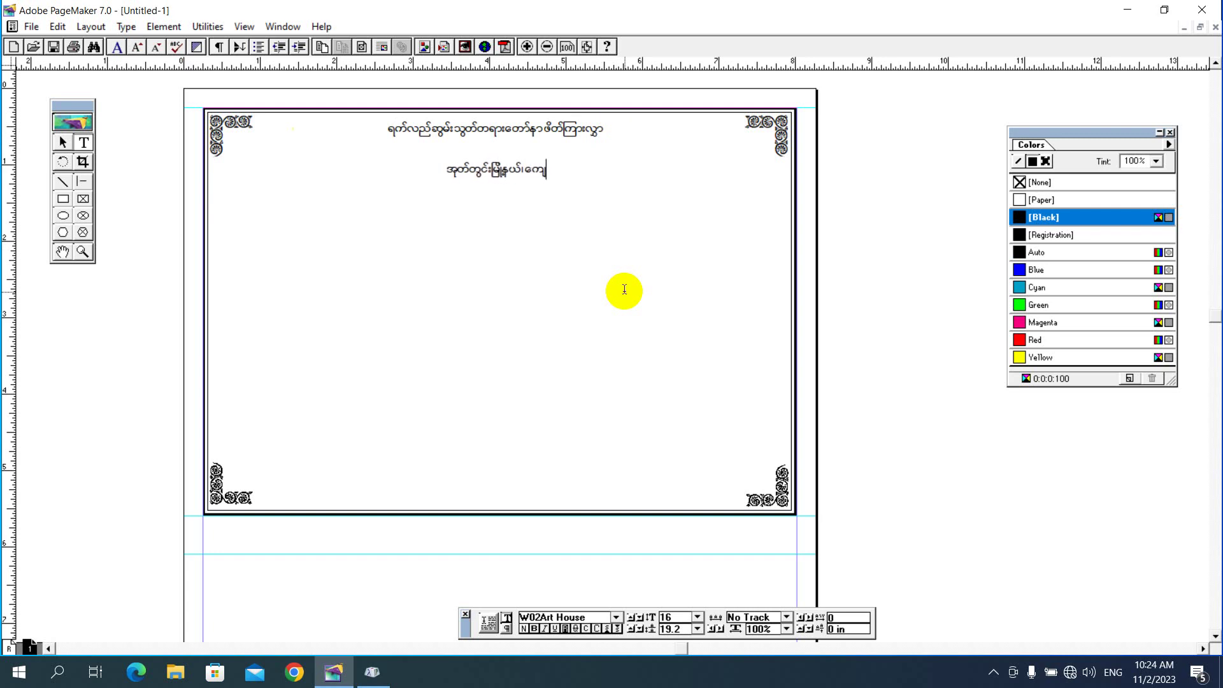
{"action": "type", "text": "if;"}
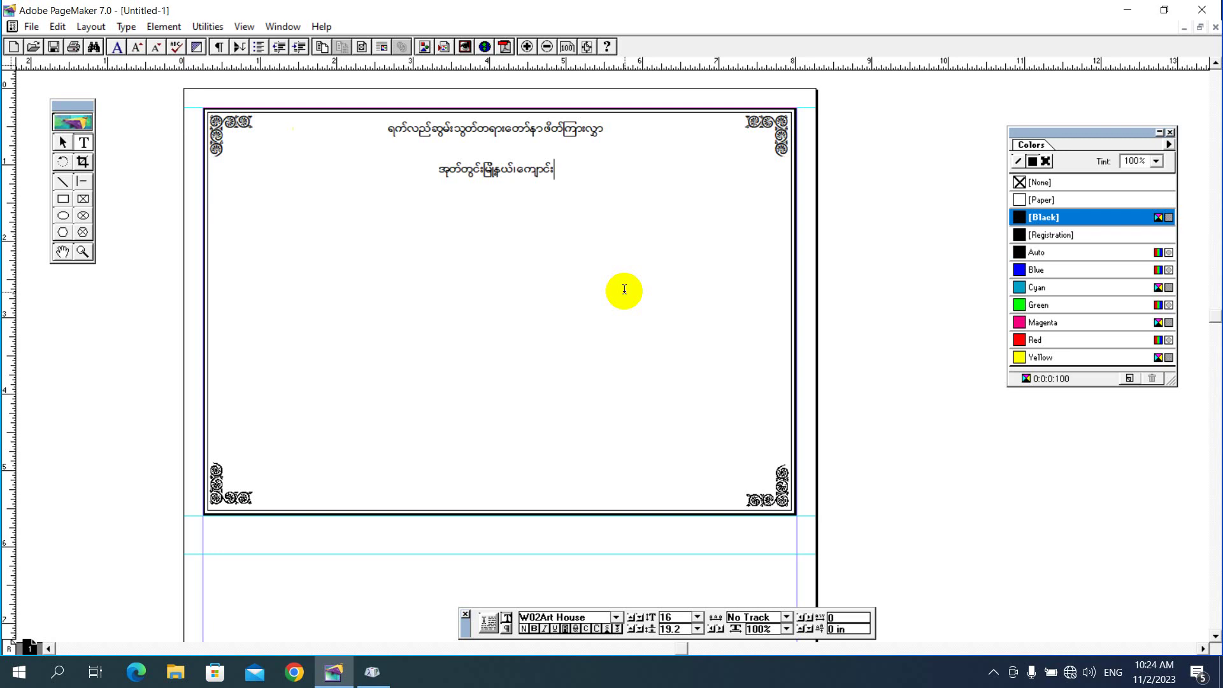
{"action": "type", "text": "&pf"}
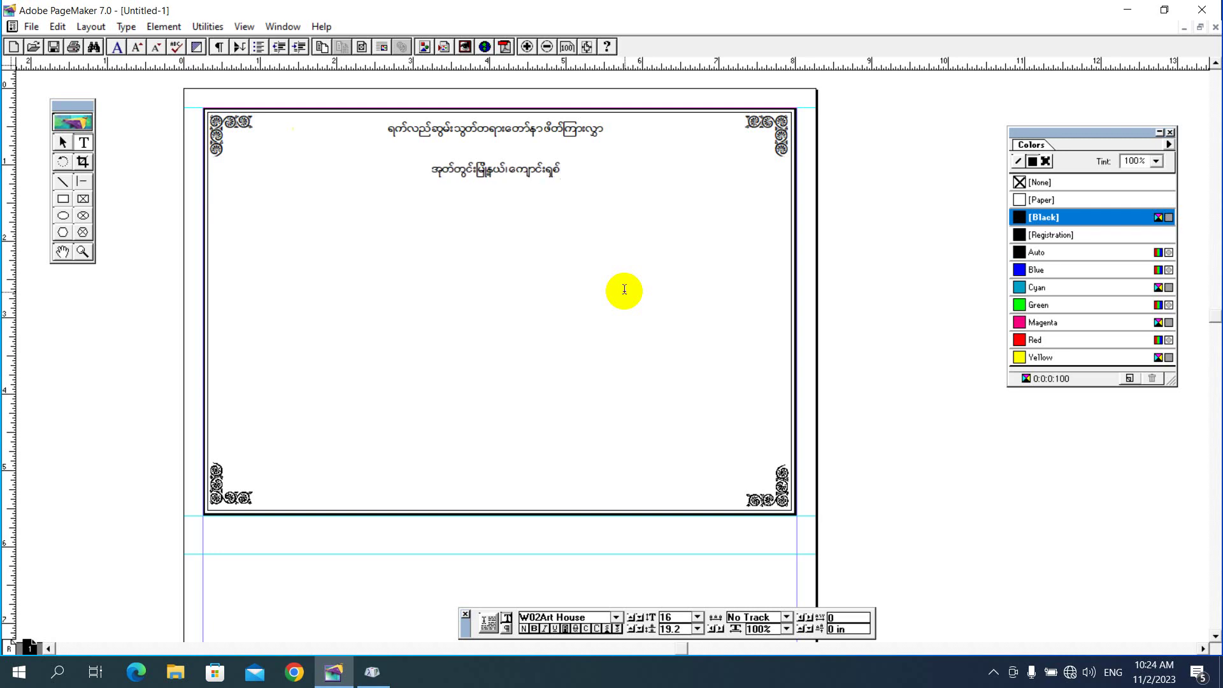
{"action": "type", "text": "q,f"}
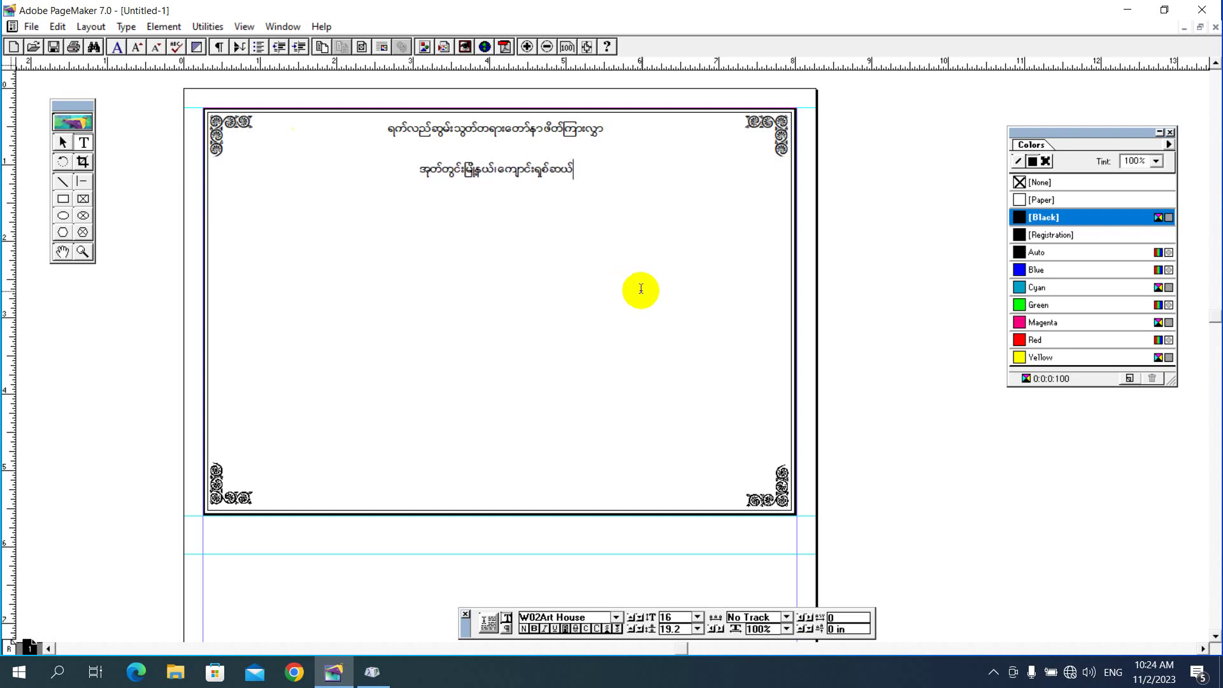
{"action": "type", "text": "ausm;"}
{"action": "key", "text": "BackSpace"}
{"action": "key", "text": "BackSpace"}
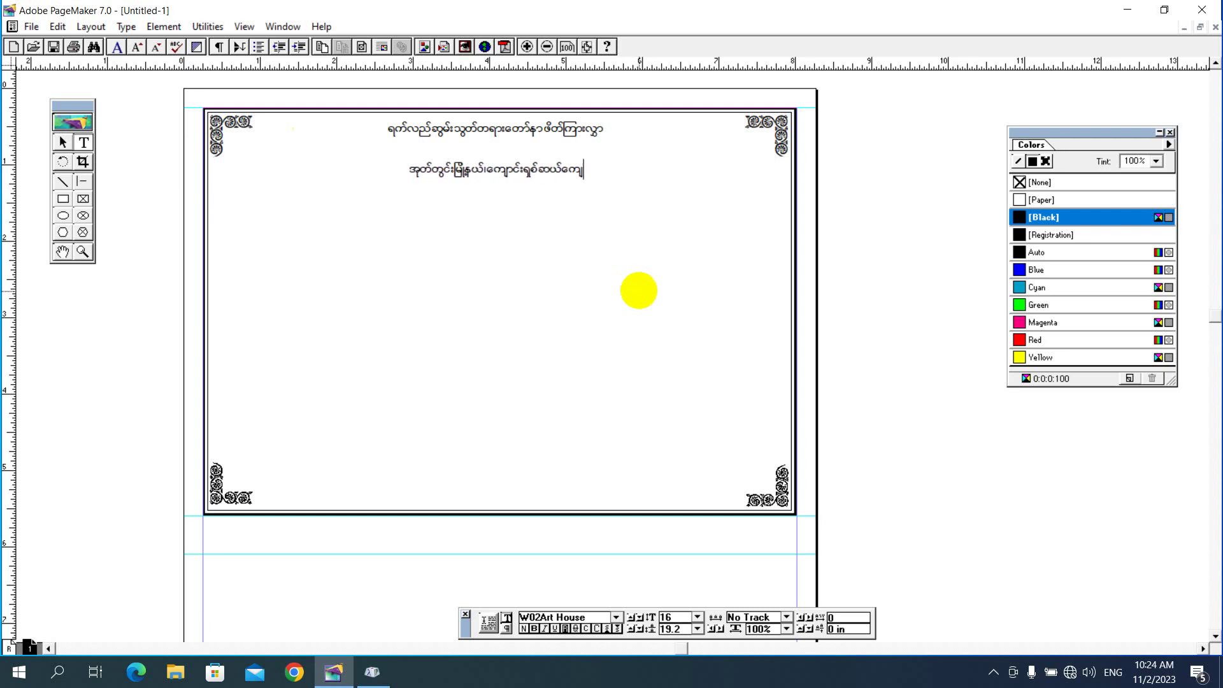
{"action": "type", "text": ";vgm"}
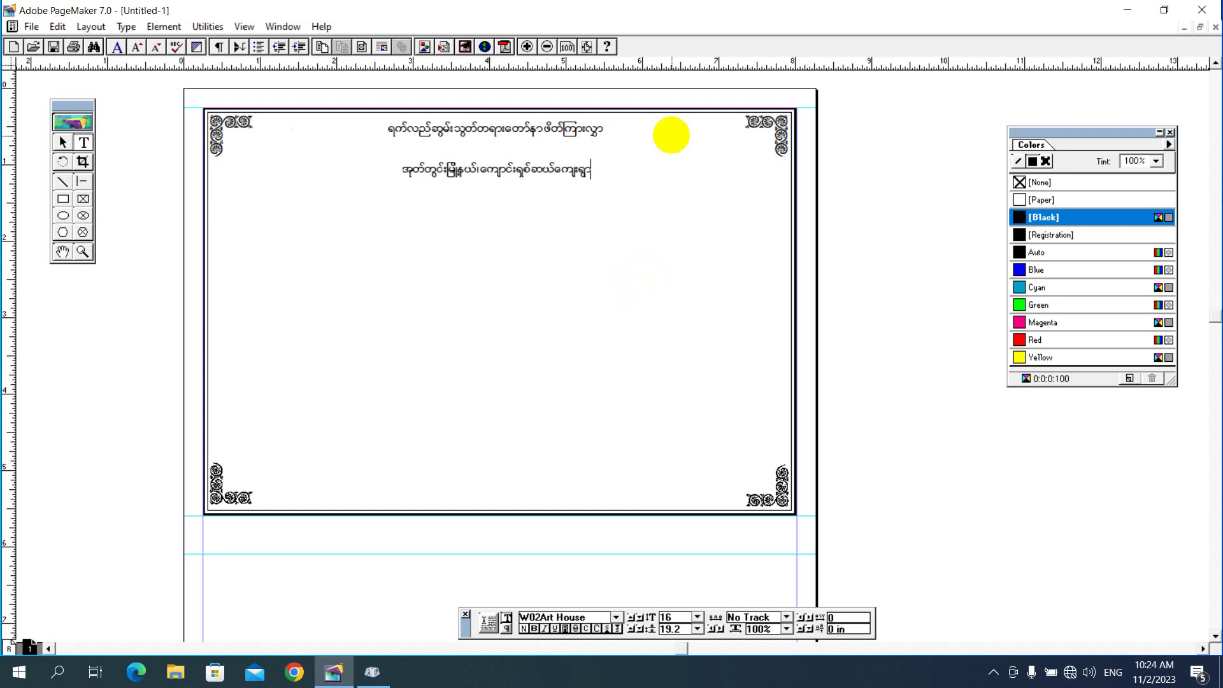
{"action": "type", "text": "tkyfpk"}
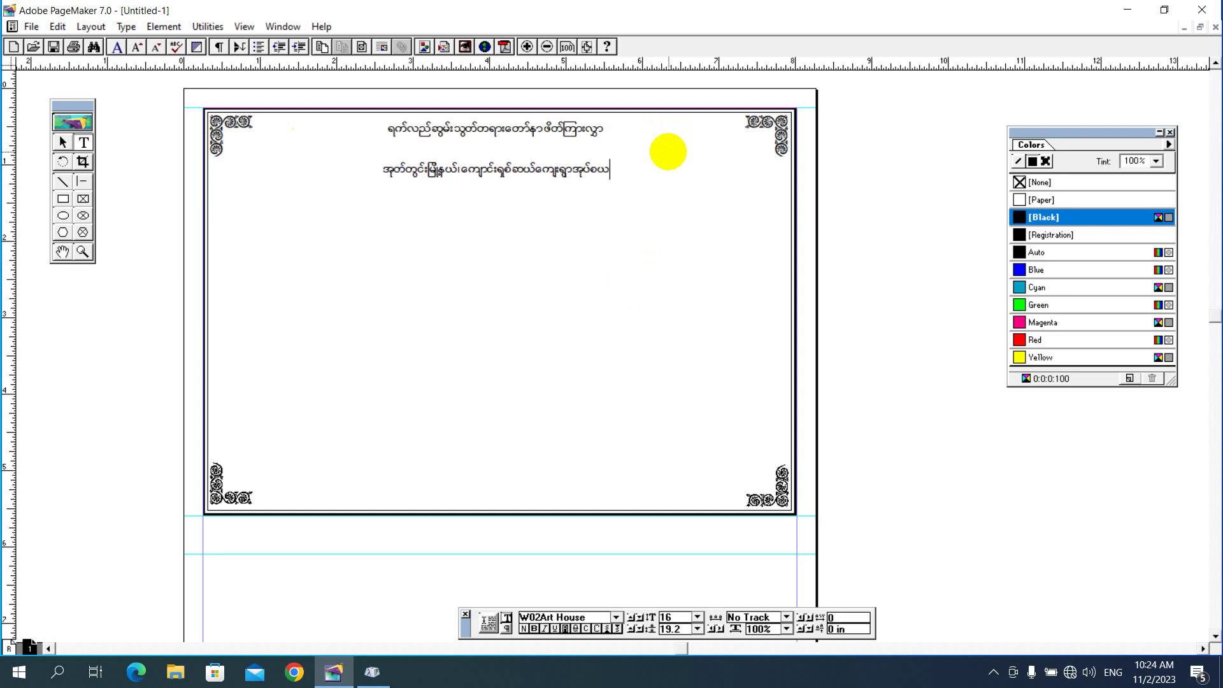
{"action": "type", "text": "?"}
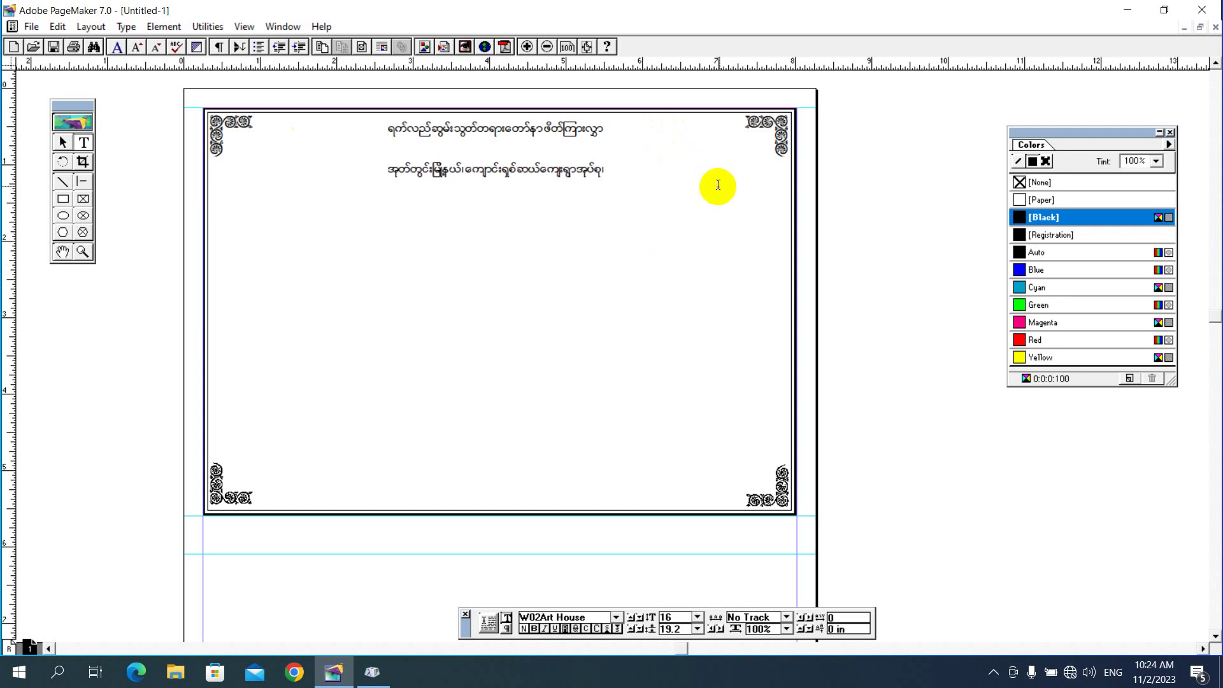
{"action": "type", "text": " a"}
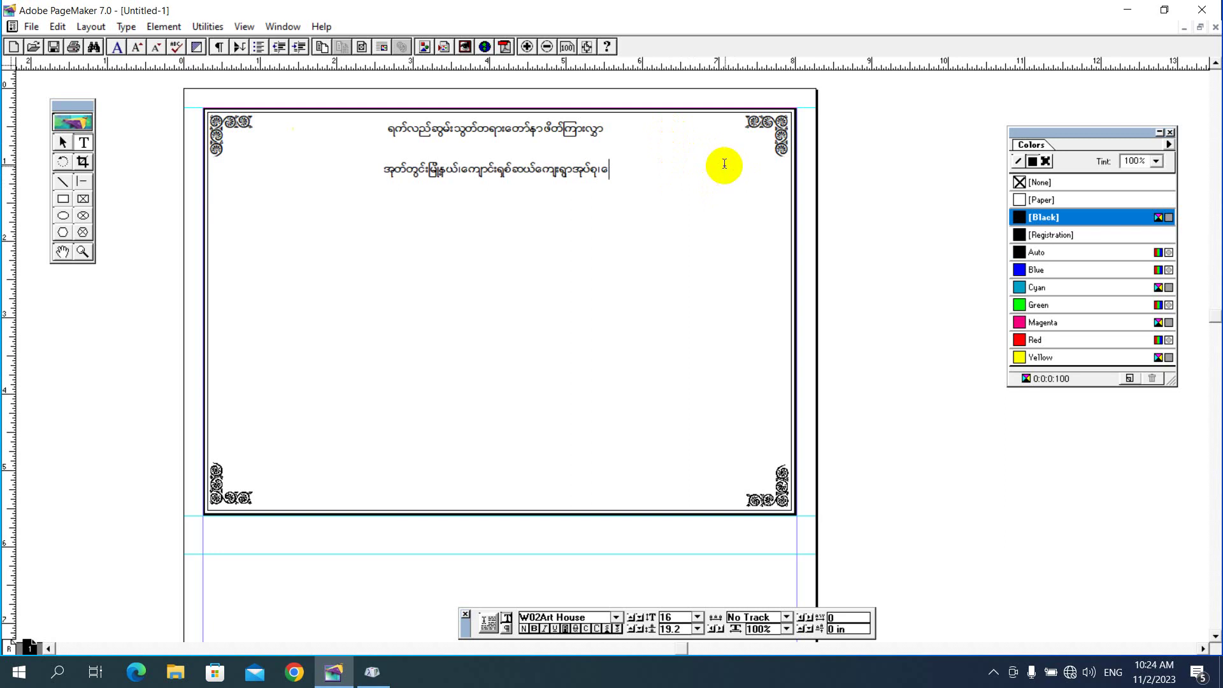
{"action": "type", "text": "usmif;&"}
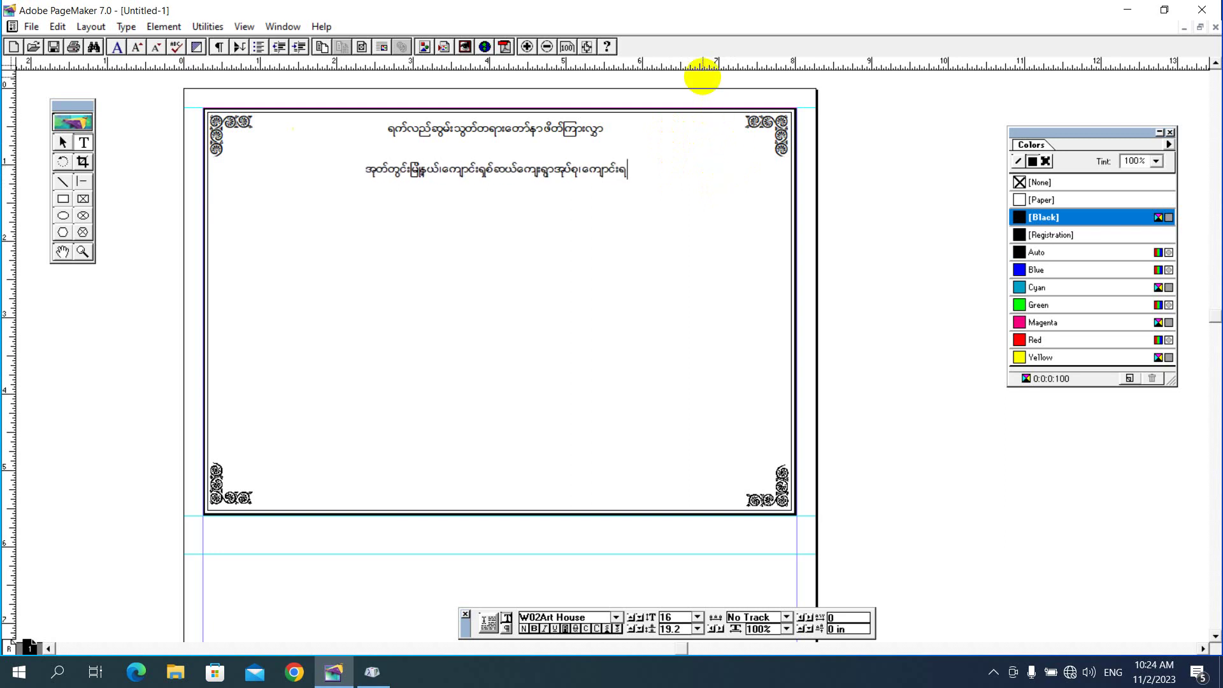
{"action": "type", "text": "p"}
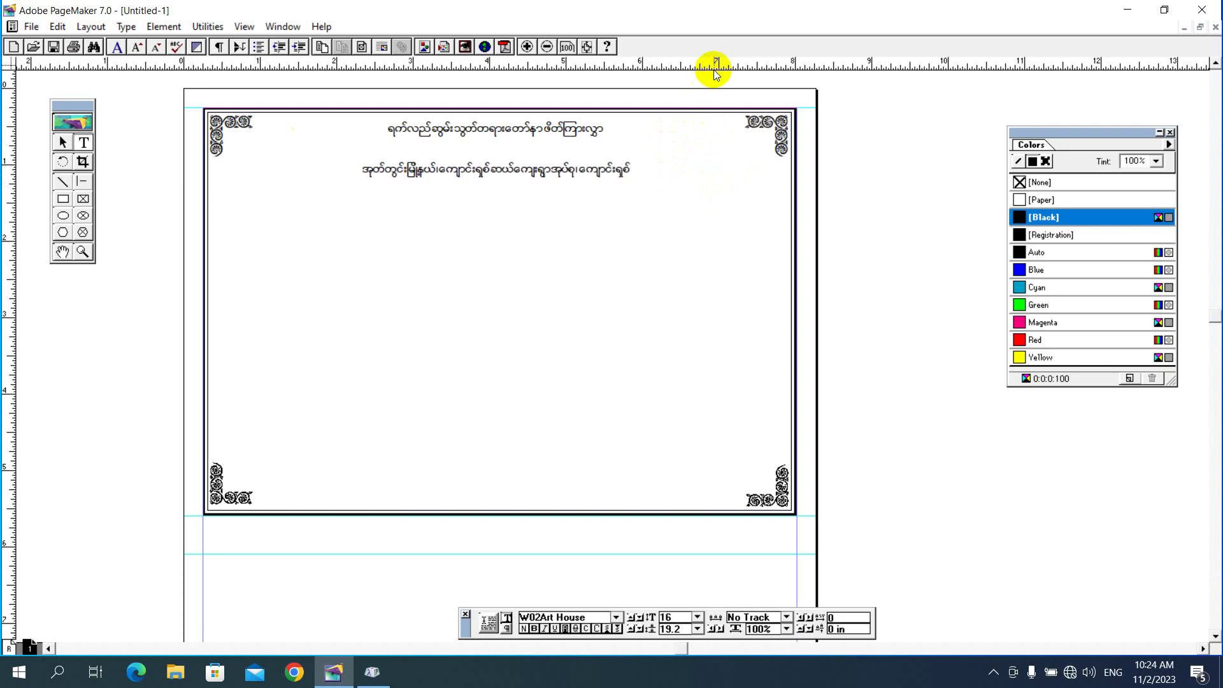
{"action": "type", "text": "q,fvrf;"}
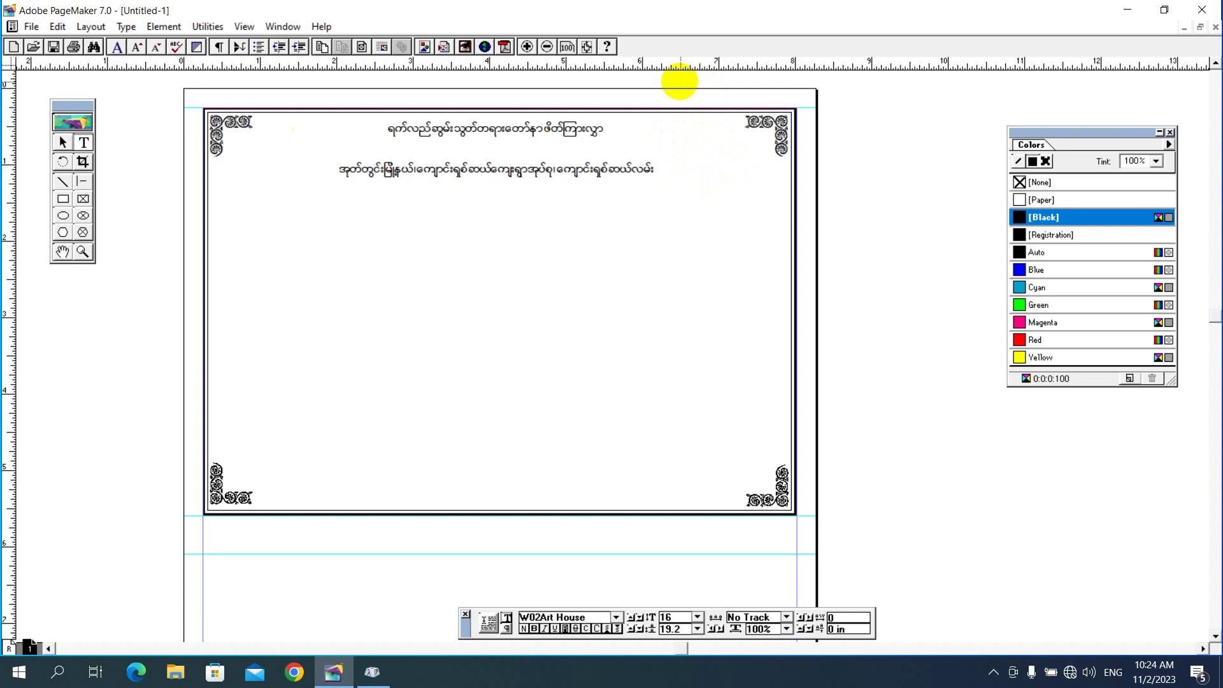
{"action": "type", "text": "rawmf"}
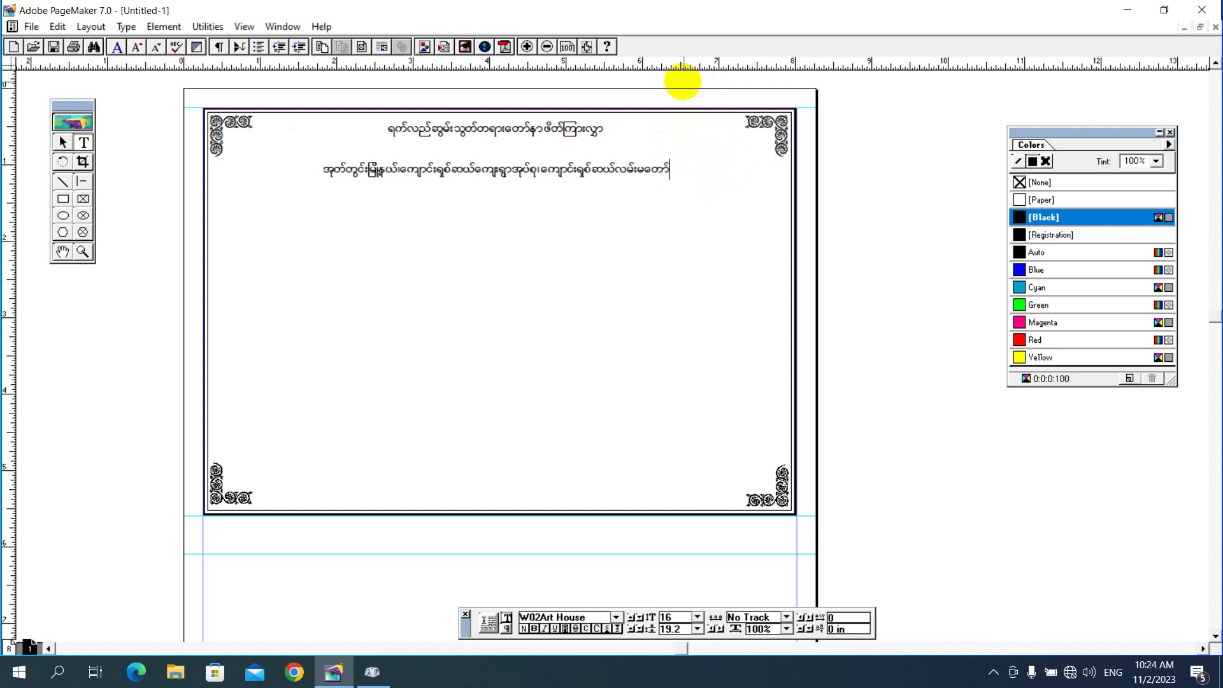
{"action": "type", "text": "ydki"}
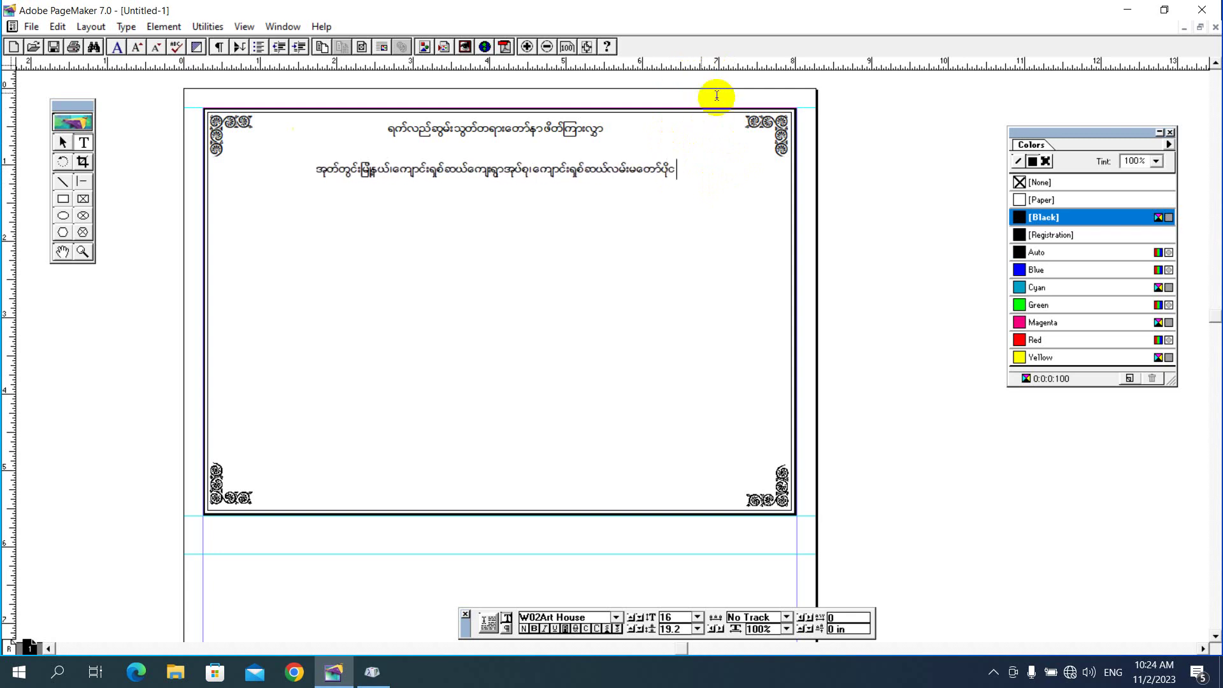
{"action": "type", "text": "f;ae"}
Start a third line with a person's name and a plus sign, correcting the final glyph.
{"action": "key", "text": "Return"}
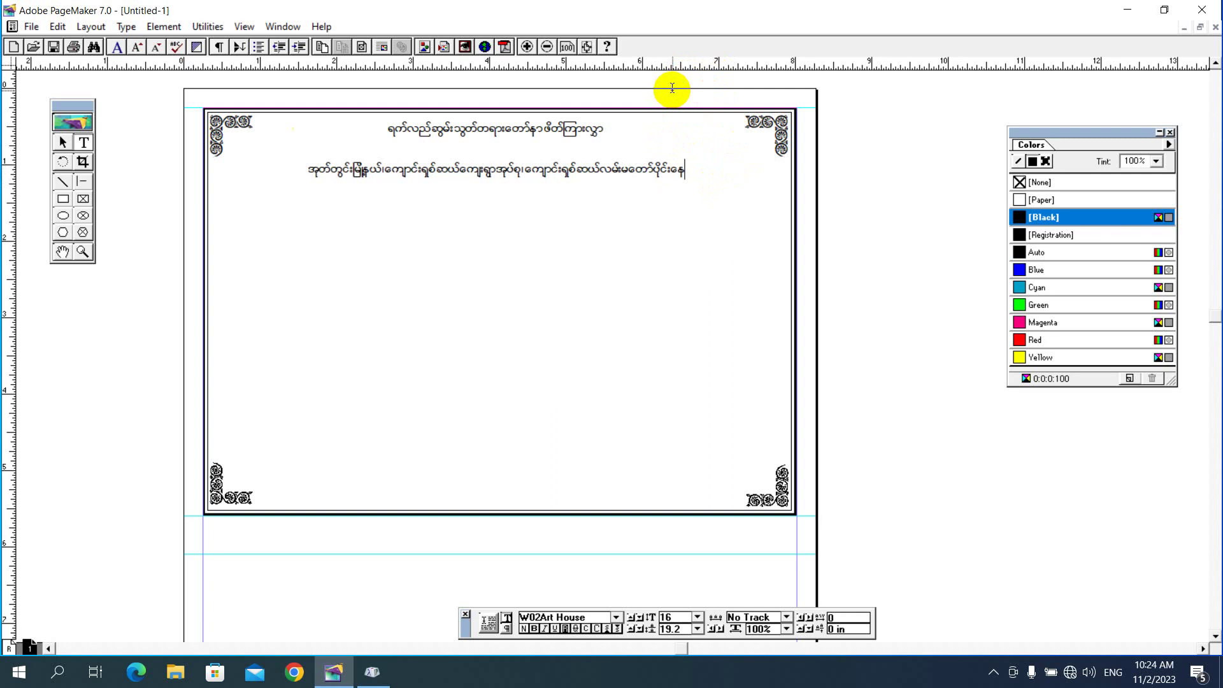
{"action": "type", "text": "ဥ"}
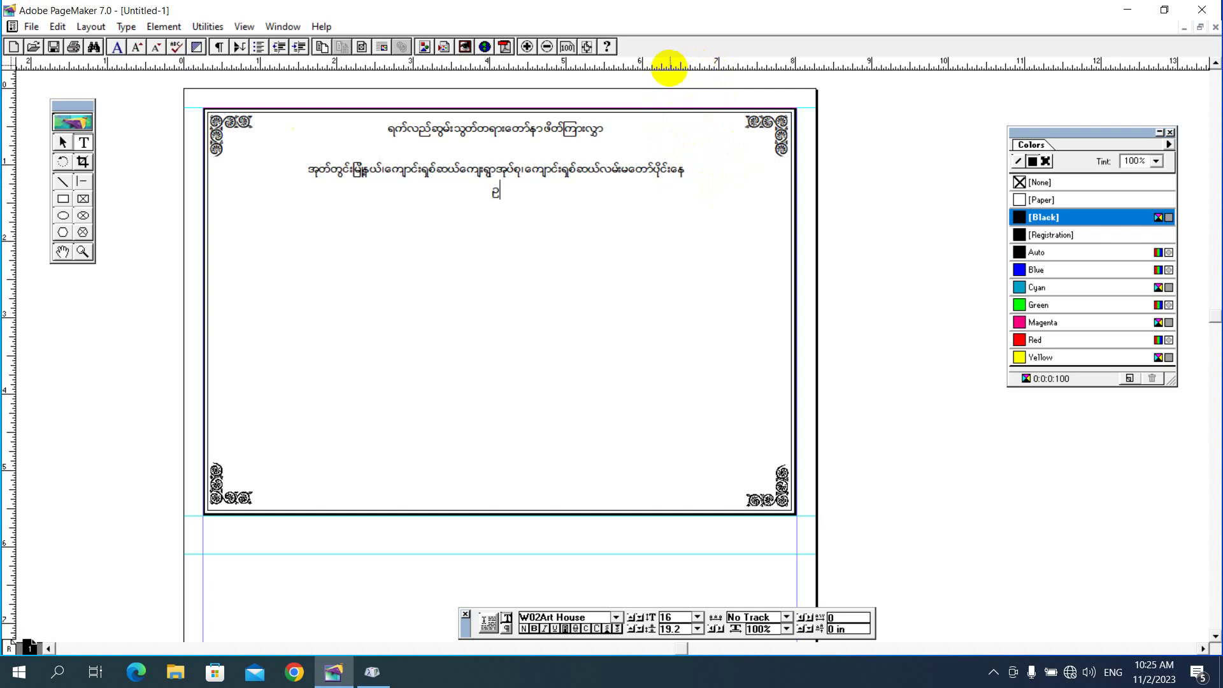
{"action": "type", "text": "းတင်"}
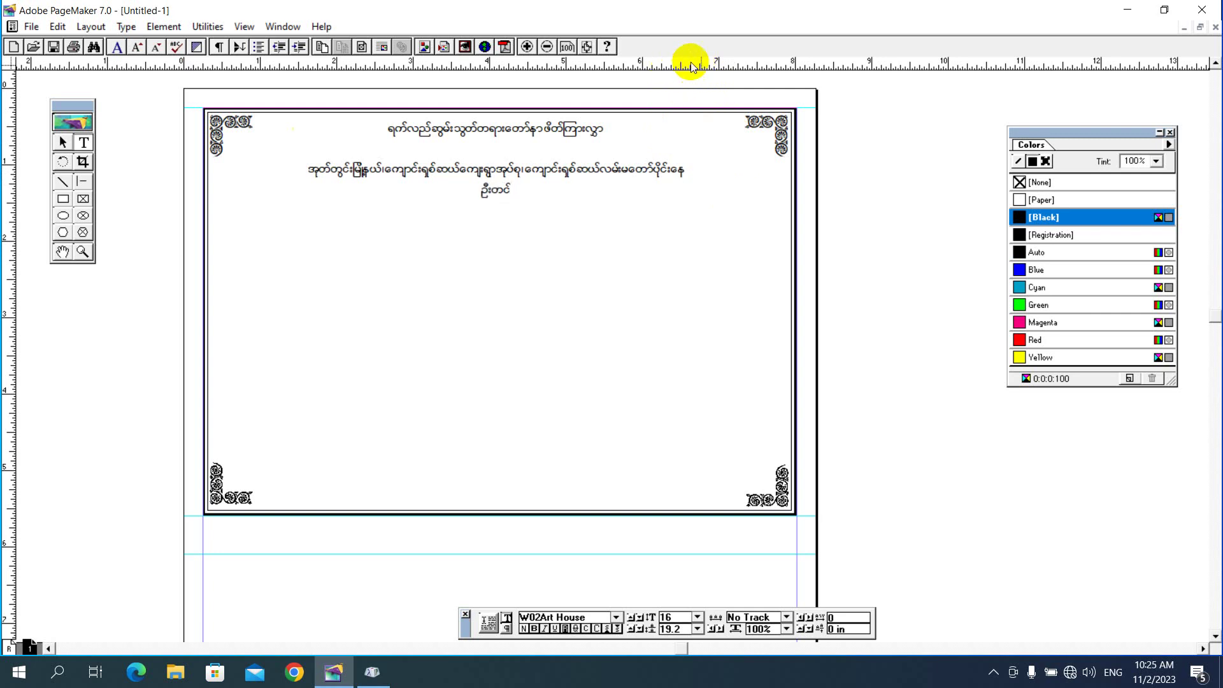
{"action": "type", "text": "ဝင်း"}
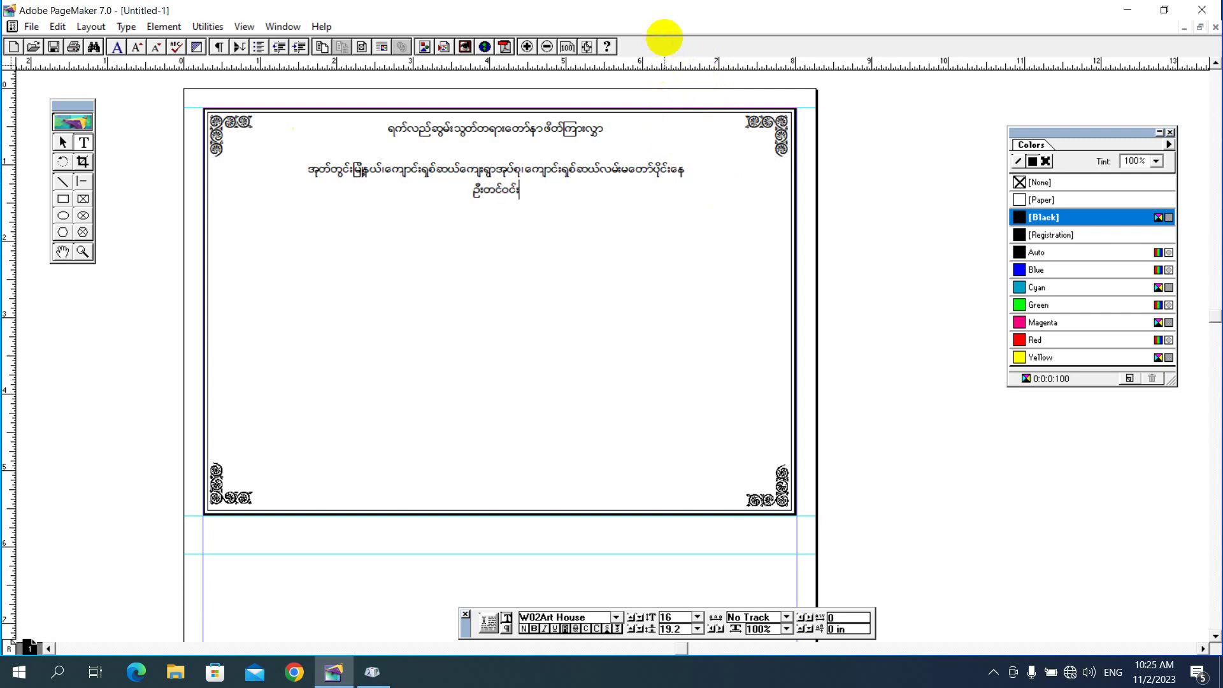
{"action": "type", "text": "နိုင်"}
{"action": "type", "text": " +ရွ"}
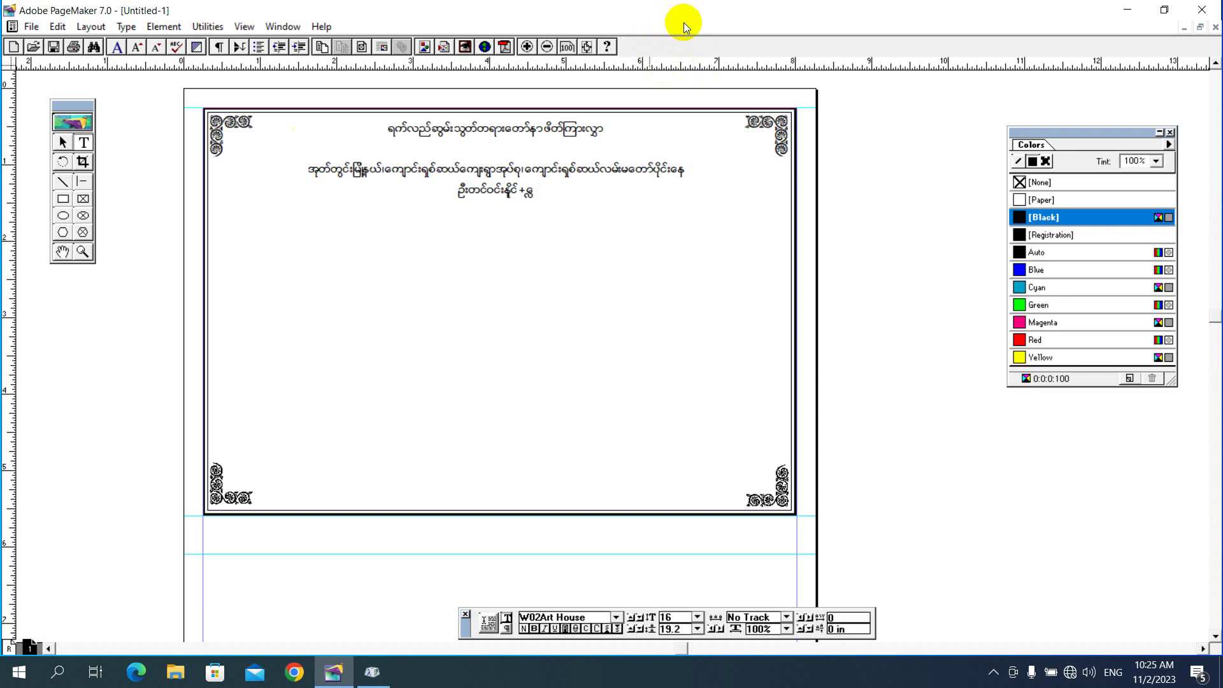
{"action": "key", "text": "BackSpace"}
{"action": "type", "text": "ေ"}
Turn off typographer's quotes in More Preferences and close both preference dialogs.
{"action": "key", "text": "ctrl+k"}
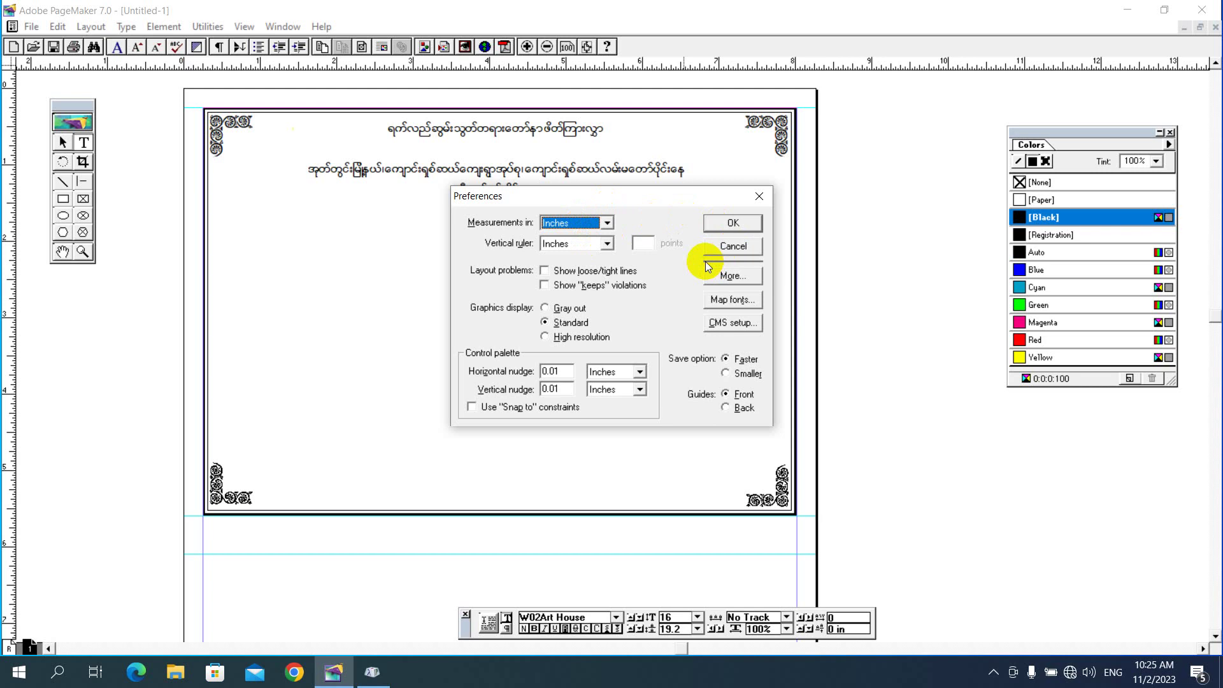
{"action": "left_click", "coordinate": [721, 275]}
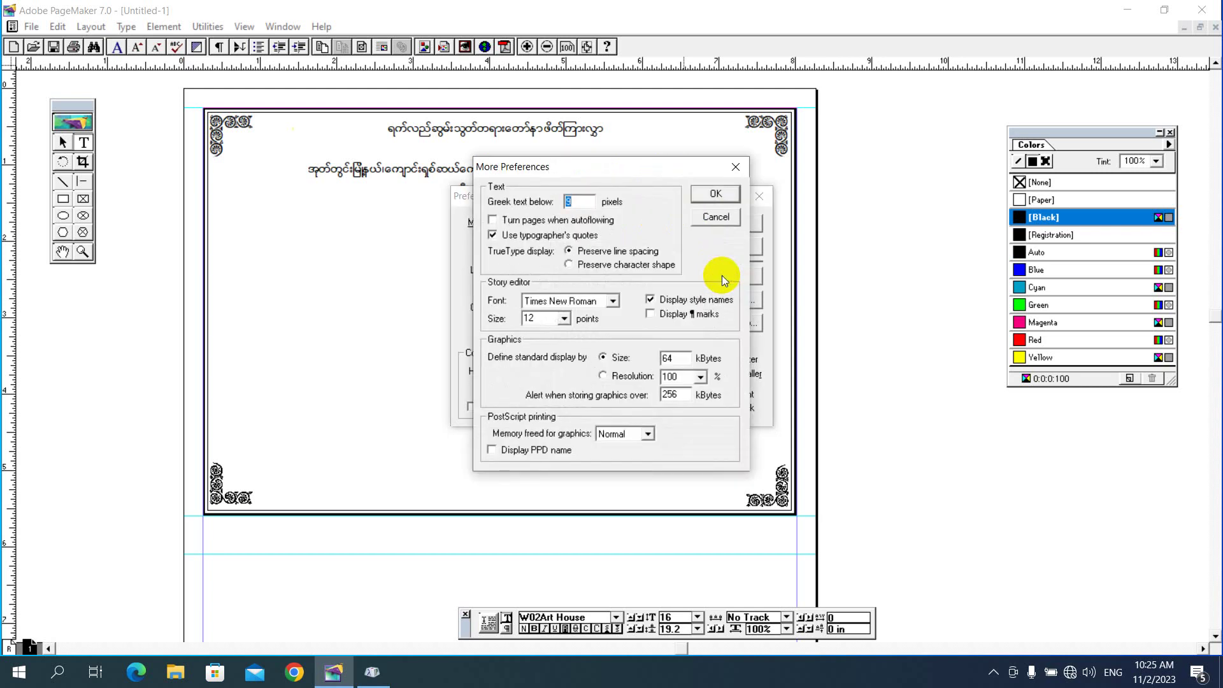
{"action": "left_click", "coordinate": [494, 236]}
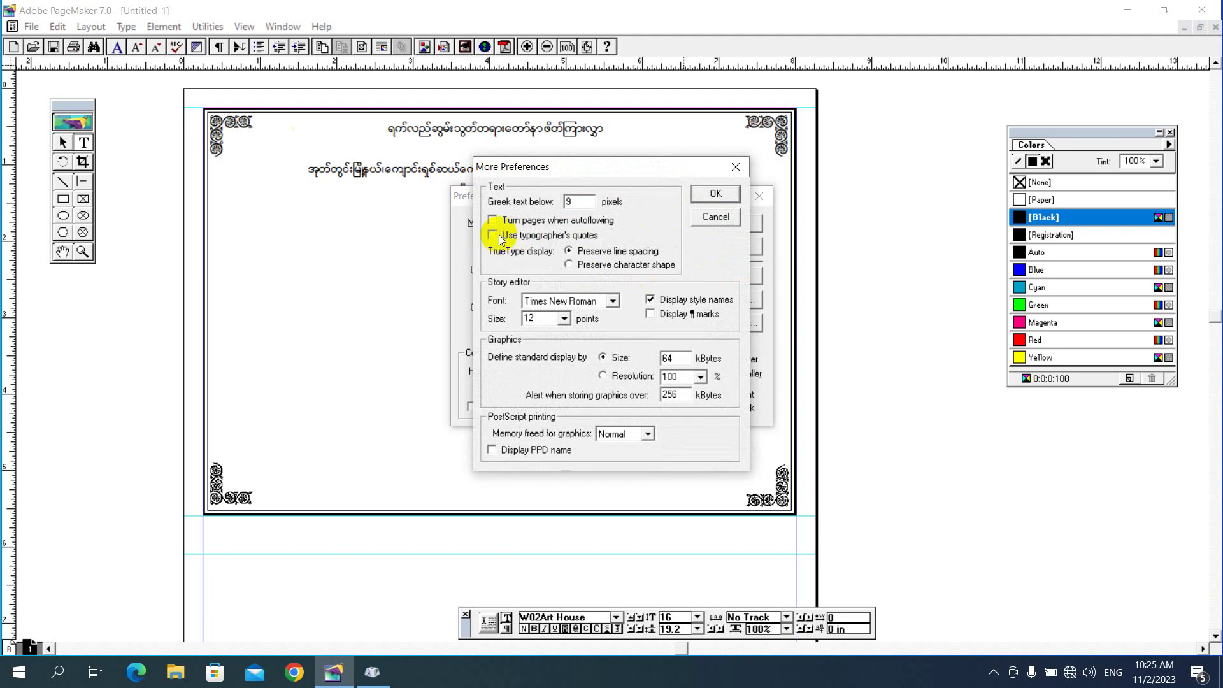
{"action": "left_click", "coordinate": [726, 195]}
{"action": "left_click", "coordinate": [733, 223]}
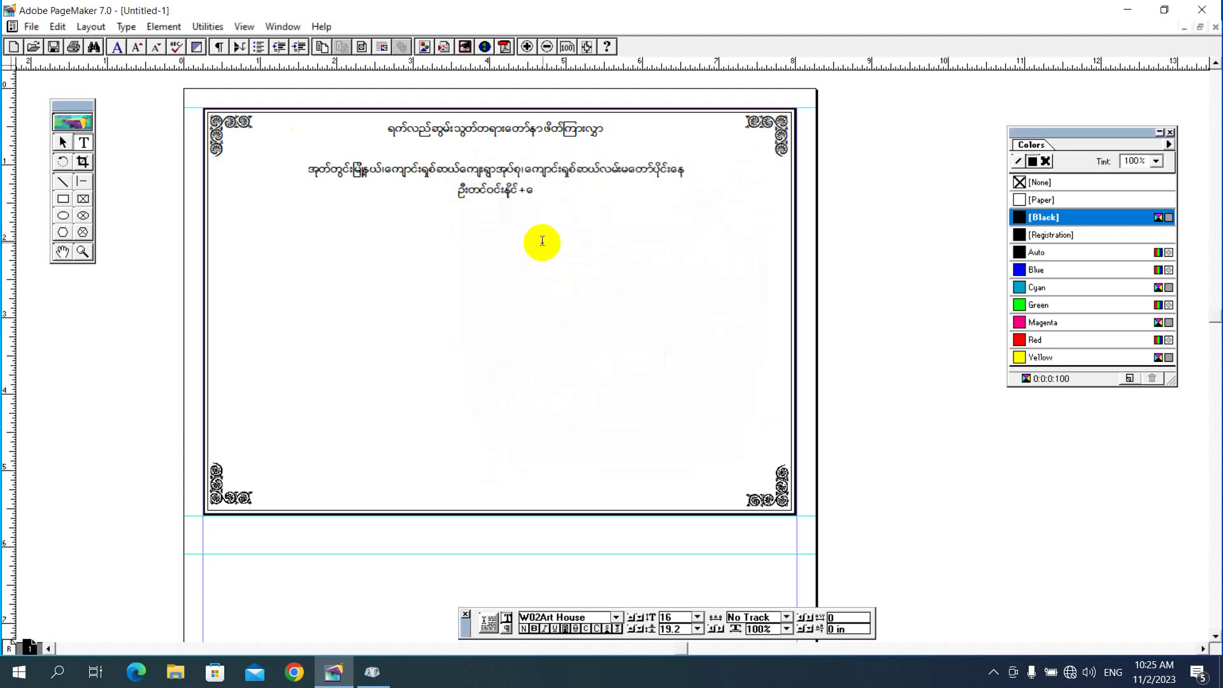
Continue the line with the family relations' names, ending with the Myanmar full stop ။.
{"action": "type", "text": "ဒေ"}
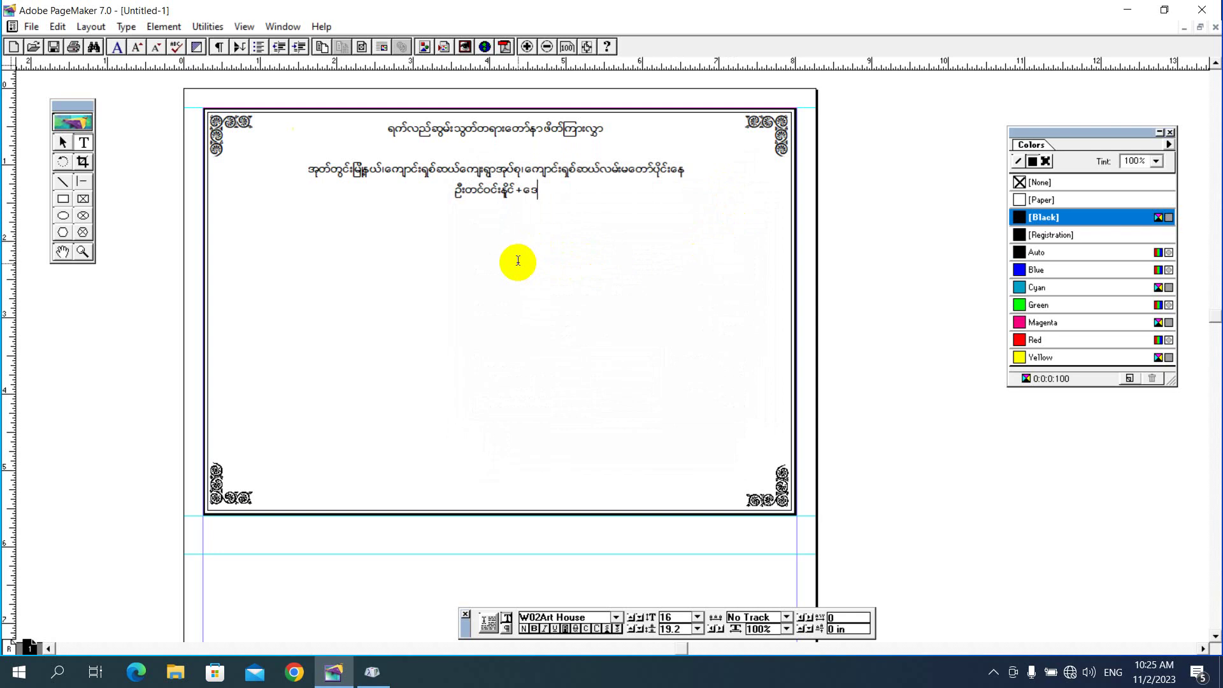
{"action": "type", "text": "ါ"}
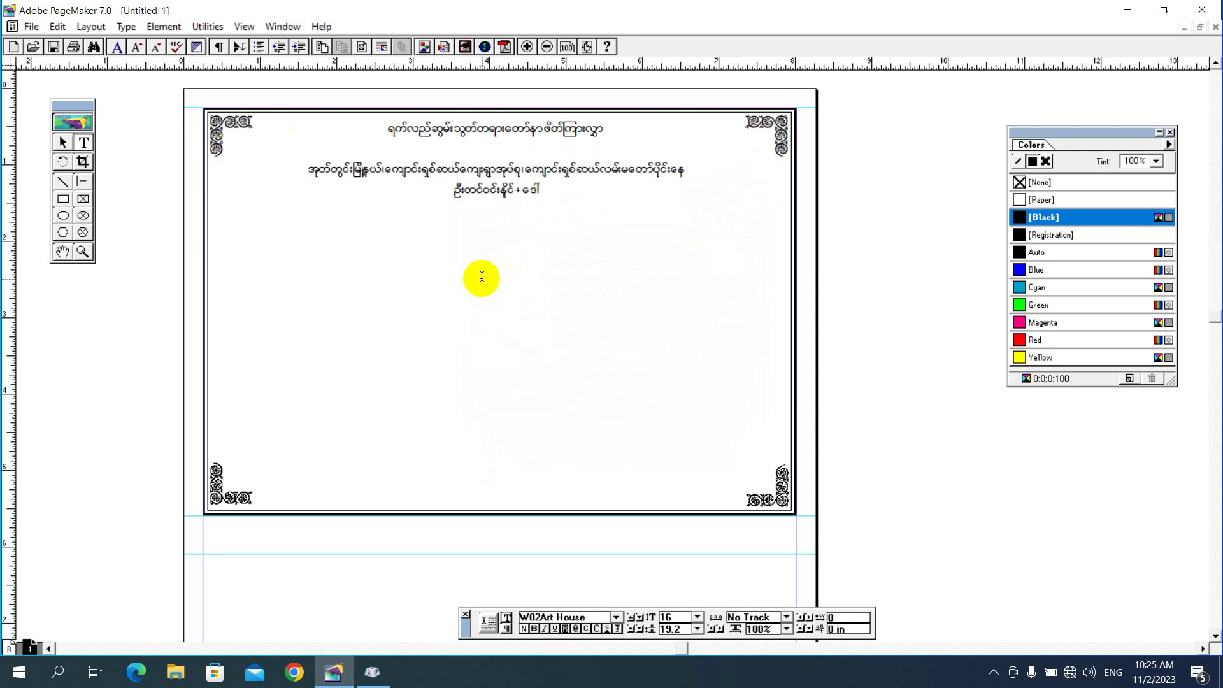
{"action": "type", "text": "်ရှိရှိ"}
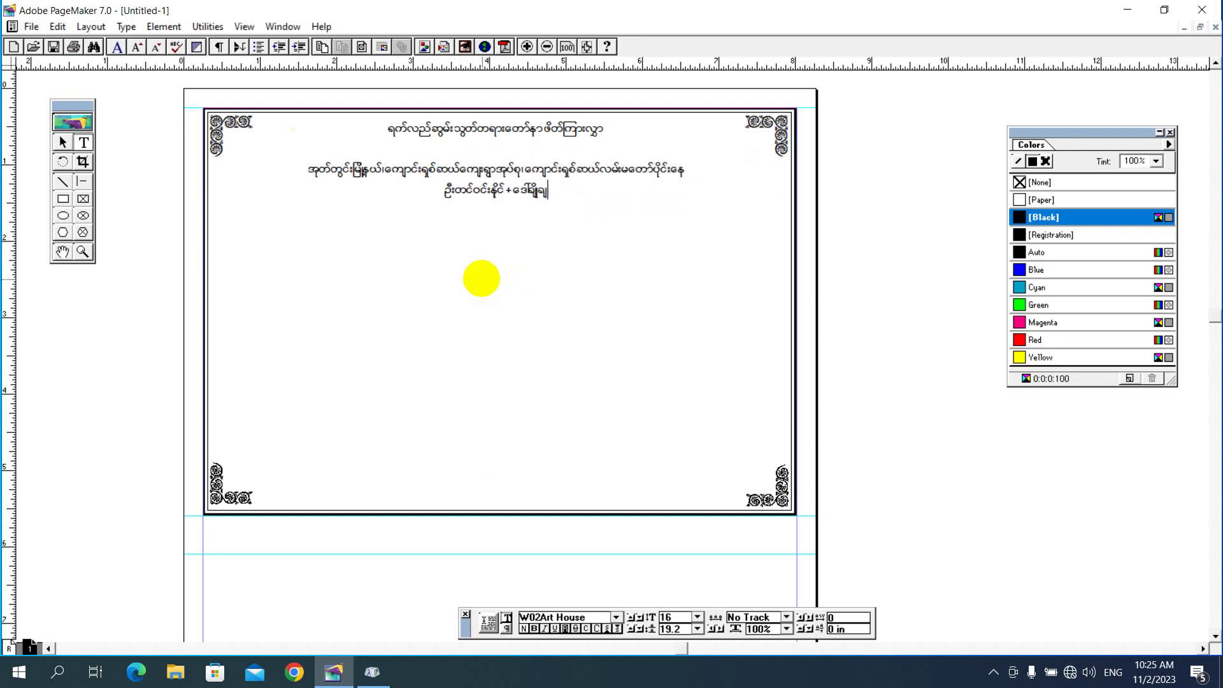
{"action": "type", "text": "မြ"}
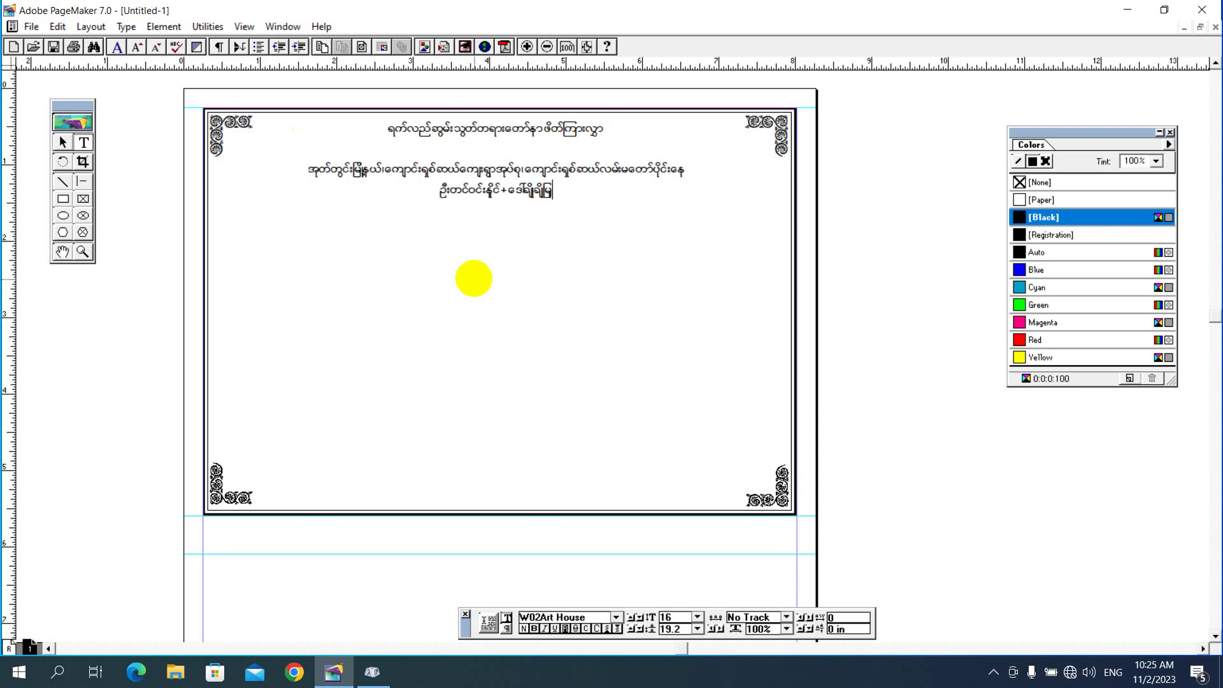
{"action": "type", "text": "င့်"}
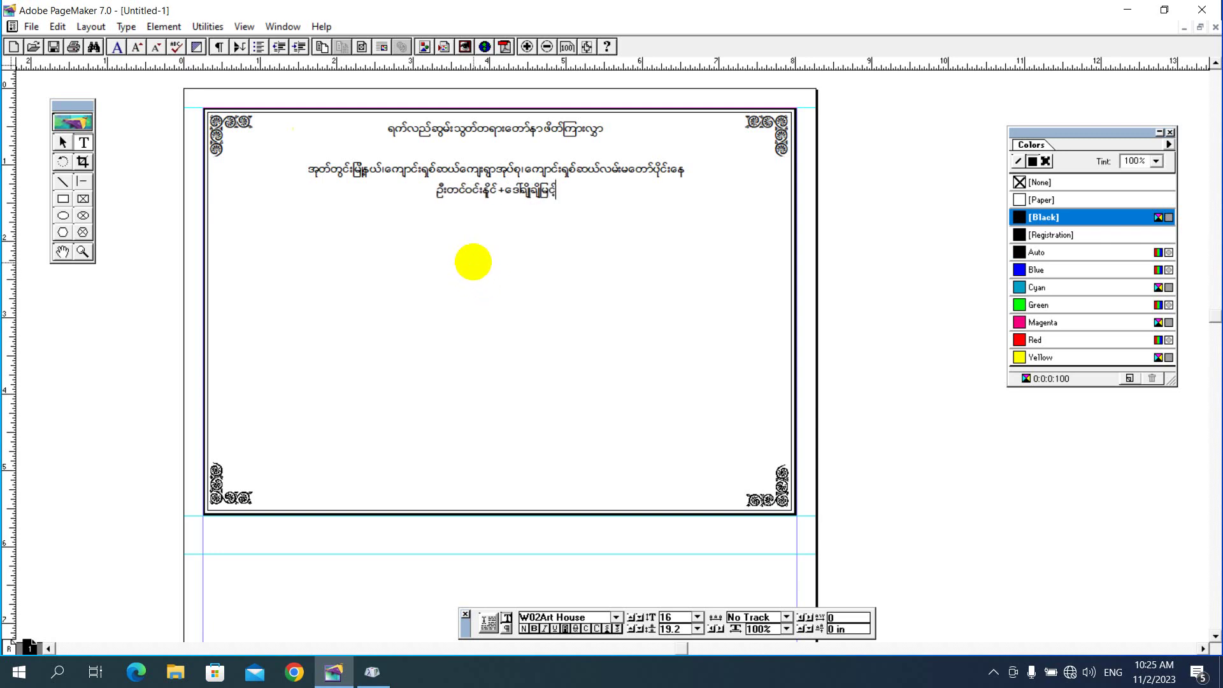
{"action": "type", "text": " တို"}
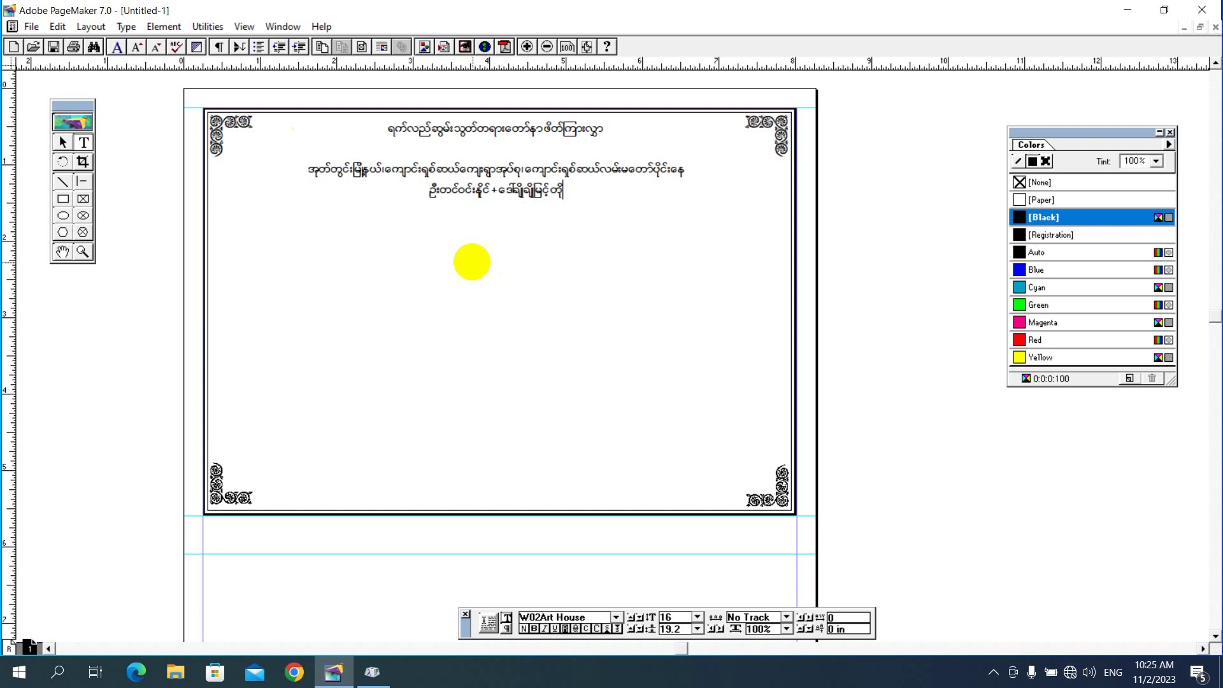
{"action": "type", "text": "့၏"}
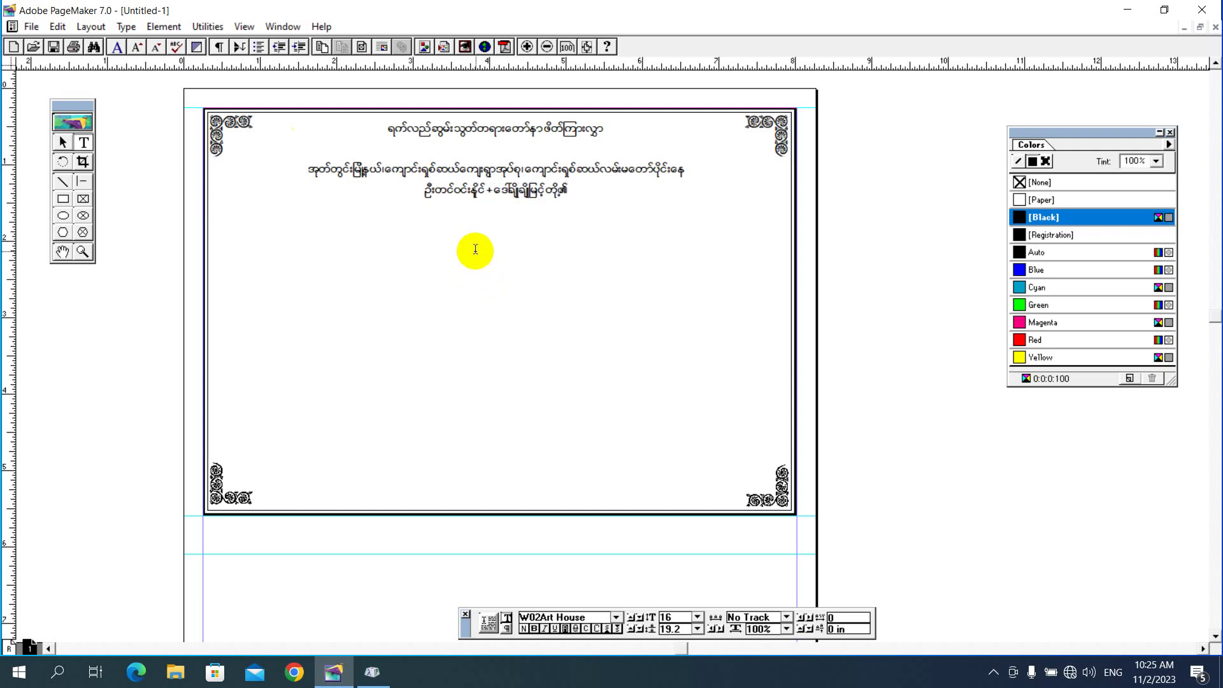
{"action": "type", "text": " သာ"}
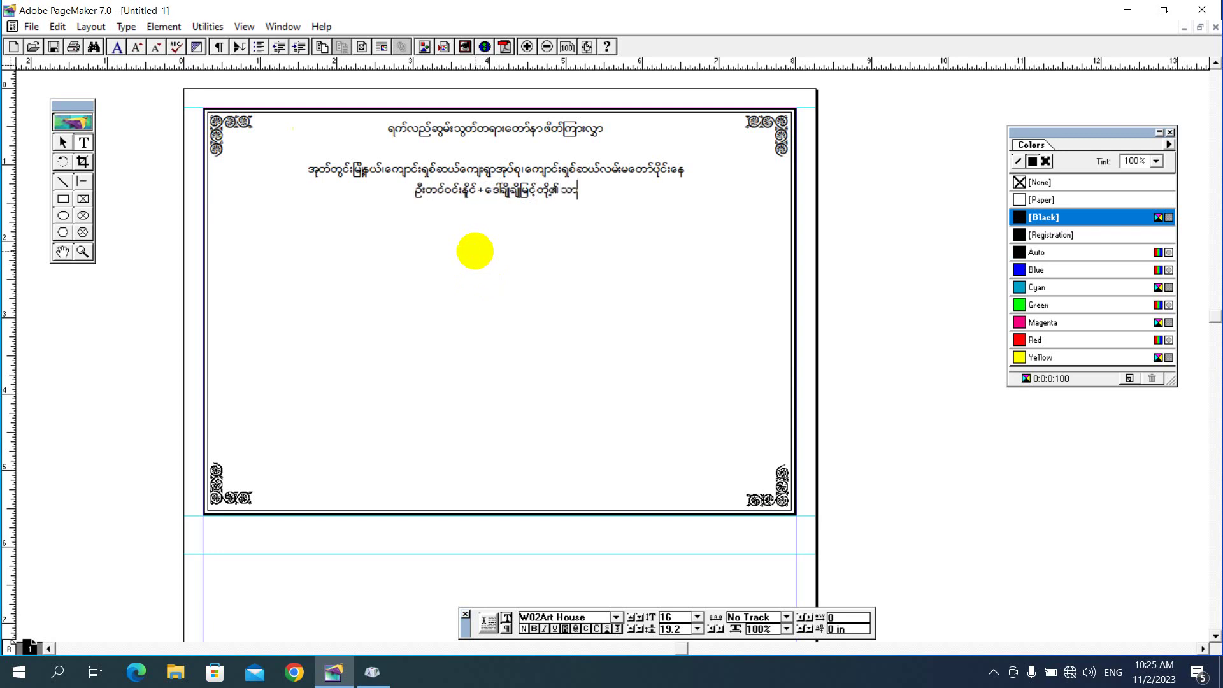
{"action": "type", "text": "းသမက်"}
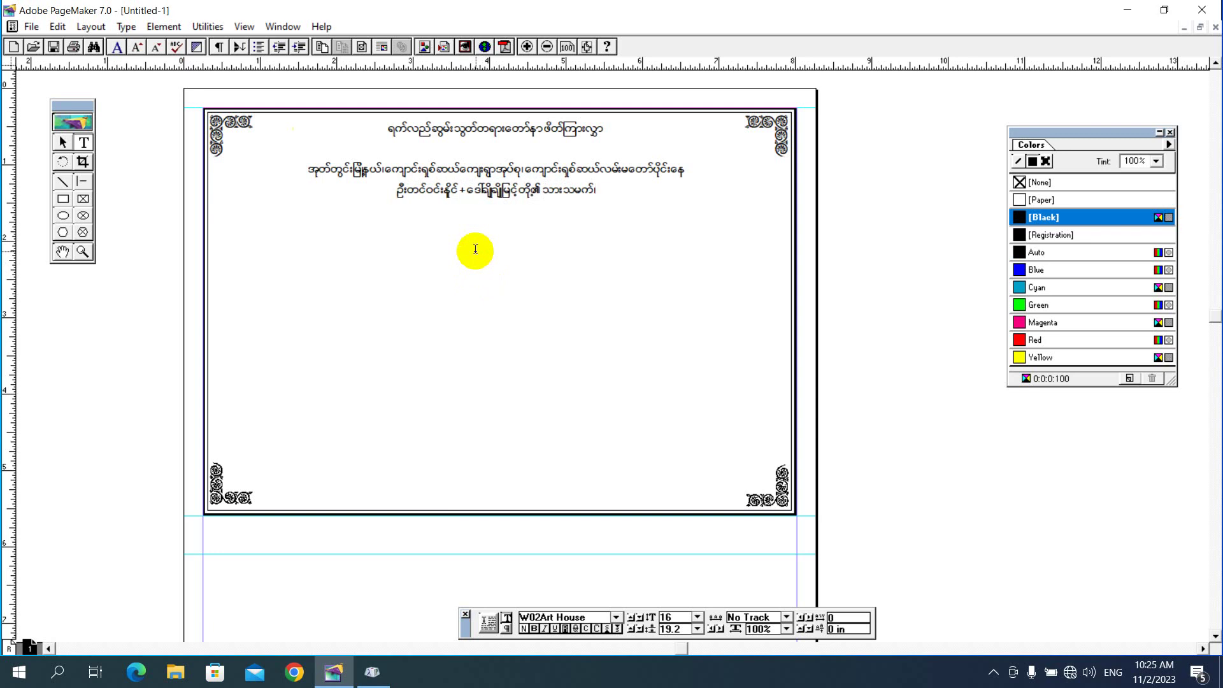
{"action": "type", "text": "၊မယ"}
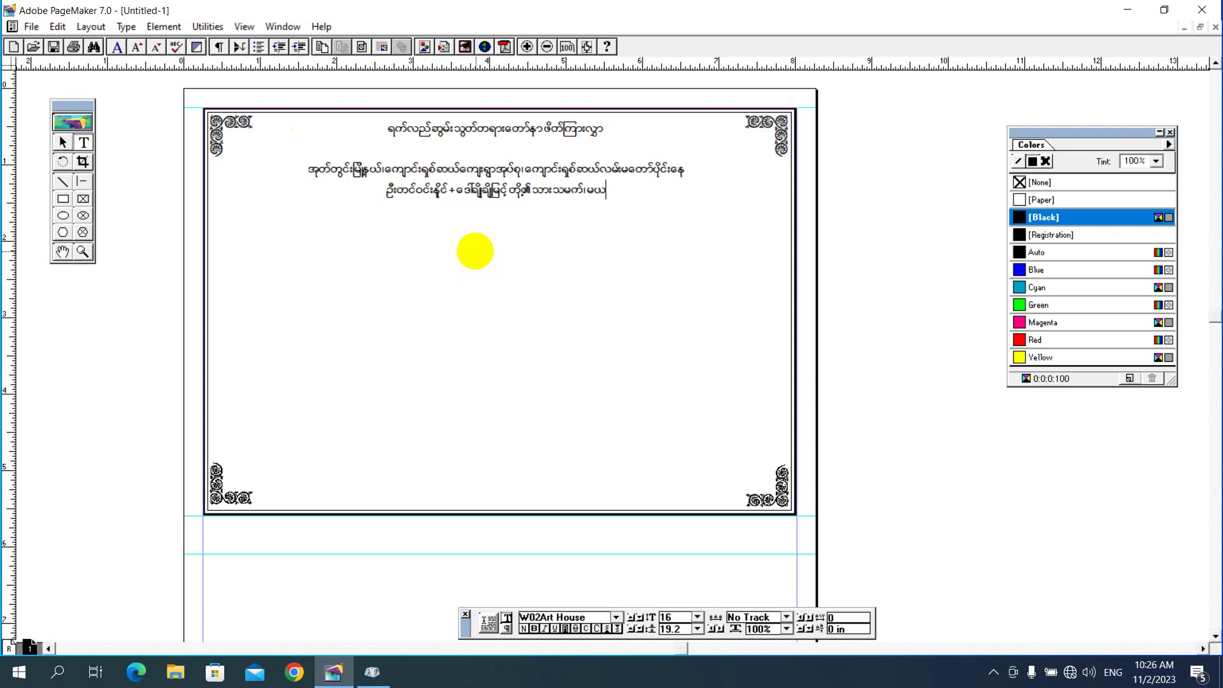
{"action": "type", "text": "ုသဲ"}
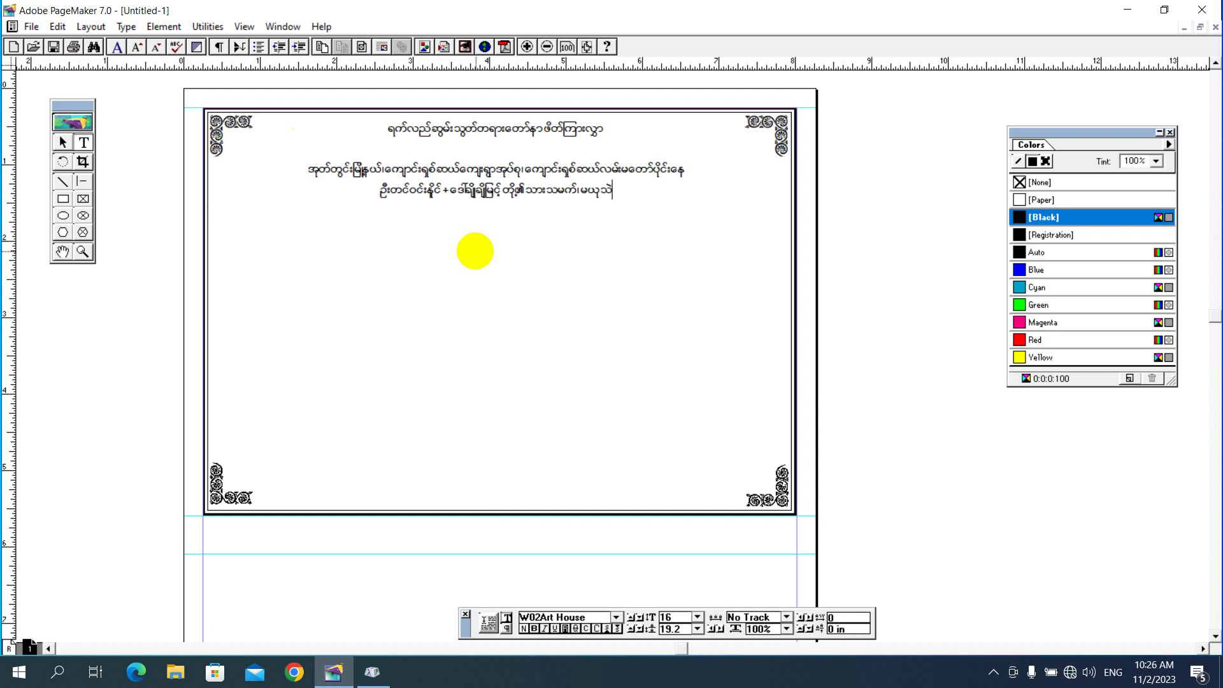
{"action": "type", "text": "အောင်"}
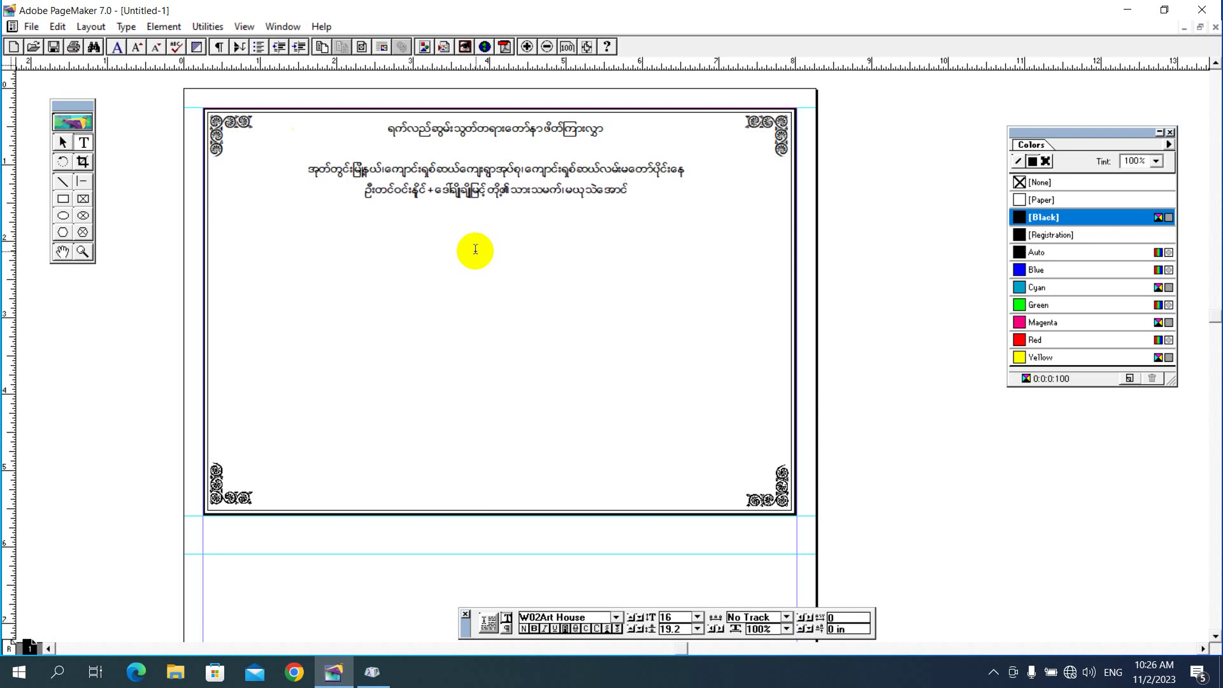
{"action": "type", "text": " ၏ ခင်"}
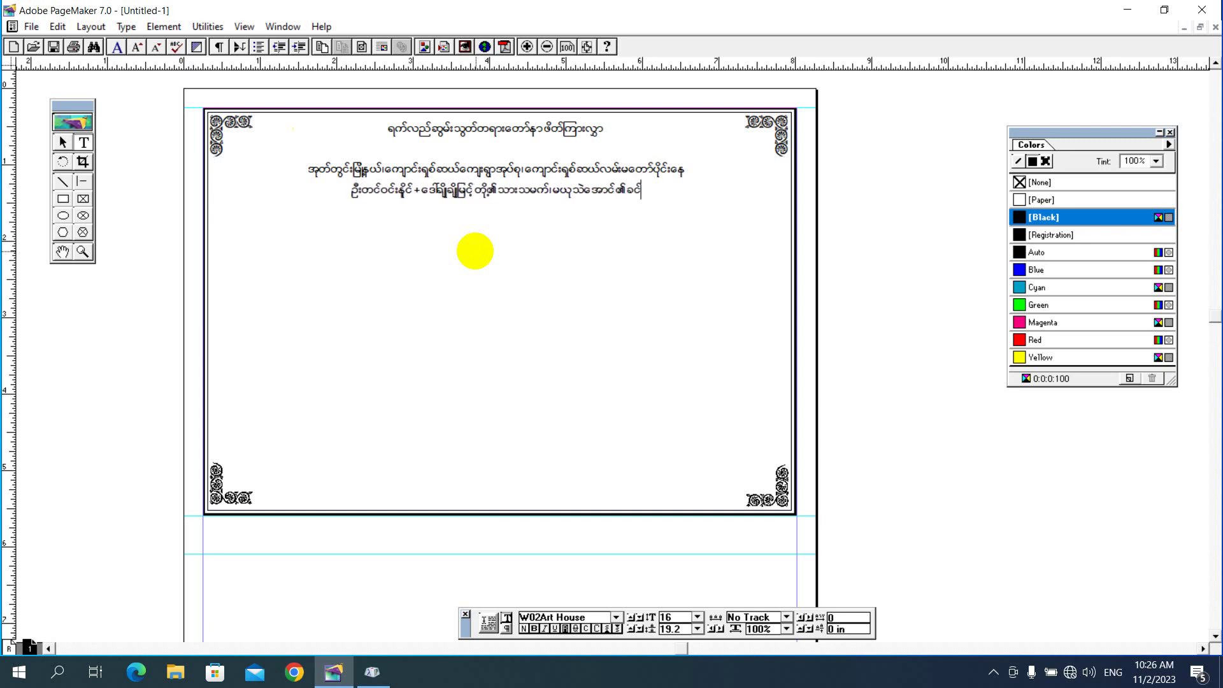
{"action": "type", "text": "ပွန်း"}
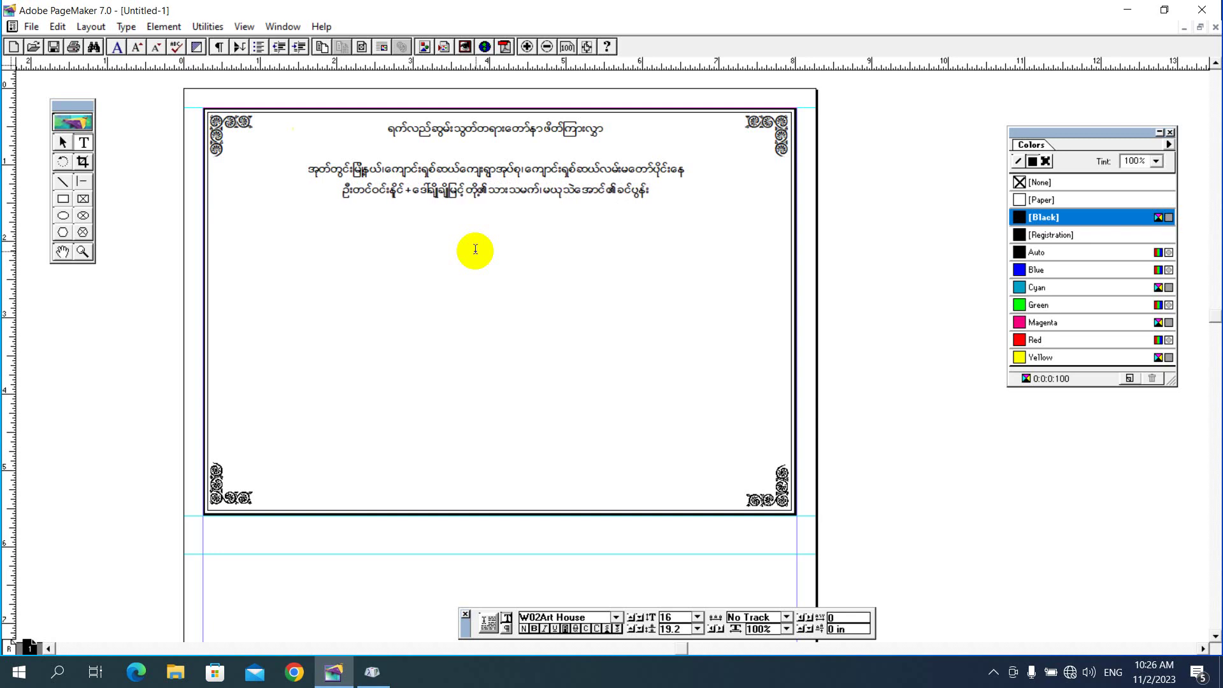
{"action": "type", "text": "။"}
{"action": "key", "text": "Return"}
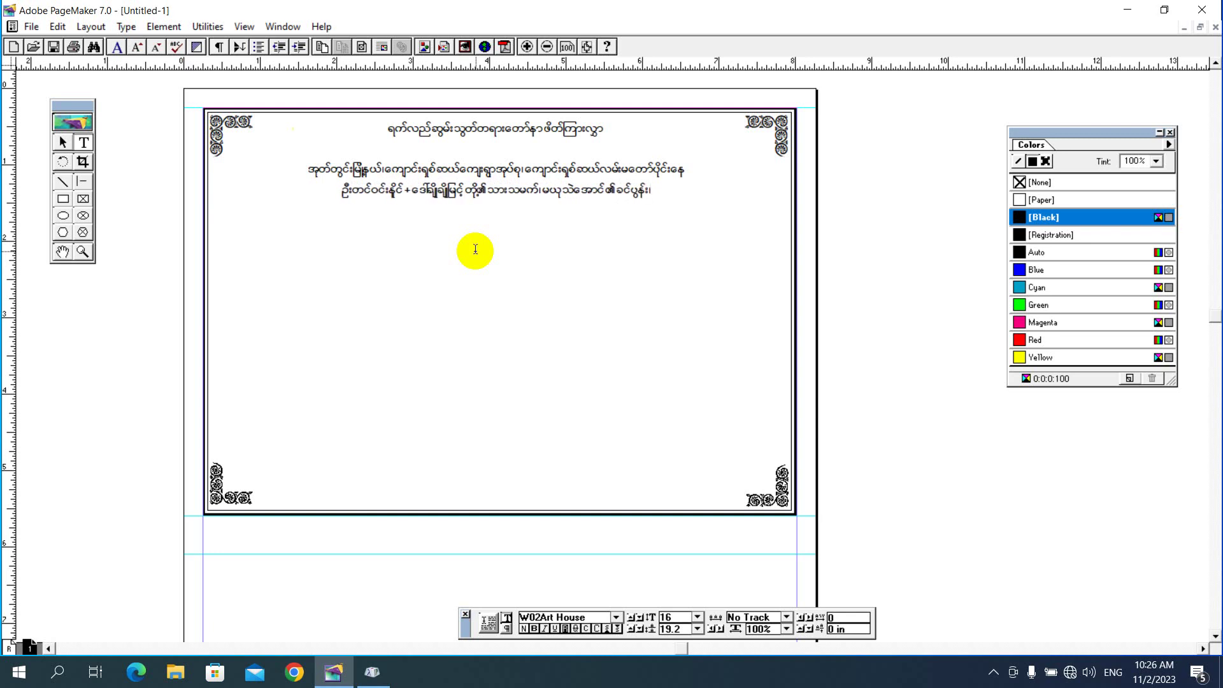
Type the line naming the son and his bracketed father, ending with သည်.
{"action": "type", "text": "သားလေ"}
{"action": "type", "text": "းမ"}
{"action": "type", "text": "ောင်အောင်ဘု"}
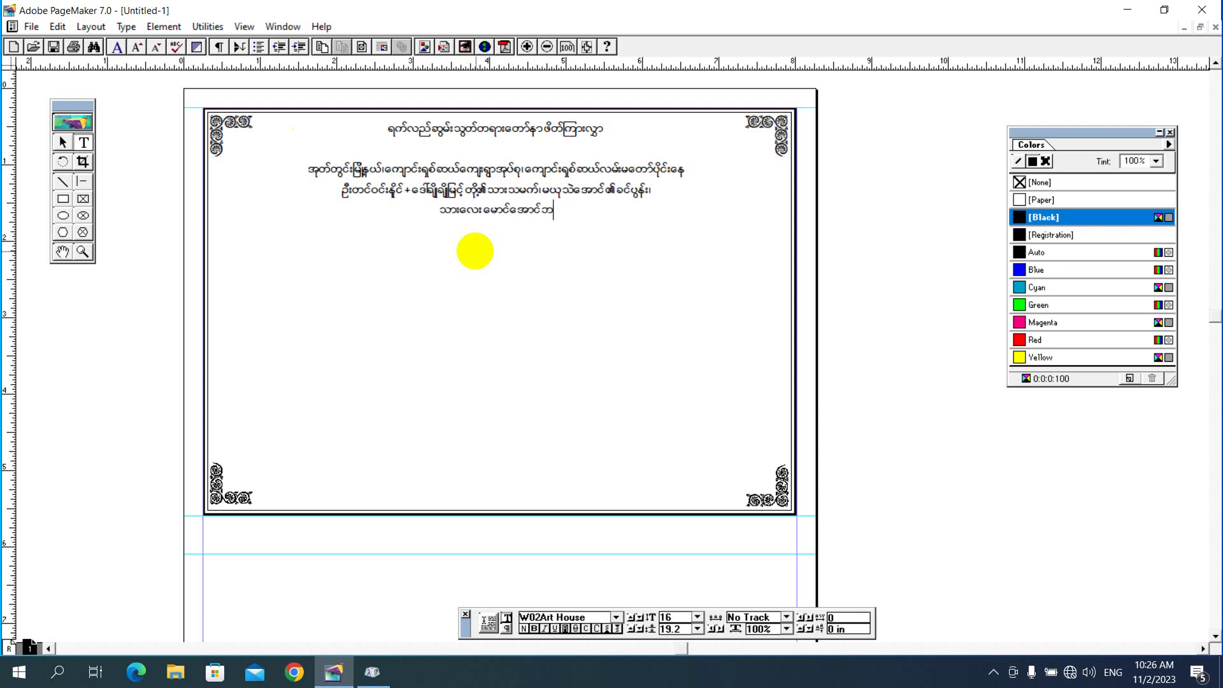
{"action": "type", "text": "န်း"}
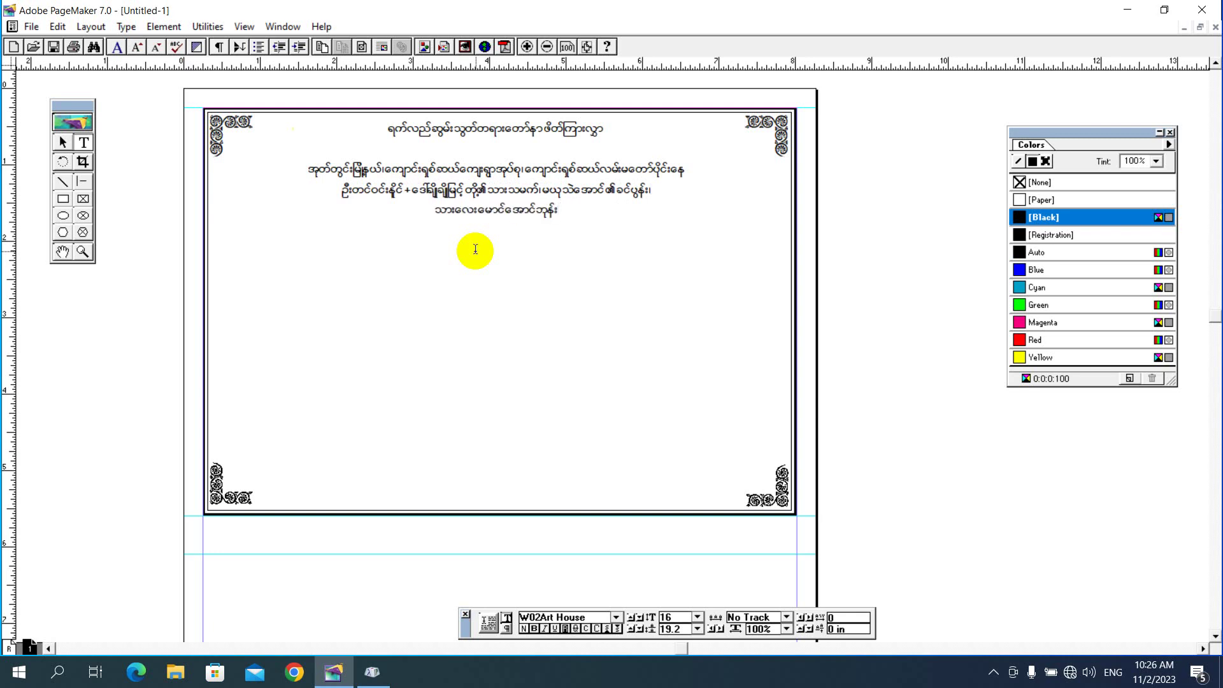
{"action": "type", "text": "ပြည့်လျ"}
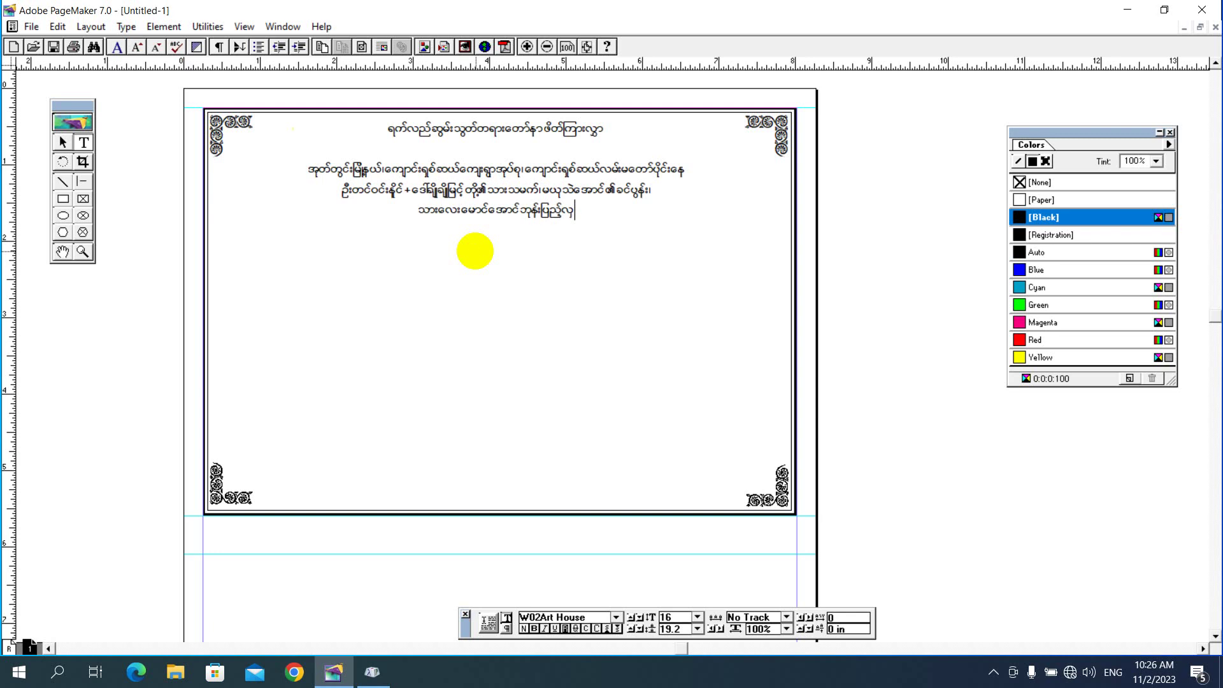
{"action": "type", "text": "ှံ"}
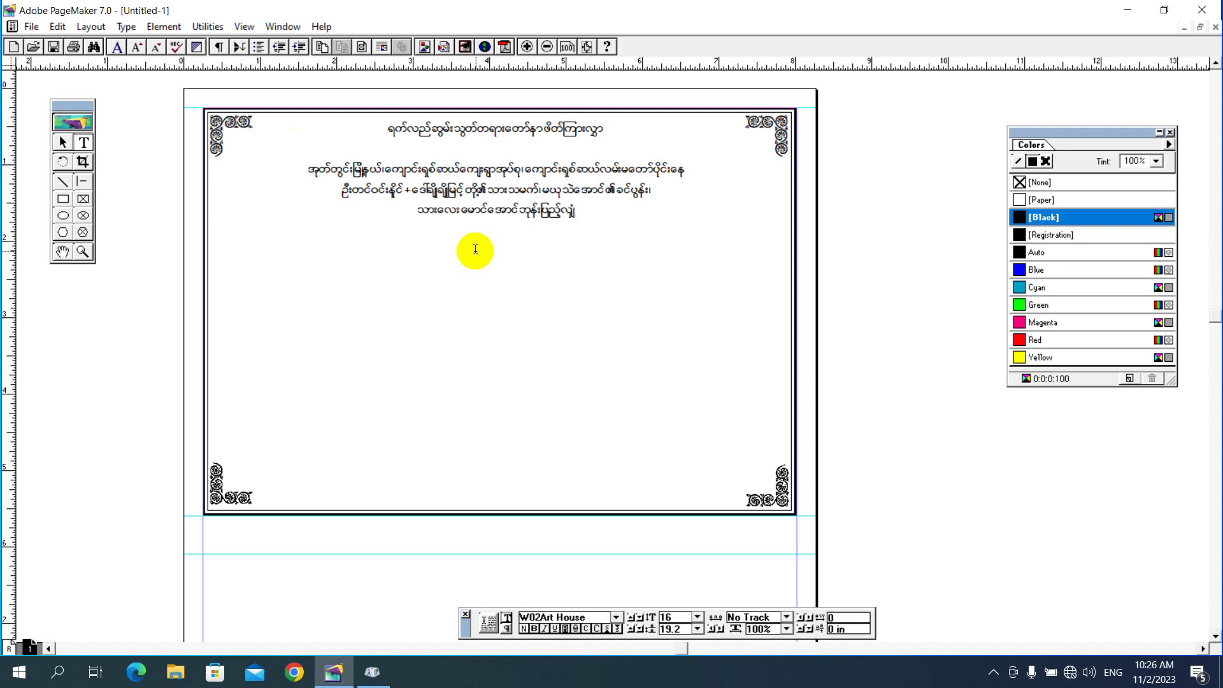
{"action": "type", "text": "၏ ဖ"}
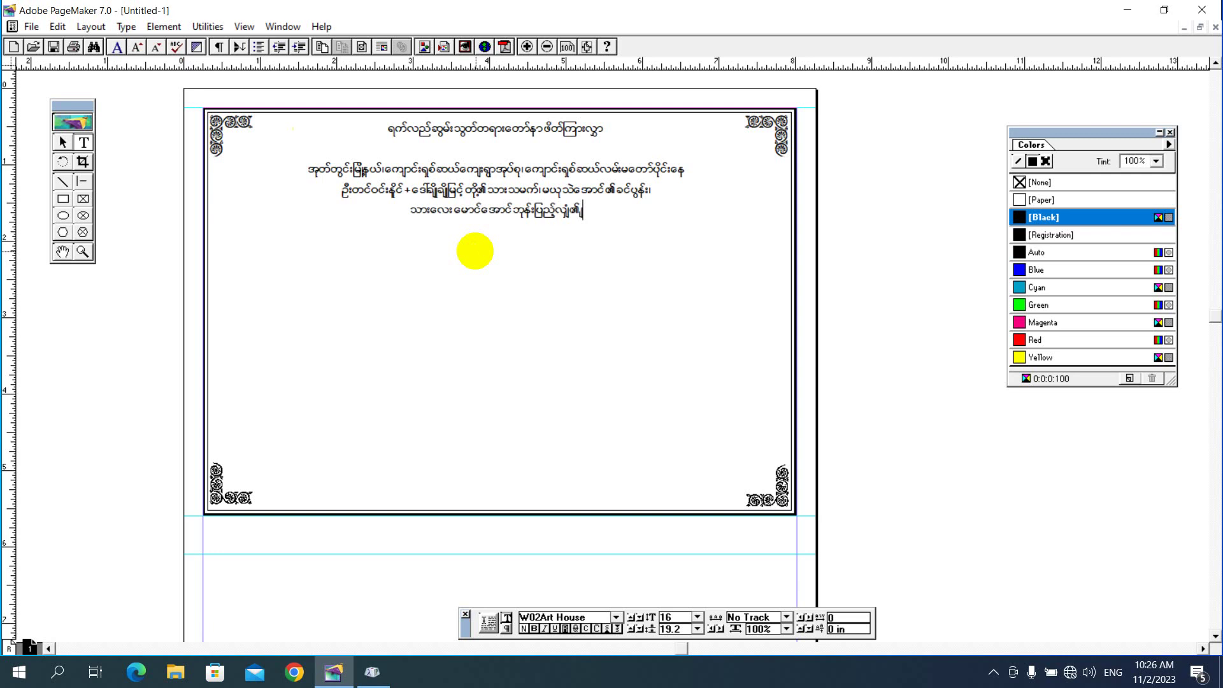
{"action": "type", "text": "ခင်"}
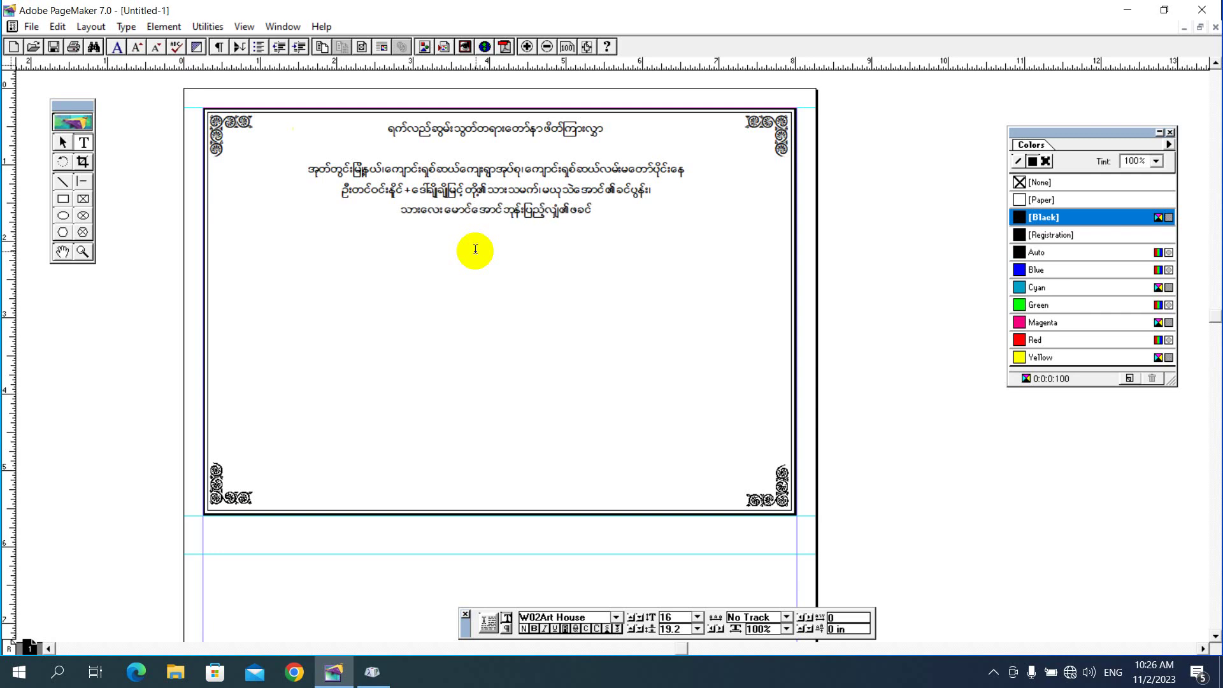
{"action": "type", "text": " ("}
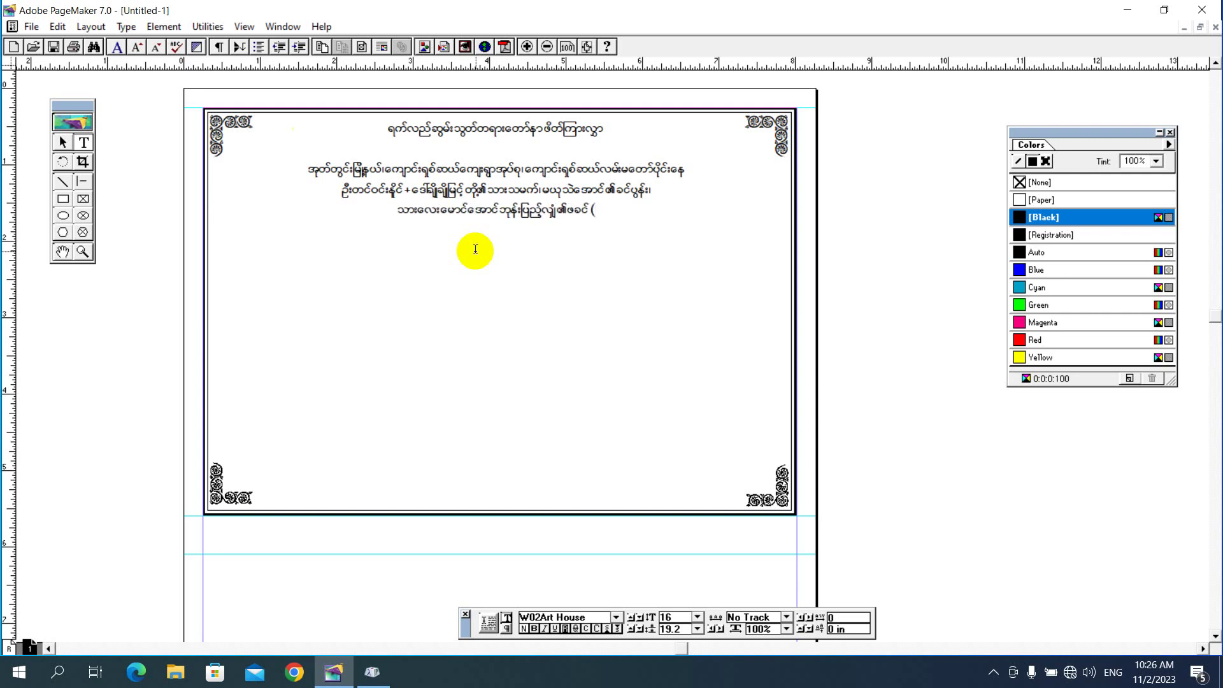
{"action": "type", "text": "ကိုအောင"}
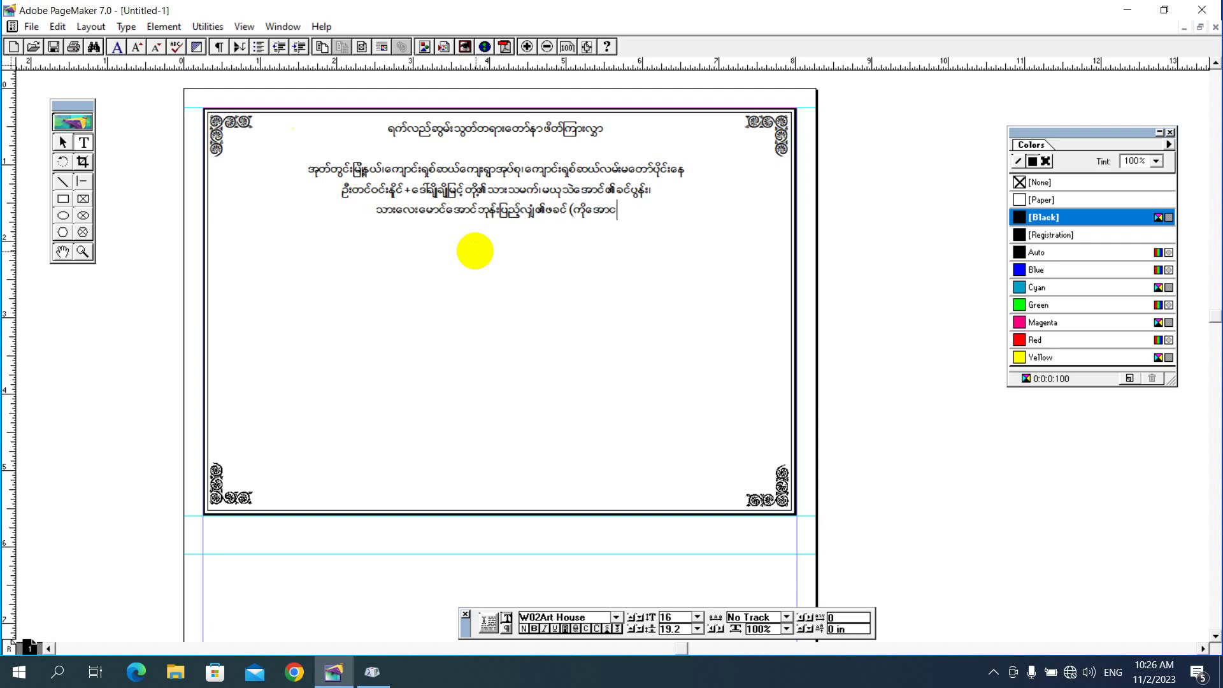
{"action": "type", "text": "မျ"}
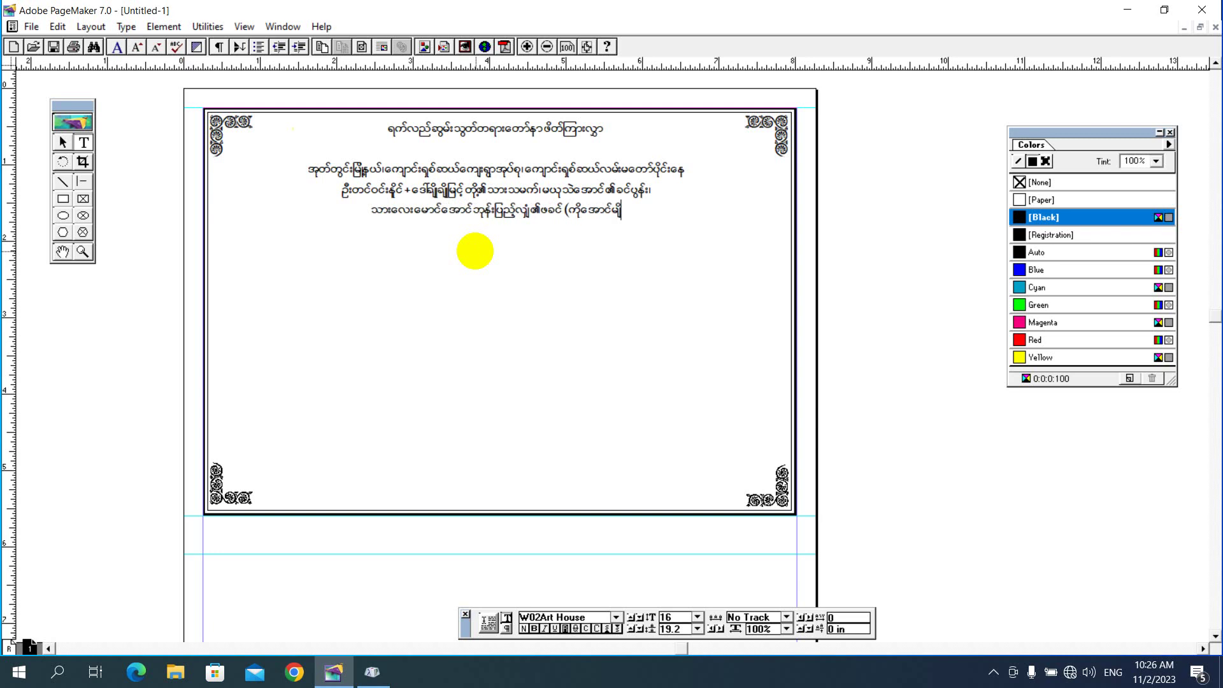
{"action": "type", "text": "ိုးသု"}
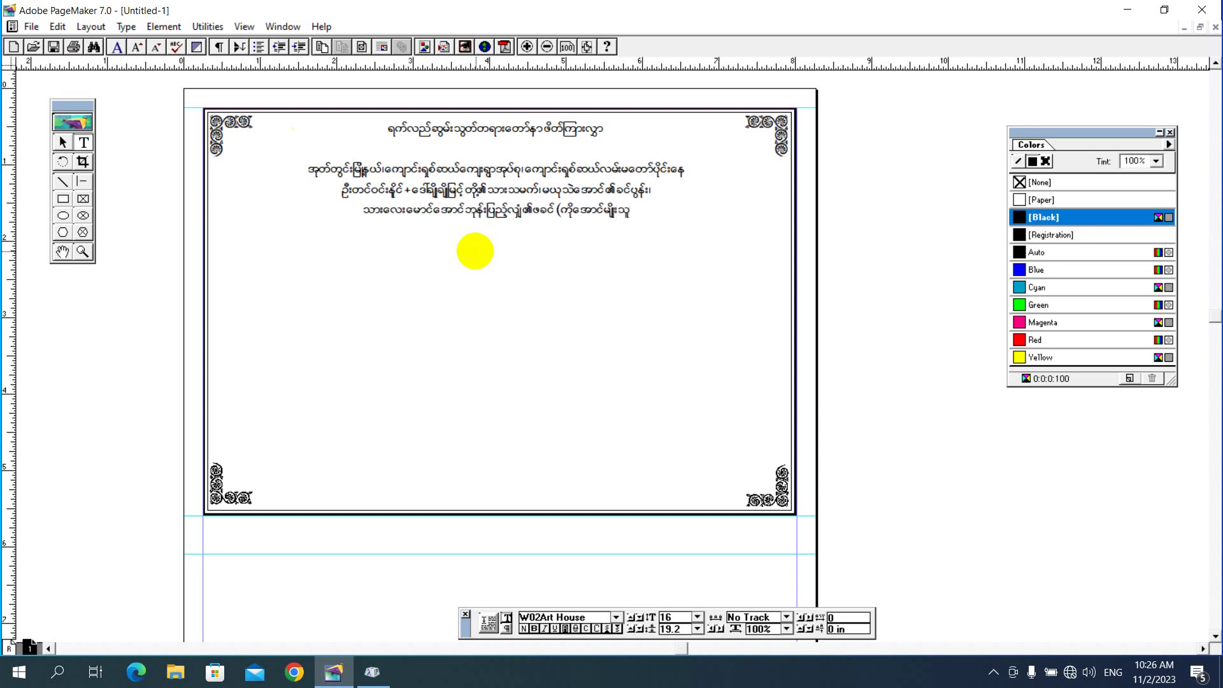
{"action": "type", "text": ") သည်"}
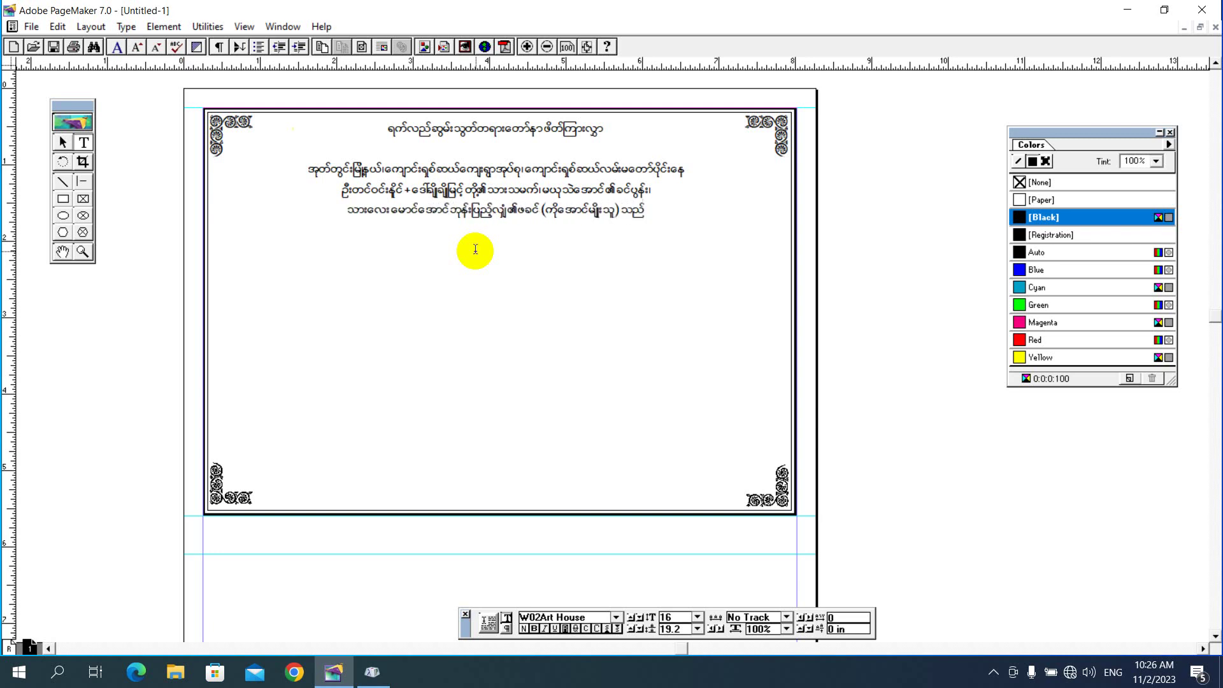
On a new line, type the date (၁၁-၈-၂၀၂၀) line ending ကွယ်လွန်သွားပါသဖြင့်, undoing one slip.
{"action": "key", "text": "Return"}
{"action": "type", "text": "("}
{"action": "type", "text": "၁၁"}
{"action": "type", "text": "-"}
{"action": "type", "text": "၈-"}
{"action": "type", "text": "၂၀"}
{"action": "type", "text": "၂၀)"}
{"action": "type", "text": "ရက်နေ"}
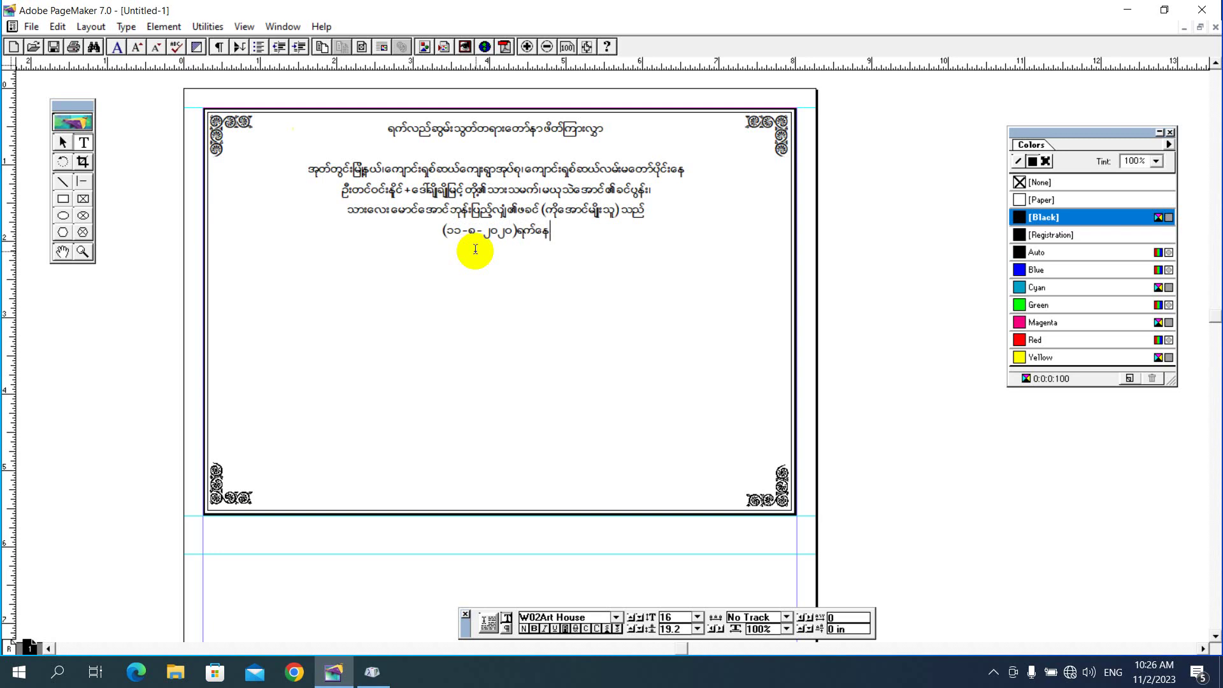
{"action": "type", "text": "့"}
{"action": "type", "text": "တွင်"}
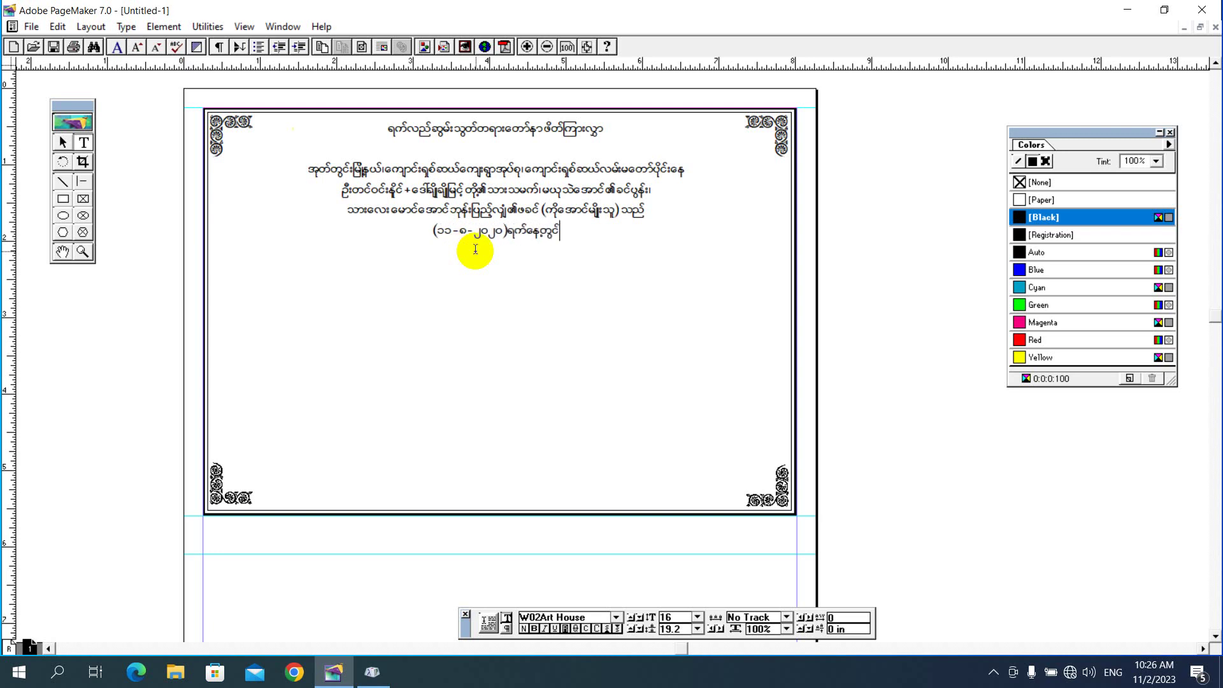
{"action": "type", "text": " ကွယ်လ"}
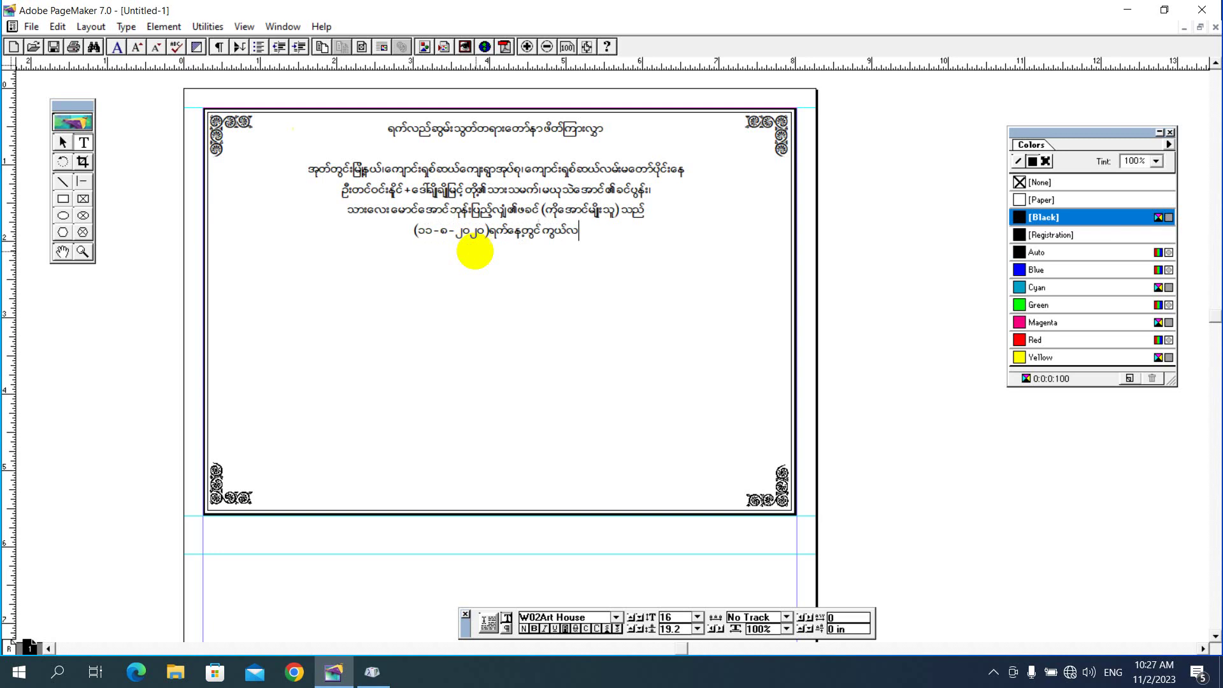
{"action": "key", "text": "ctrl+z"}
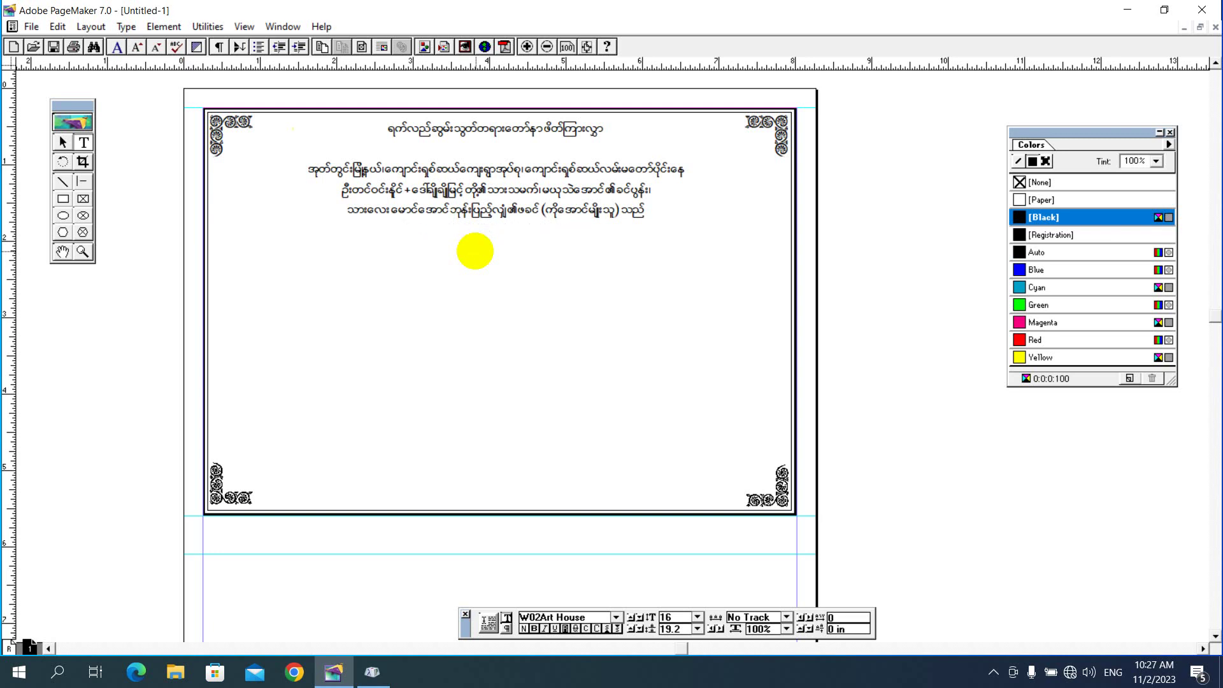
{"action": "type", "text": "ွန်သွားပါသဖြ"}
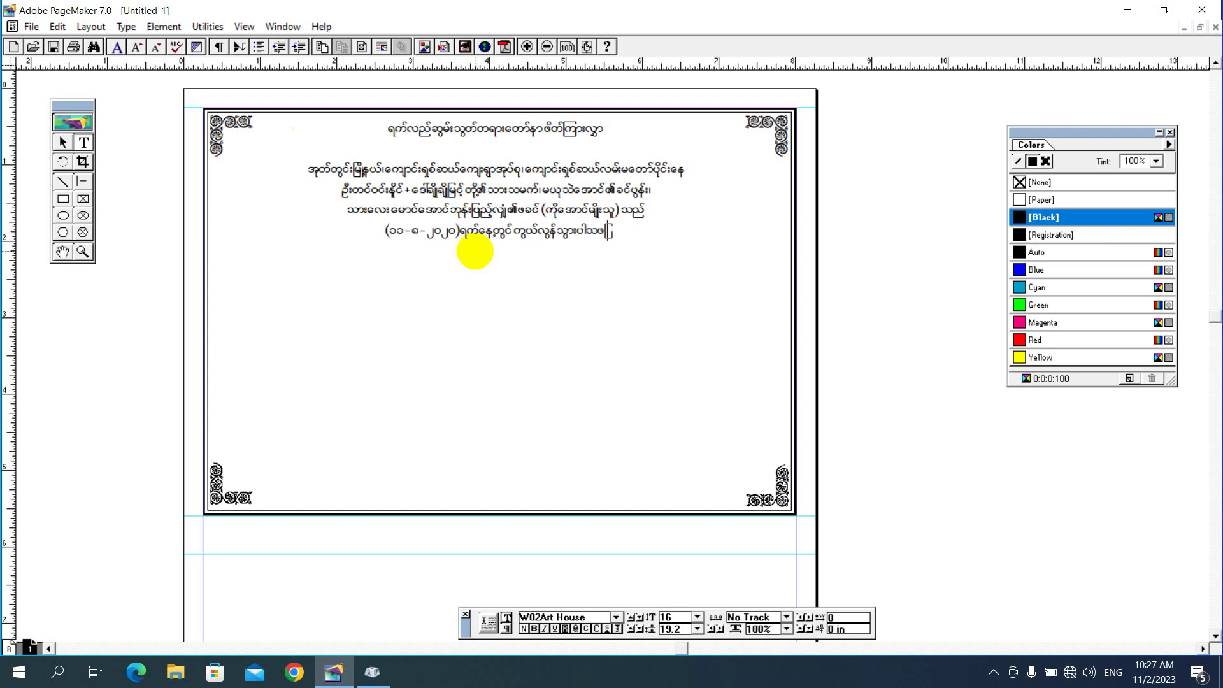
{"action": "type", "text": "င့်"}
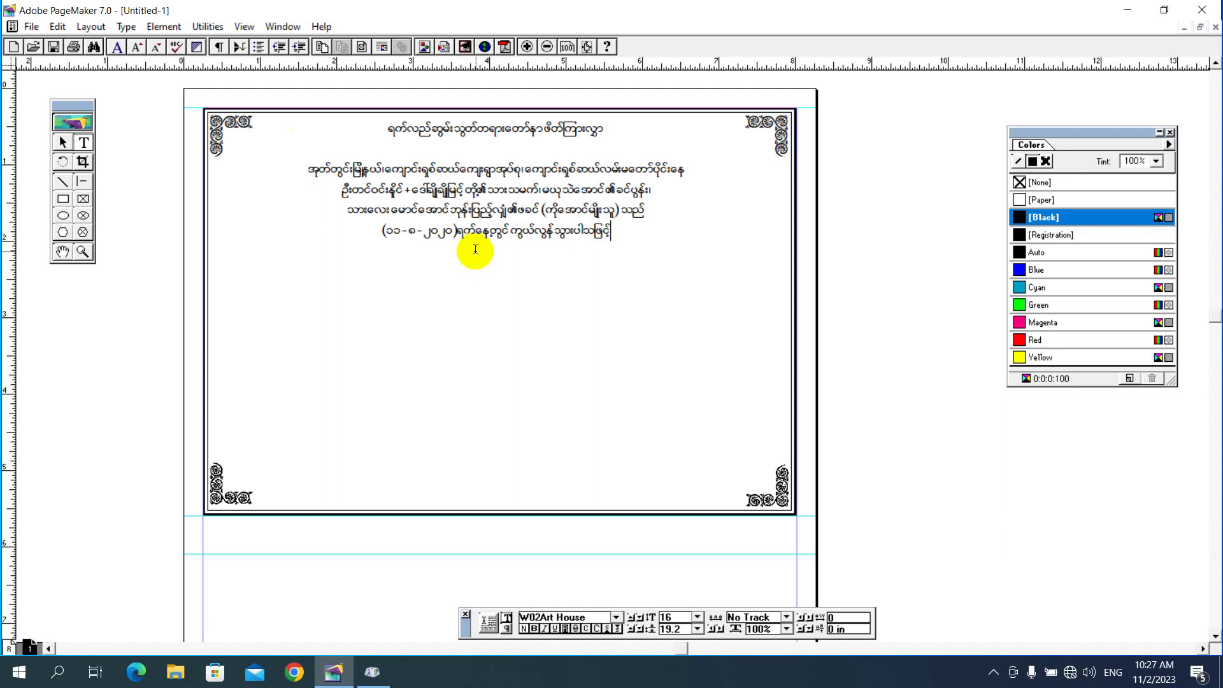
On a new line, type ကွယ်လွန်သူအား ရည်စူး၍ ကျန်ရစ်သူမိသားစ as the dedication line.
{"action": "key", "text": "Return"}
{"action": "type", "text": "ကွယ်လ"}
{"action": "type", "text": "ွန်သူ"}
{"action": "type", "text": "အား"}
{"action": "type", "text": " ရည်စ"}
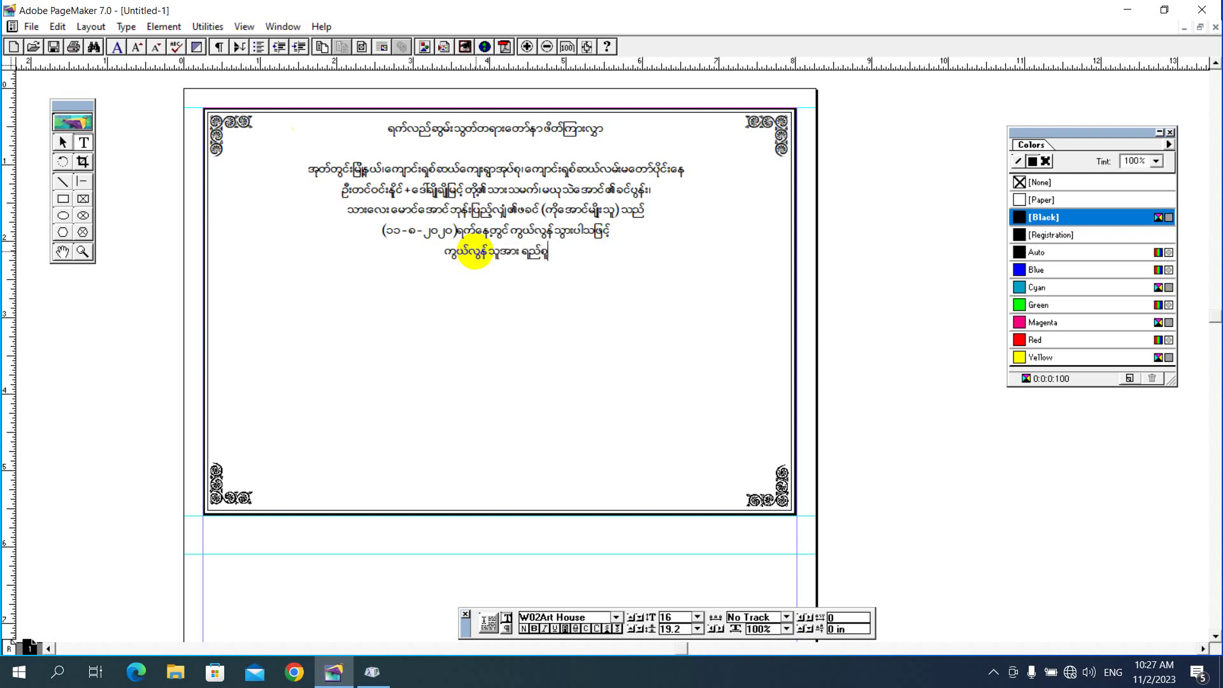
{"action": "type", "text": "ူး"}
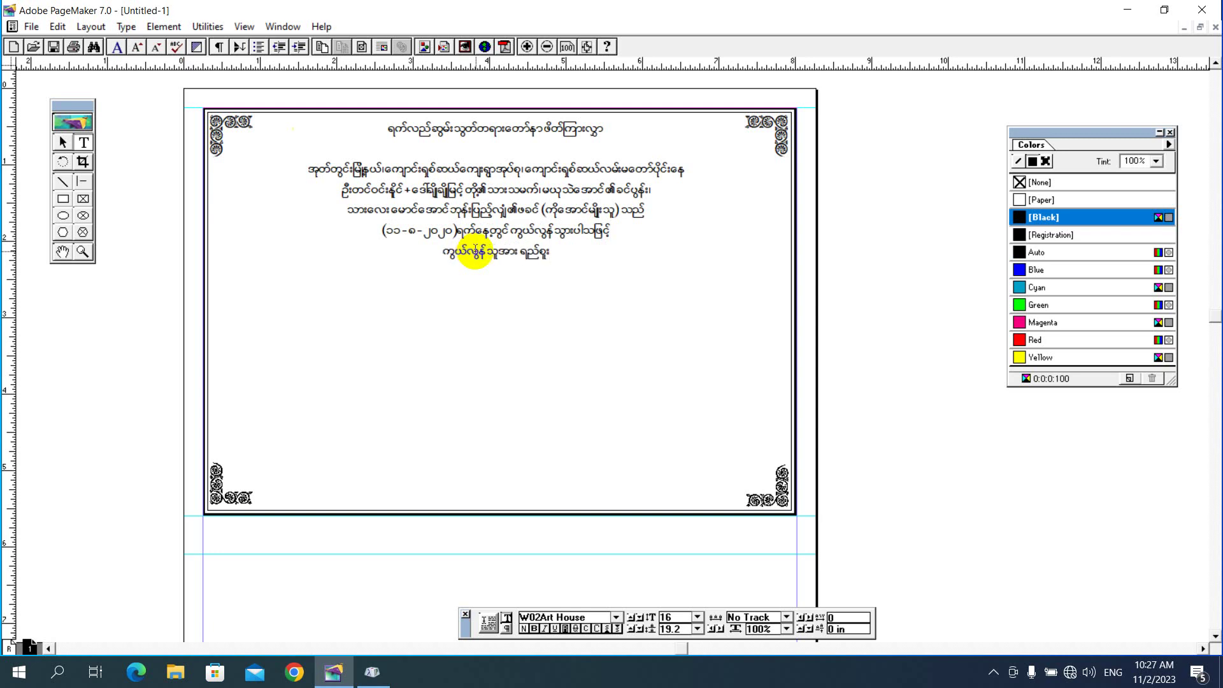
{"action": "type", "text": "၍"}
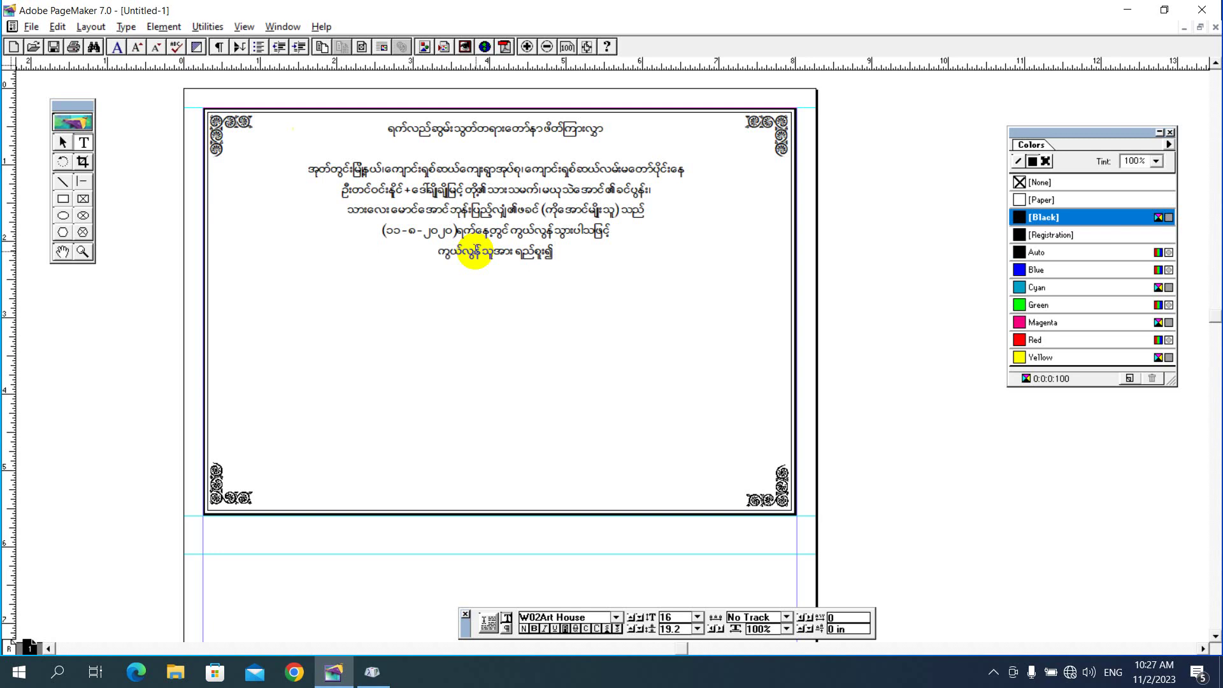
{"action": "type", "text": "ကျန်"}
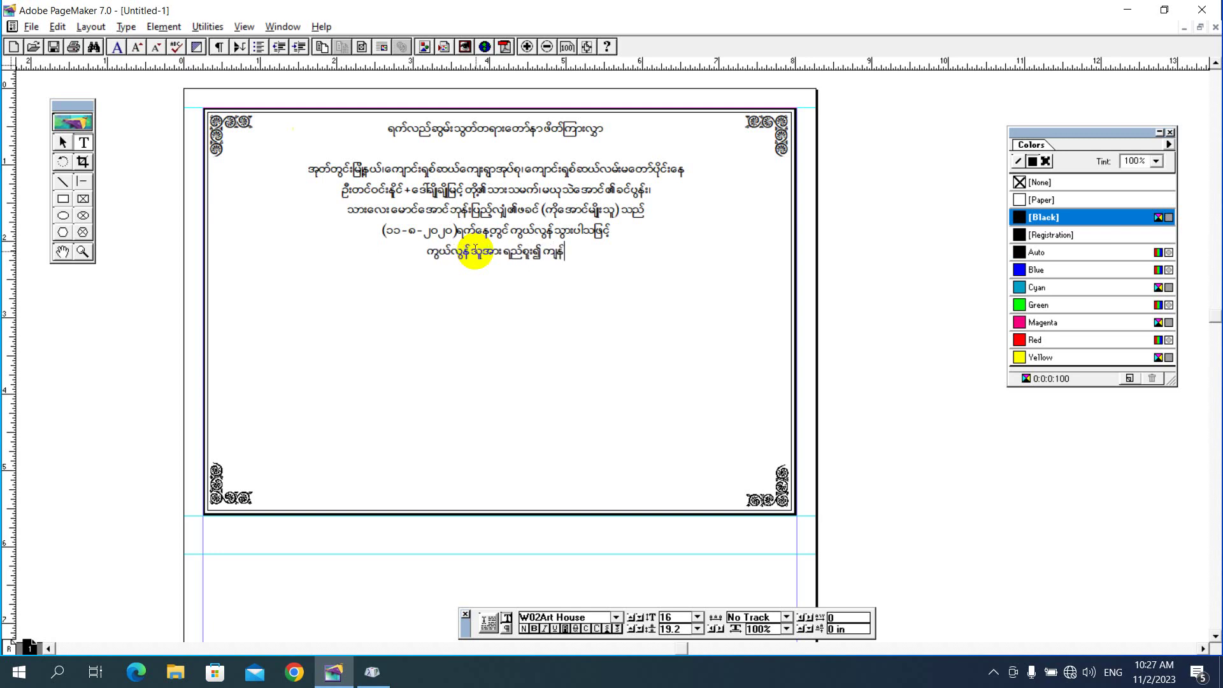
{"action": "type", "text": "ရစ်သူမိ"}
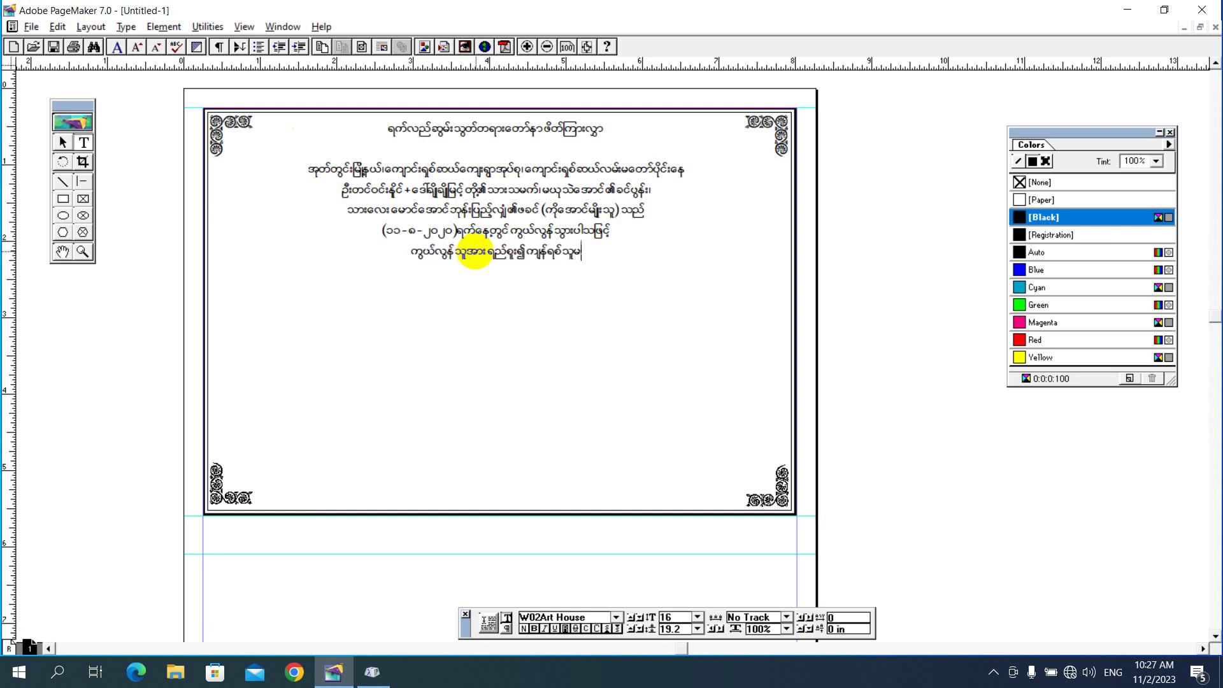
{"action": "type", "text": "သားစုတို့မှ သံ"}
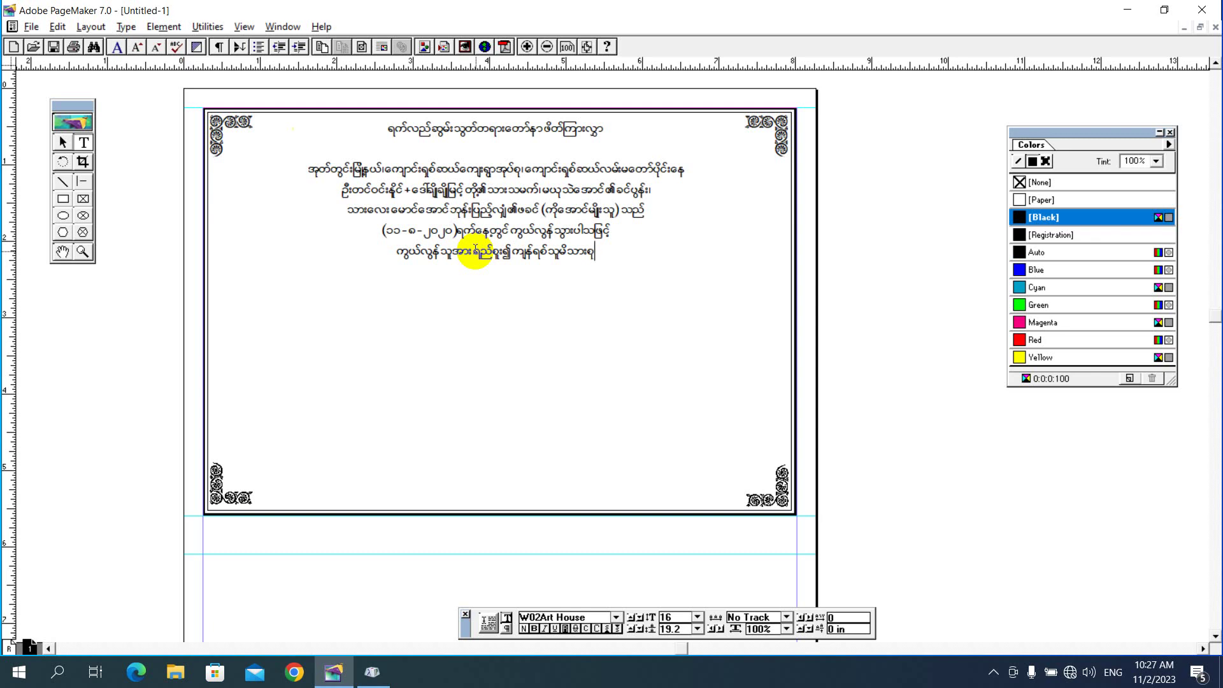
Lengthen the fifth Myanmar body line, then begin a sixth centred line beneath it.
{"action": "type", "text": "w"}
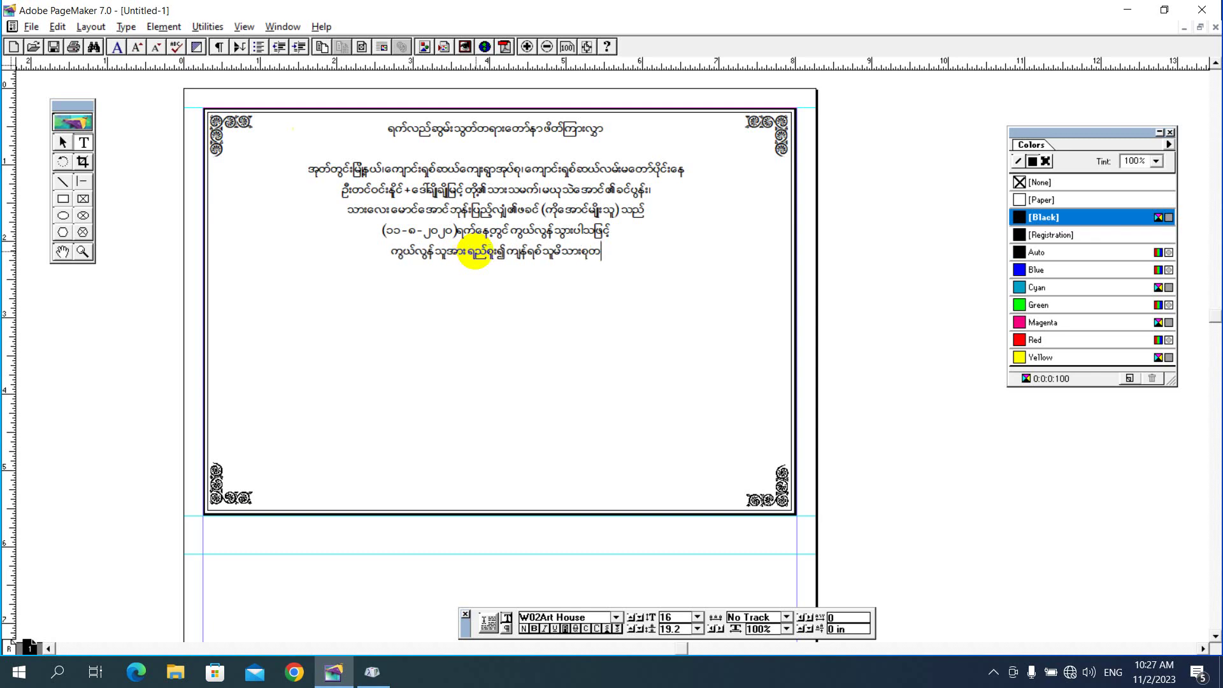
{"action": "type", "text": "hrS"}
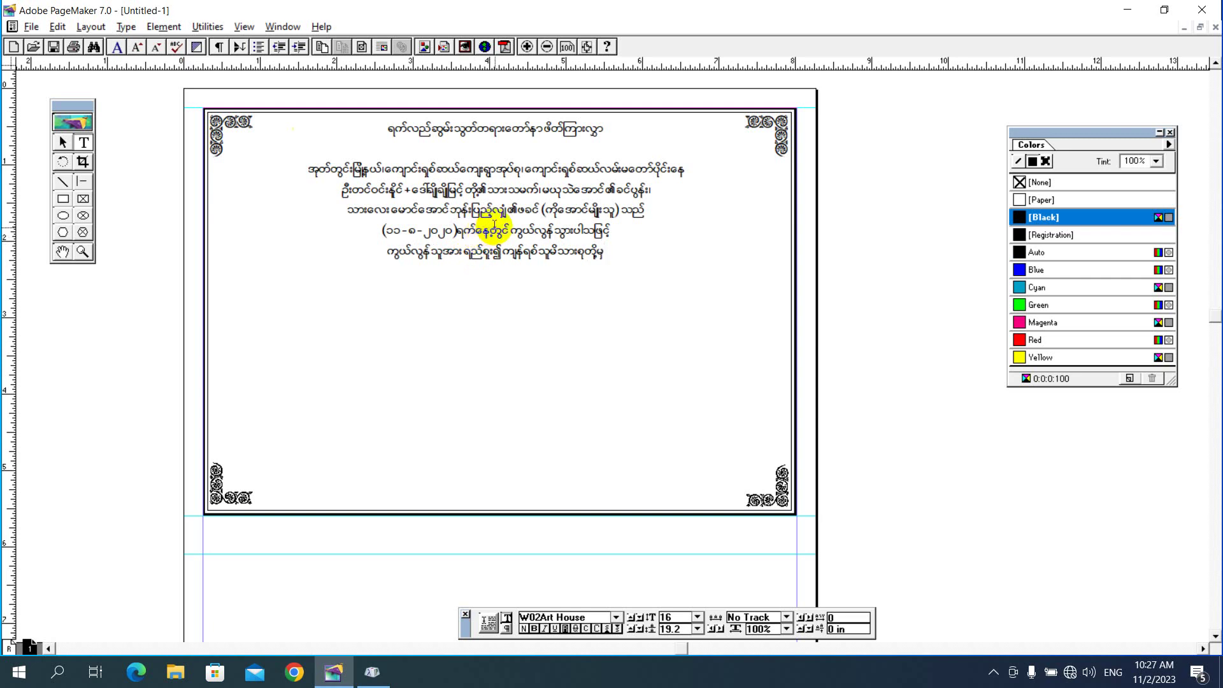
{"action": "type", "text": " oG"}
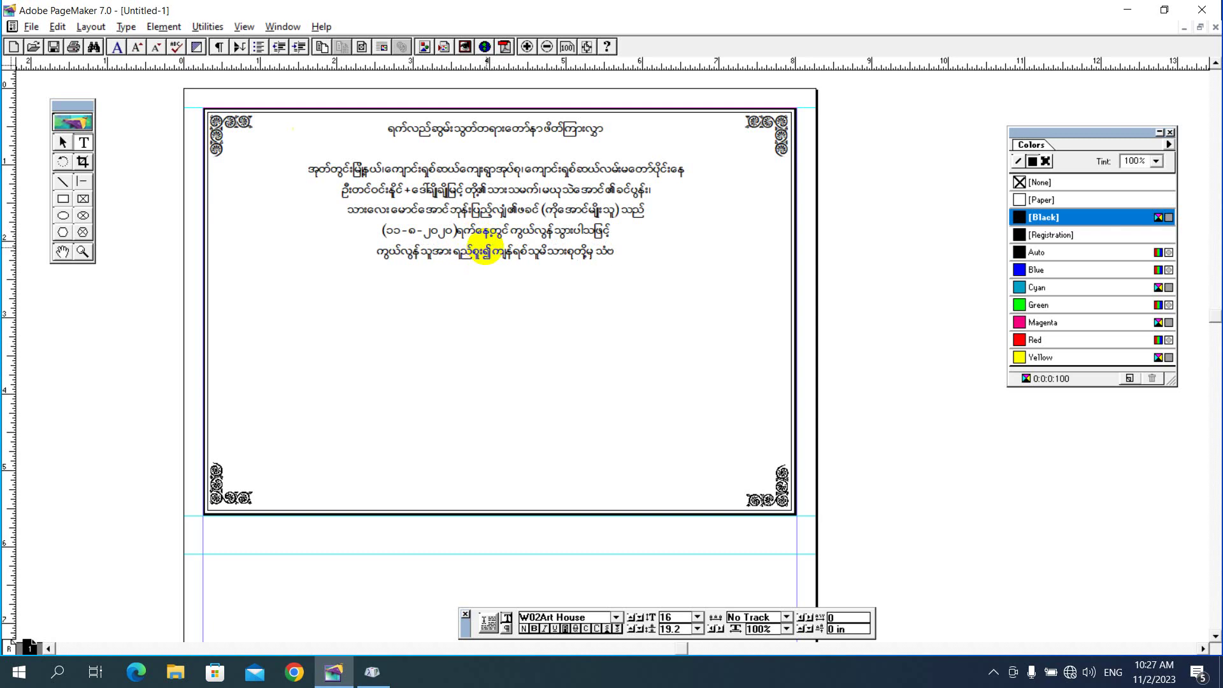
{"action": "key", "text": "BackSpace"}
{"action": "type", "text": "C"}
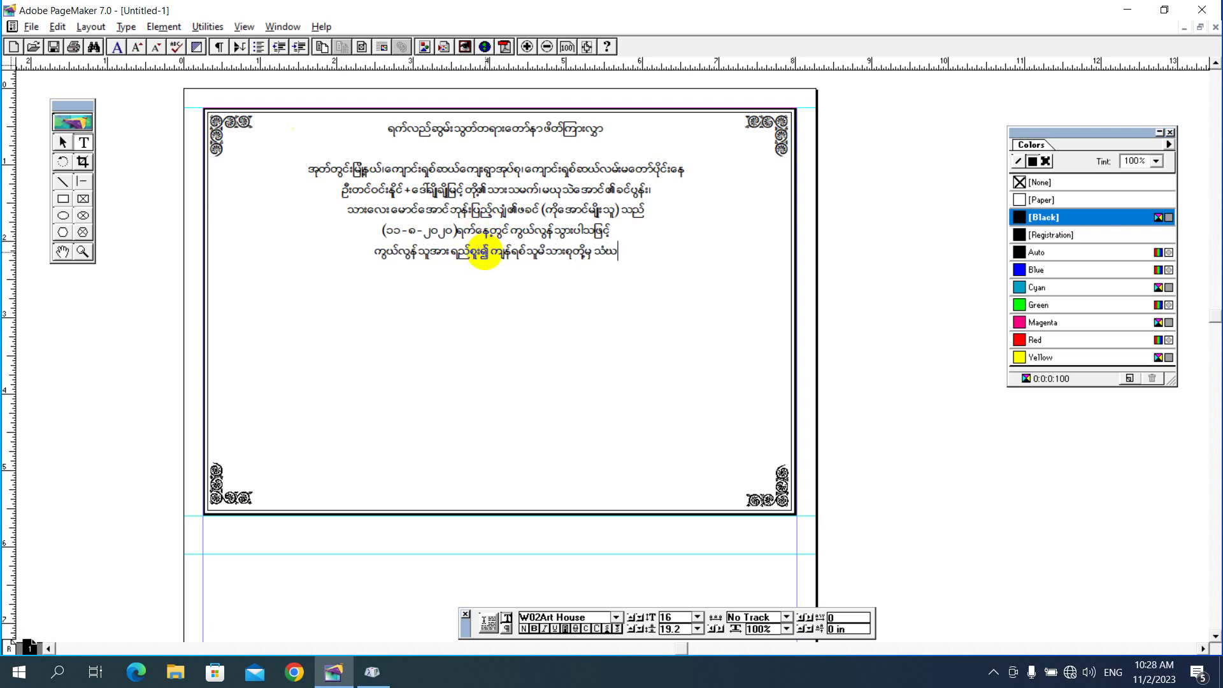
{"action": "type", "text": "m"}
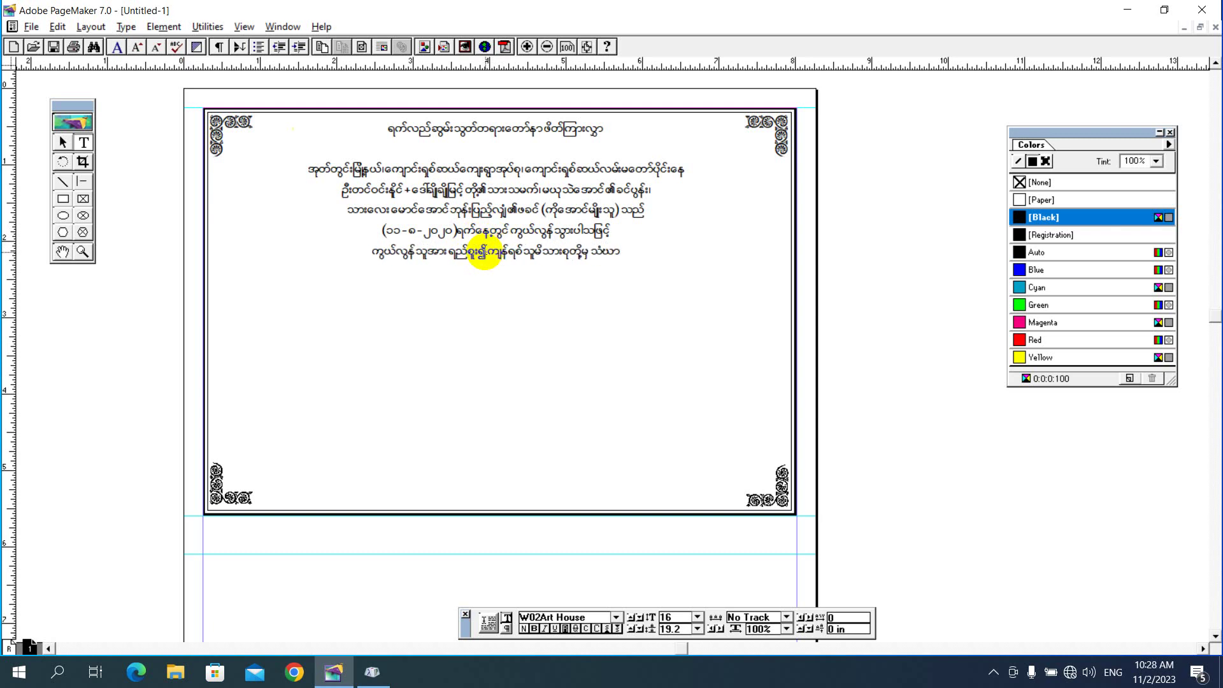
{"action": "type", "text": "awmt&"}
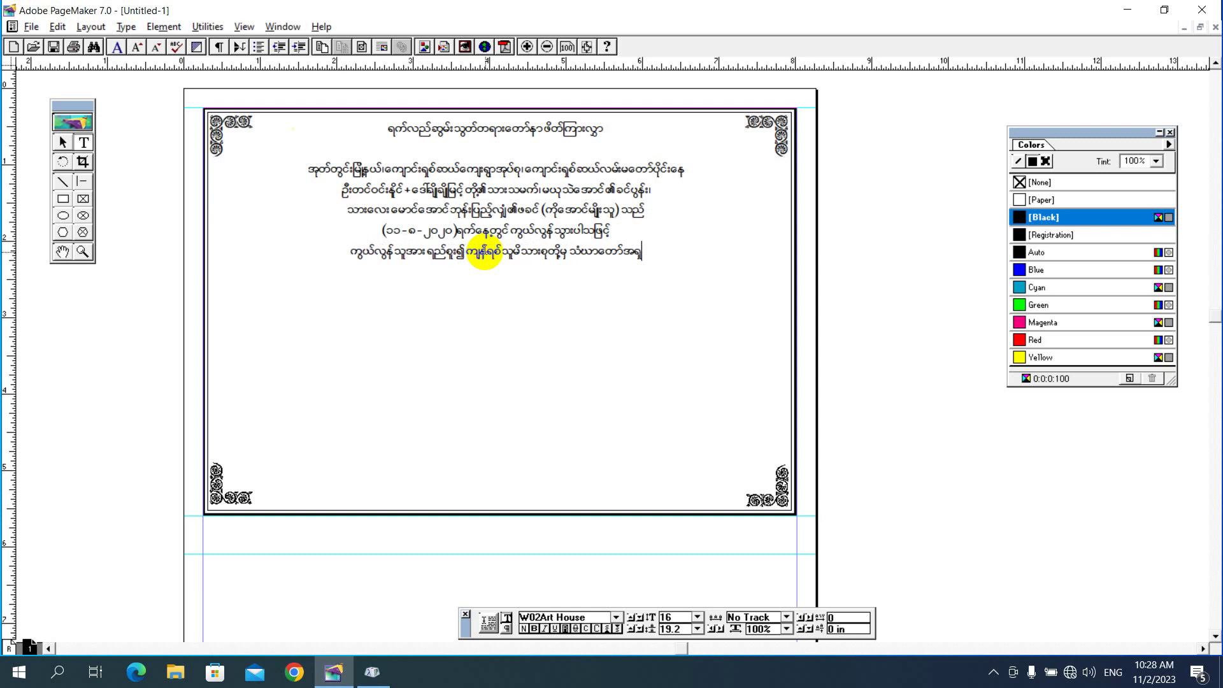
{"action": "type", "text": "Sifjrwf"}
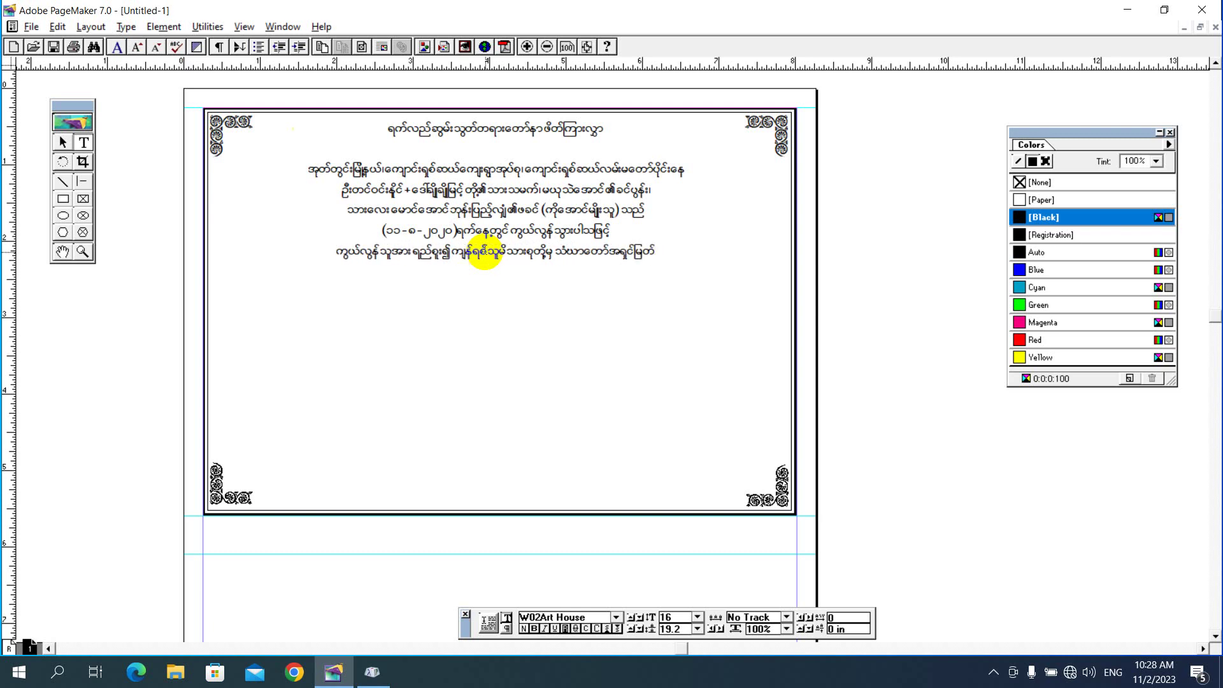
{"action": "type", "text": "wdkhtm;"}
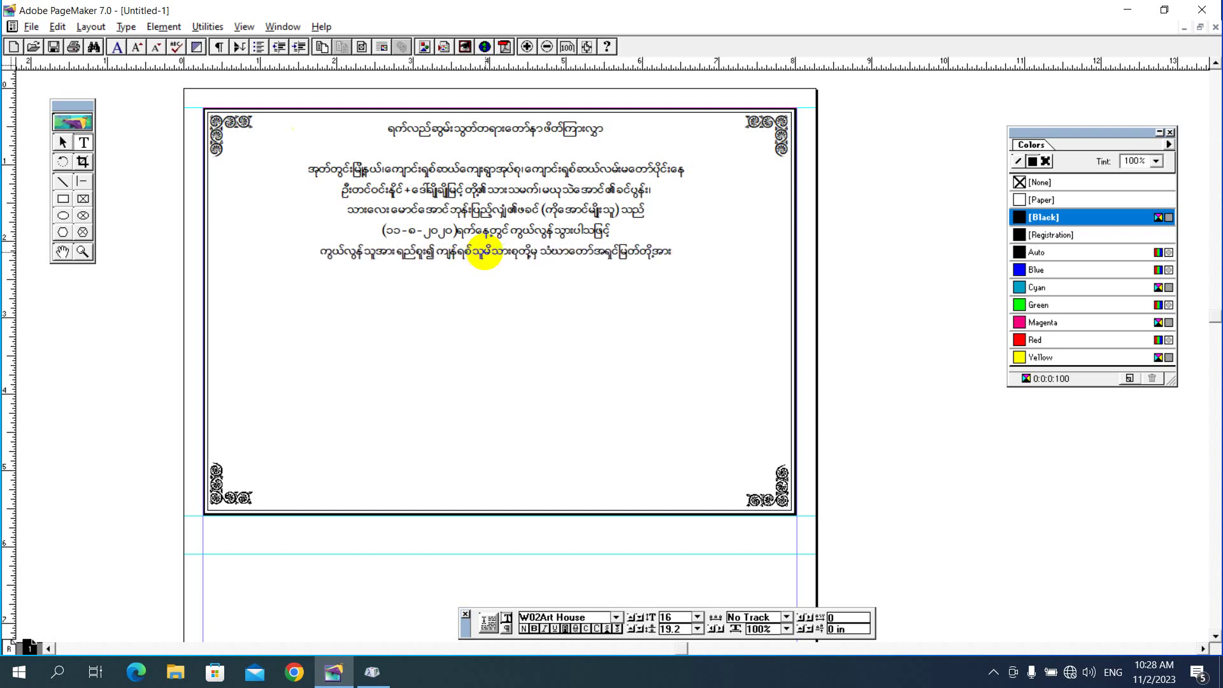
{"action": "key", "text": "Return"}
{"action": "type", "text": "q"}
{"action": "type", "text": "rf;tp"}
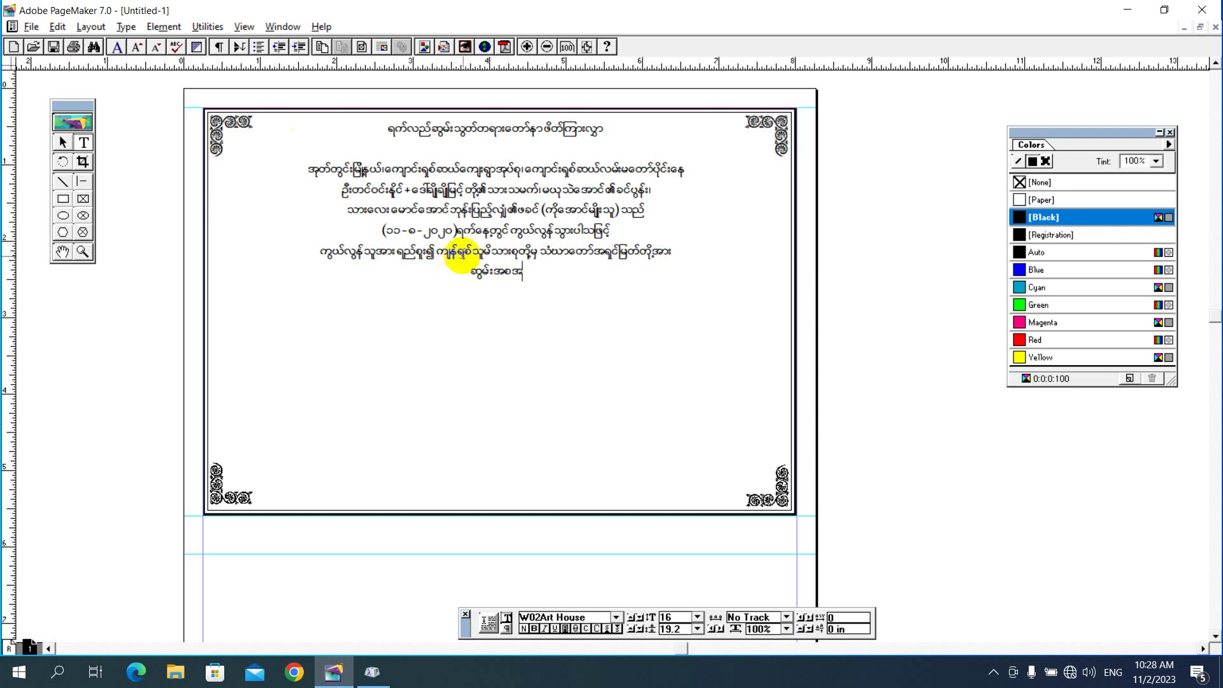
{"action": "type", "text": "vSlz"}
{"action": "type", "text": "G&f"}
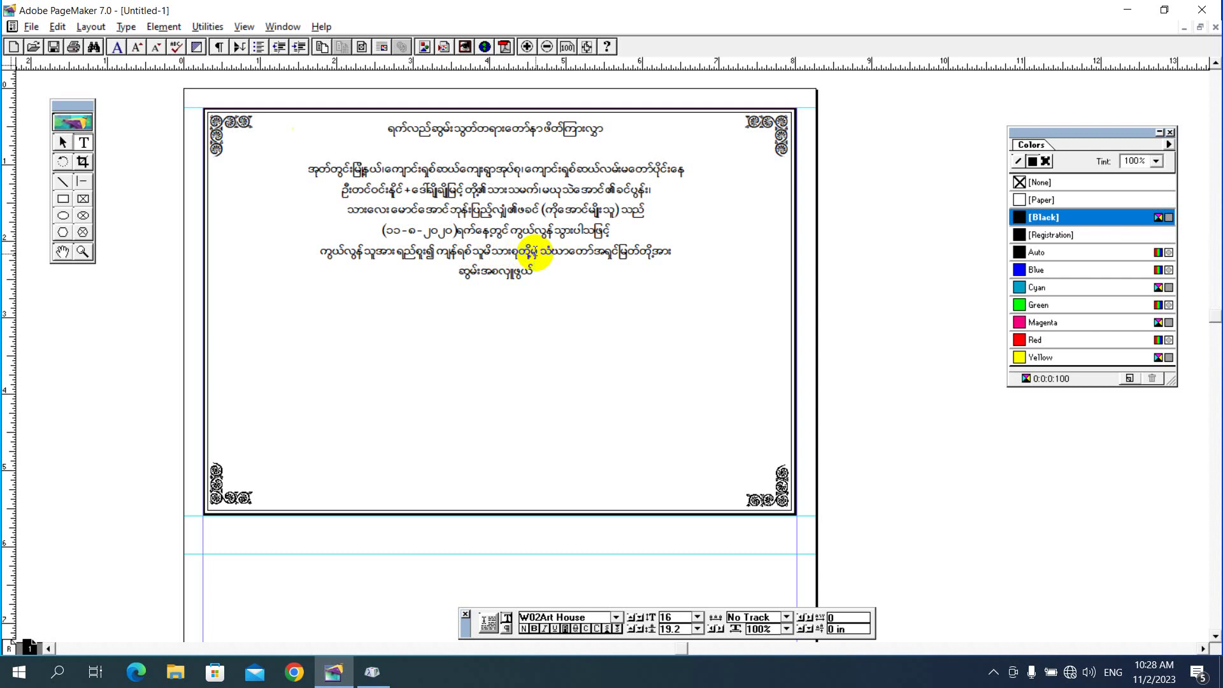
Type more Myanmar invitation text so the sixth line fills and wraps onto a seventh.
{"action": "type", "text": "ဝတ"}
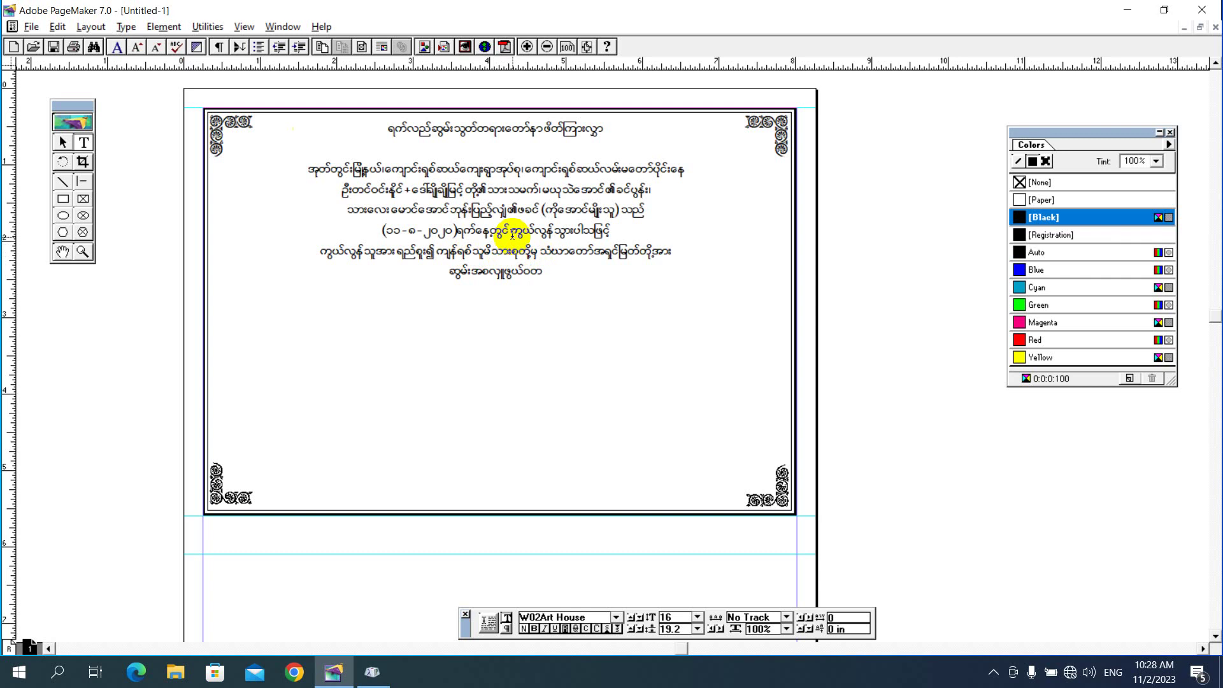
{"action": "type", "text": "္တု"}
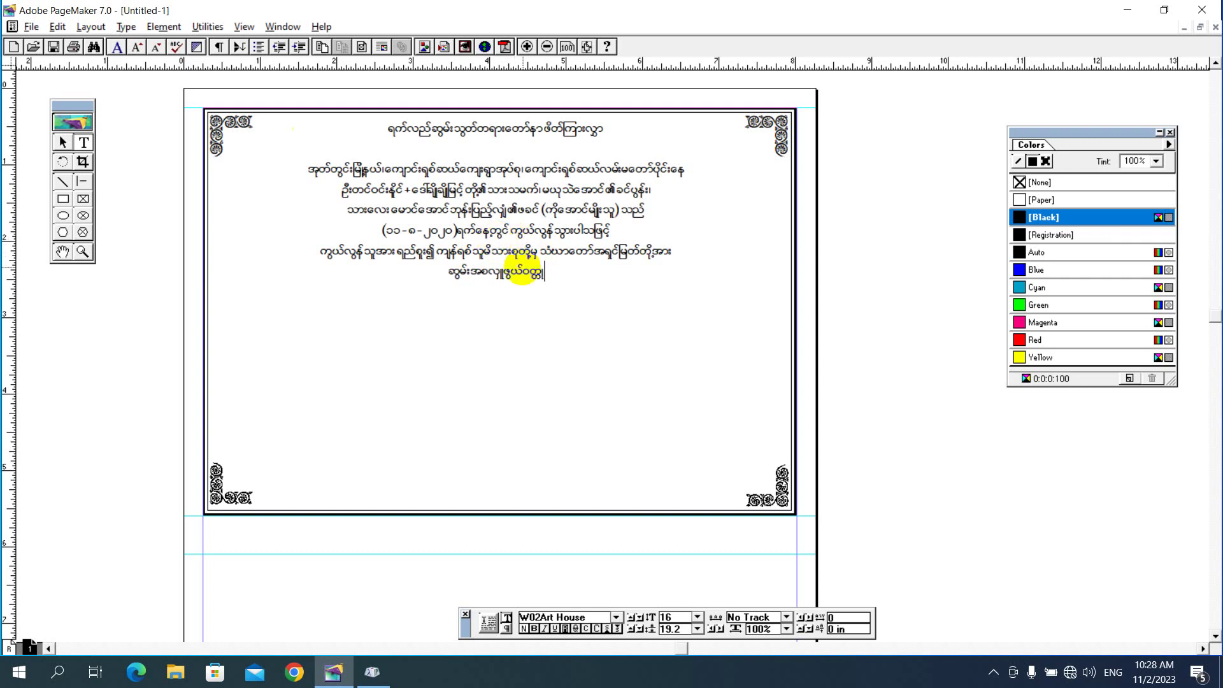
{"action": "type", "text": "၊ အ"}
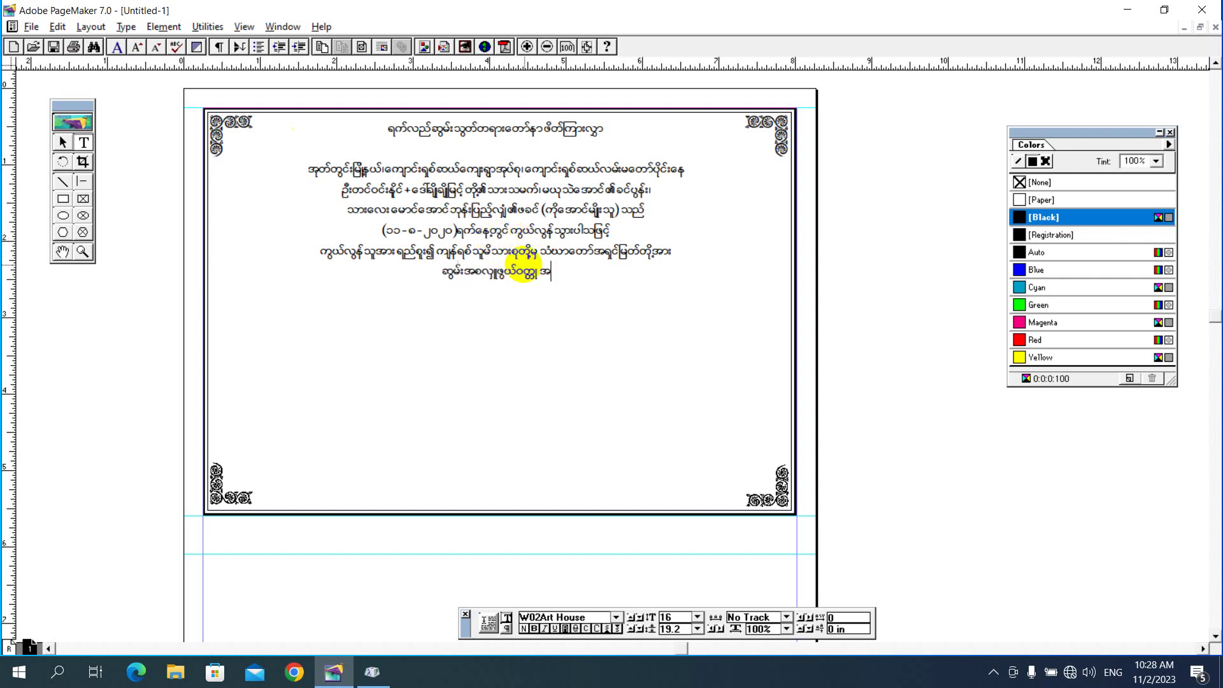
{"action": "type", "text": "ရစုစု"}
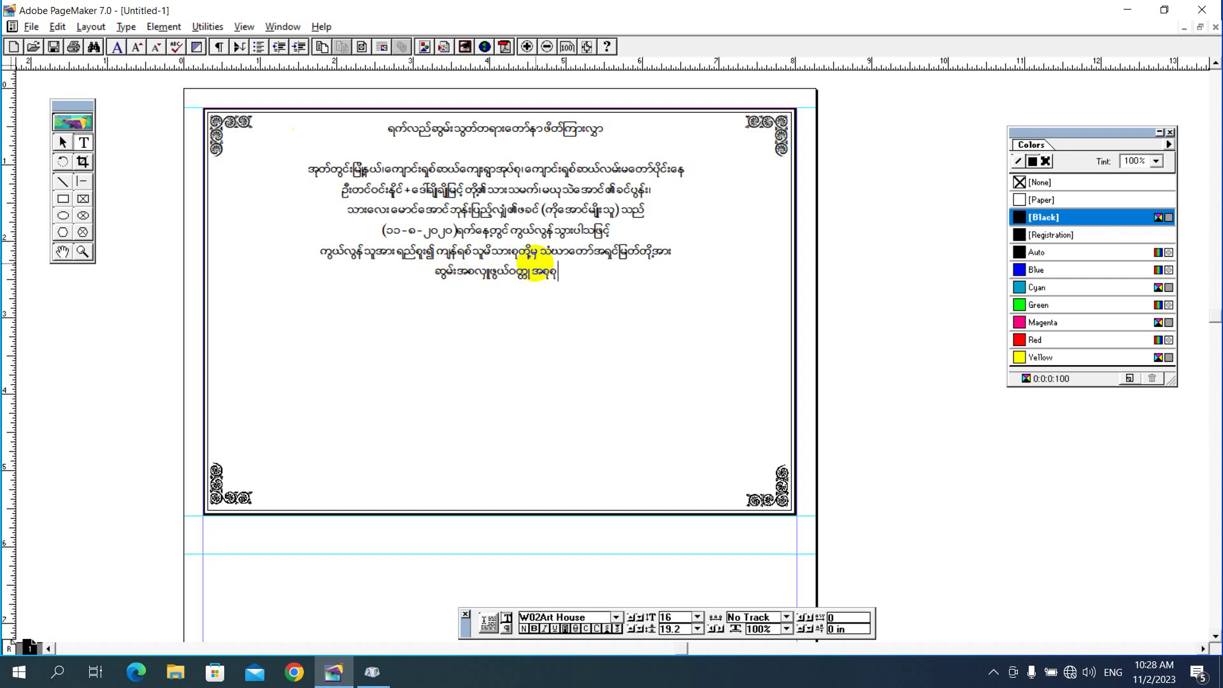
{"action": "type", "text": "တ်"}
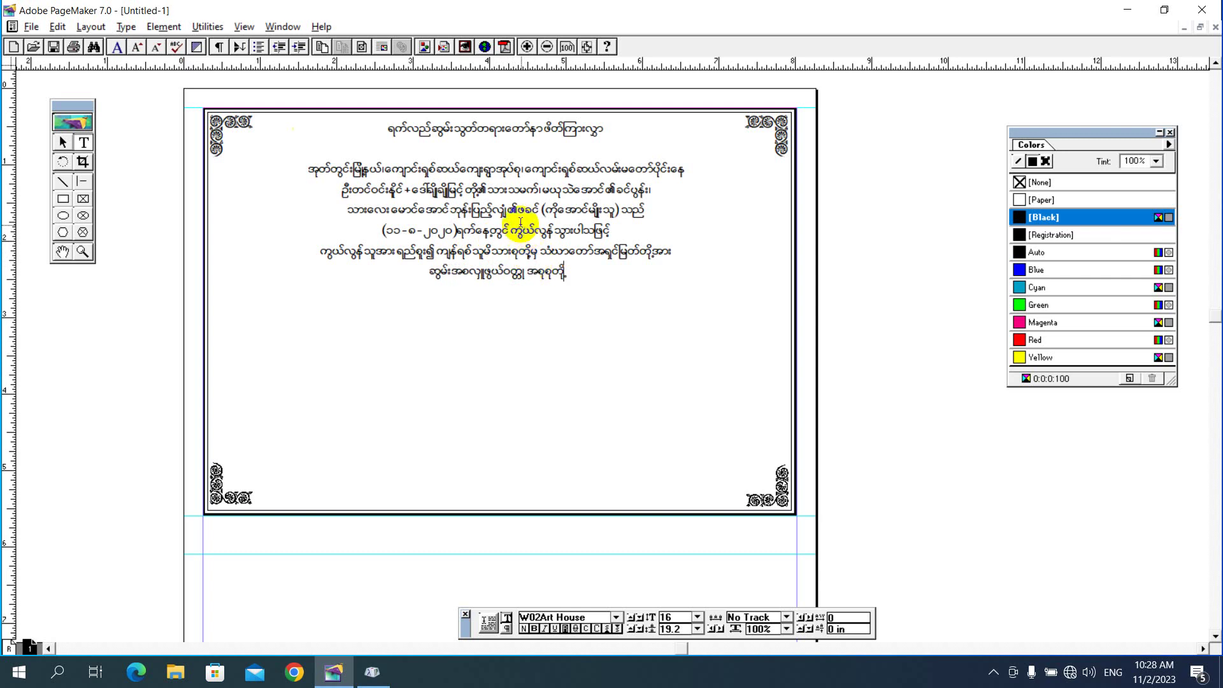
{"action": "type", "text": "ကို"}
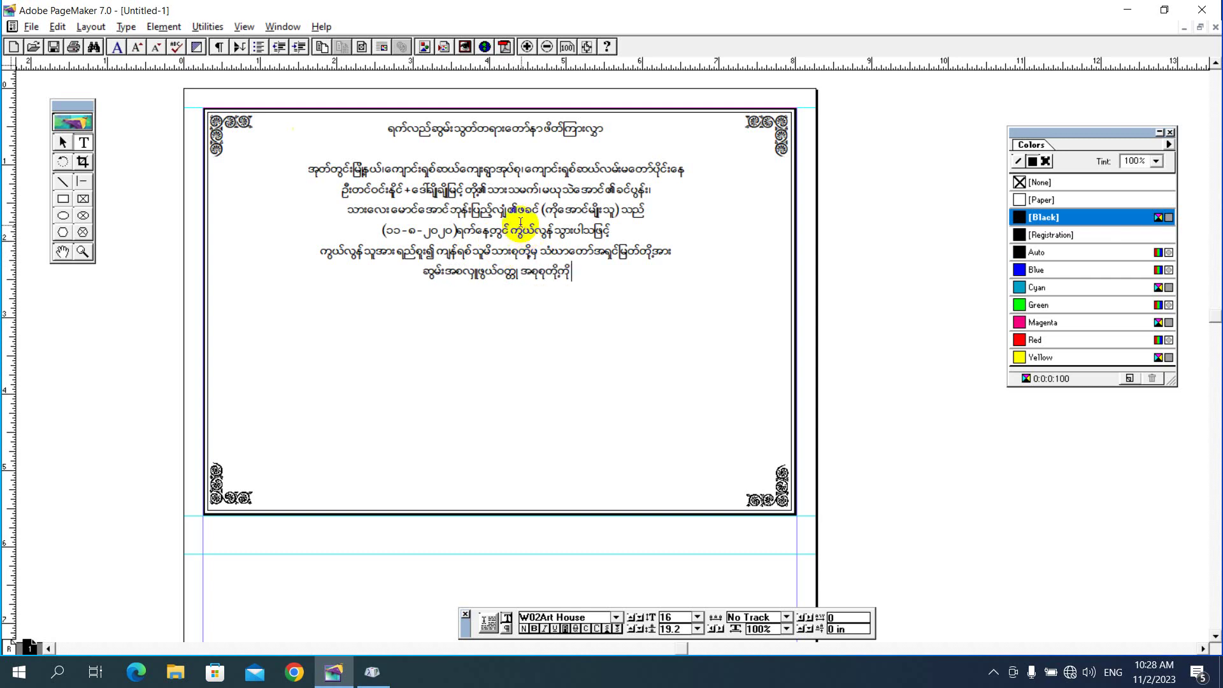
{"action": "type", "text": " လု"}
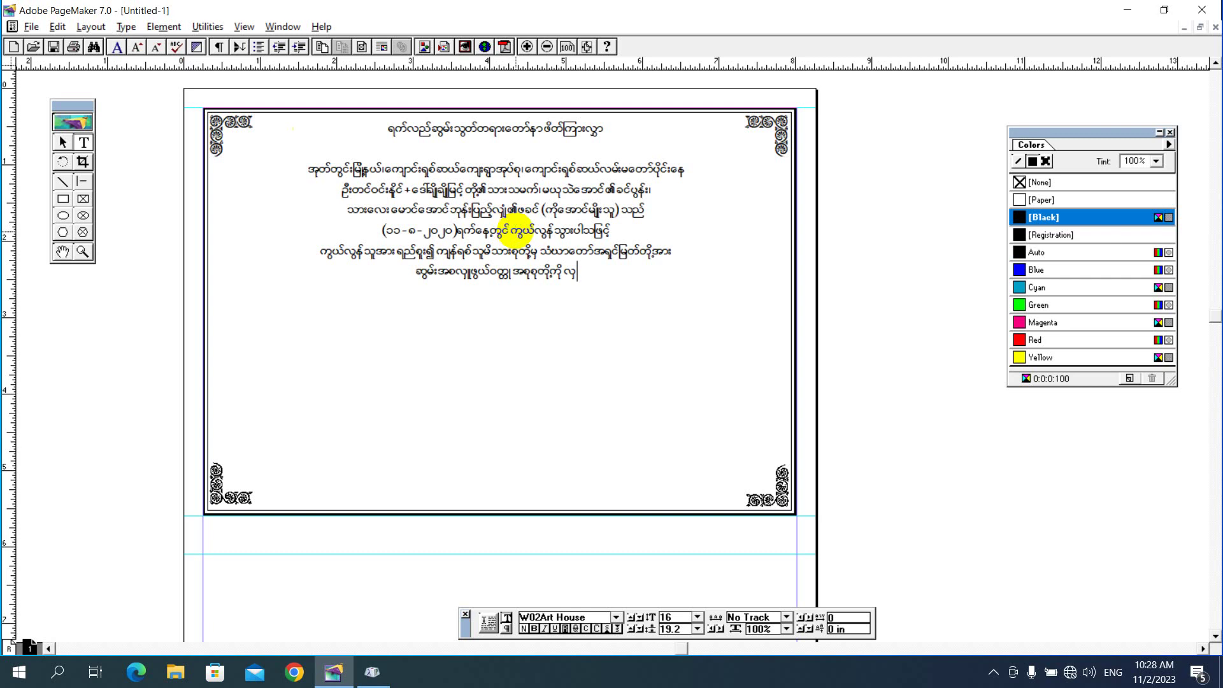
{"action": "type", "text": "ျ"}
{"action": "type", "text": "ဒ"}
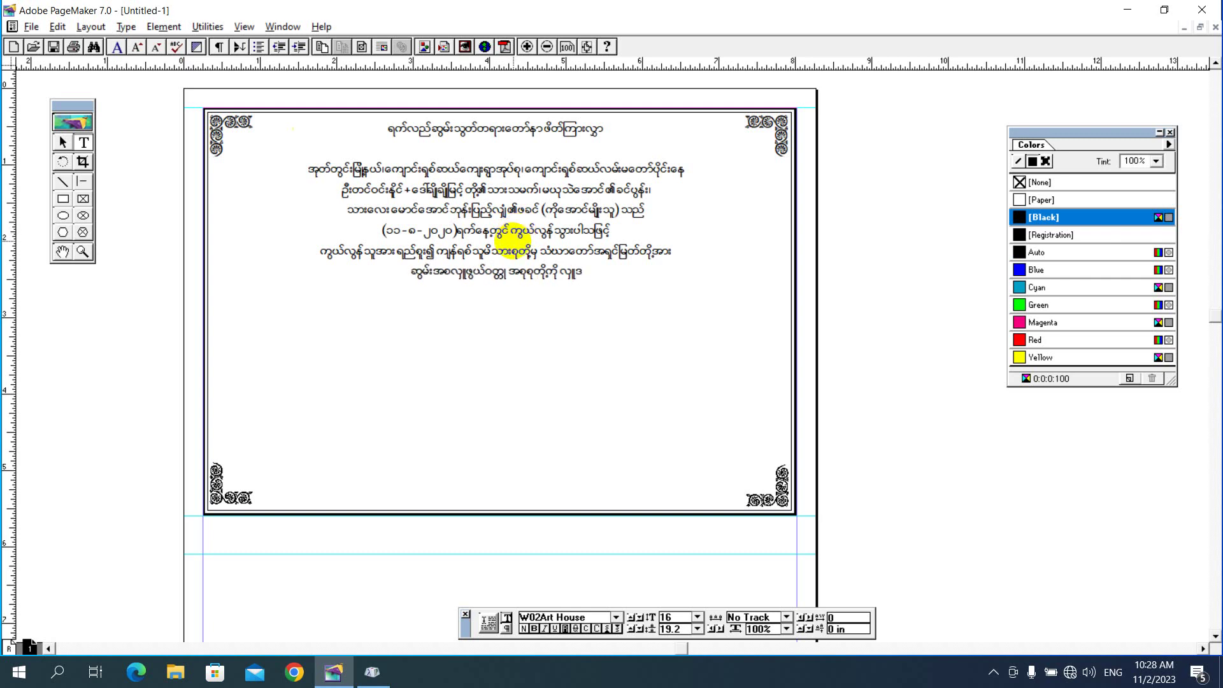
{"action": "type", "text": "ါန်းပြီး"}
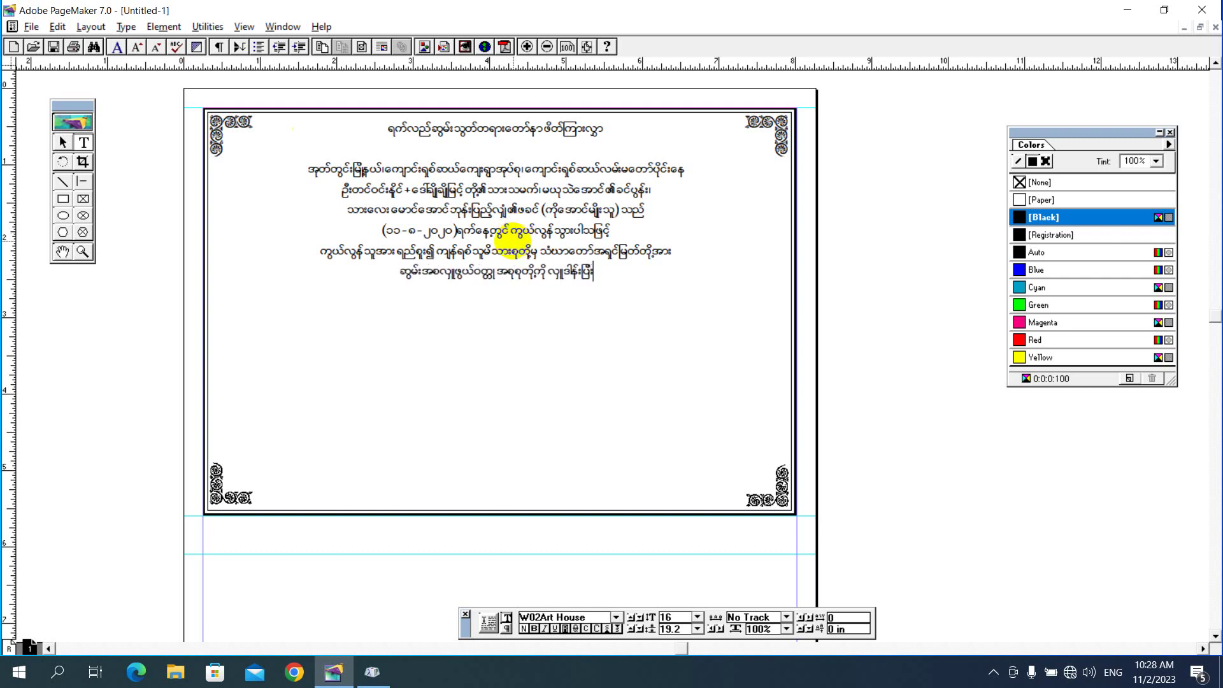
{"action": "type", "text": "လျင်"}
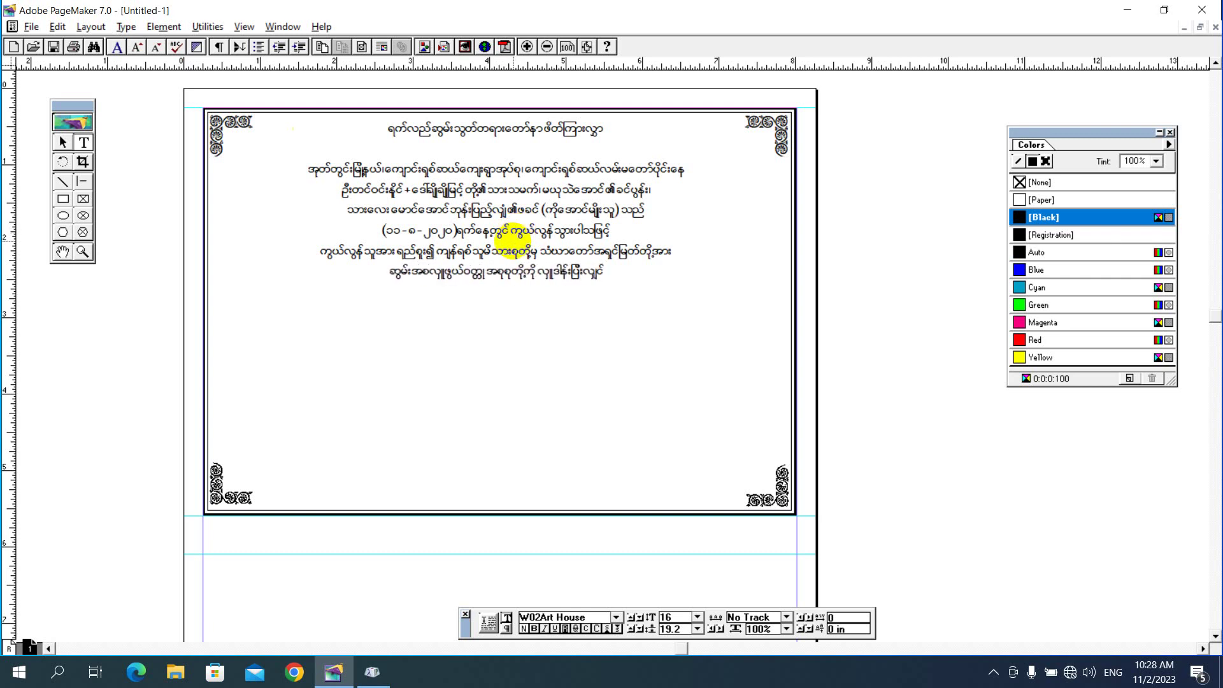
{"action": "type", "text": " ရက်"}
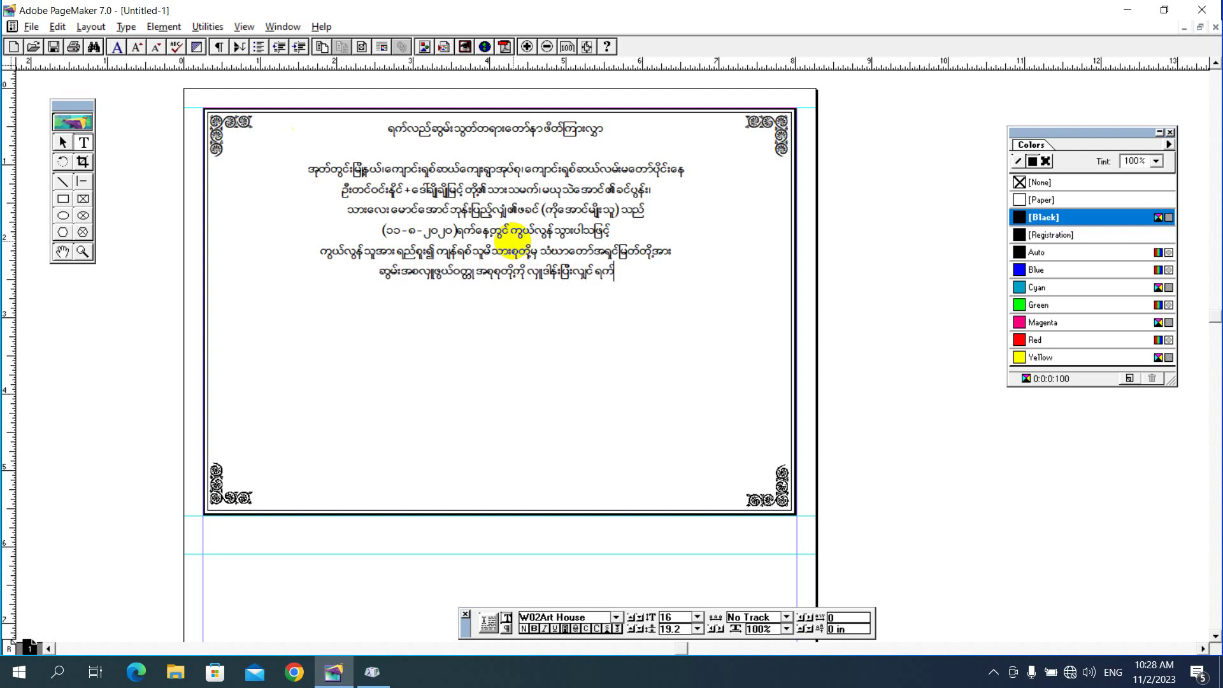
{"action": "type", "text": "လည်ဆွ"}
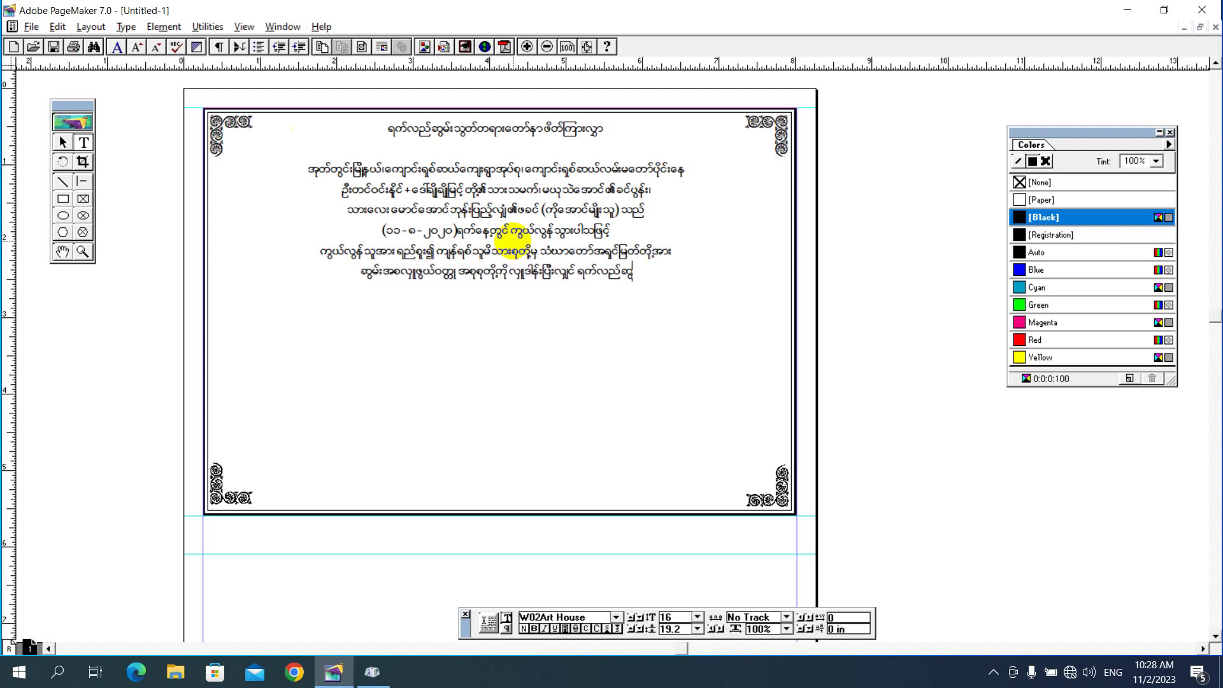
{"action": "type", "text": "မ်းသွ"}
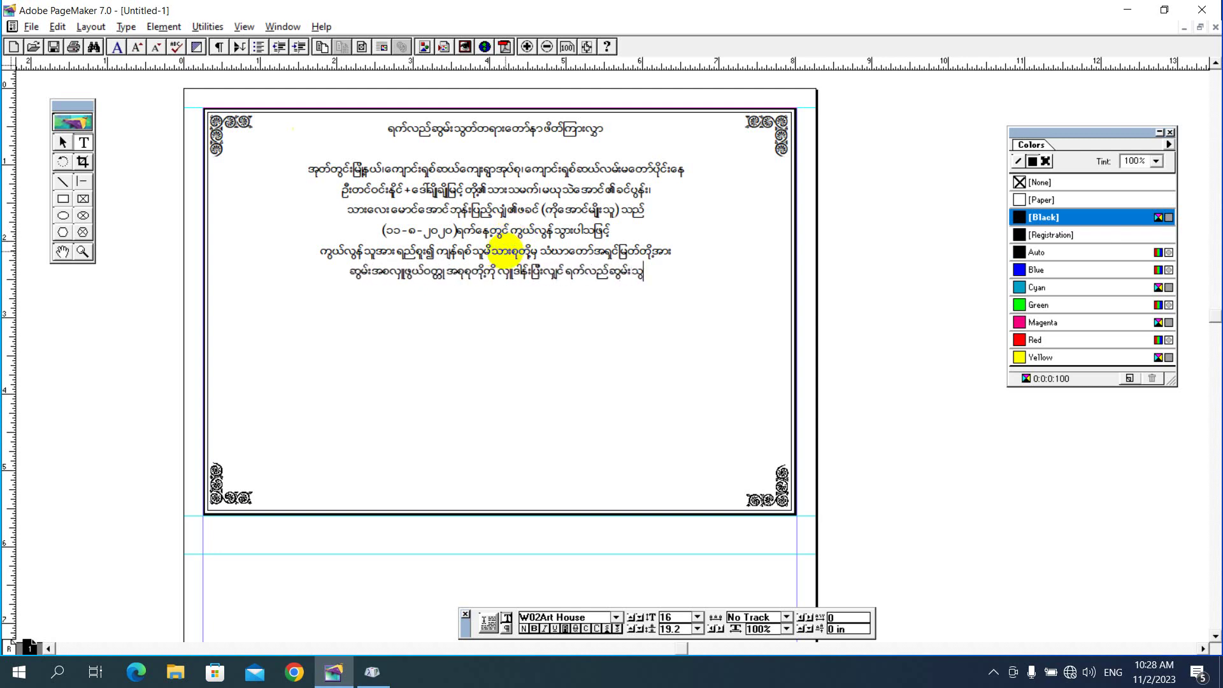
{"action": "type", "text": "န်"}
{"action": "key", "text": "BackSpace"}
{"action": "type", "text": "တ်"}
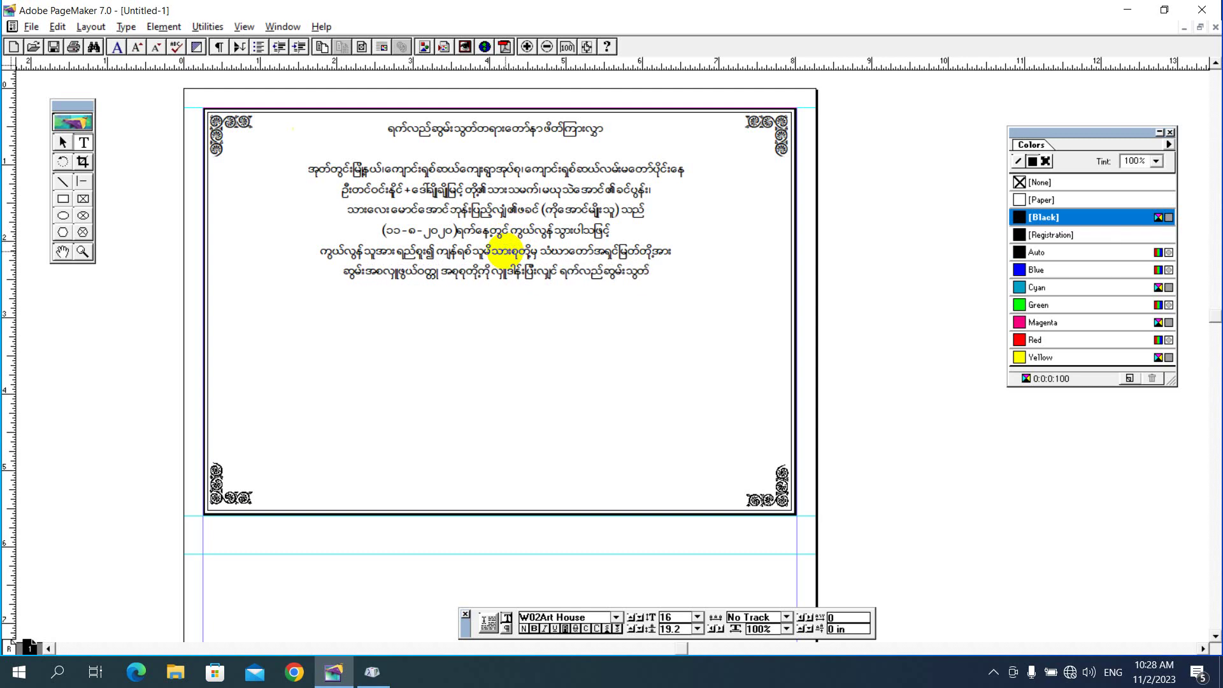
{"action": "type", "text": "တရာ"}
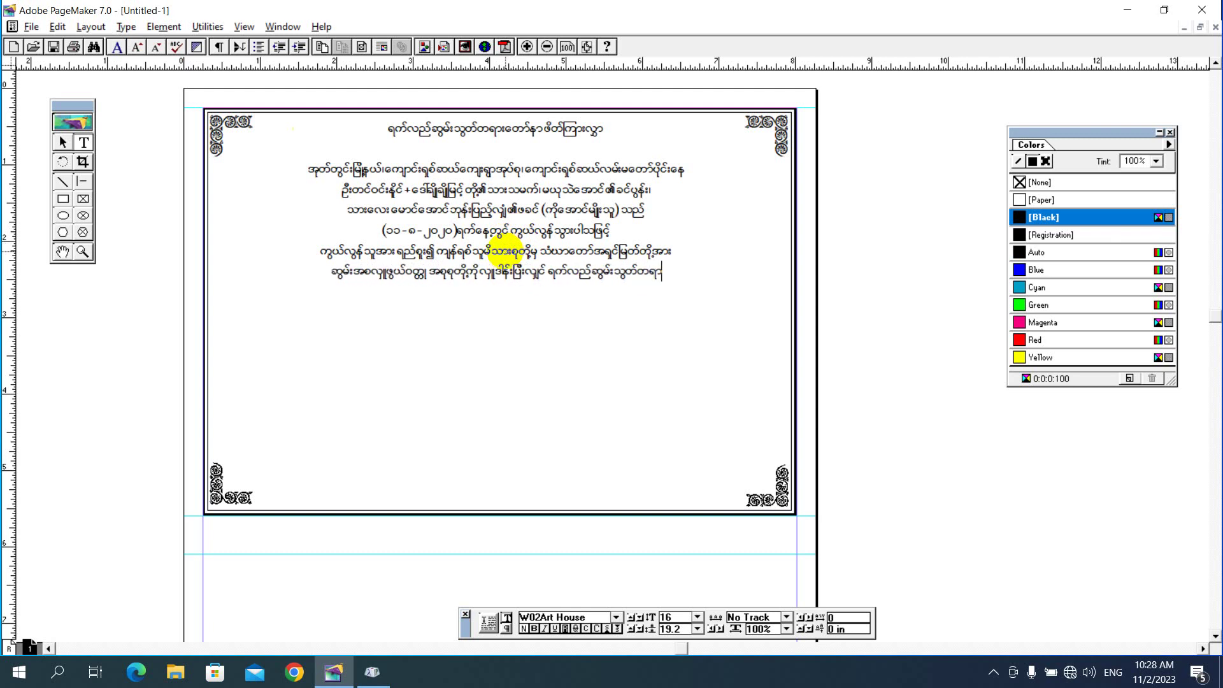
{"action": "type", "text": "းတော်ကို"}
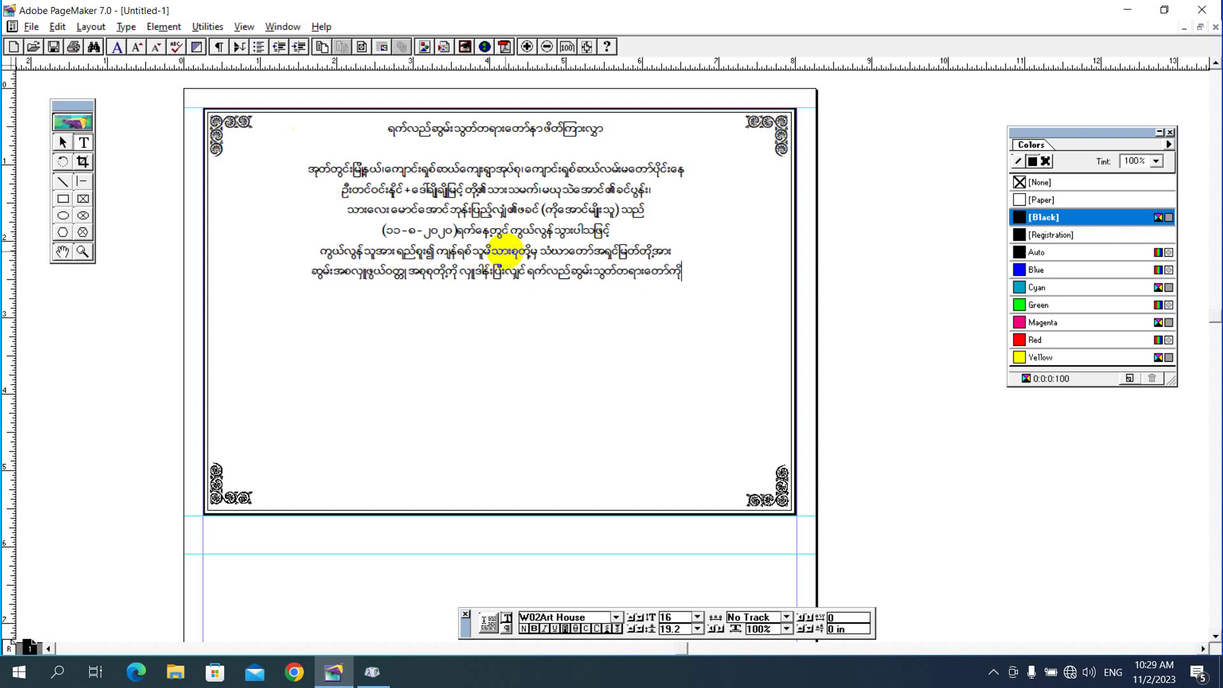
{"action": "type", "text": "နာယူလိုပါ"}
{"action": "type", "text": "သယ"}
{"action": "type", "text": "လိုပ်ါသ"}
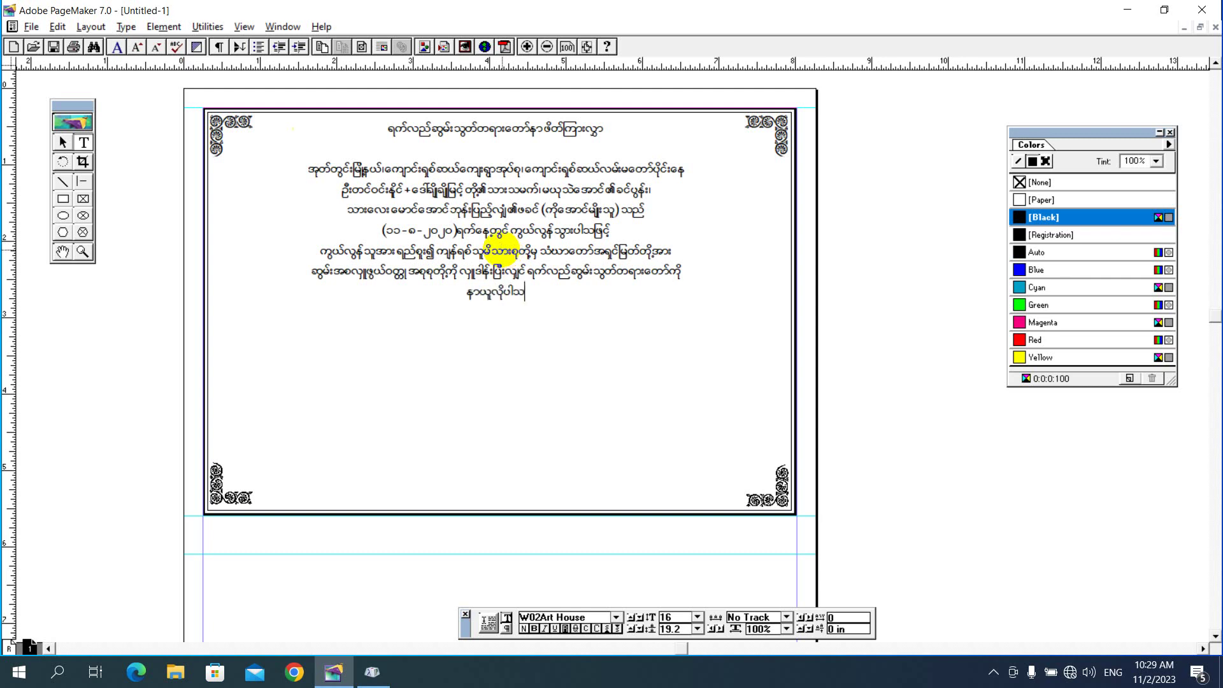
{"action": "type", "text": "ဖြင့်"}
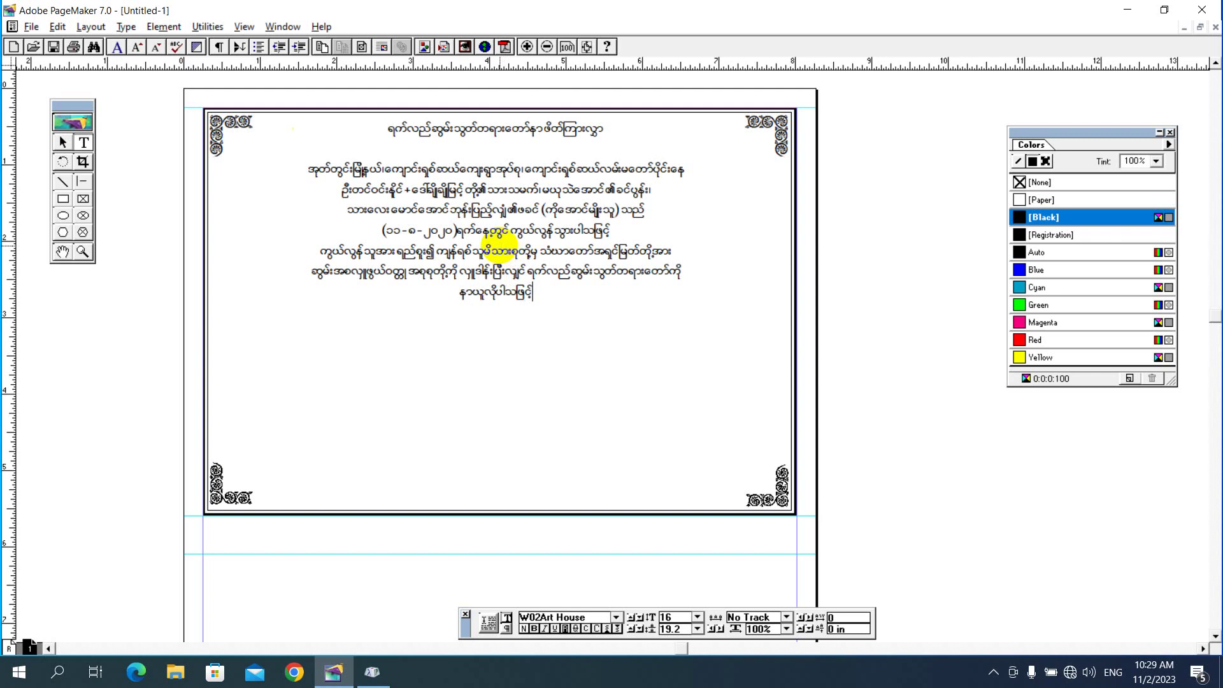
{"action": "type", "text": " တရ"}
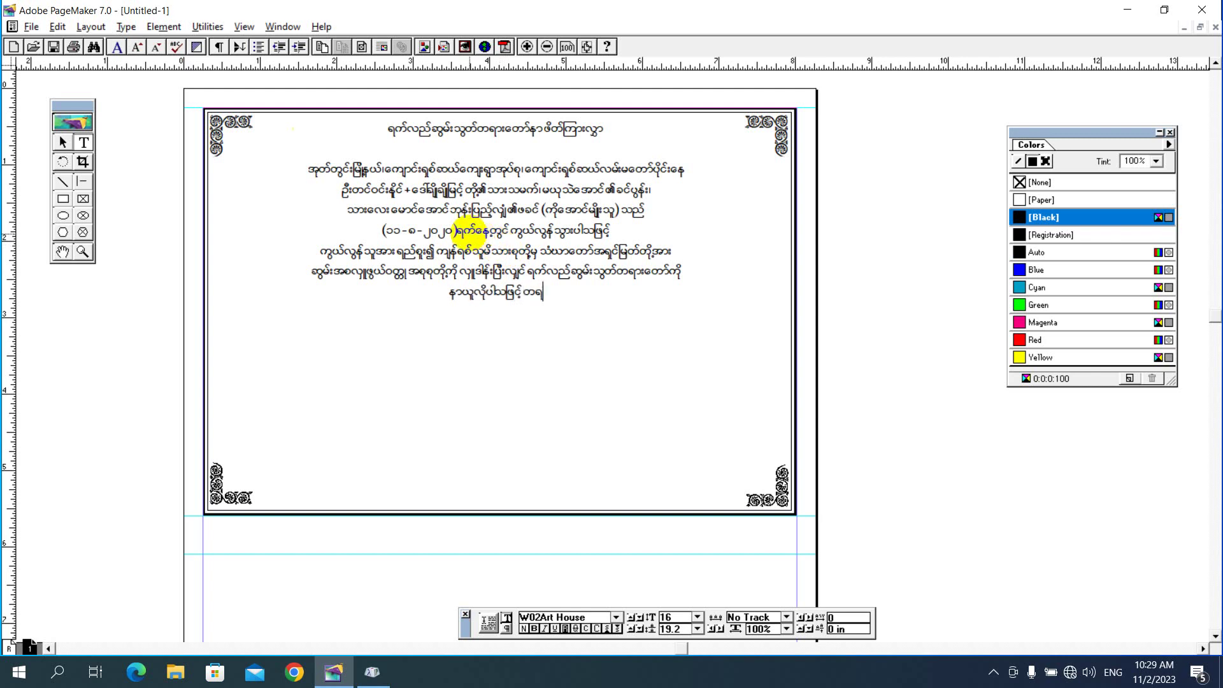
{"action": "type", "text": "ားတော်"}
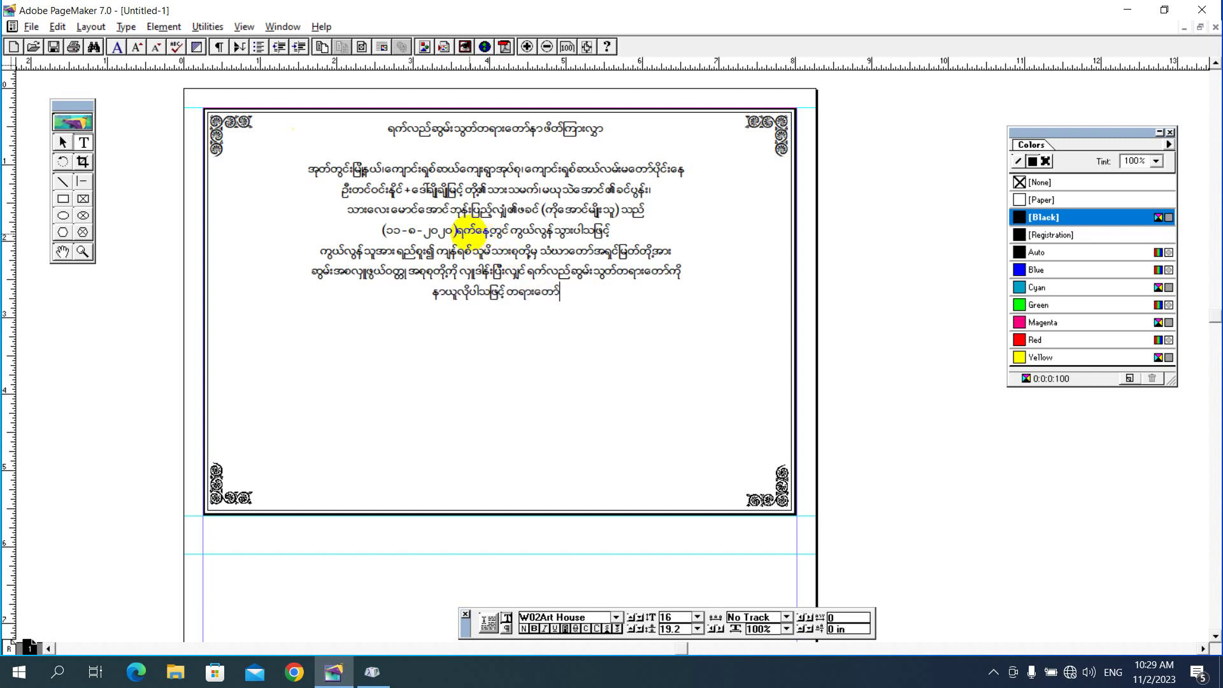
{"action": "type", "text": "နှာ"}
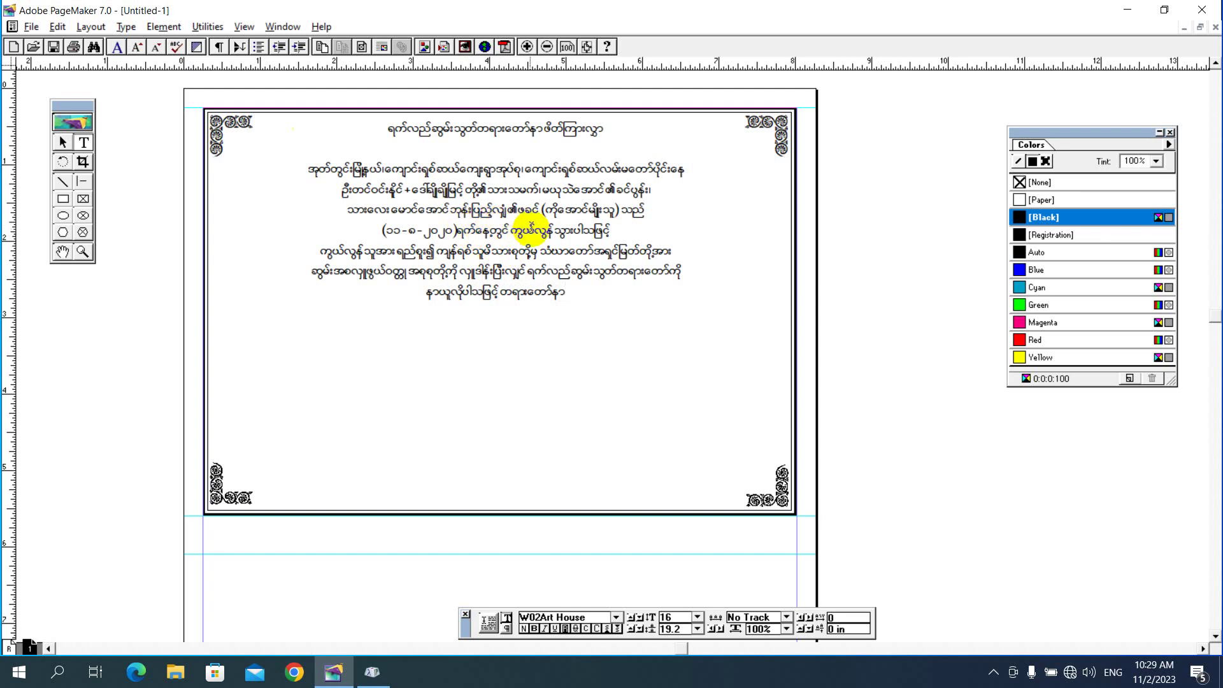
{"action": "type", "text": "ြကွရေ"}
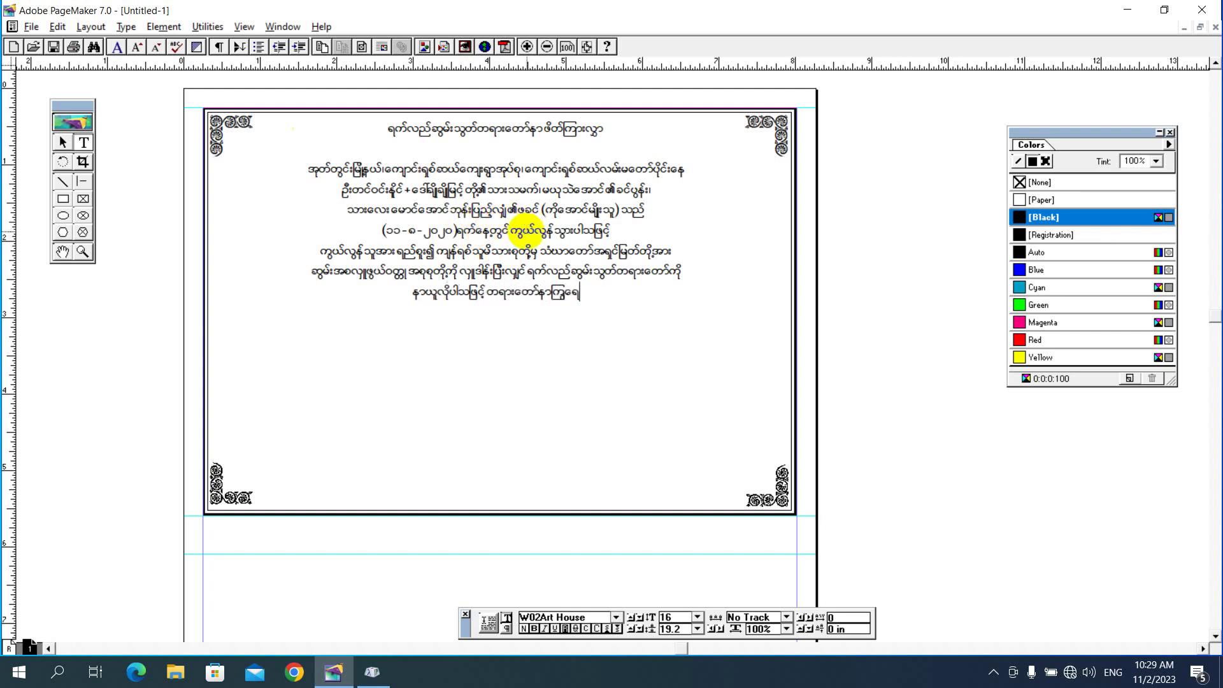
{"action": "type", "text": "ာက်"}
{"action": "type", "text": "ကြ"}
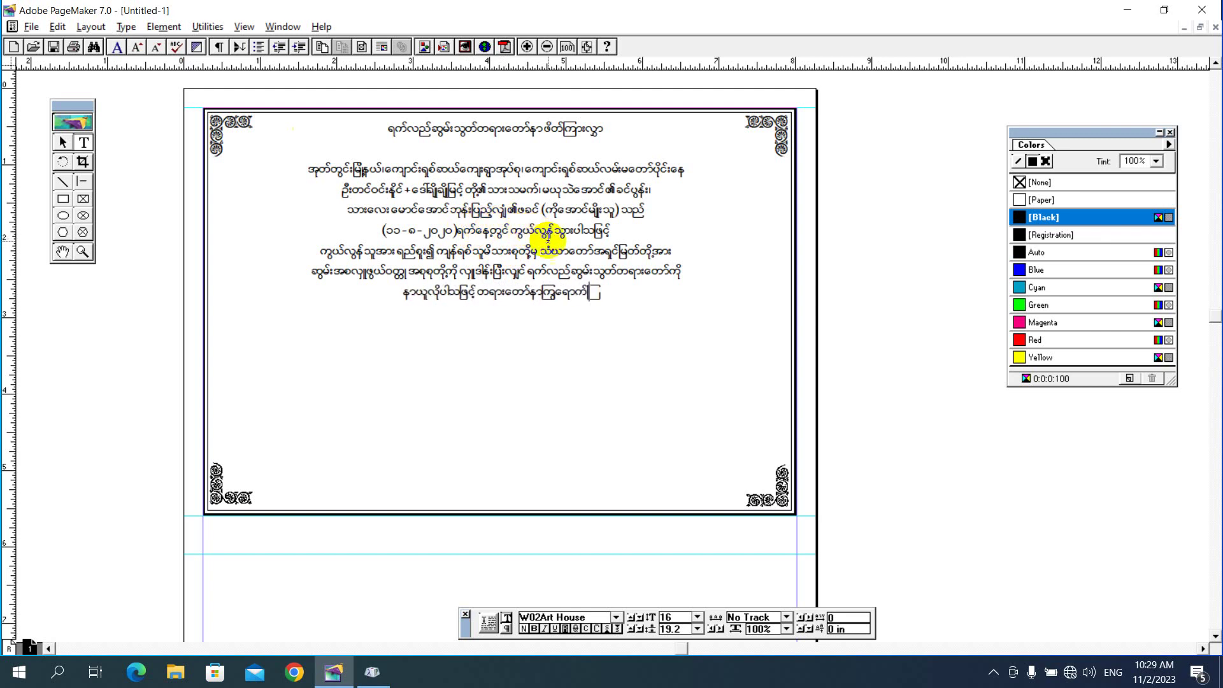
{"action": "type", "text": "ပါ၏"}
Close the paragraph with 'ရန် ဖိတ်ကြားအပ်ပါသည်။' and start a new centred line.
{"action": "key", "text": "BackSpace"}
{"action": "type", "text": "ရန်"}
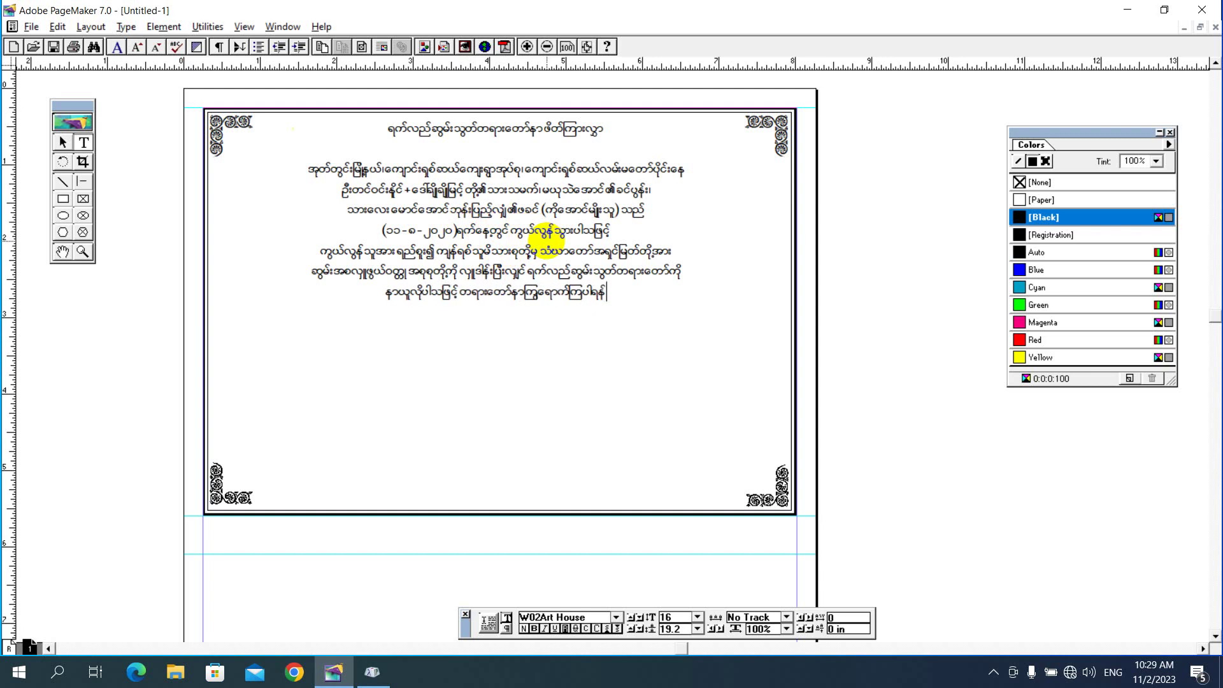
{"action": "type", "text": " ဖိ"}
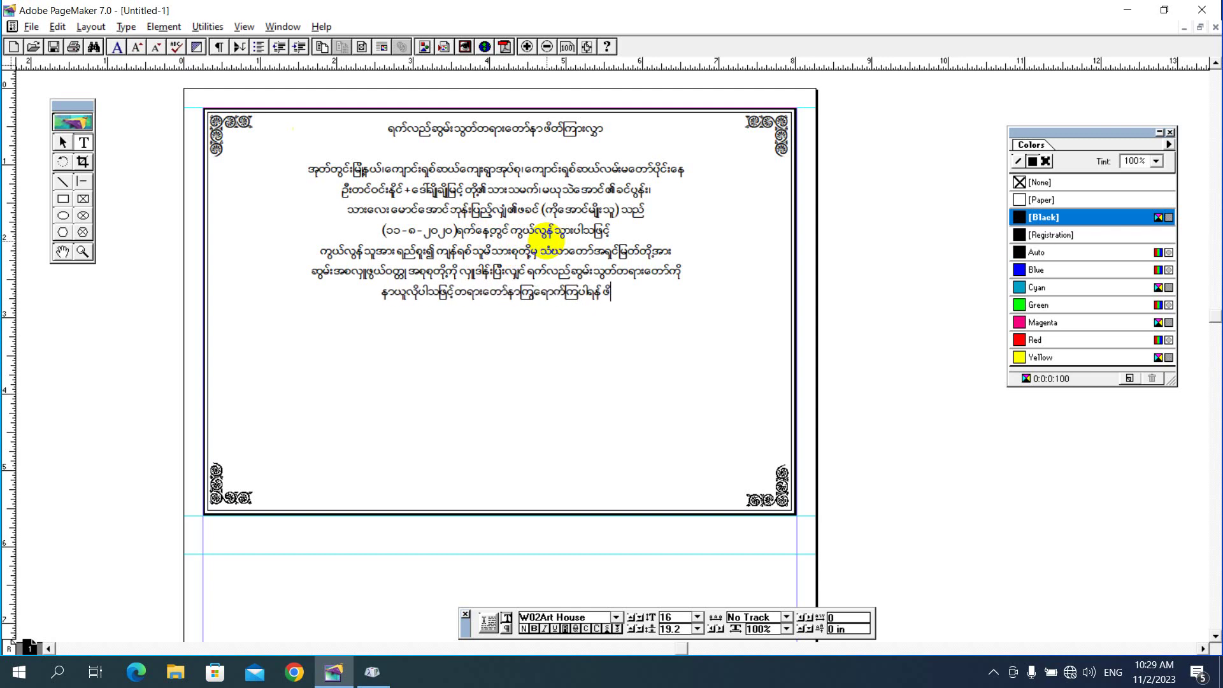
{"action": "type", "text": "တ်ကြား"}
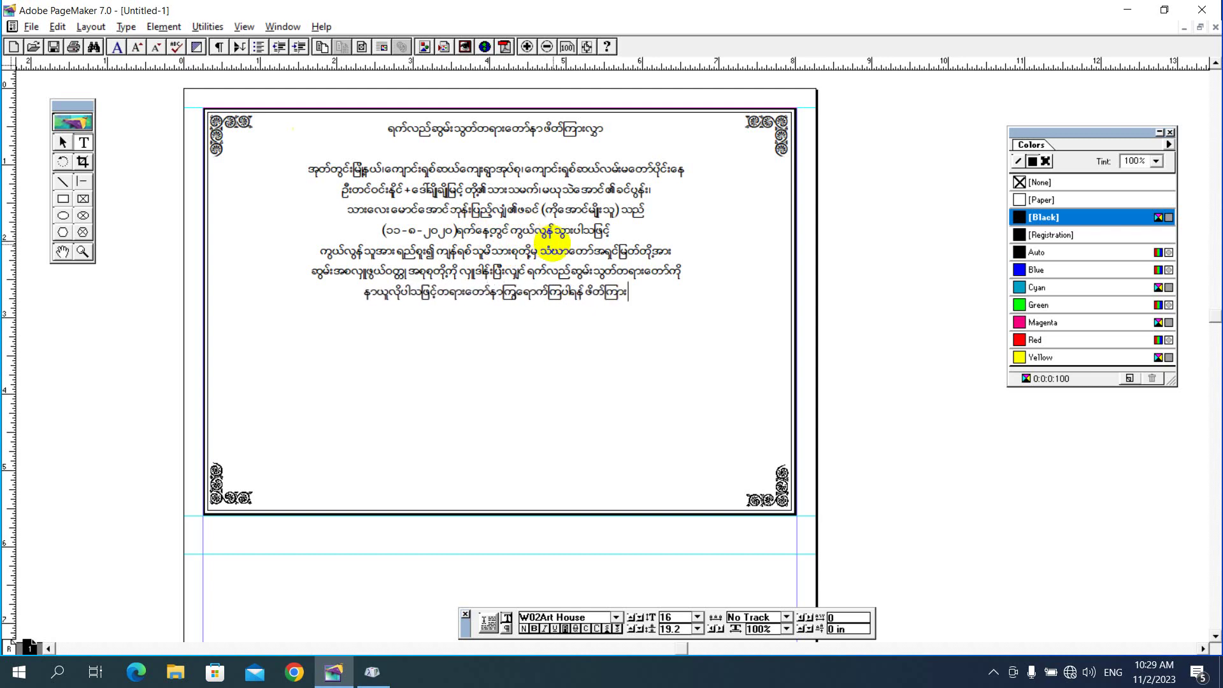
{"action": "type", "text": "အပ်ပါသည်"}
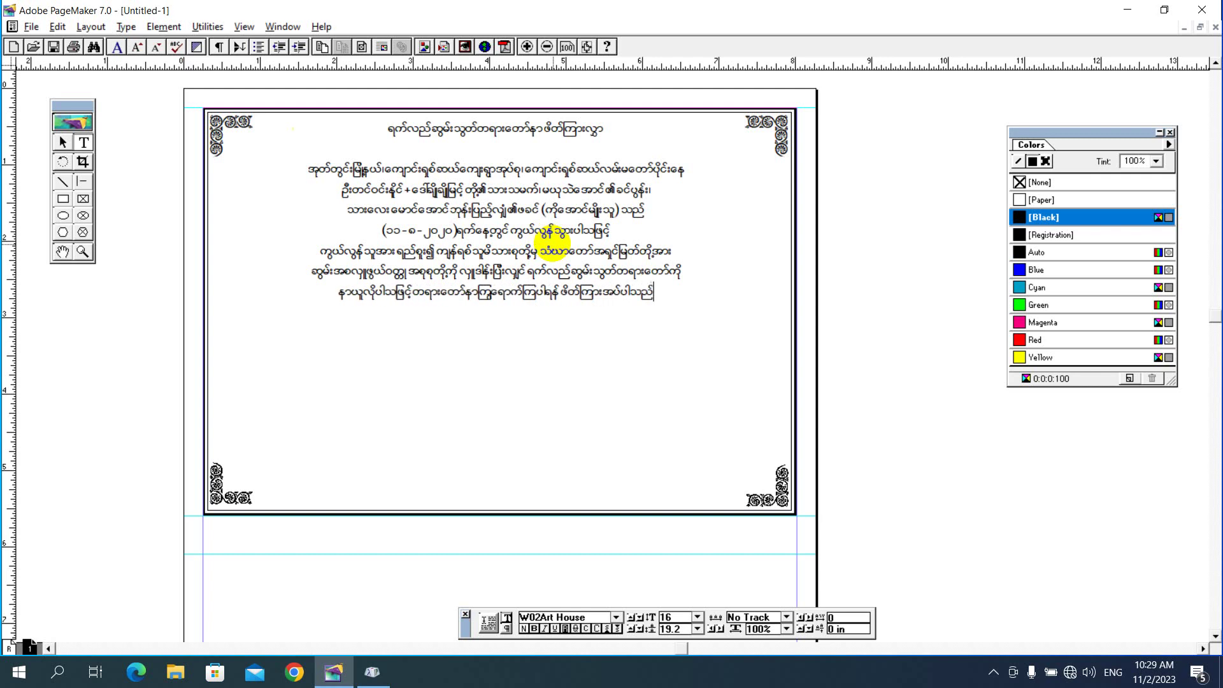
{"action": "type", "text": "။"}
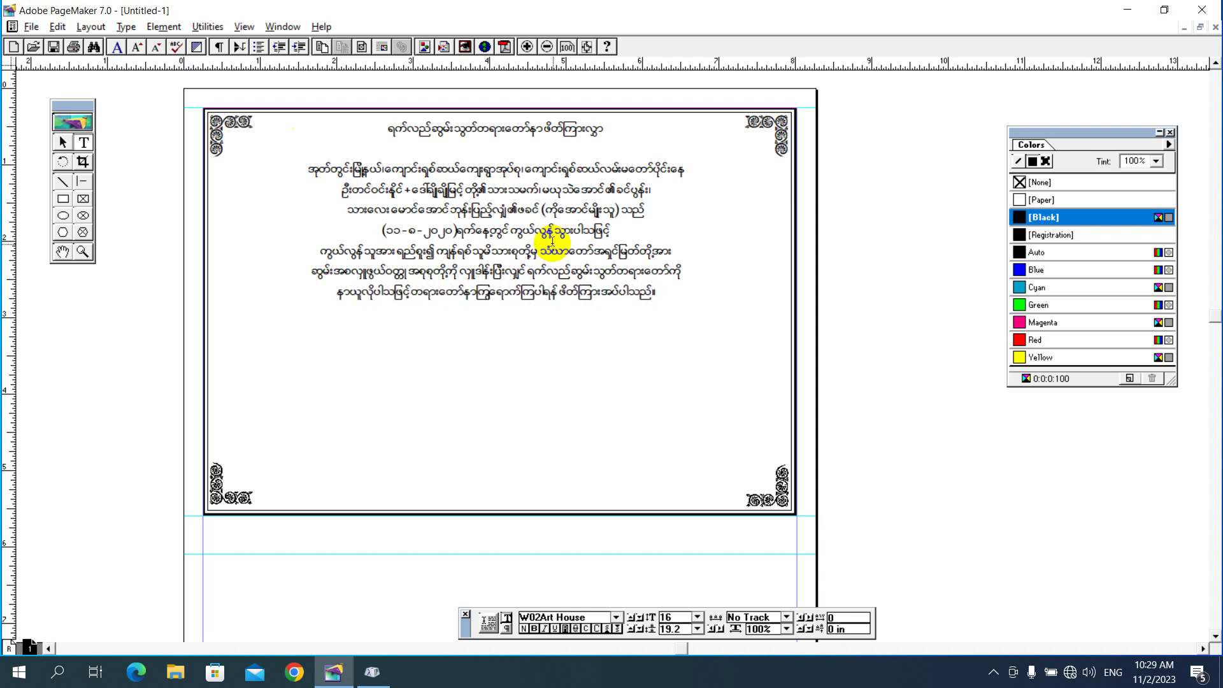
{"action": "key", "text": "Return"}
Type the date line: year 1385, Wagaung waxing day 1, (17-8-2020), Thursday.
{"action": "type", "text": "နေ"}
{"action": "type", "text": "့က်"}
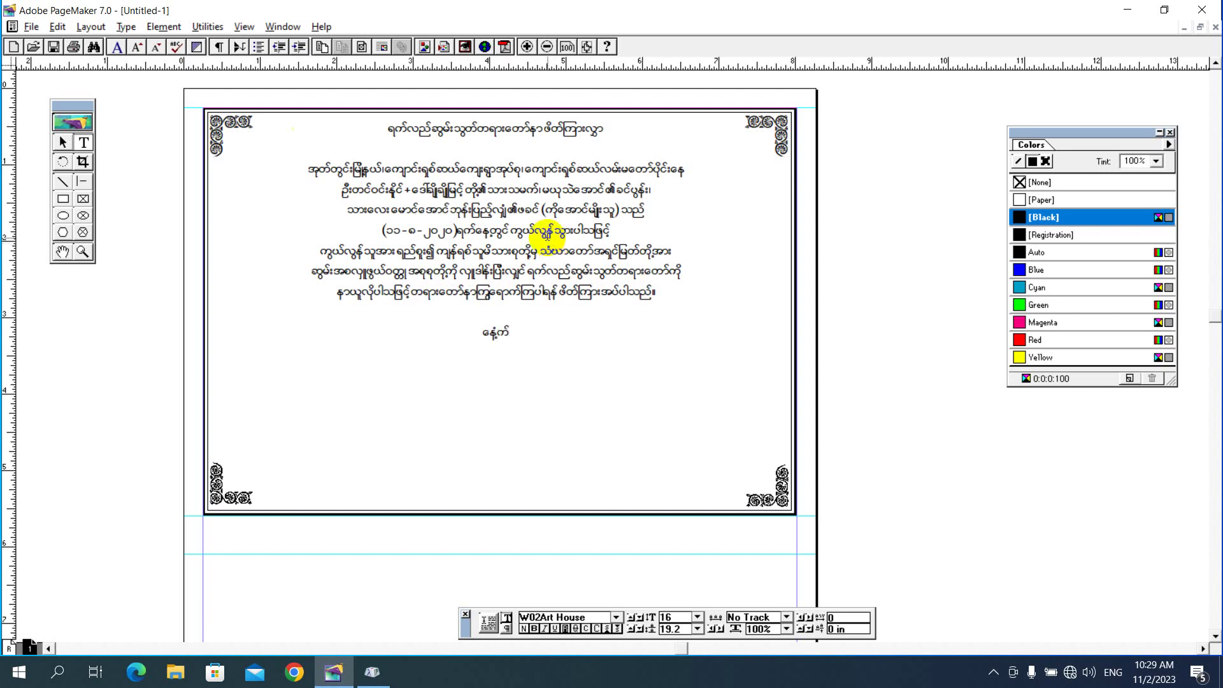
{"action": "key", "text": "BackSpace"}
{"action": "key", "text": "BackSpace"}
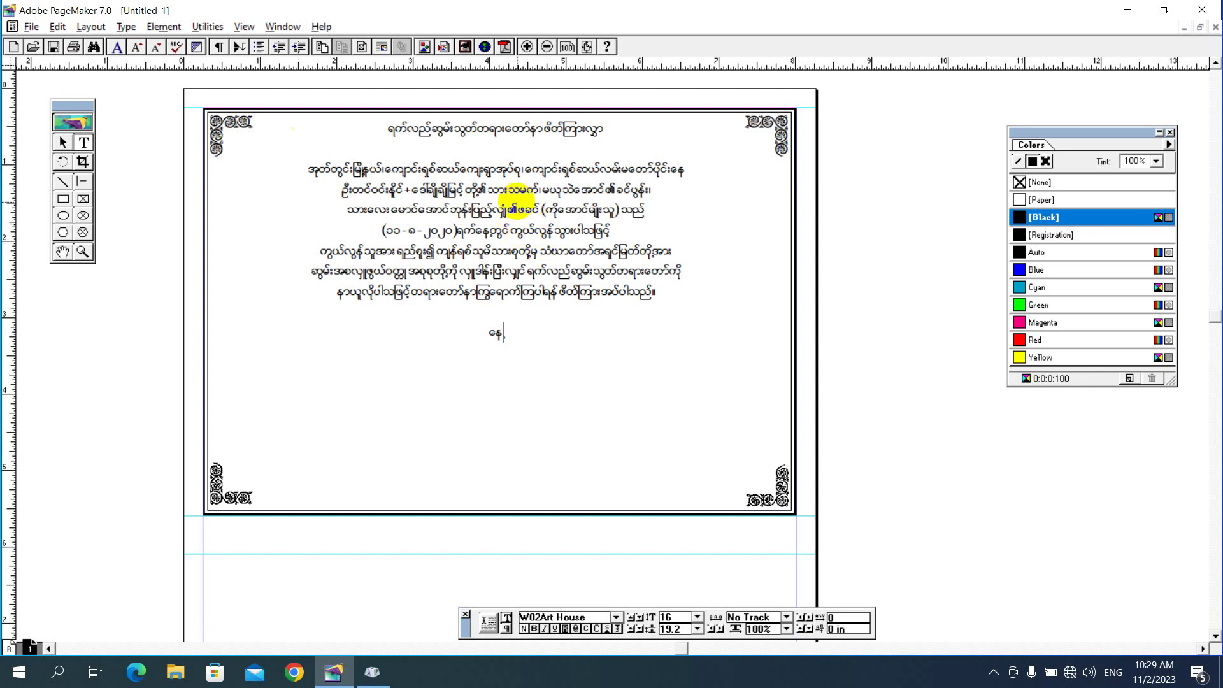
{"action": "type", "text": "ရက်"}
{"action": "type", "text": "။ "}
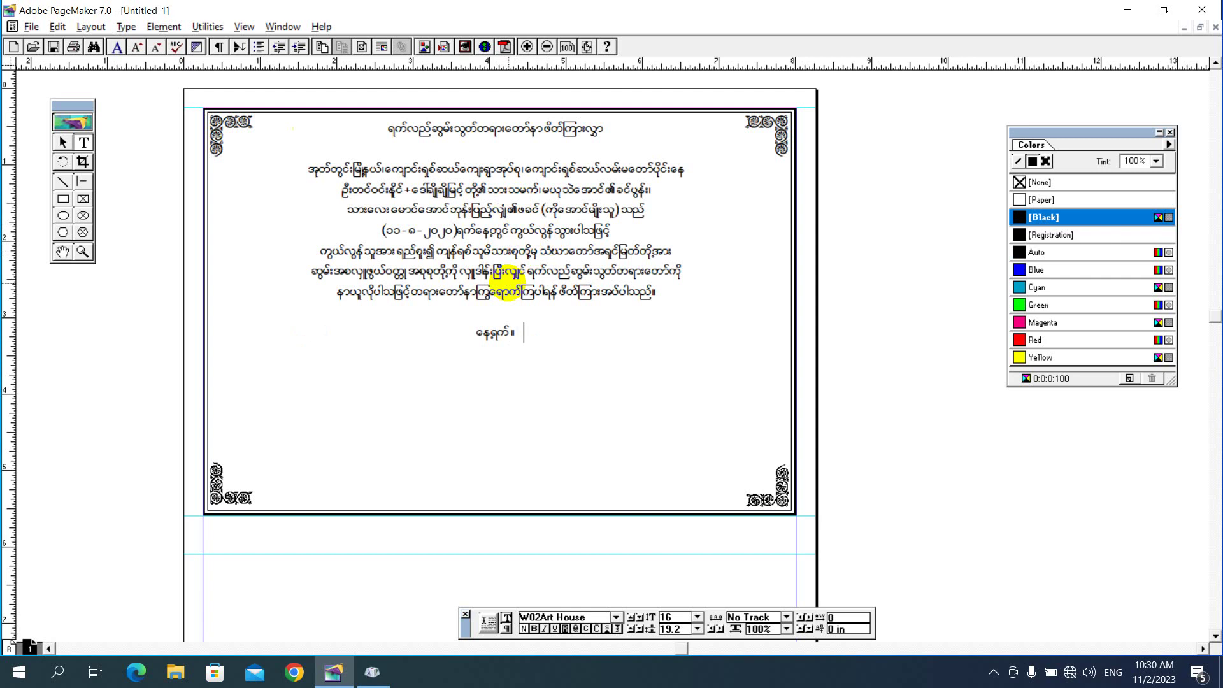
{"action": "type", "text": "  ။"}
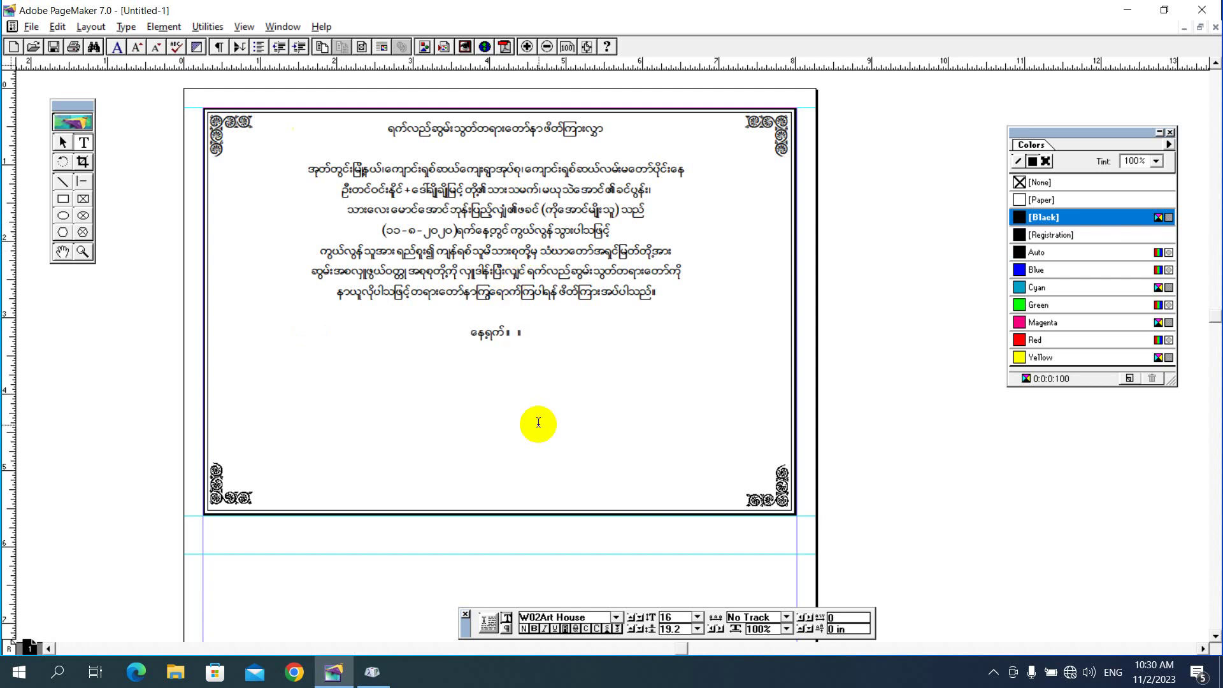
{"action": "type", "text": "၁၃"}
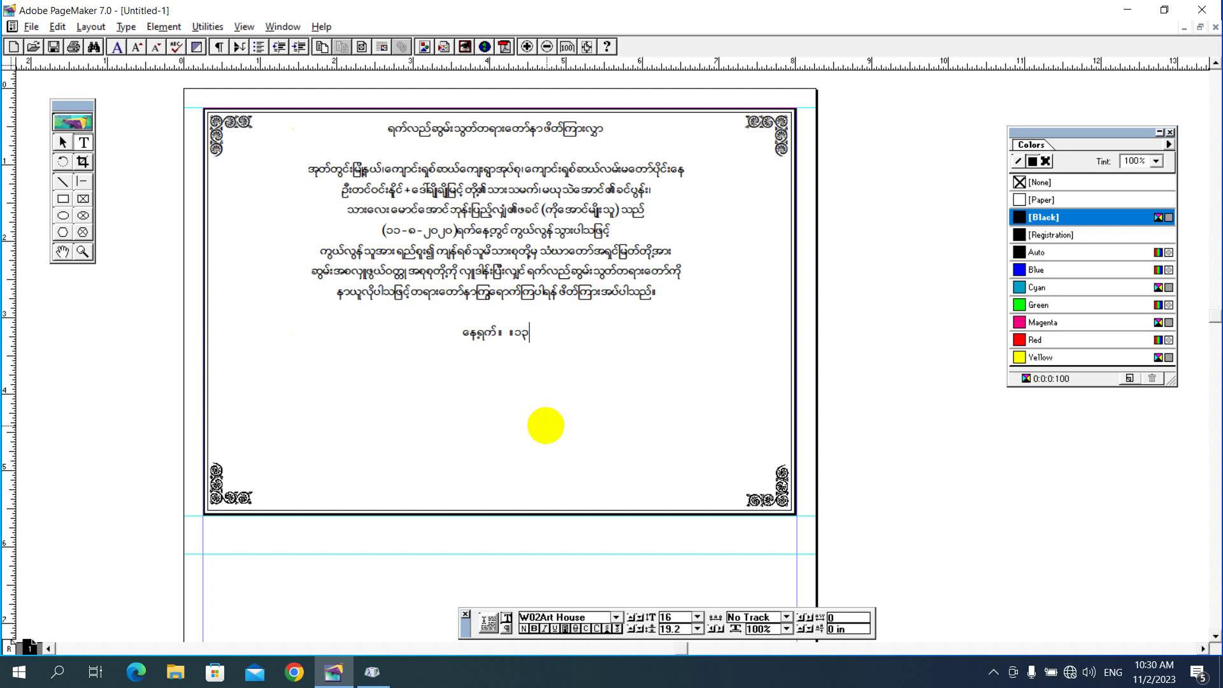
{"action": "type", "text": "၈၅"}
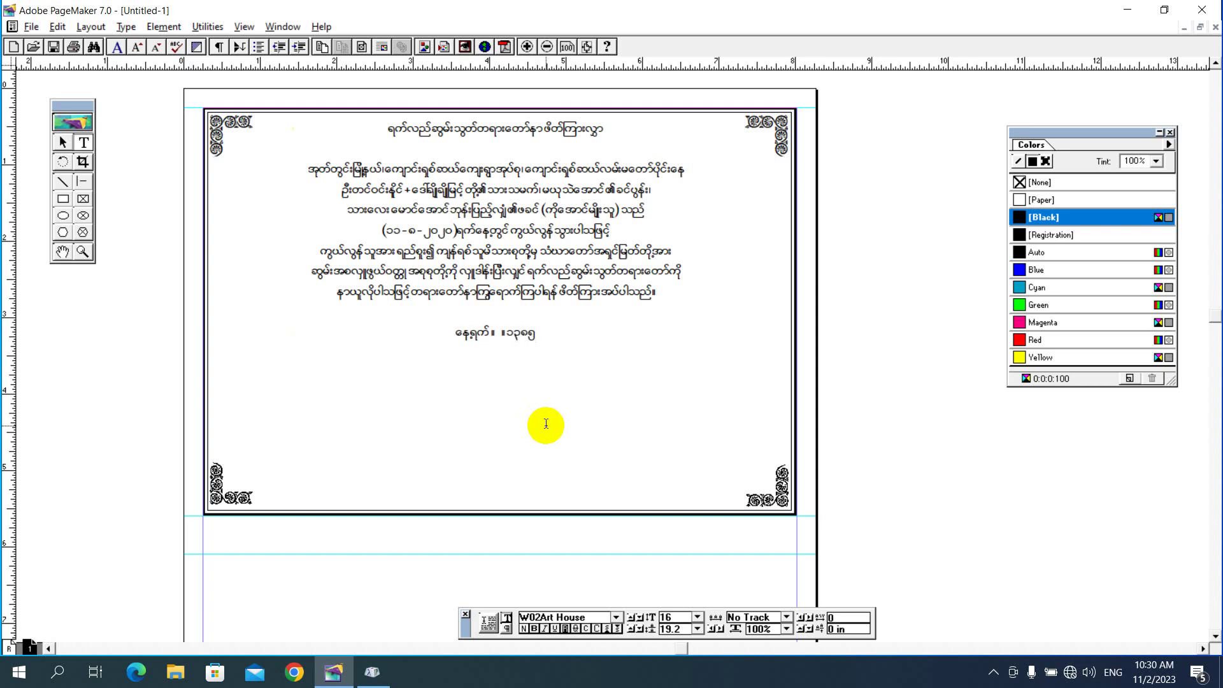
{"action": "type", "text": "ခုနှစ်"}
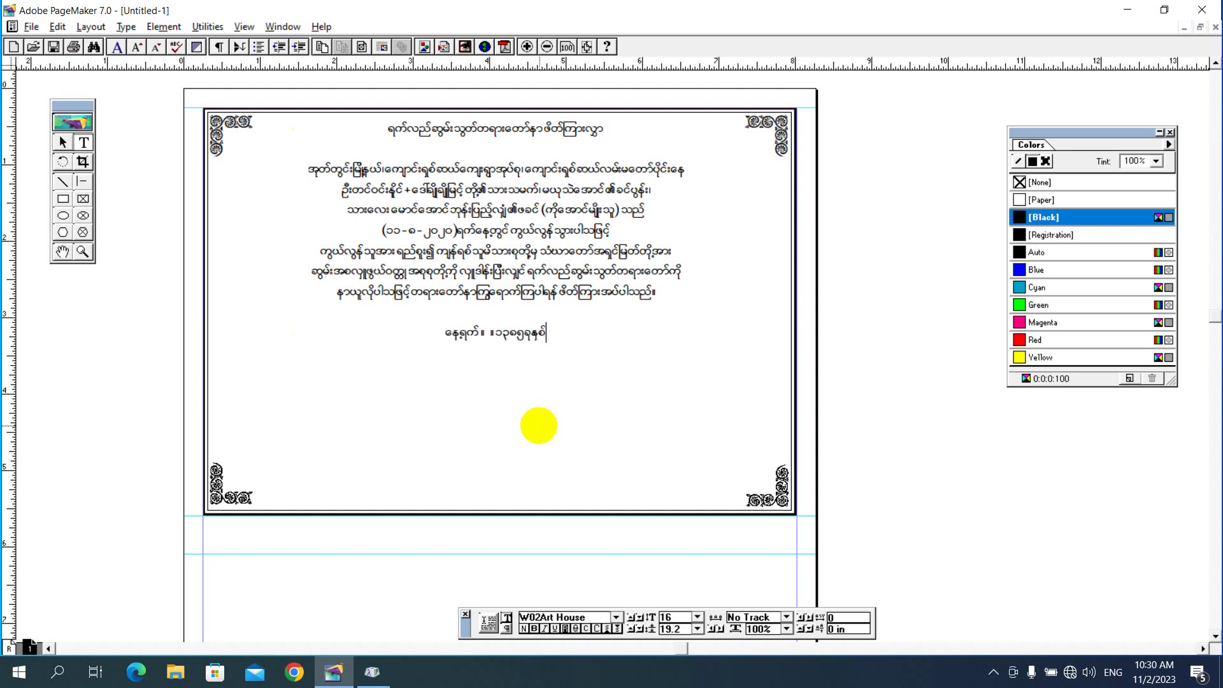
{"action": "type", "text": "၊"}
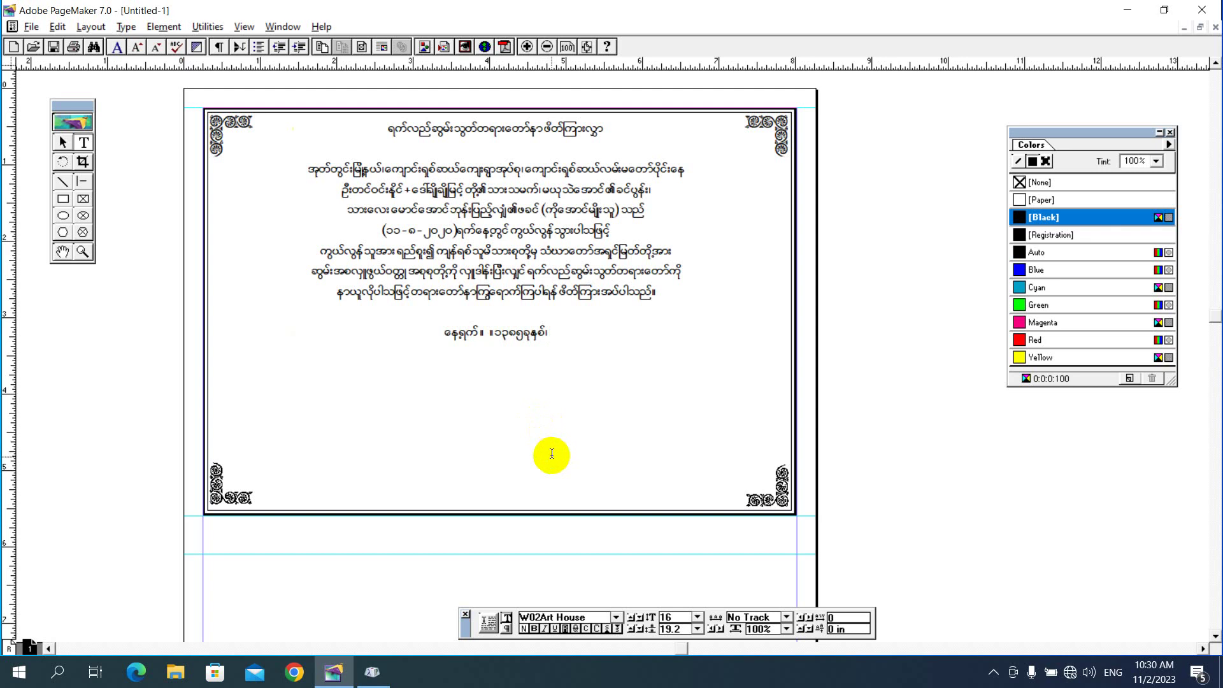
{"action": "type", "text": "ဝါခေ"}
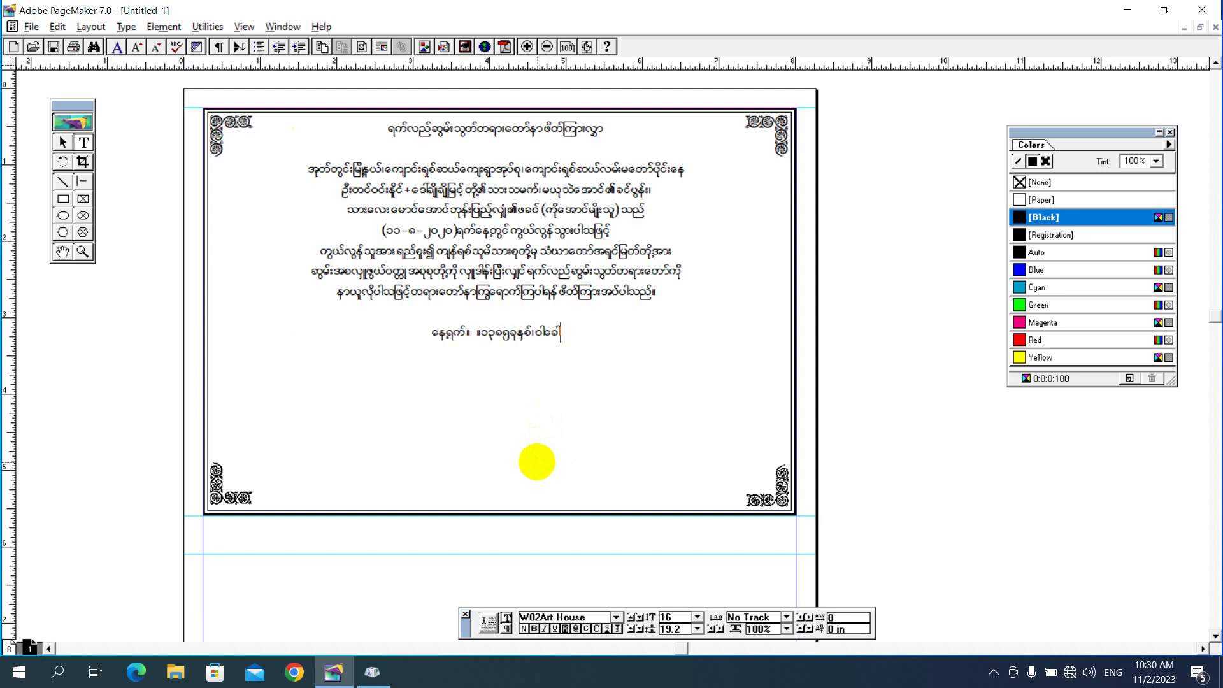
{"action": "type", "text": "ါင်လ"}
{"action": "key", "text": "BackSpace"}
{"action": "type", "text": "လဆန"}
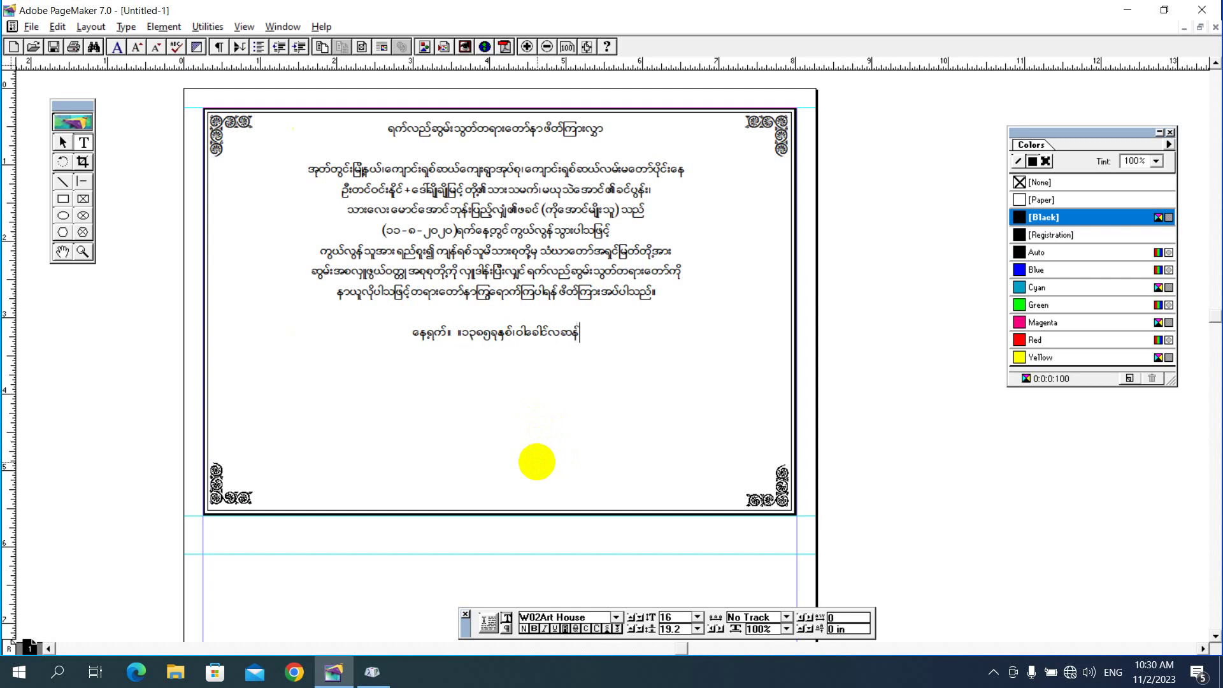
{"action": "type", "text": "်း ("}
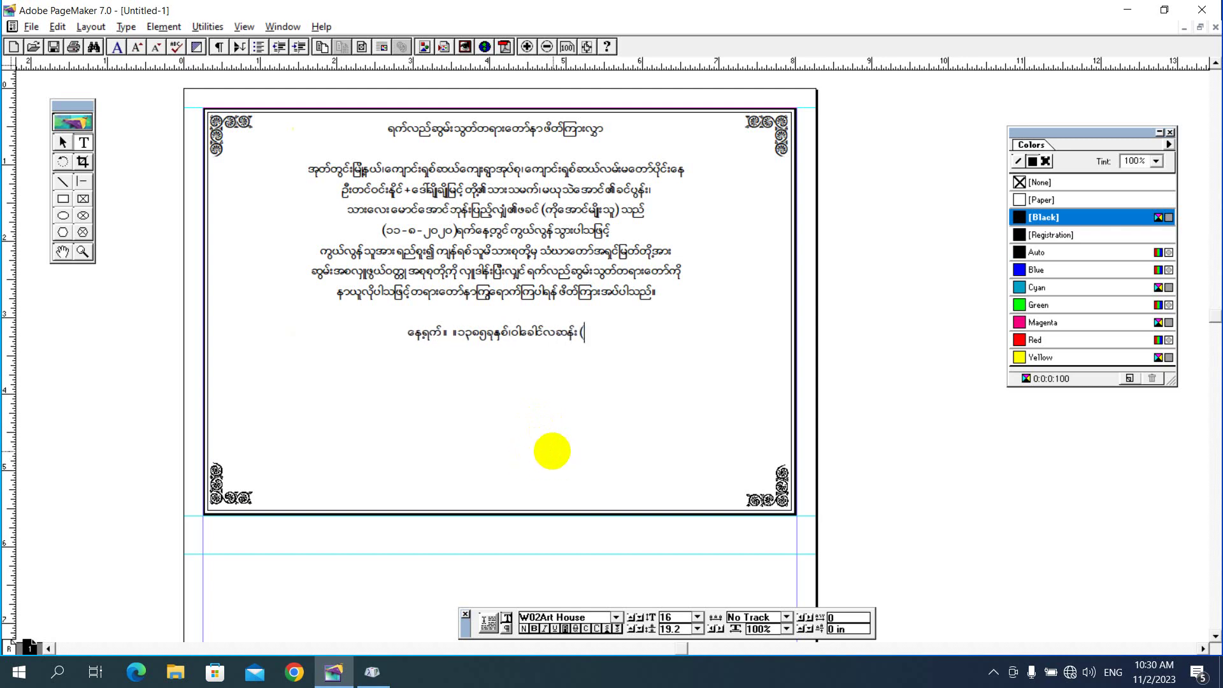
{"action": "type", "text": "၁)"}
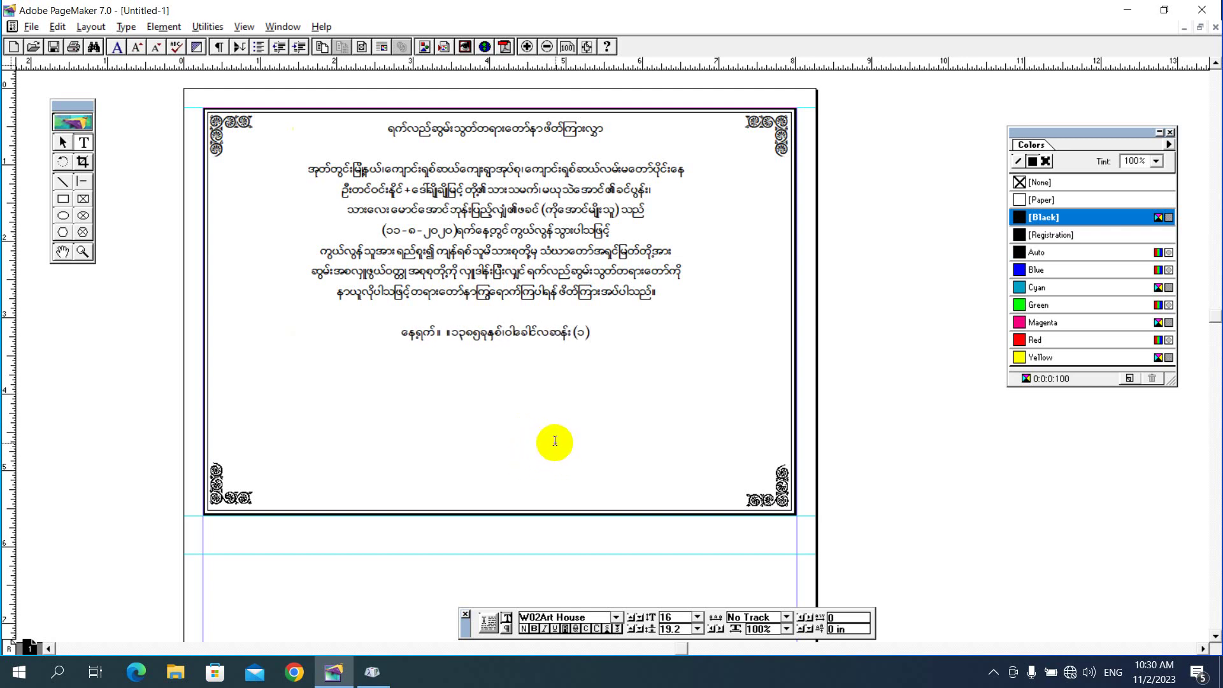
{"action": "type", "text": "ရက်"}
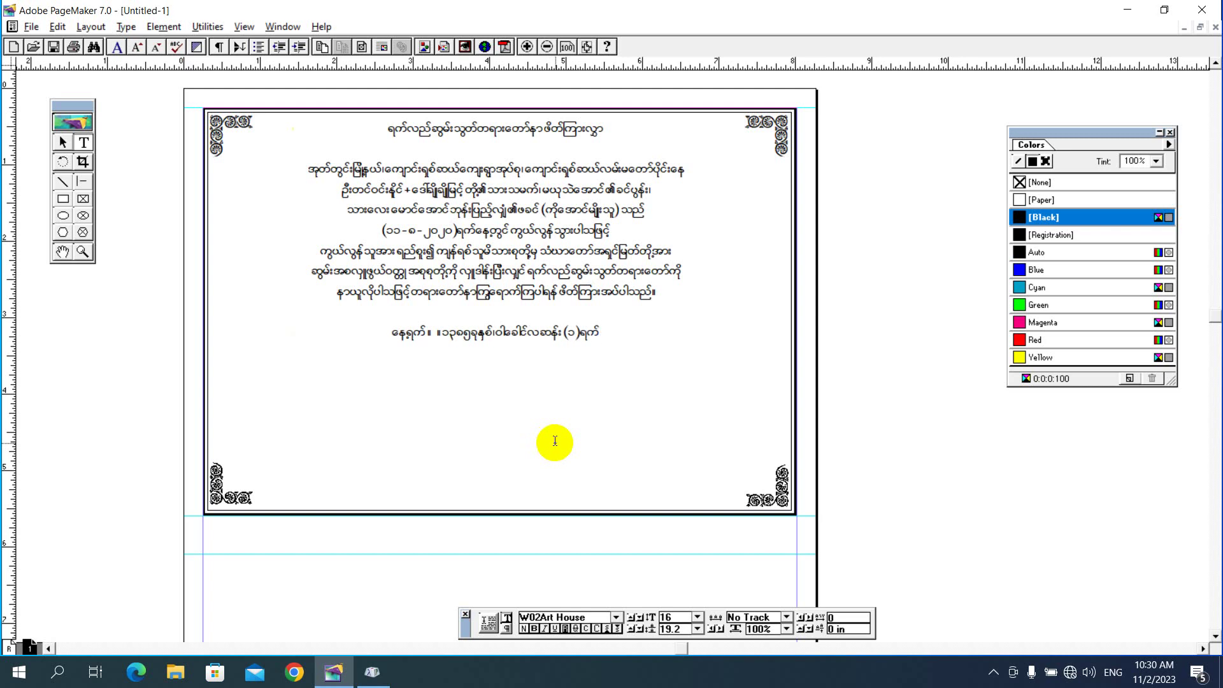
{"action": "type", "text": "("}
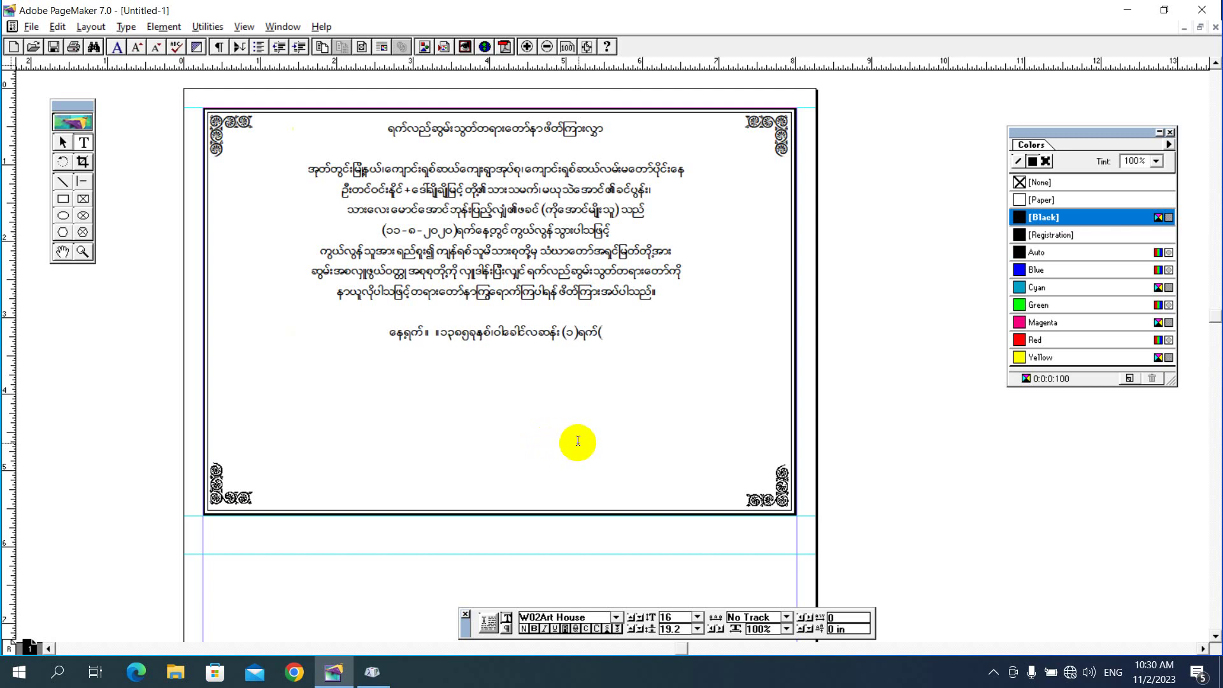
{"action": "type", "text": "၁၇-"}
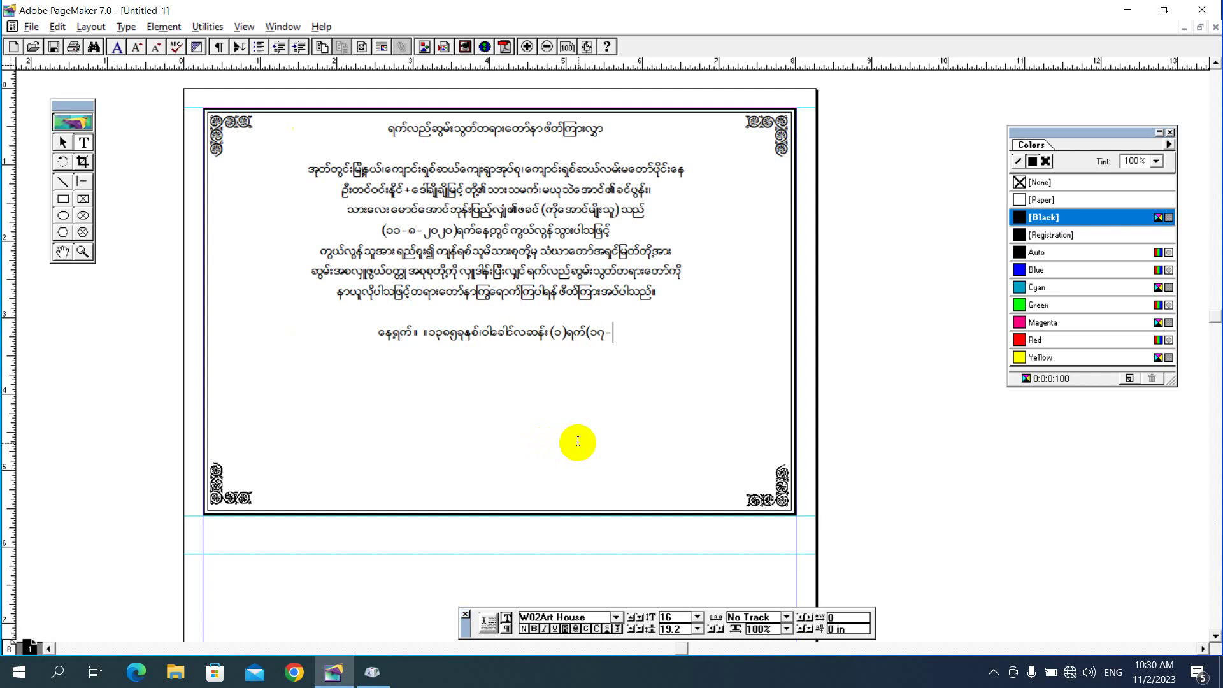
{"action": "type", "text": "၈-"}
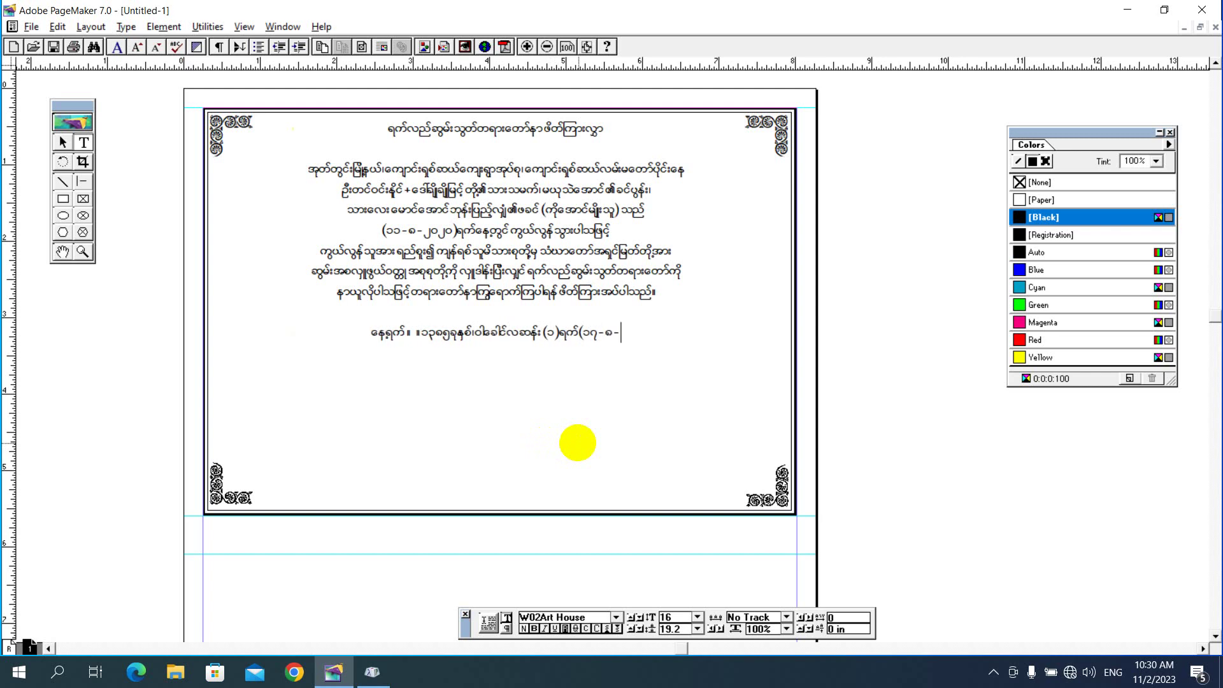
{"action": "type", "text": "၂၀၂၀"}
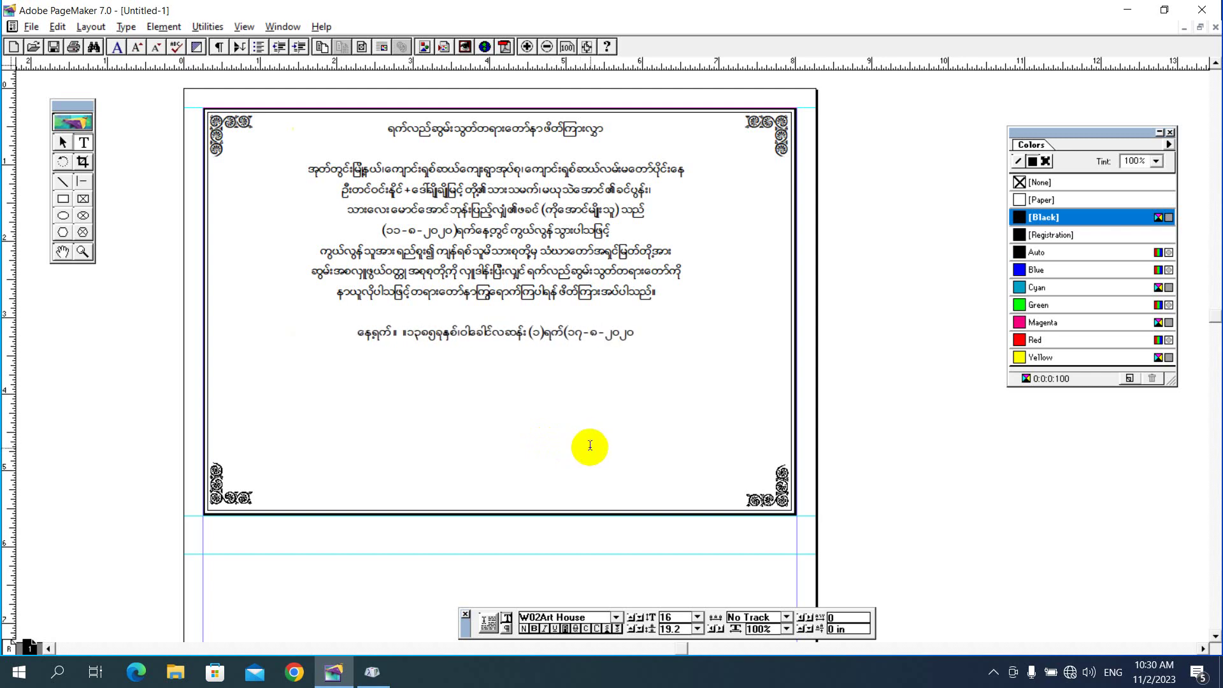
{"action": "type", "text": ")"}
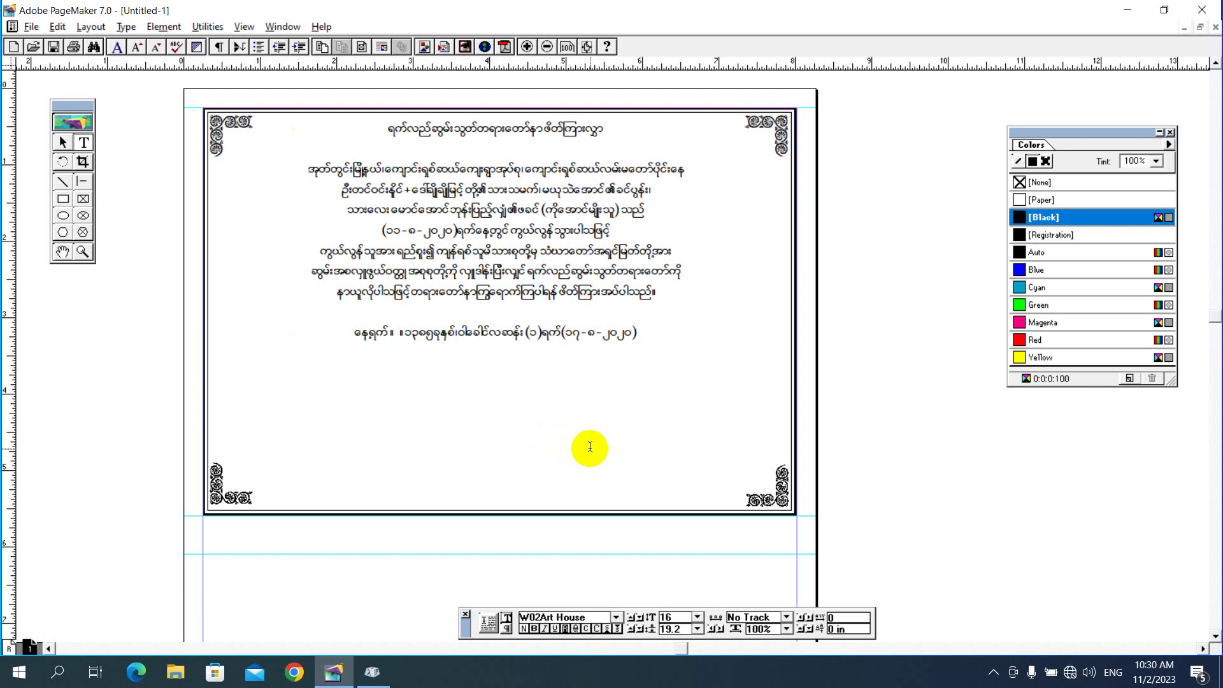
{"action": "type", "text": "ြကာ"}
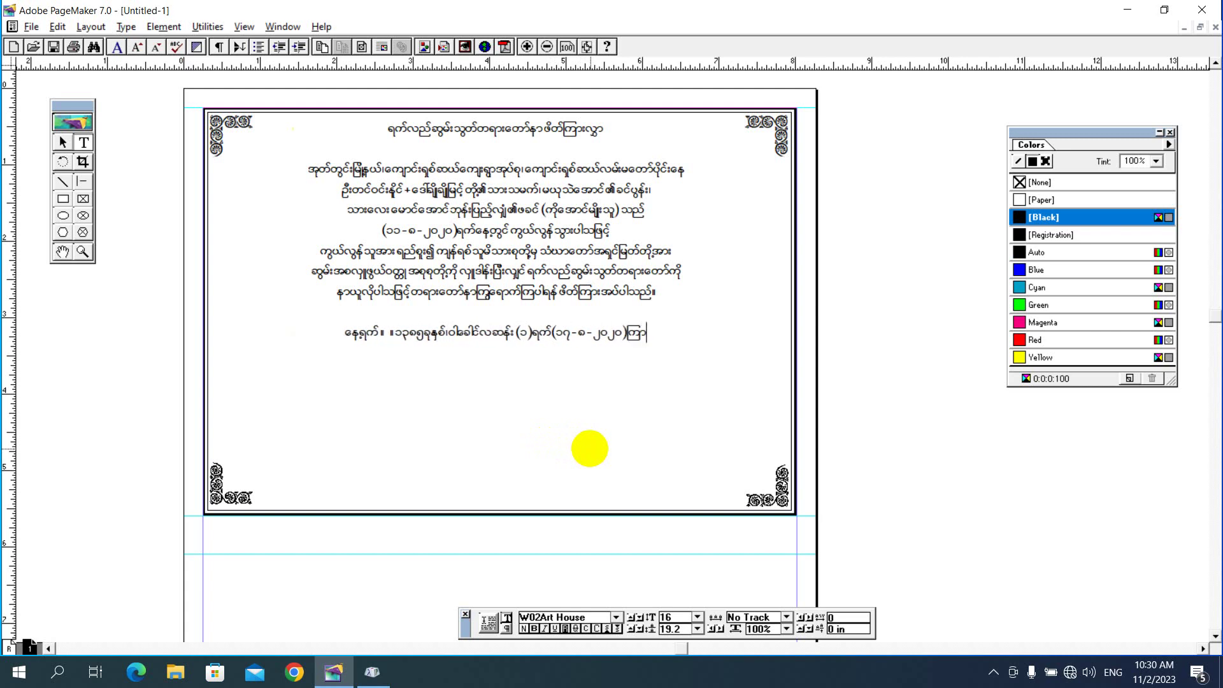
{"action": "type", "text": "သာပေတး"}
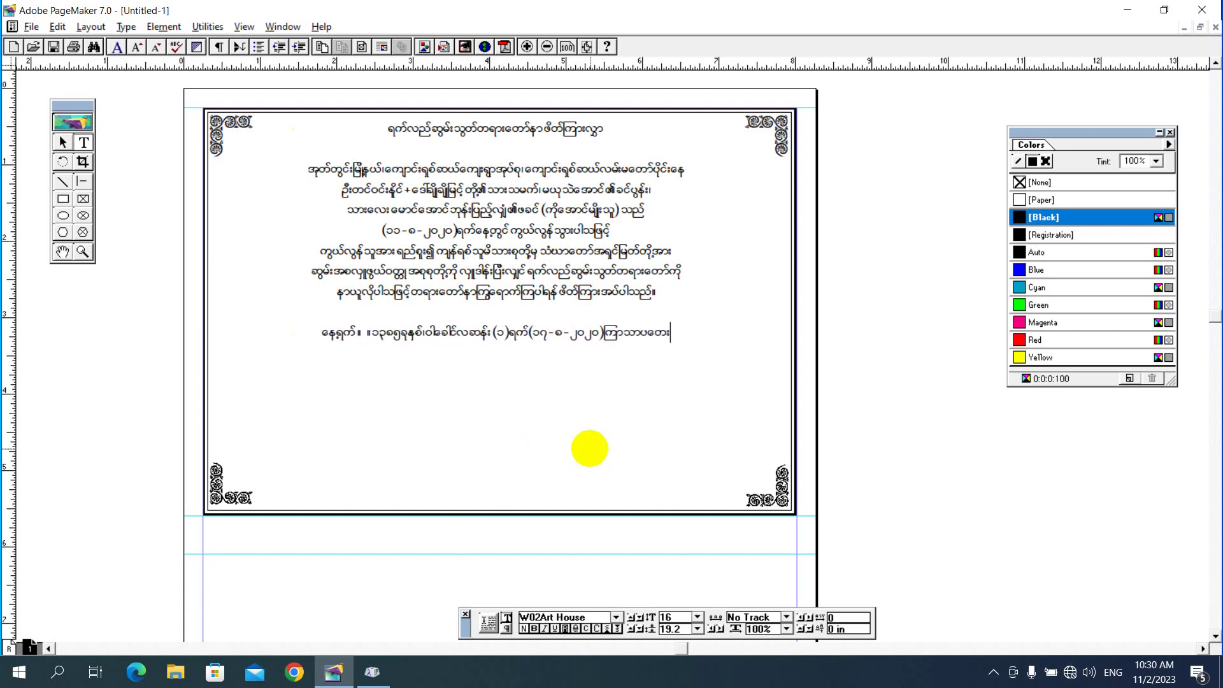
{"action": "type", "text": "ေန"}
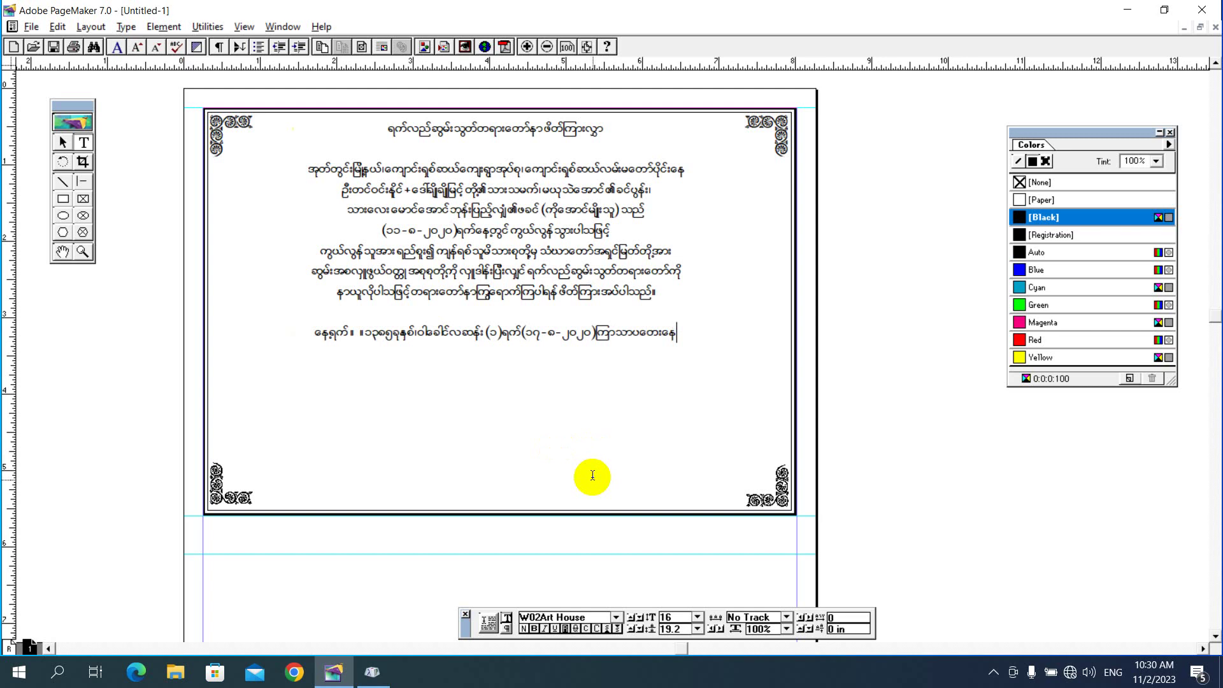
{"action": "type", "text": "့)"}
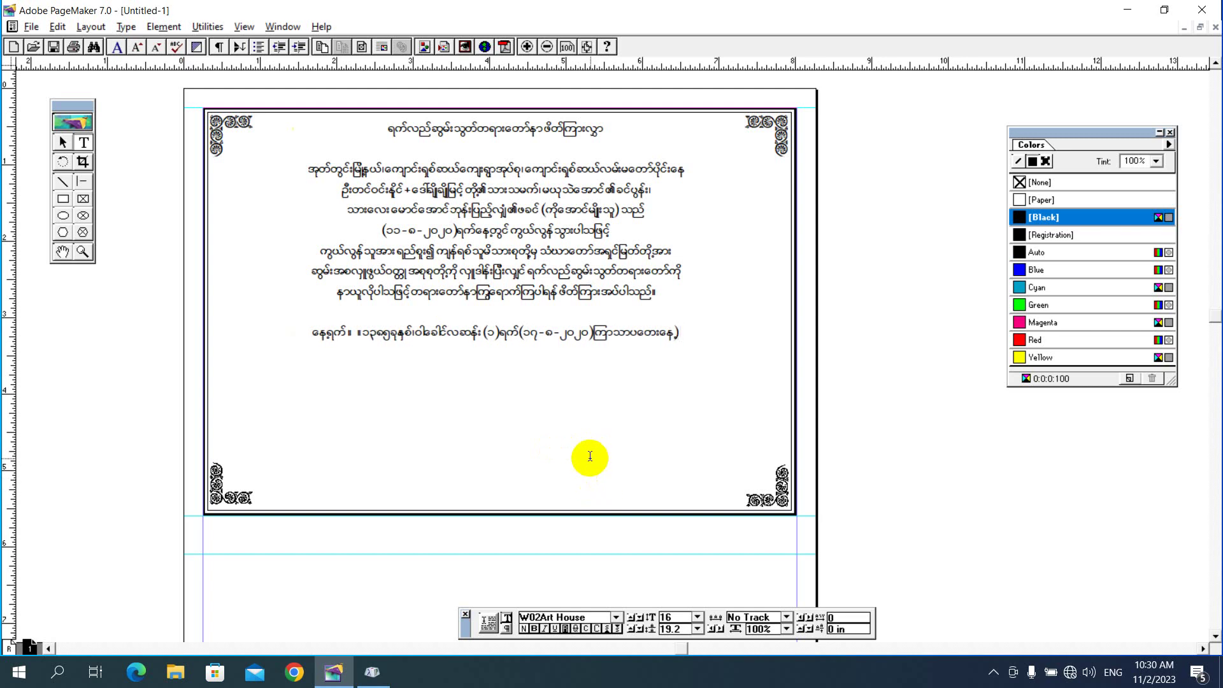
{"action": "key", "text": "BackSpace"}
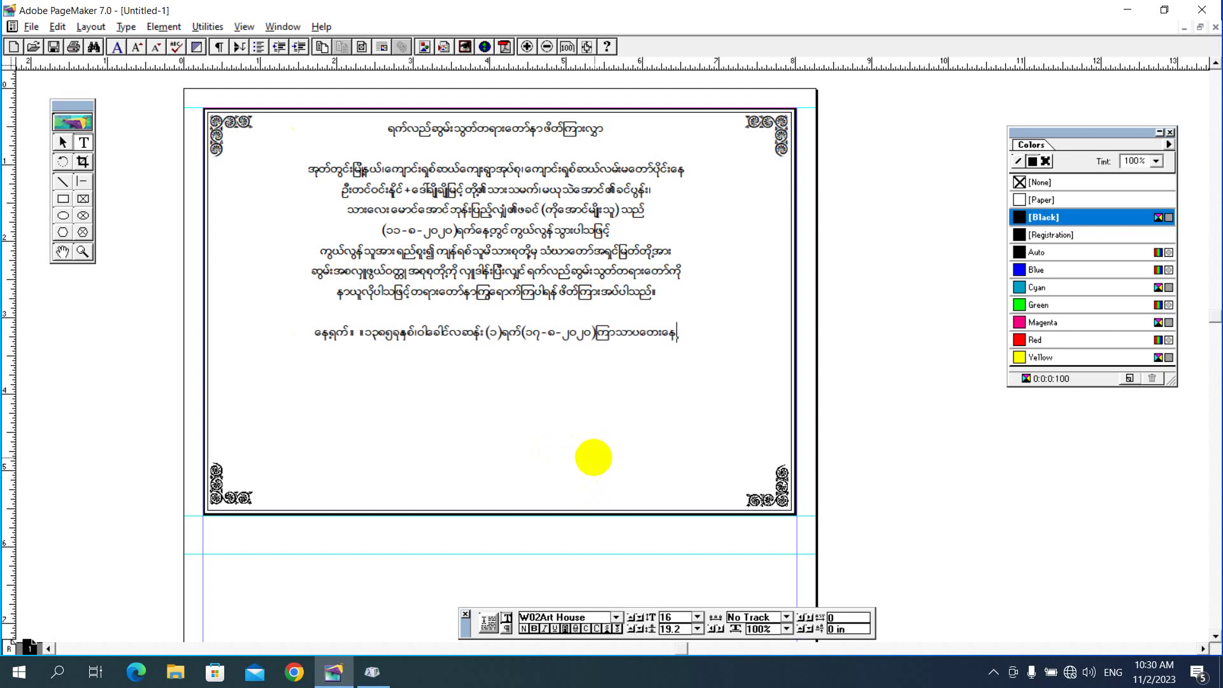
Add a time line below the date giving 6 to 10 in the morning and sermon time.
{"action": "key", "text": "Return"}
{"action": "type", "text": "အချိန်"}
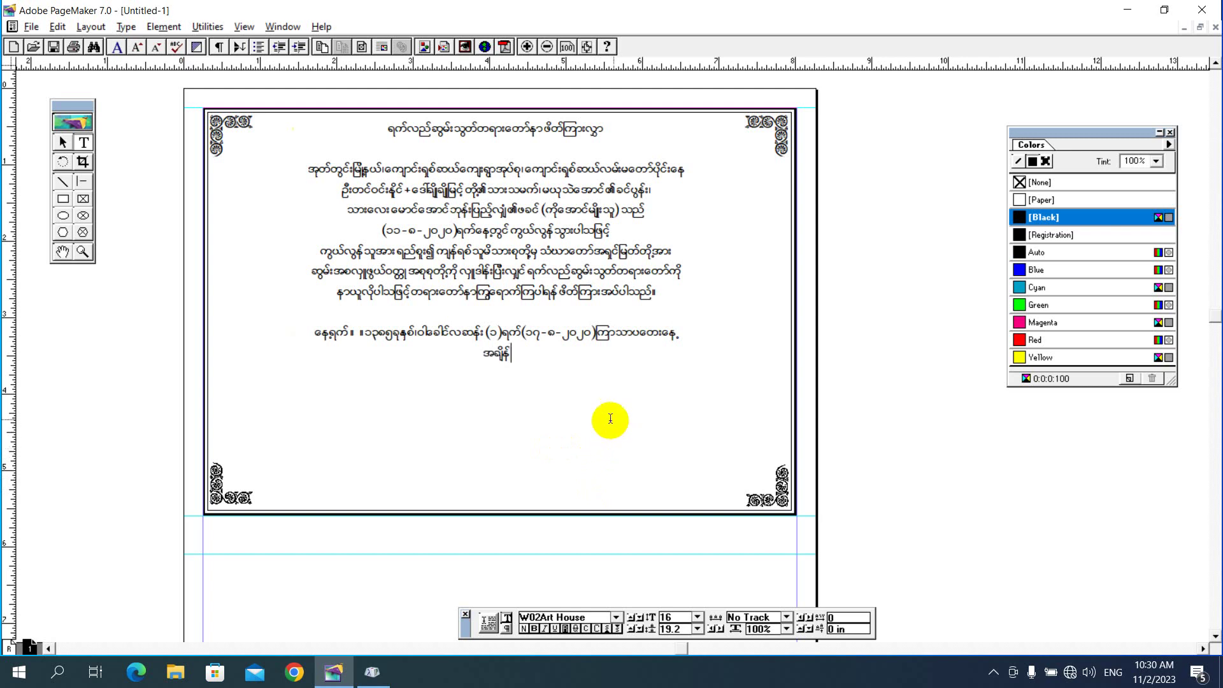
{"action": "type", "text": " ။ ။"}
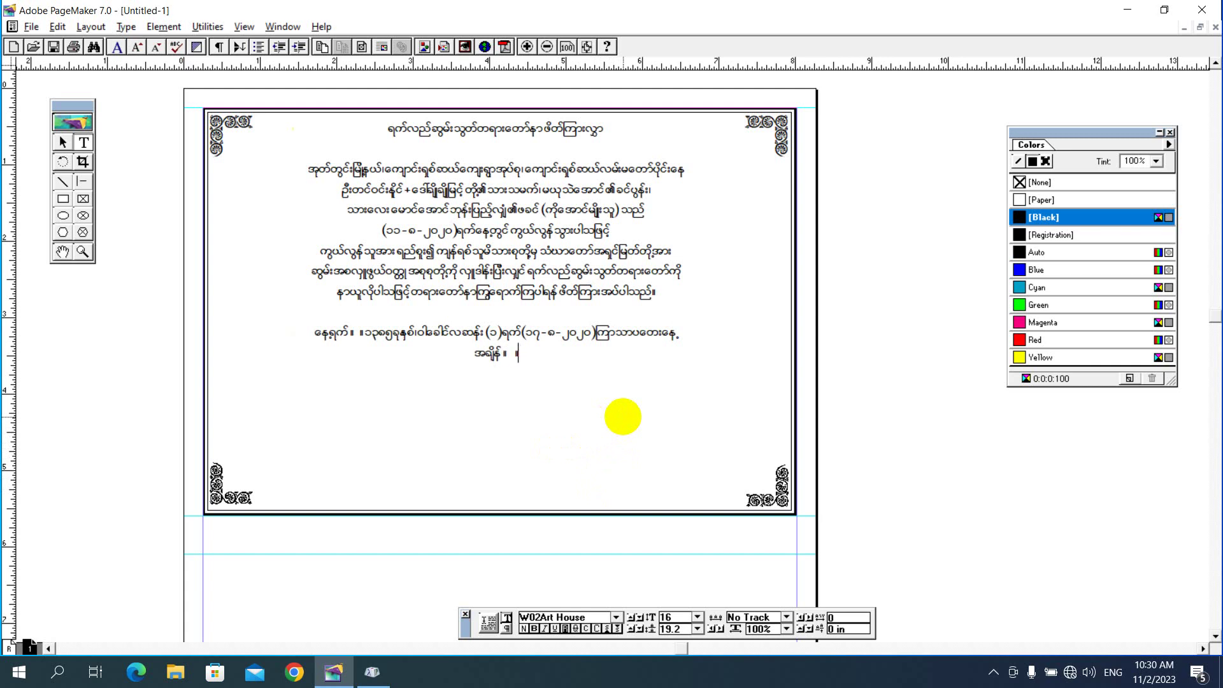
{"action": "type", "text": "န"}
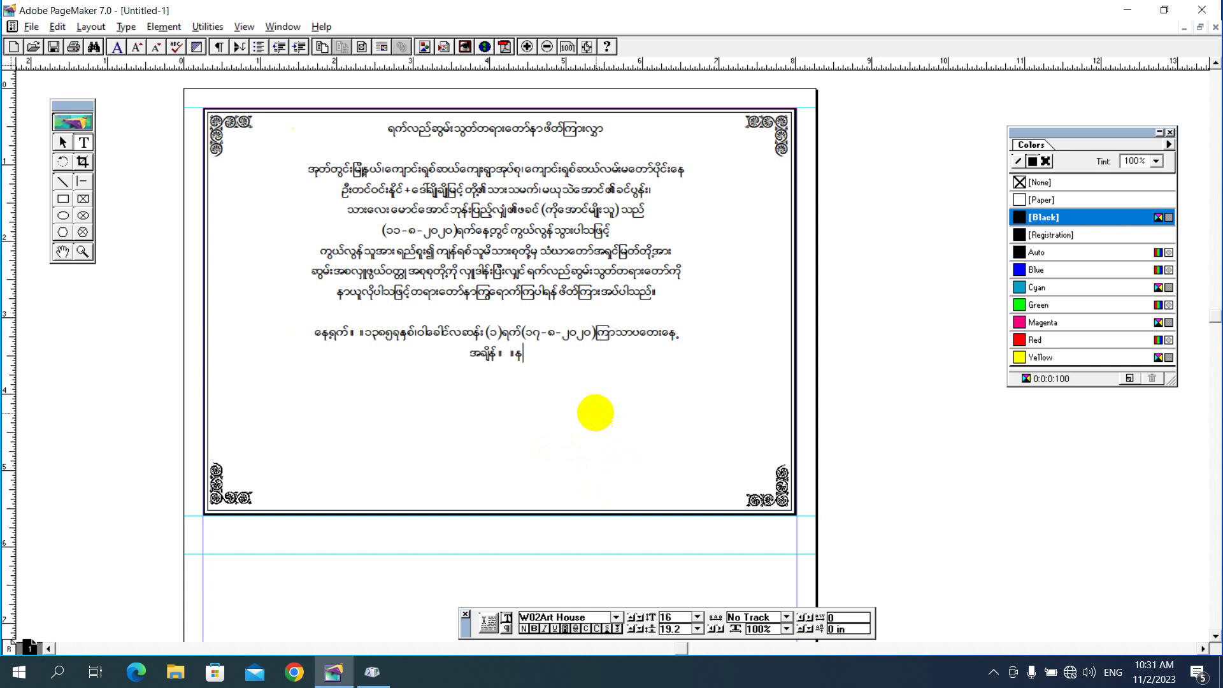
{"action": "type", "text": "နက်"}
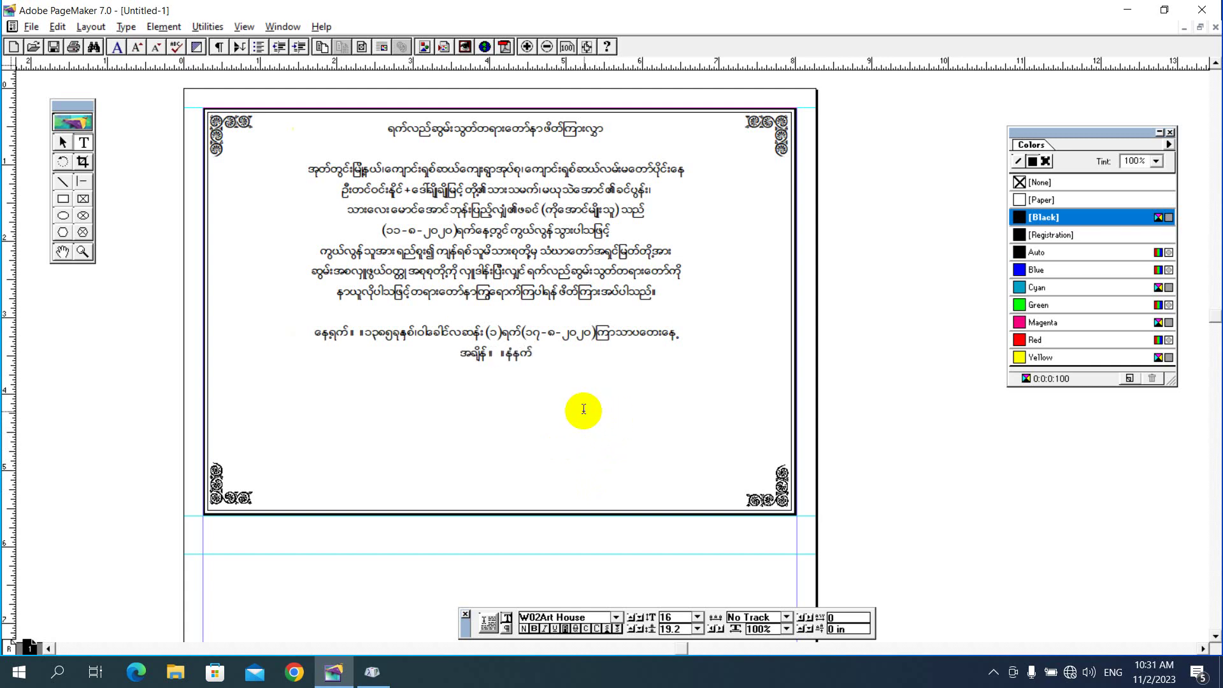
{"action": "type", "text": "ဖြ"}
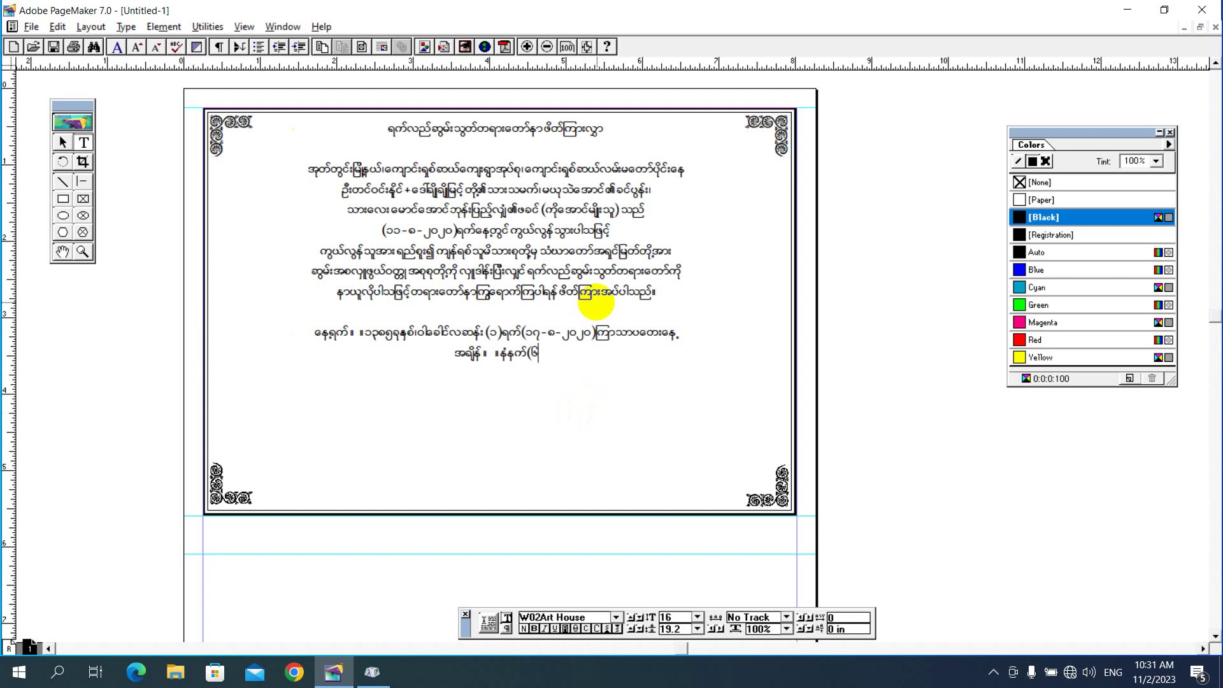
{"action": "type", "text": ")နာရ"}
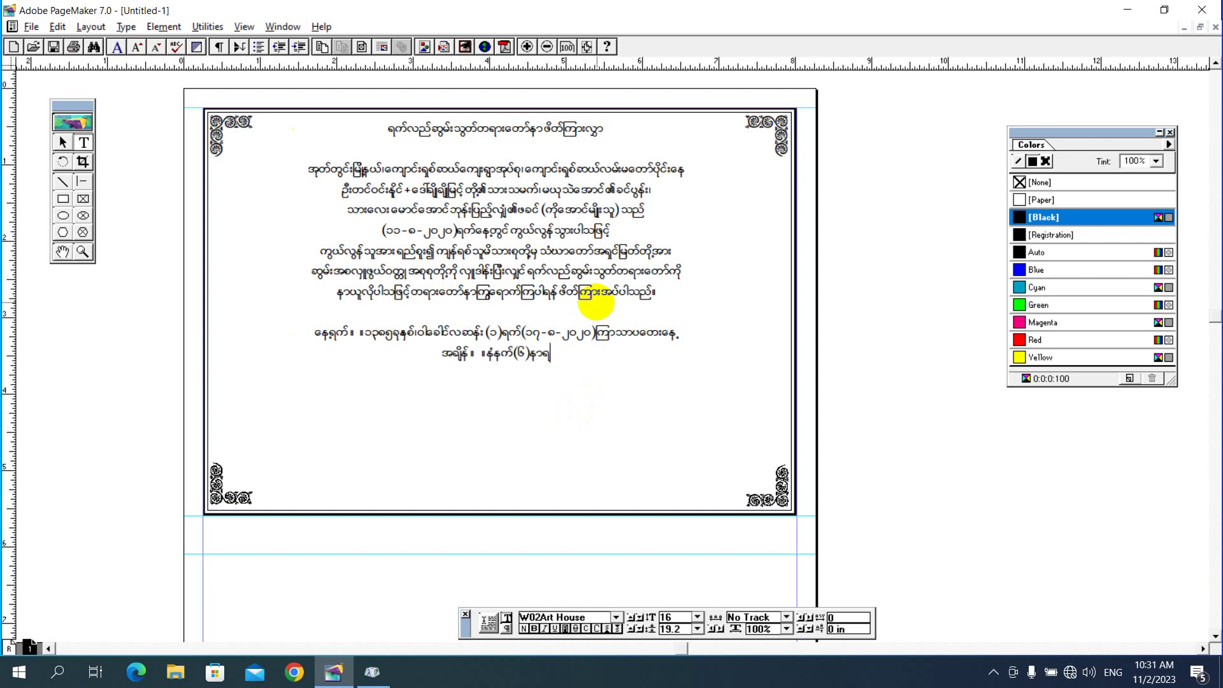
{"action": "type", "text": "မ"}
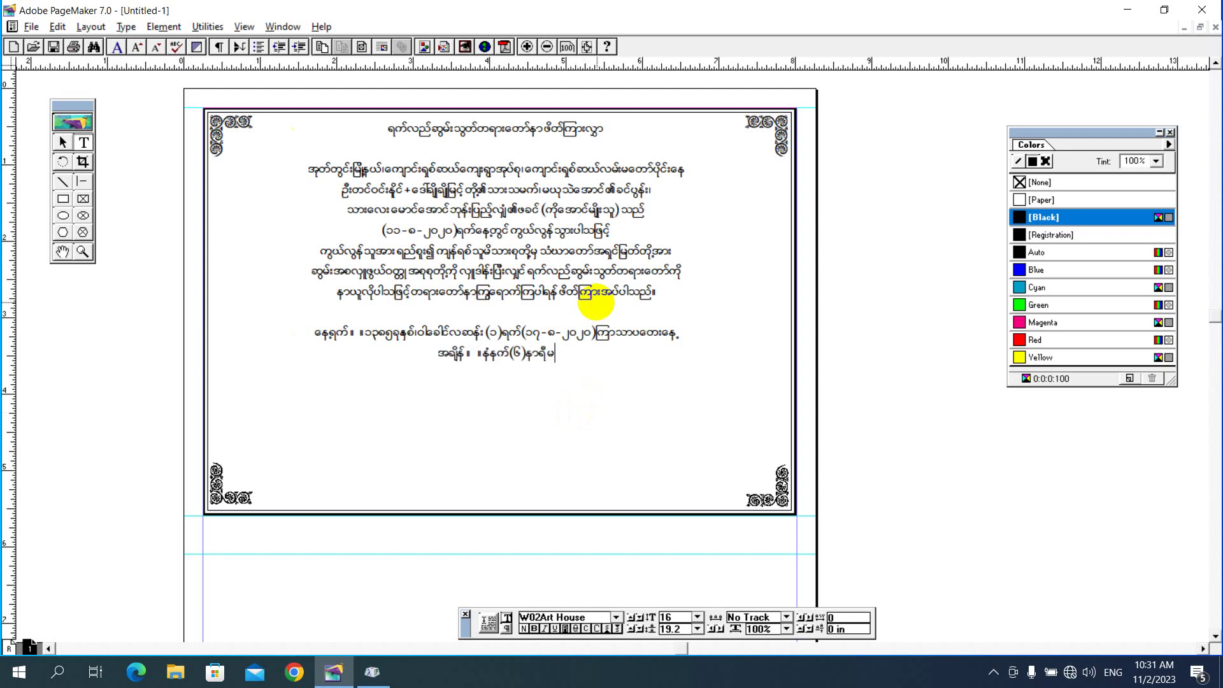
{"action": "type", "text": "ှ"}
{"action": "type", "text": " (၁၀"}
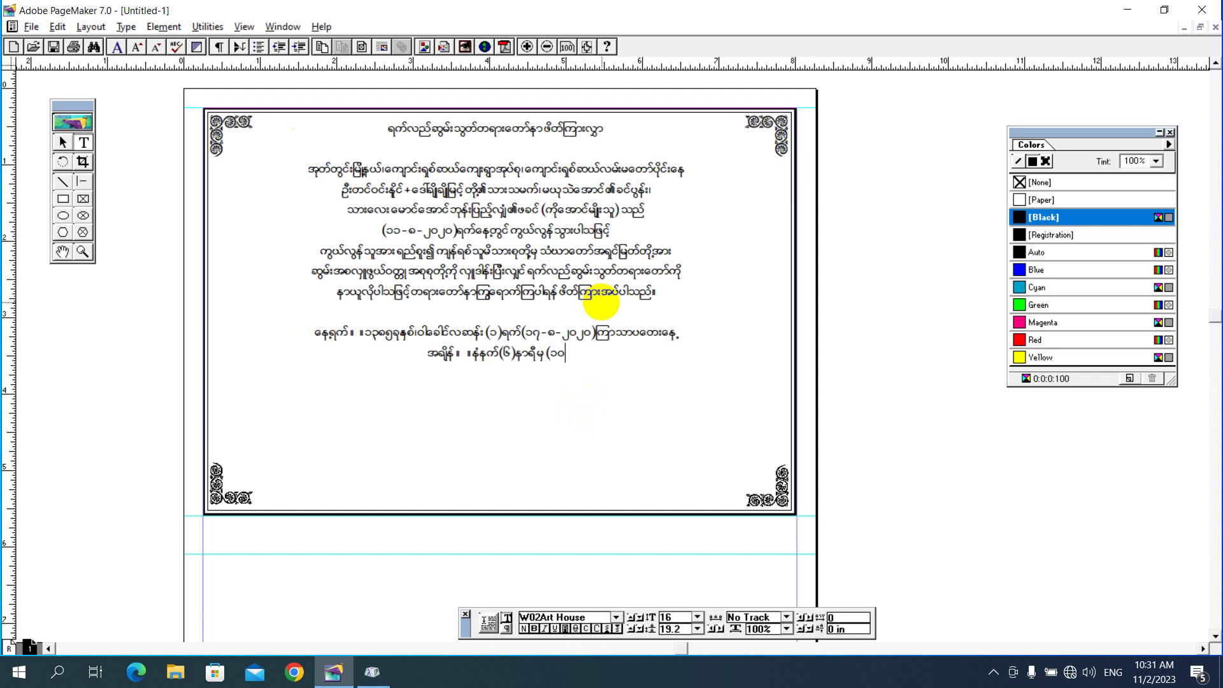
{"action": "type", "text": ")နာရ"}
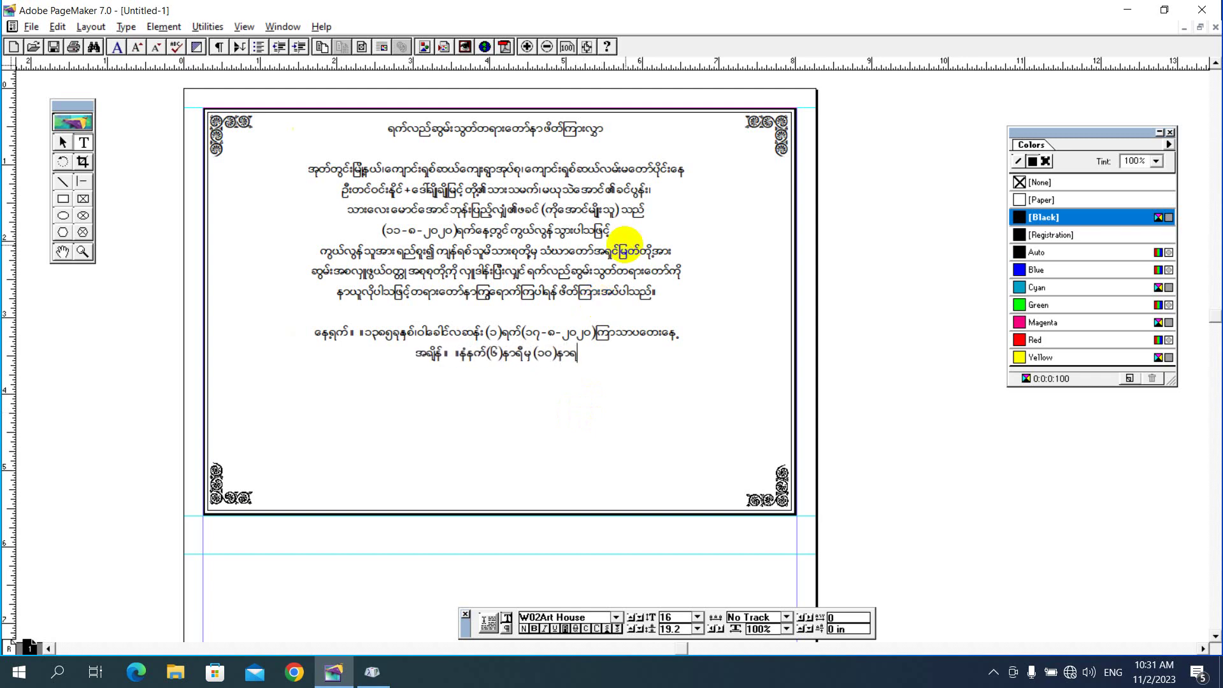
{"action": "type", "text": "အ"}
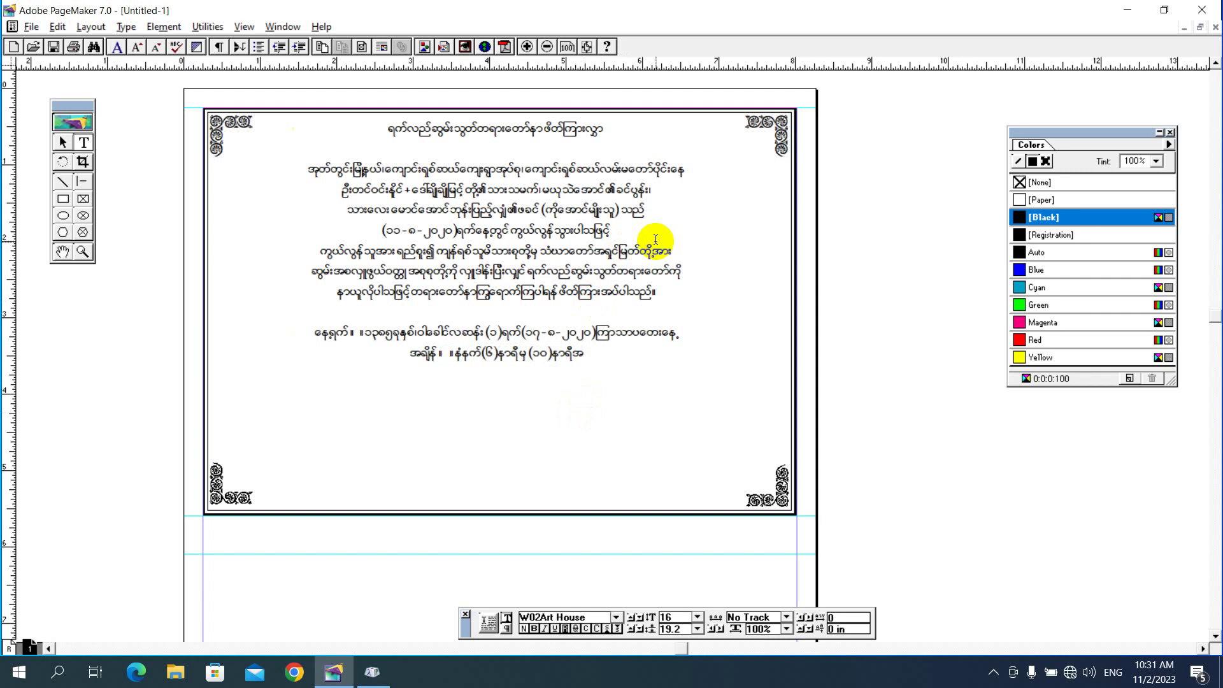
{"action": "type", "text": "တိ"}
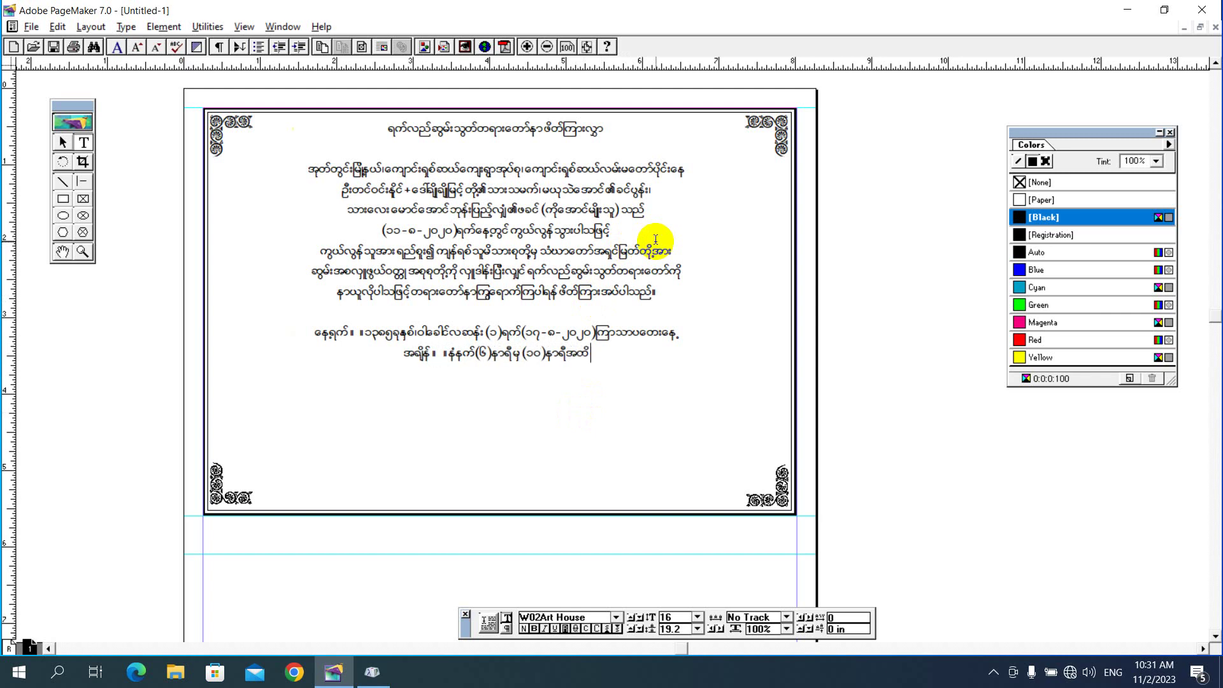
{"action": "type", "text": "၊တ"}
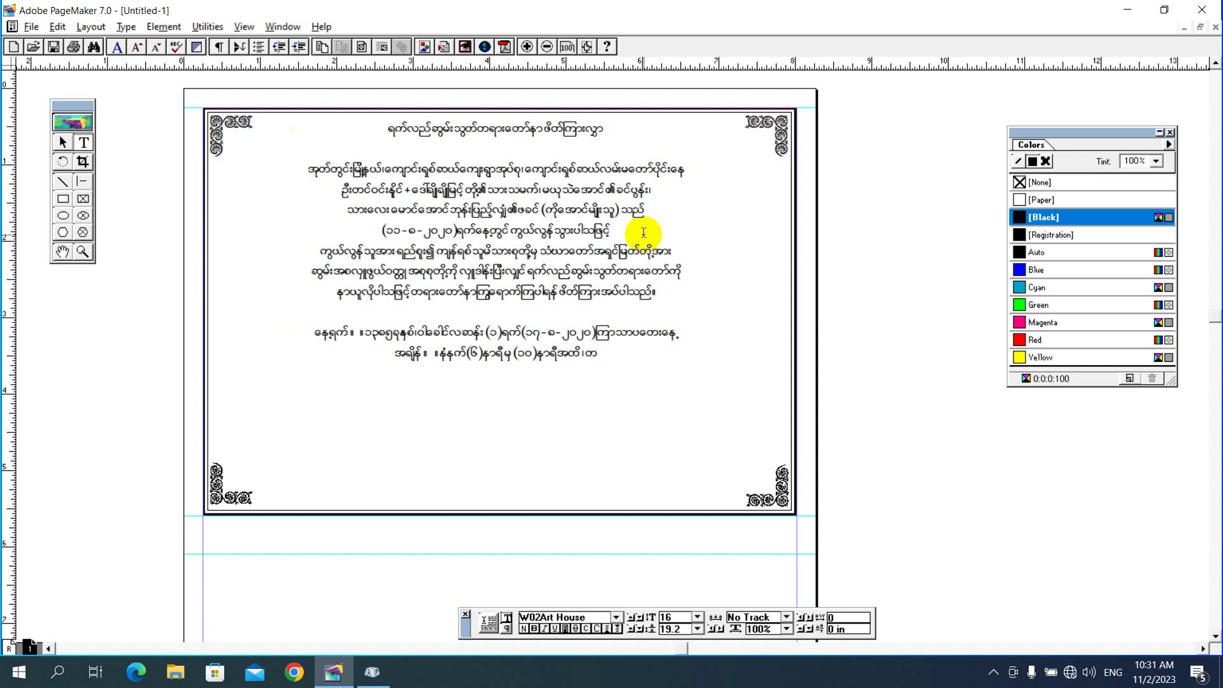
{"action": "type", "text": "ရားနာ"}
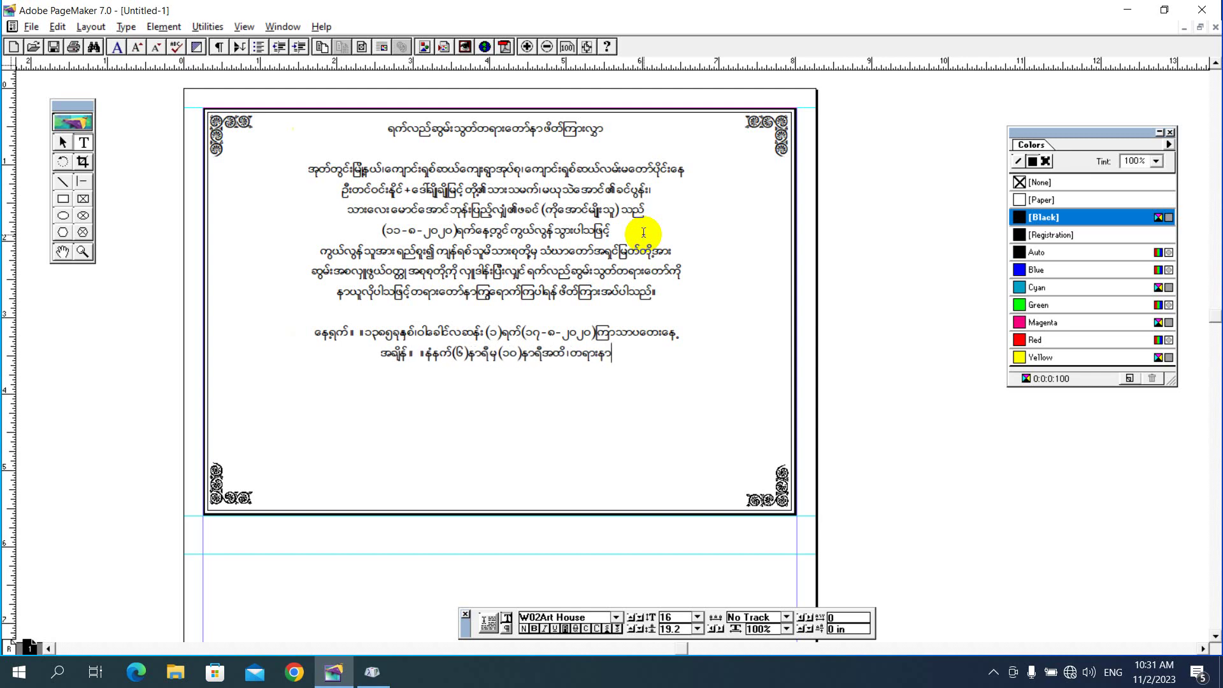
{"action": "type", "text": "ချိန်"}
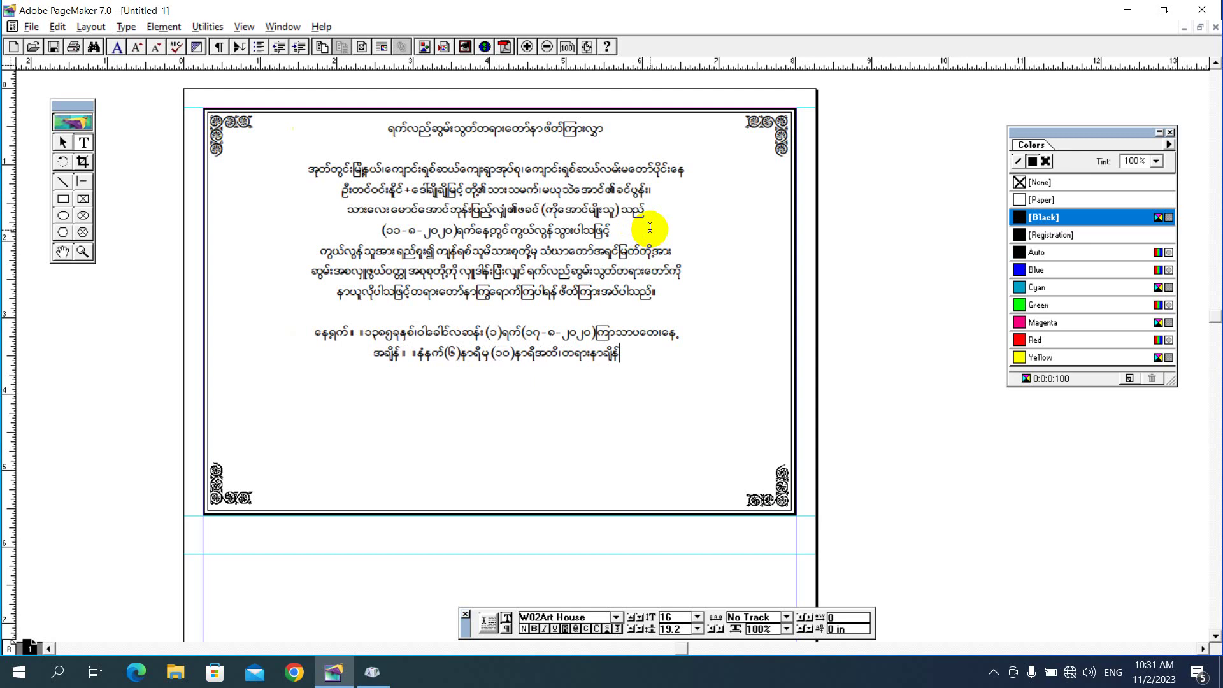
{"action": "type", "text": "-"}
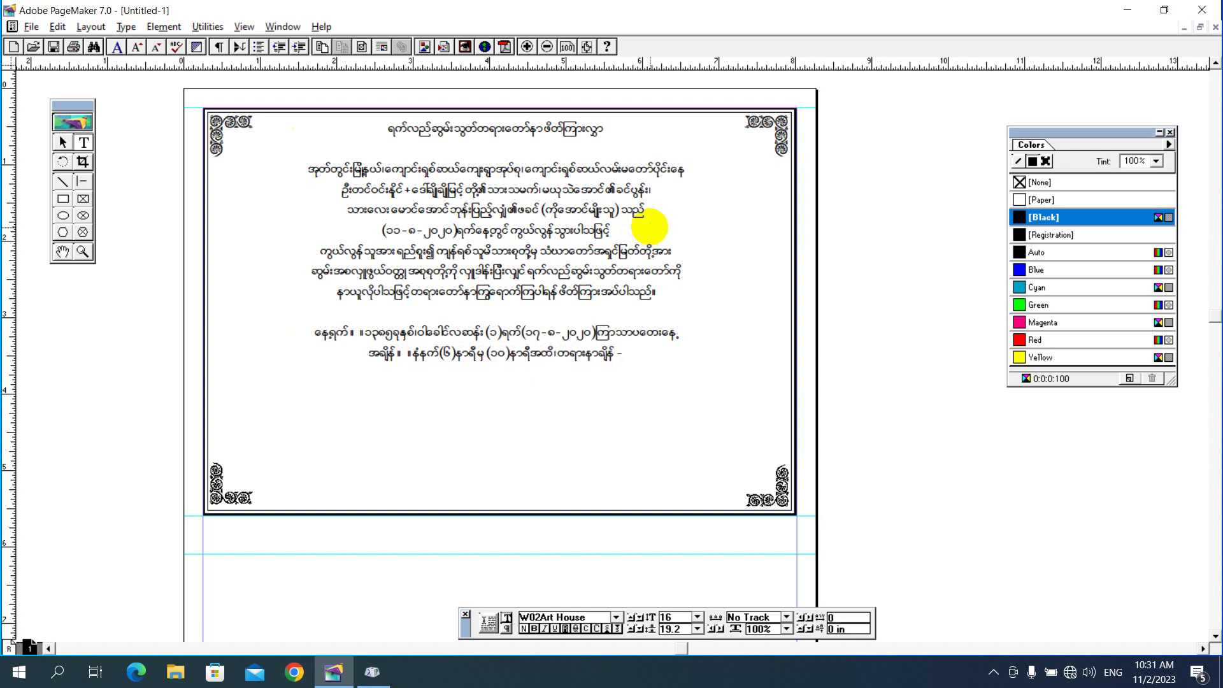
{"action": "type", "text": "နံန"}
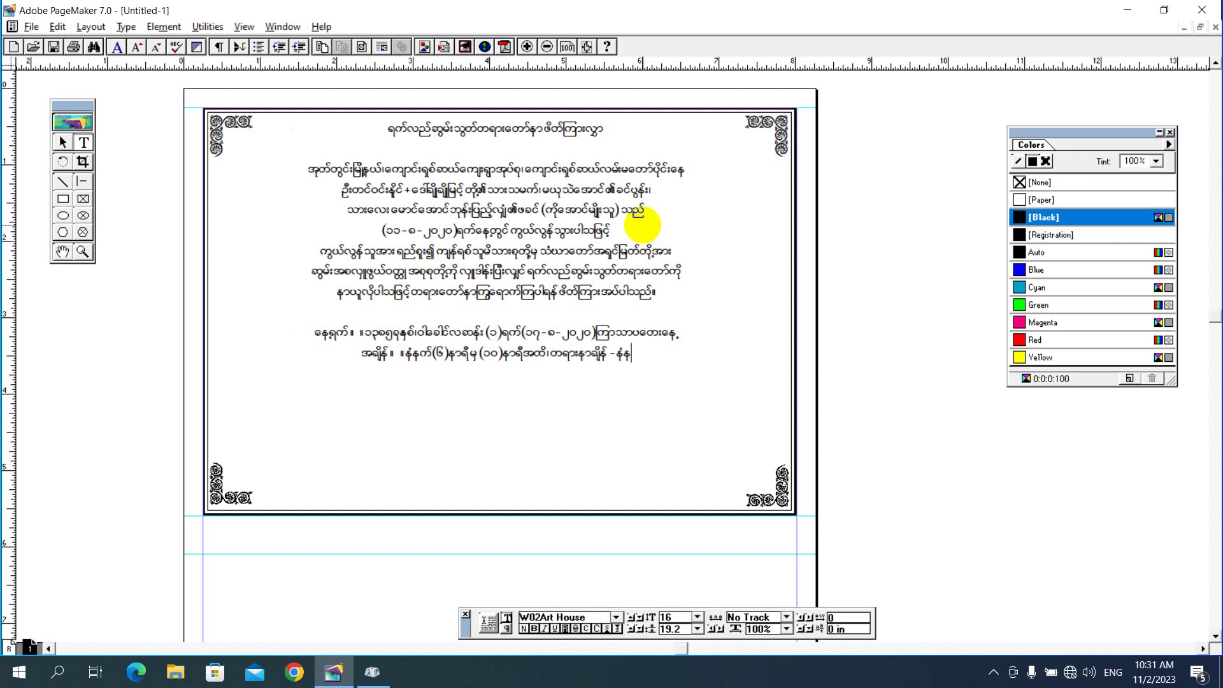
{"action": "type", "text": "က်("}
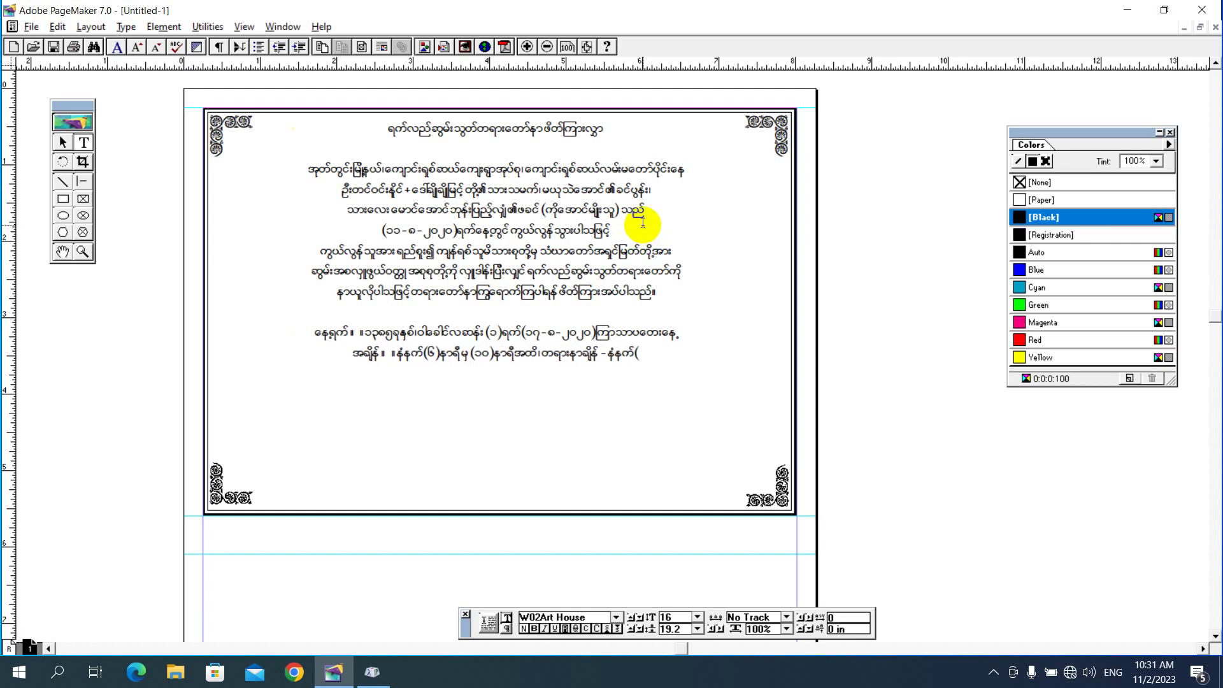
{"action": "type", "text": "၆)နာ"}
Finish the time line and add a venue line naming the hosts' residence.
{"action": "type", "text": "ရီ"}
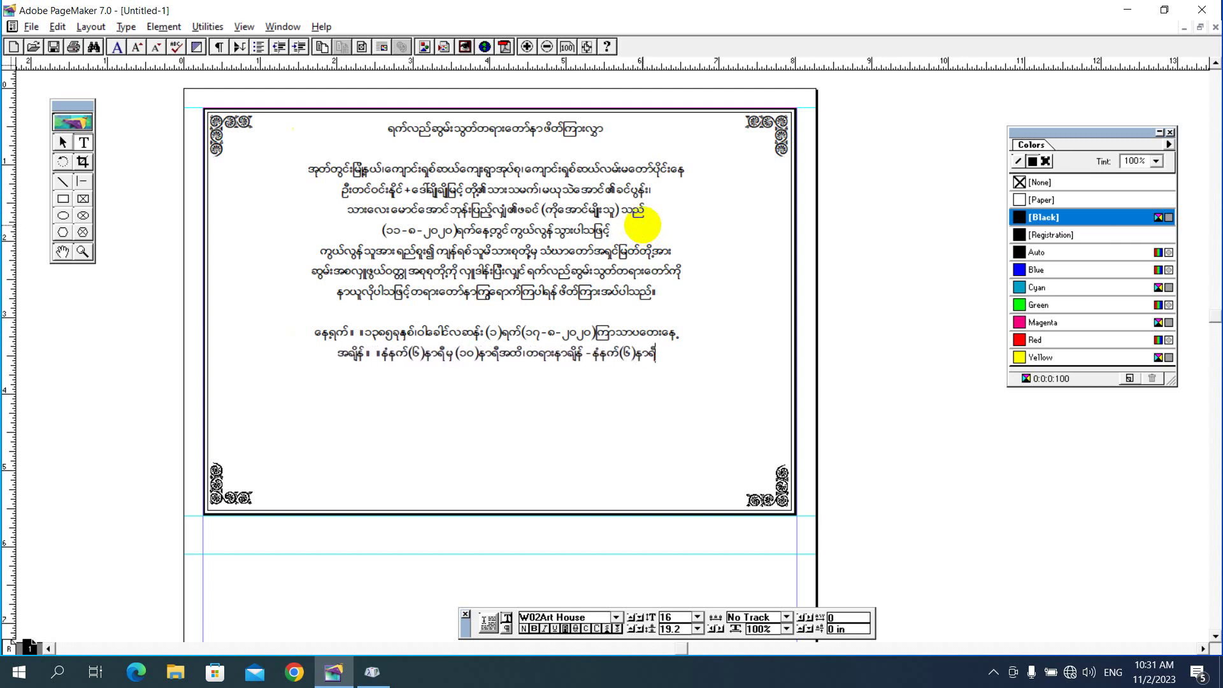
{"action": "key", "text": "Return"}
{"action": "type", "text": "နေ"}
{"action": "type", "text": "ရာ"}
{"action": "type", "text": "။ "}
{"action": "type", "text": "။"}
{"action": "type", "text": "ေကျာင်းရ"}
{"action": "type", "text": "စ်"}
{"action": "type", "text": "ဆ"}
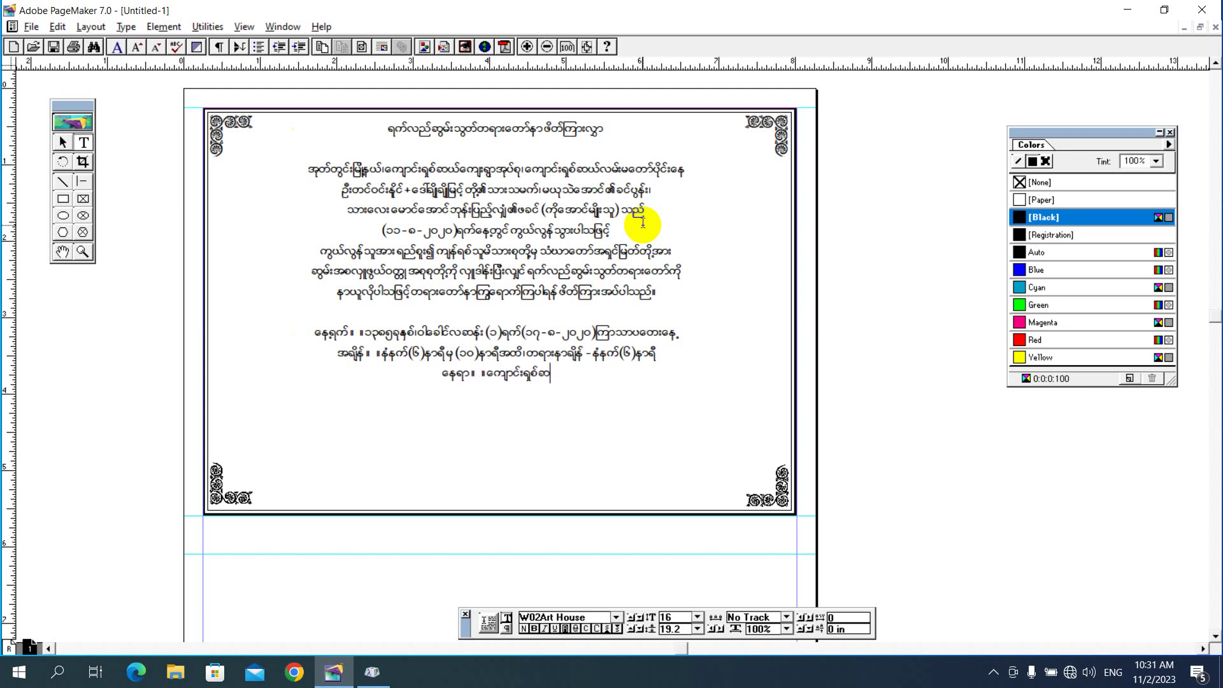
{"action": "type", "text": "ယ်လမ်း"}
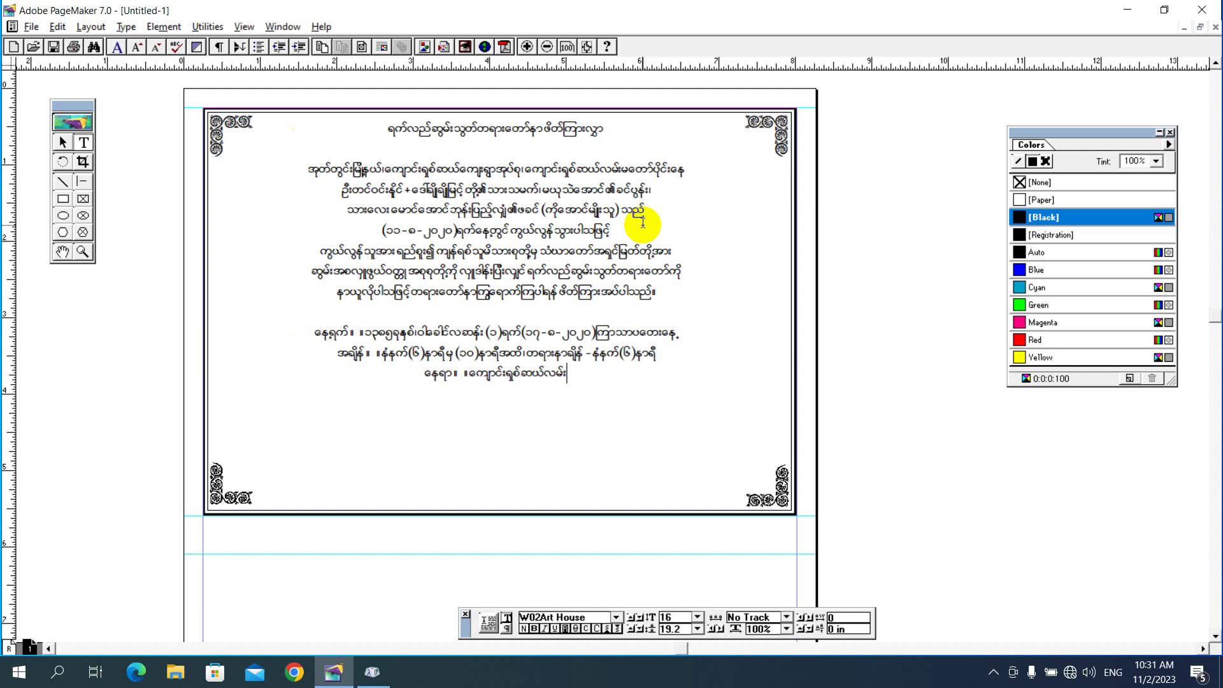
{"action": "type", "text": "မ"}
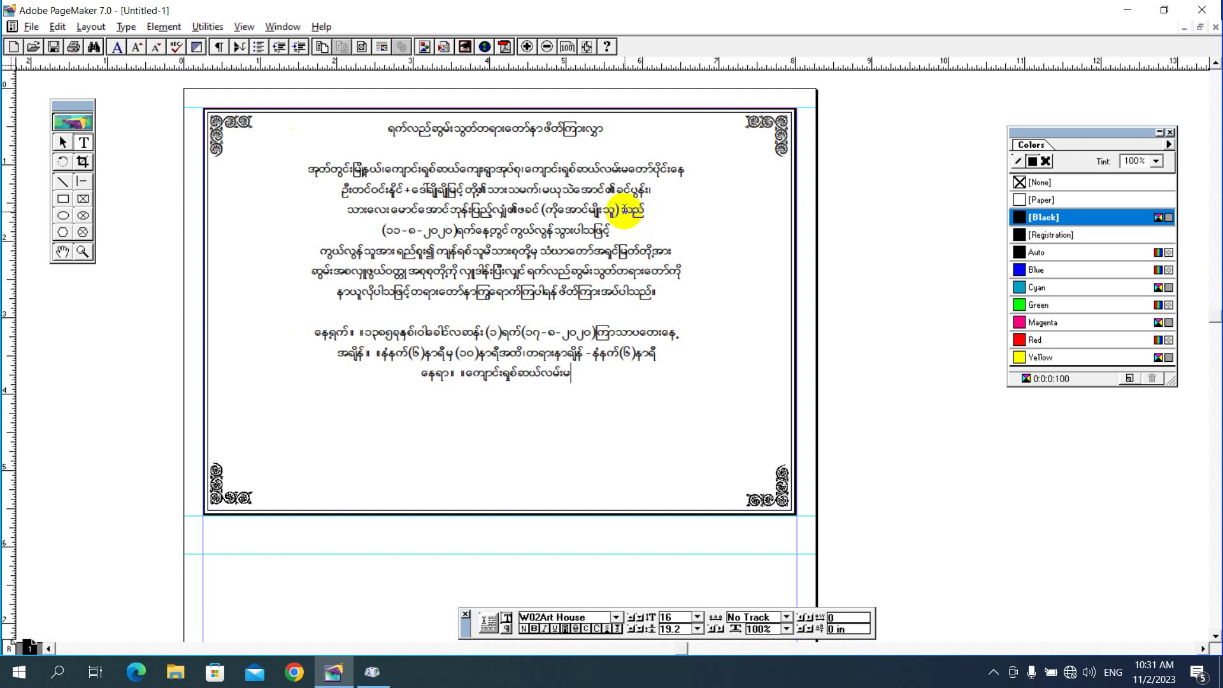
{"action": "type", "text": "တော်နေ"}
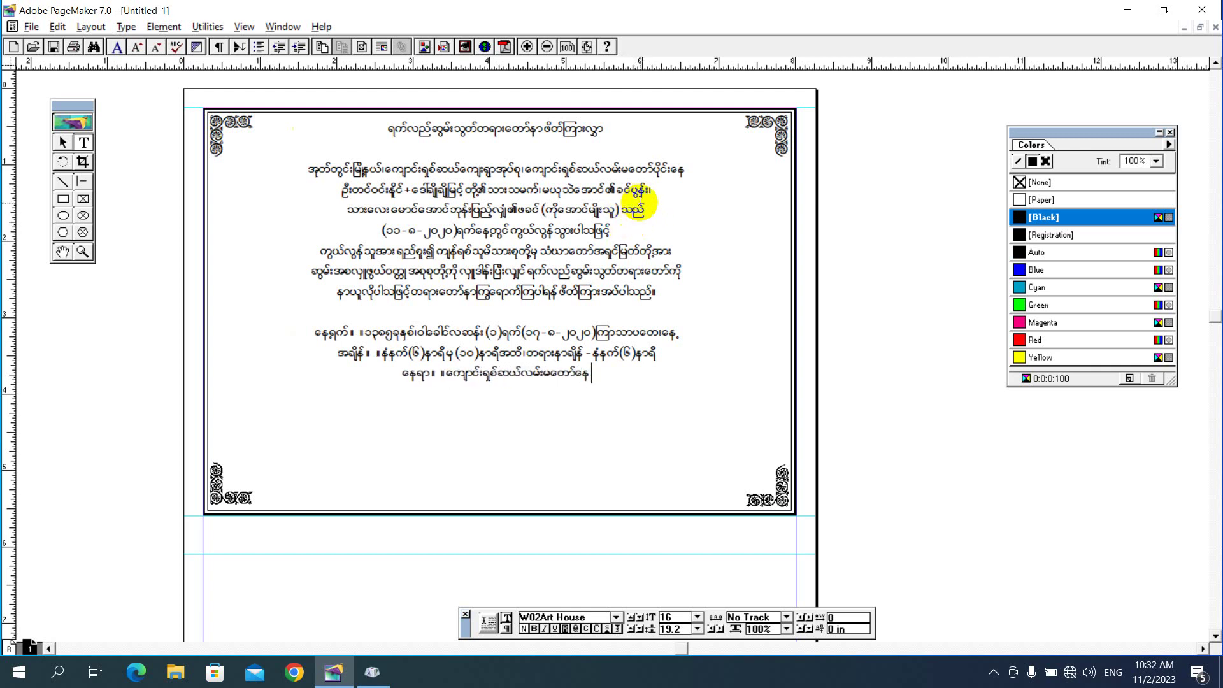
{"action": "type", "text": "ဦးတင်"}
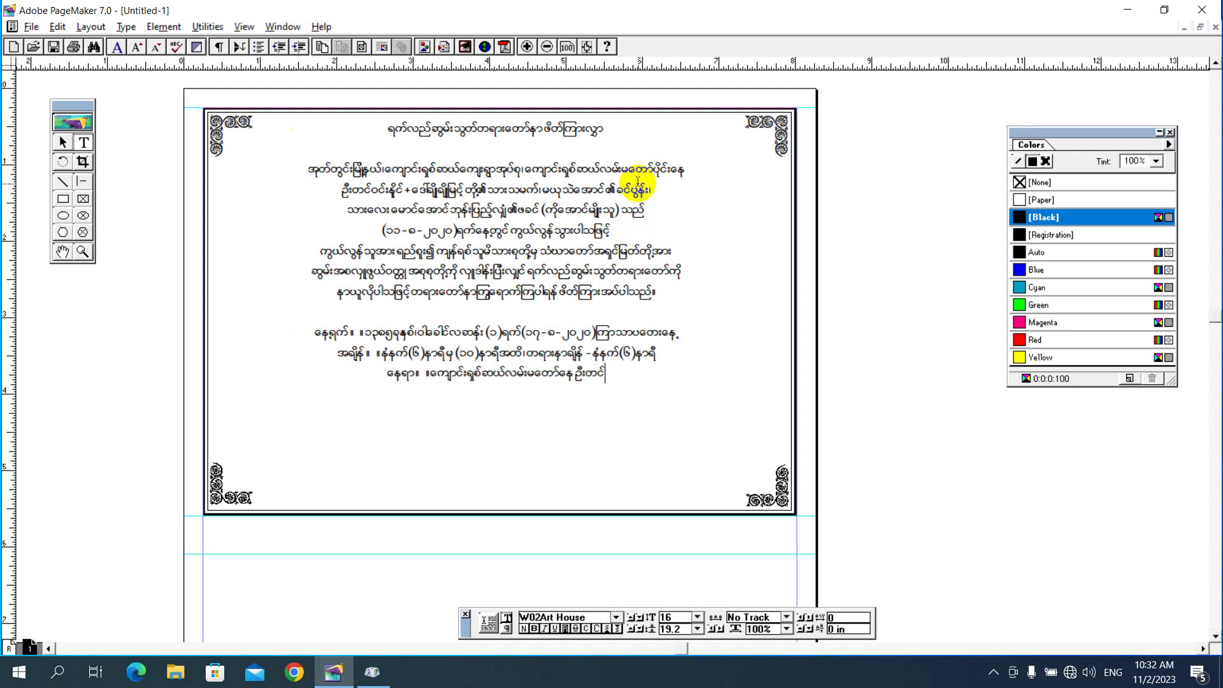
{"action": "type", "text": "ဝင်းန"}
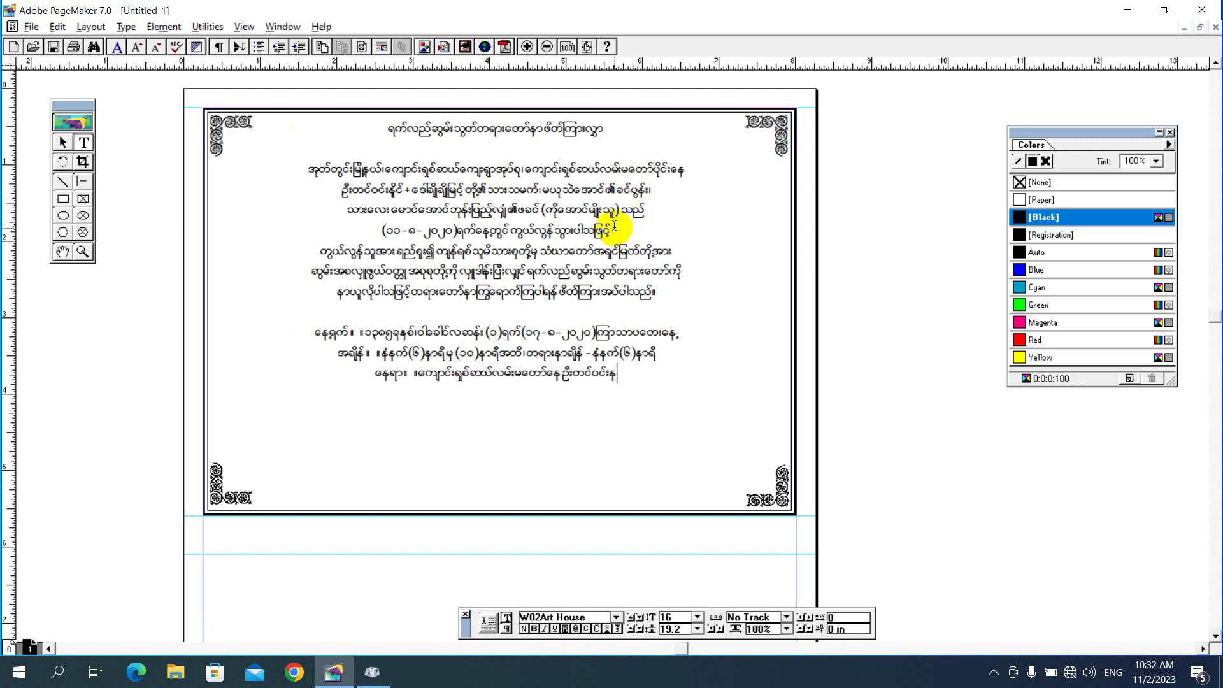
{"action": "type", "text": "ိုင်"}
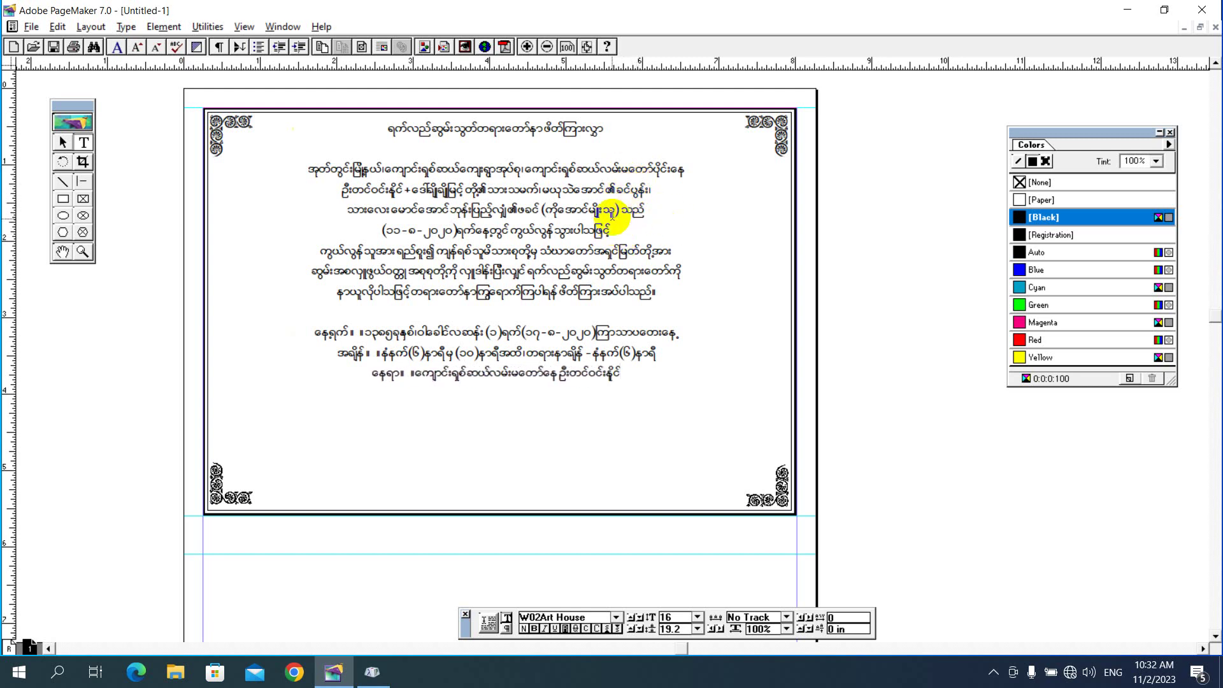
{"action": "type", "text": " +ဒေါ်"}
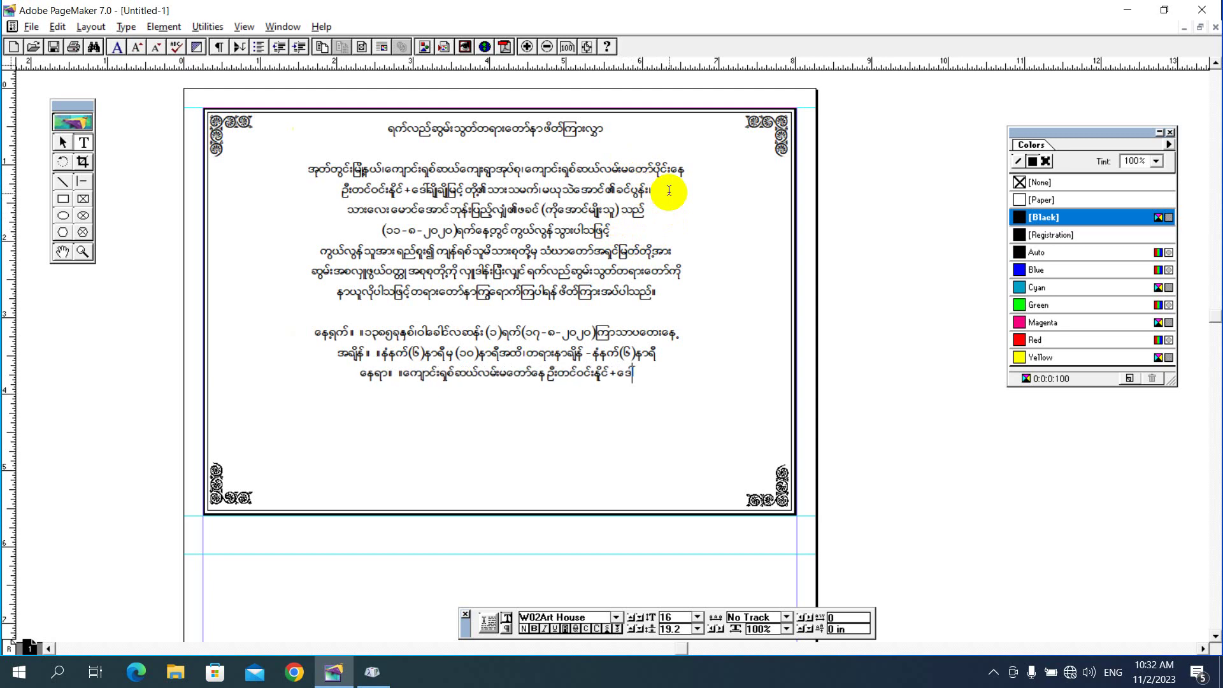
{"action": "type", "text": "ချို"}
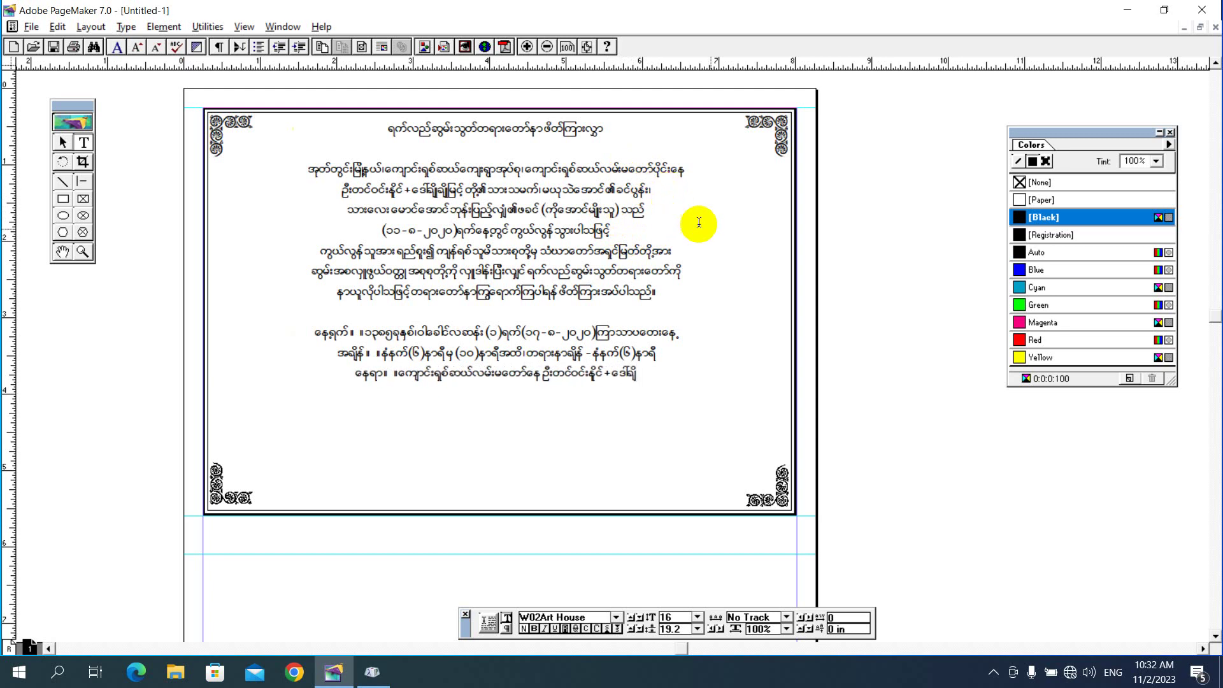
{"action": "type", "text": "ချိ"}
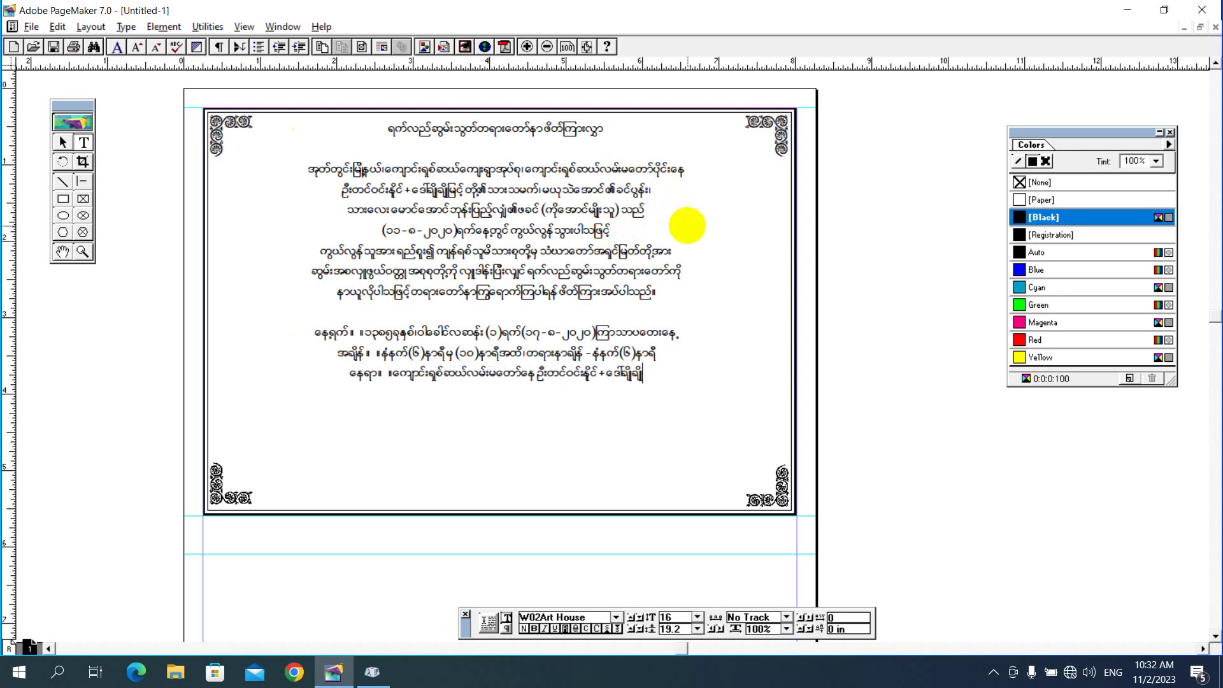
{"action": "type", "text": "မြင့်"}
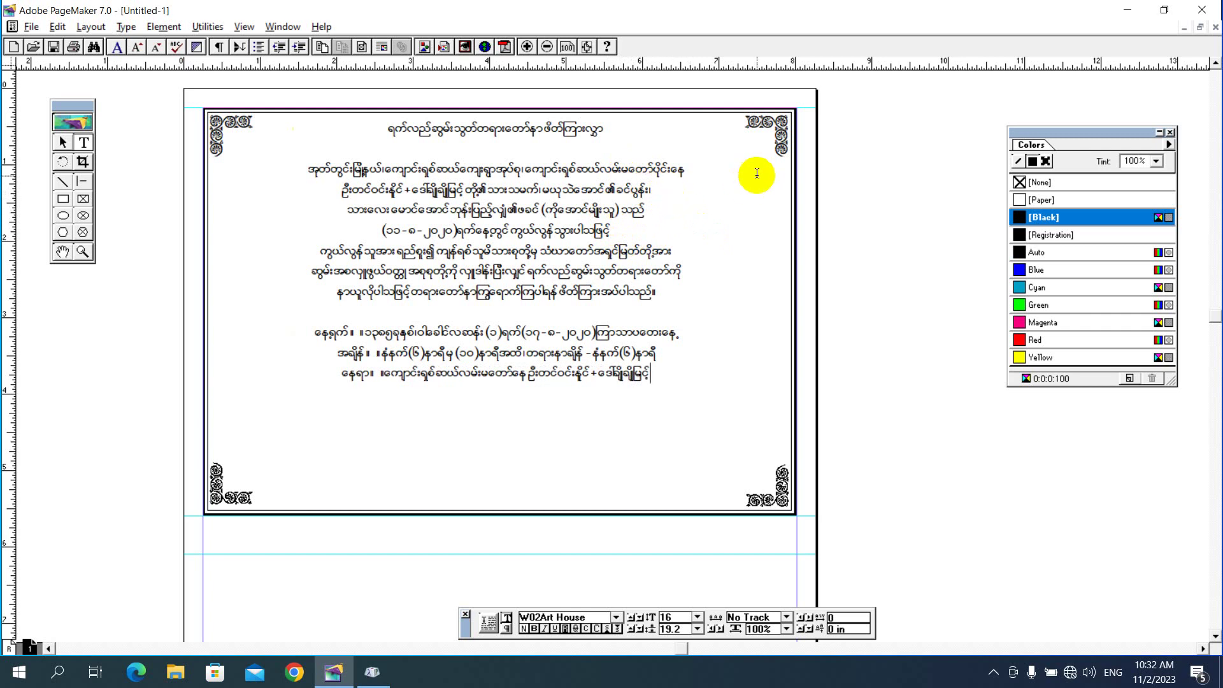
{"action": "type", "text": " တ"}
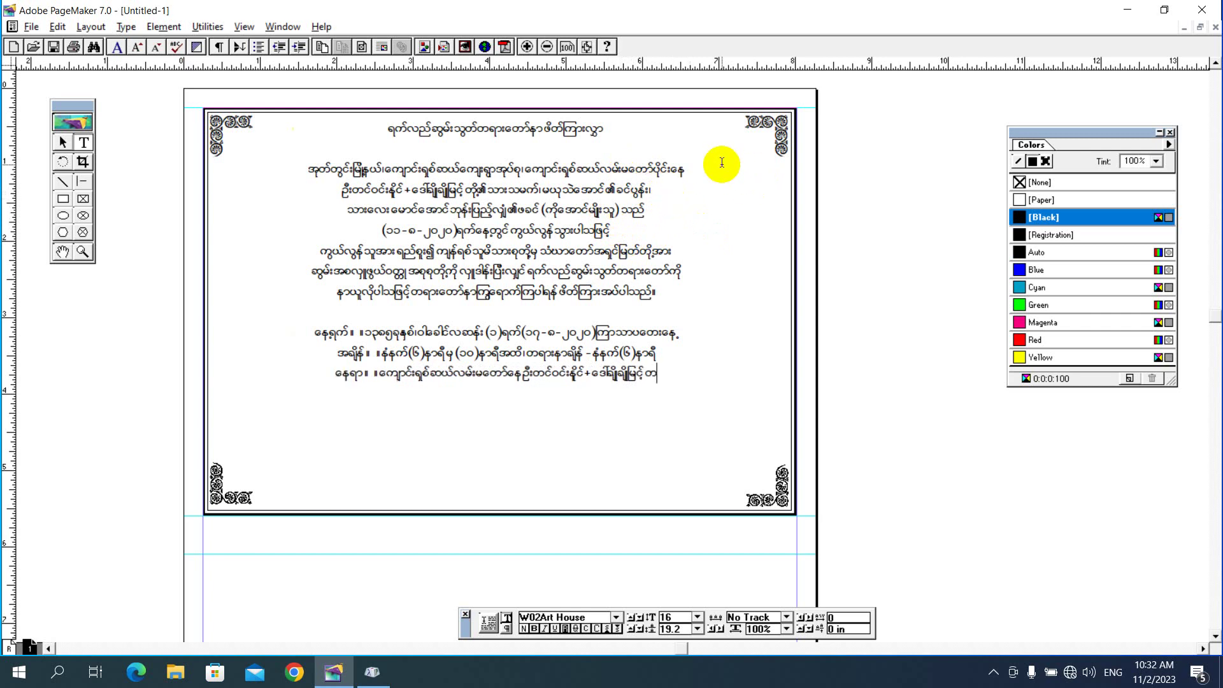
{"action": "type", "text": "ို့"}
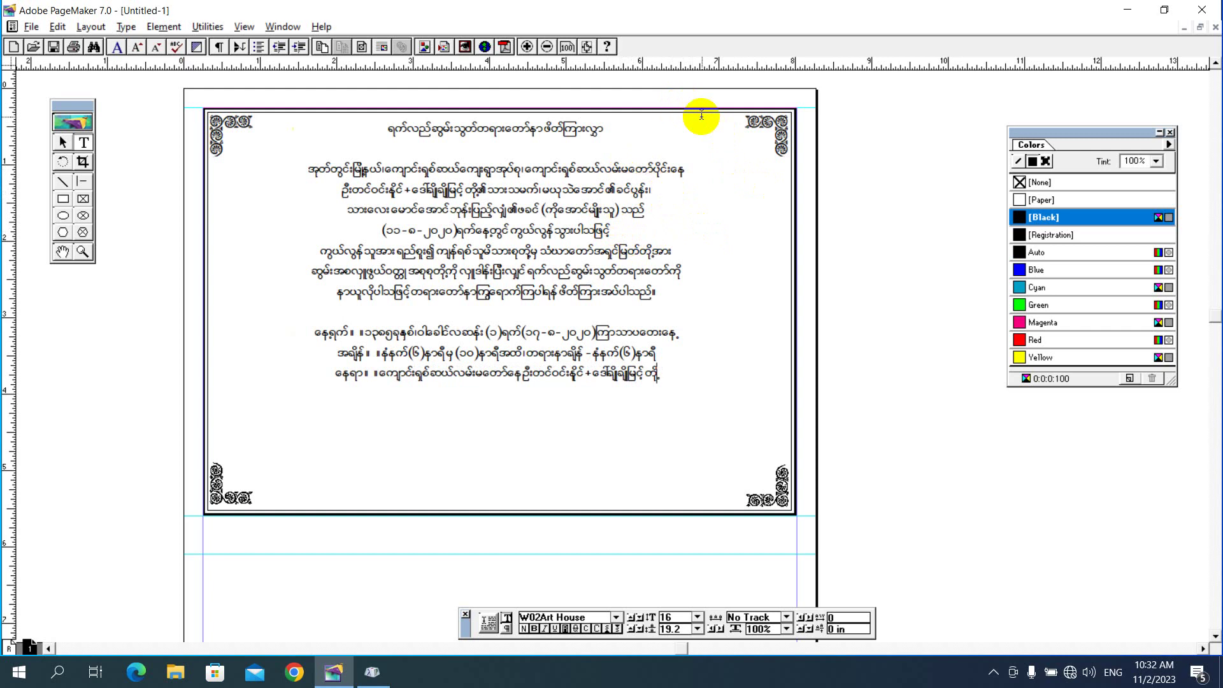
{"action": "type", "text": "၏ နေ"}
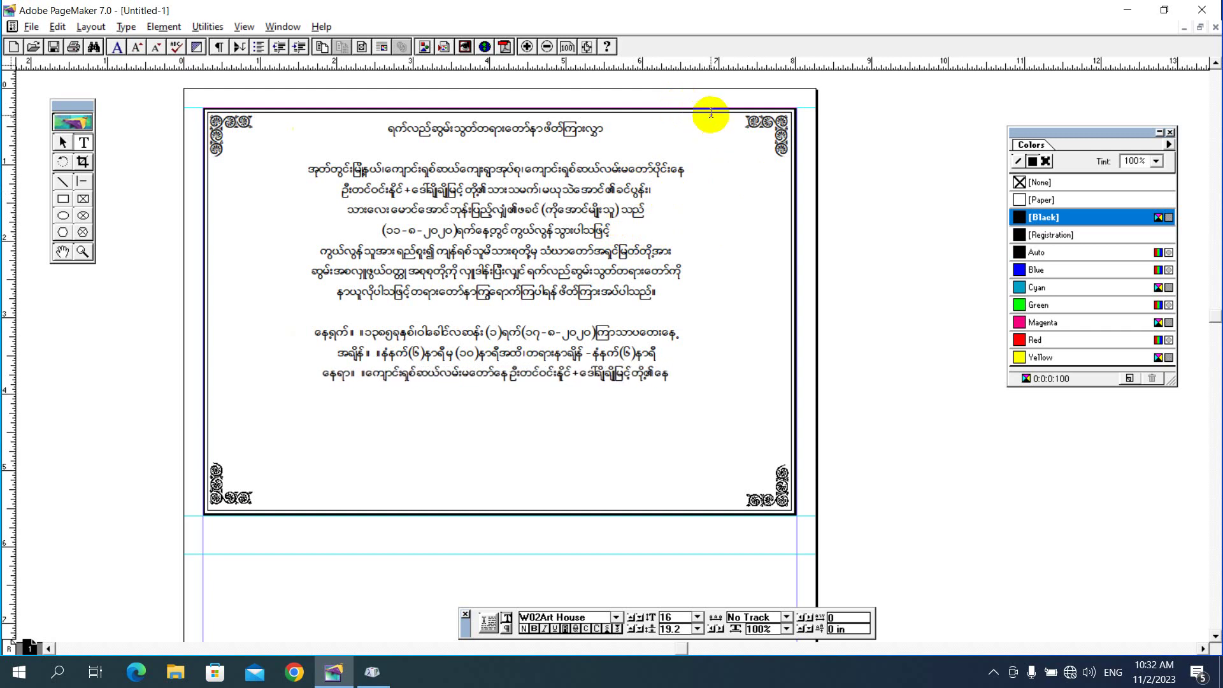
{"action": "type", "text": "အိမ်"}
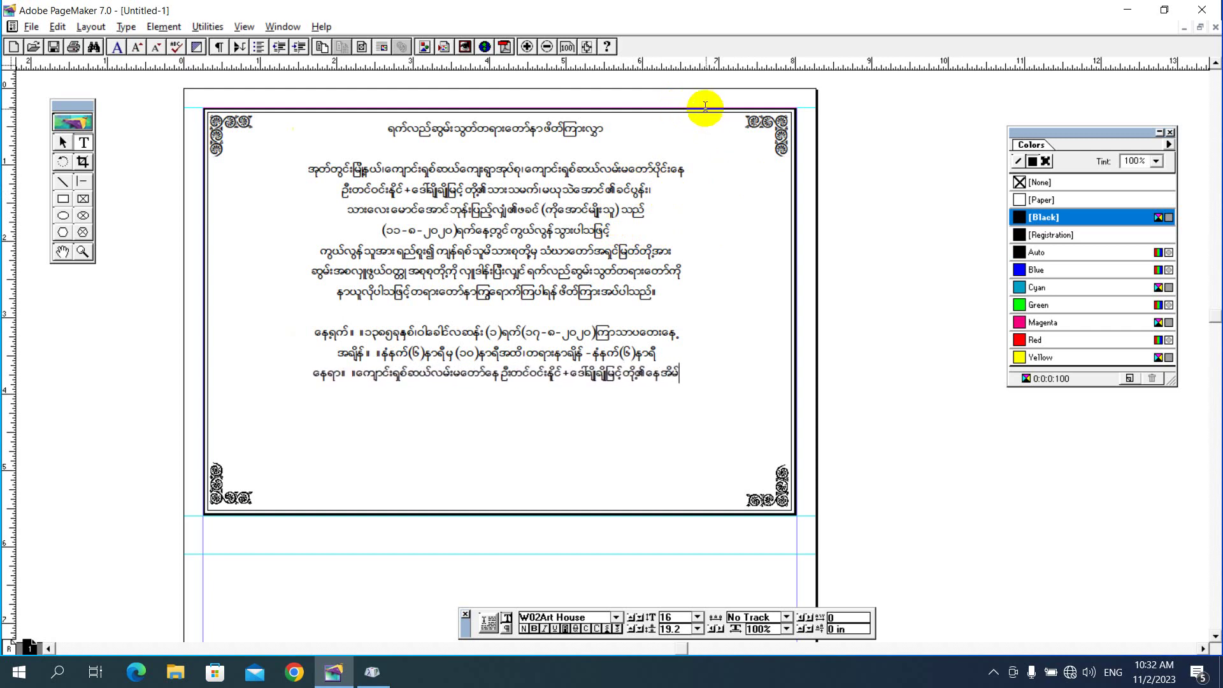
{"action": "type", "text": "သို့"}
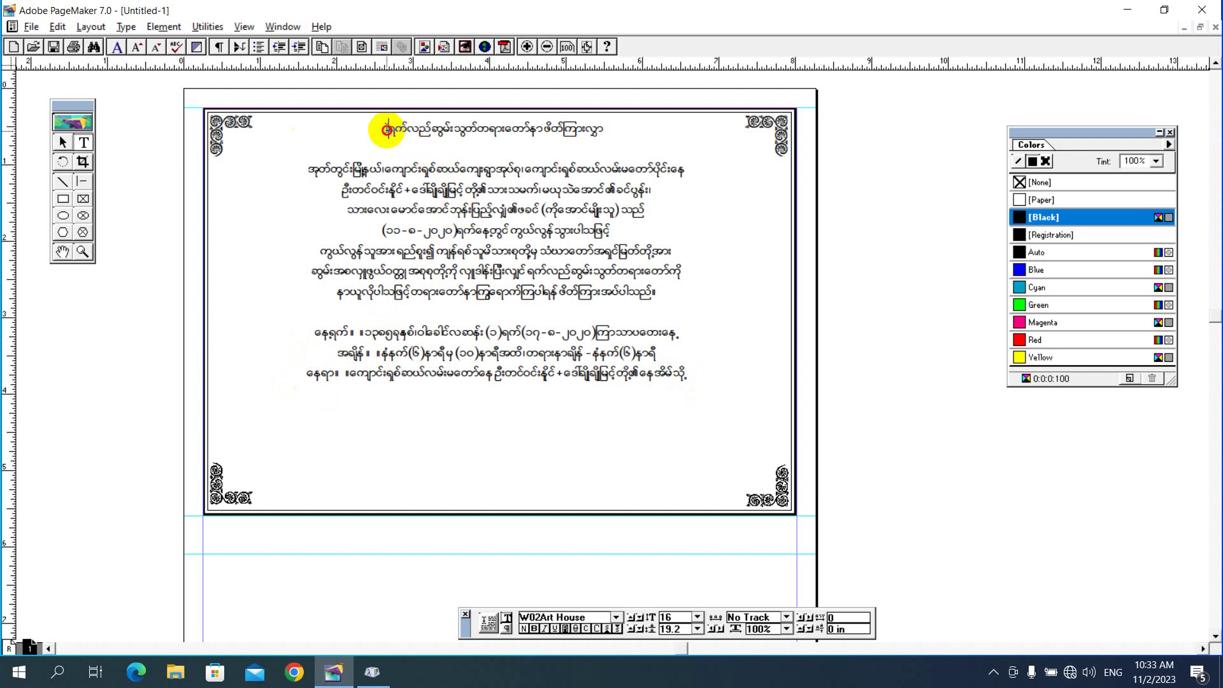
{"action": "left_click_drag", "start_coordinate": [387, 128], "coordinate": [613, 130]}
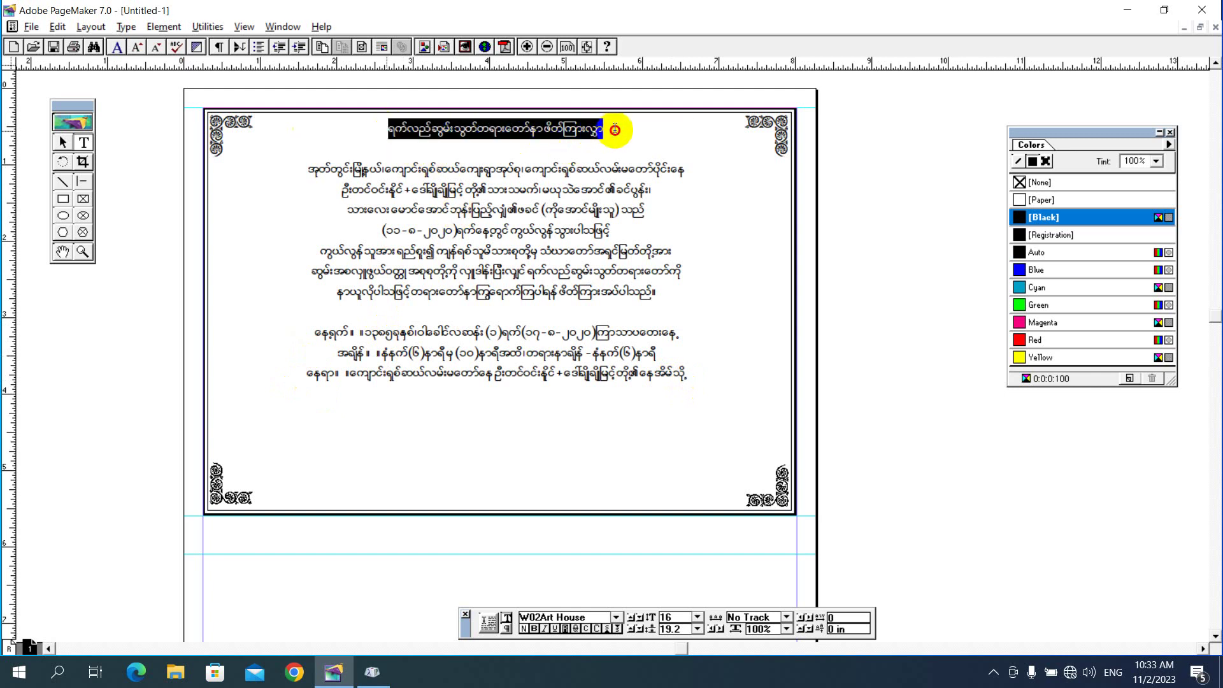
Set the title line to 20 pt in the W21Art House font.
{"action": "left_click_drag", "start_coordinate": [614, 130], "coordinate": [621, 135]}
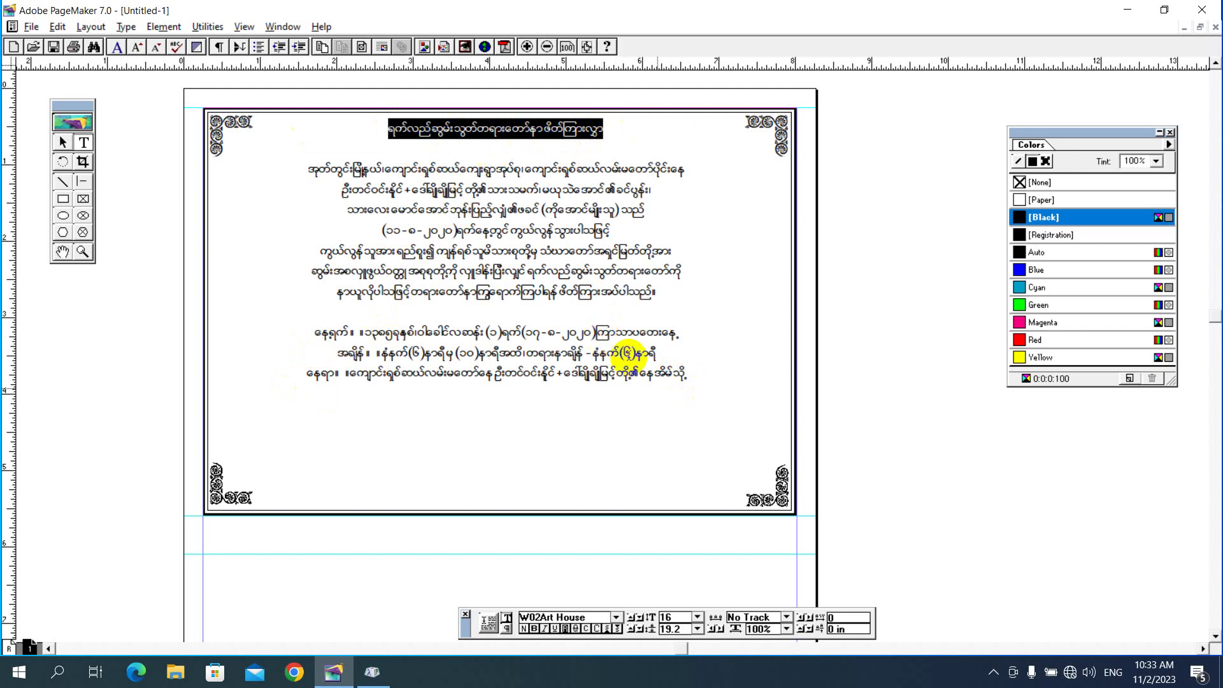
{"action": "left_click", "coordinate": [666, 617]}
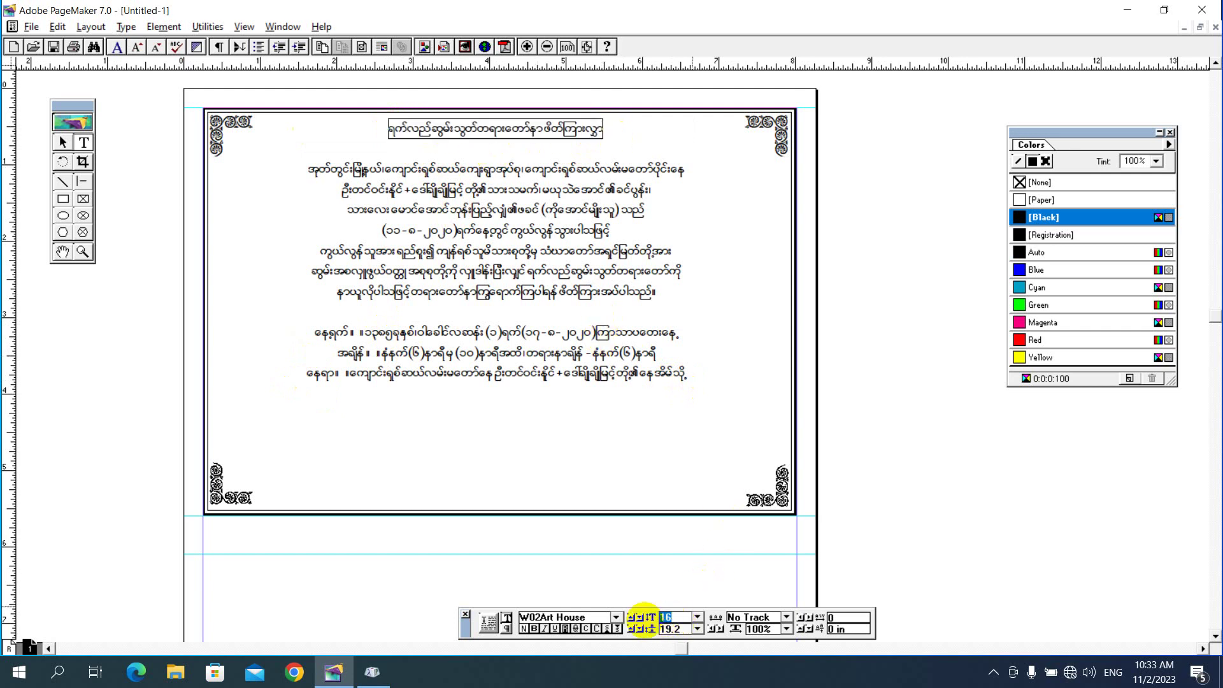
{"action": "type", "text": "20"}
{"action": "key", "text": "Return"}
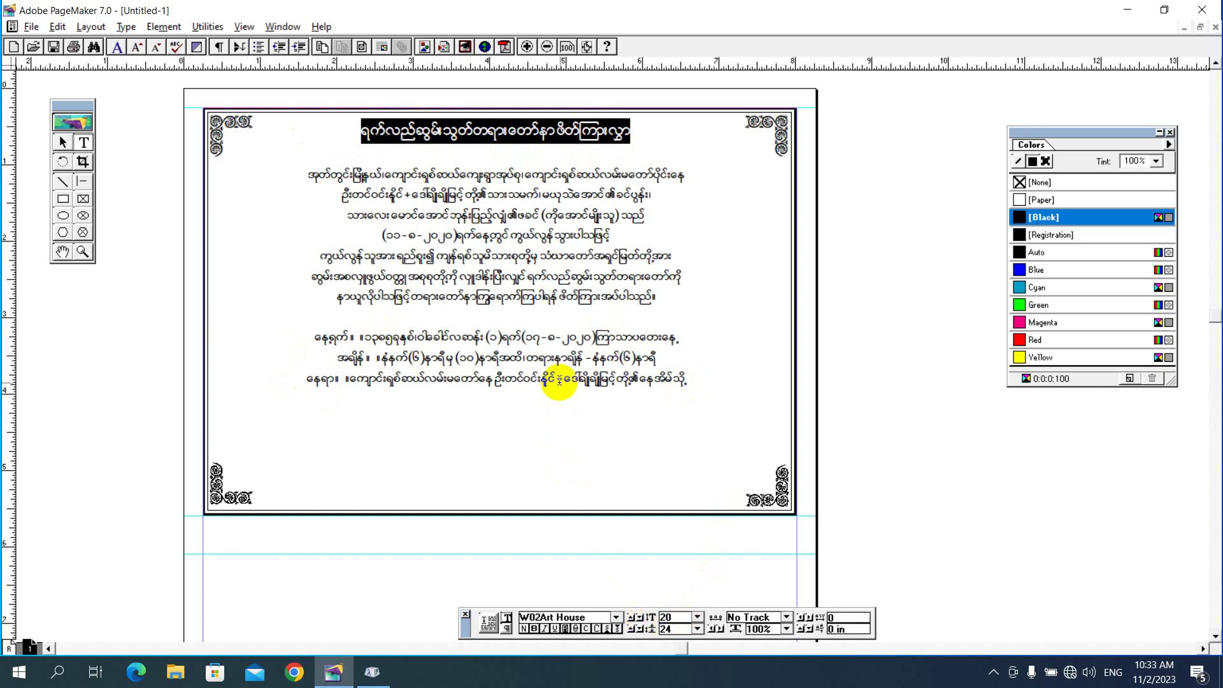
{"action": "left_click", "coordinate": [581, 621]}
{"action": "left_click", "coordinate": [489, 623]}
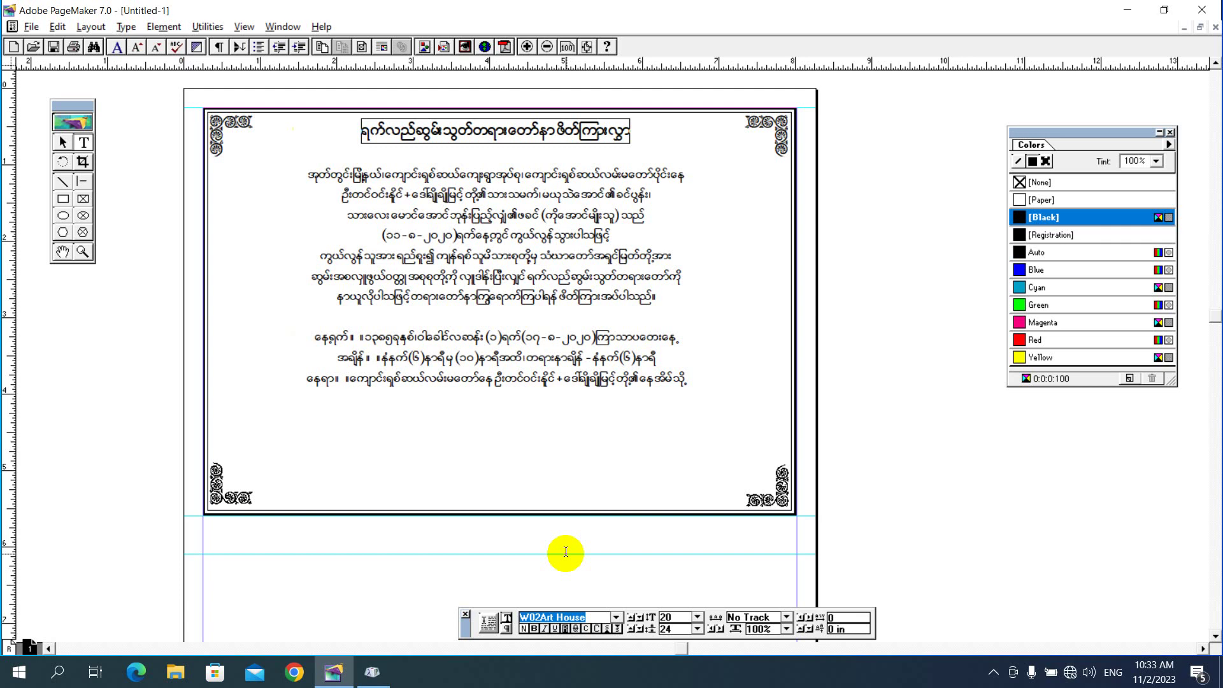
{"action": "type", "text": "W"}
{"action": "type", "text": "2"}
{"action": "key", "text": "Return"}
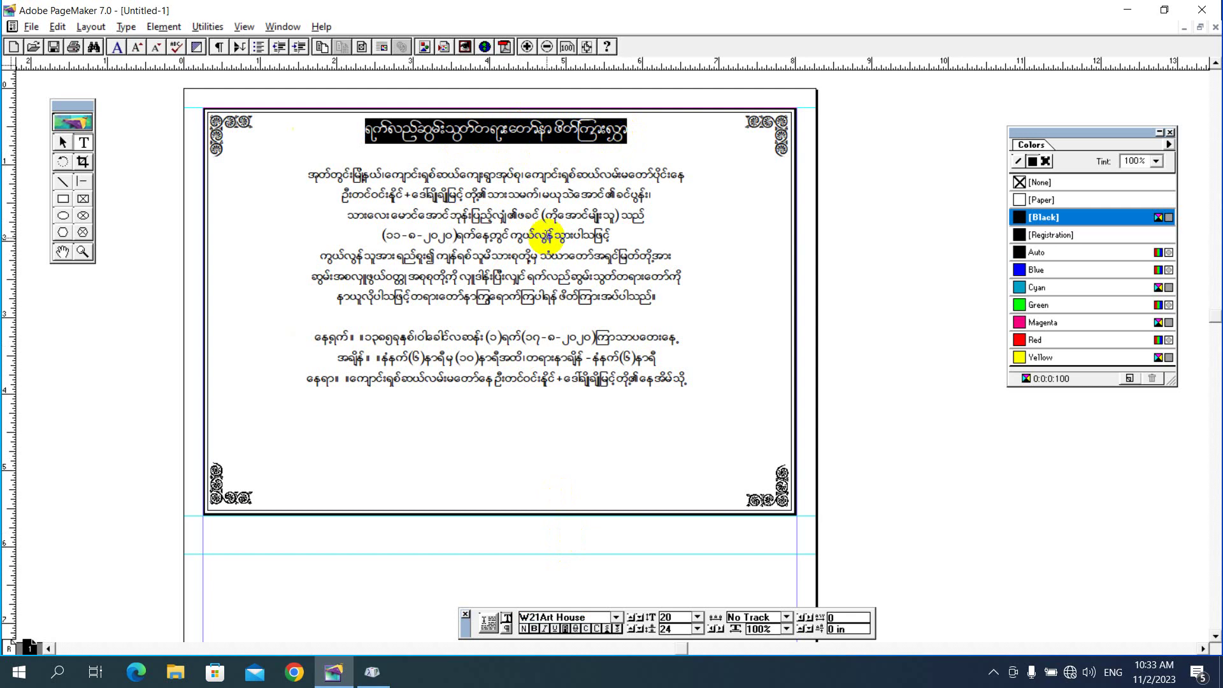
Enlarge the title to 22 pt and insert a blank line beneath it.
{"action": "left_click", "coordinate": [669, 617]}
{"action": "type", "text": "22"}
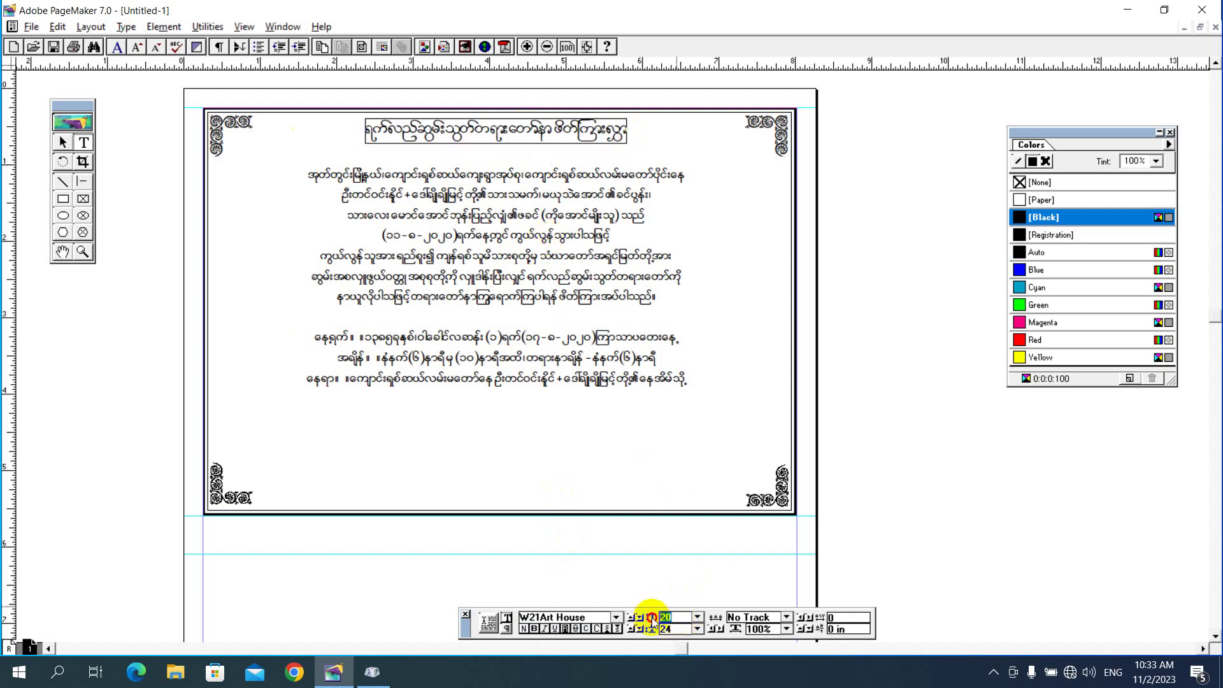
{"action": "key", "text": "Return"}
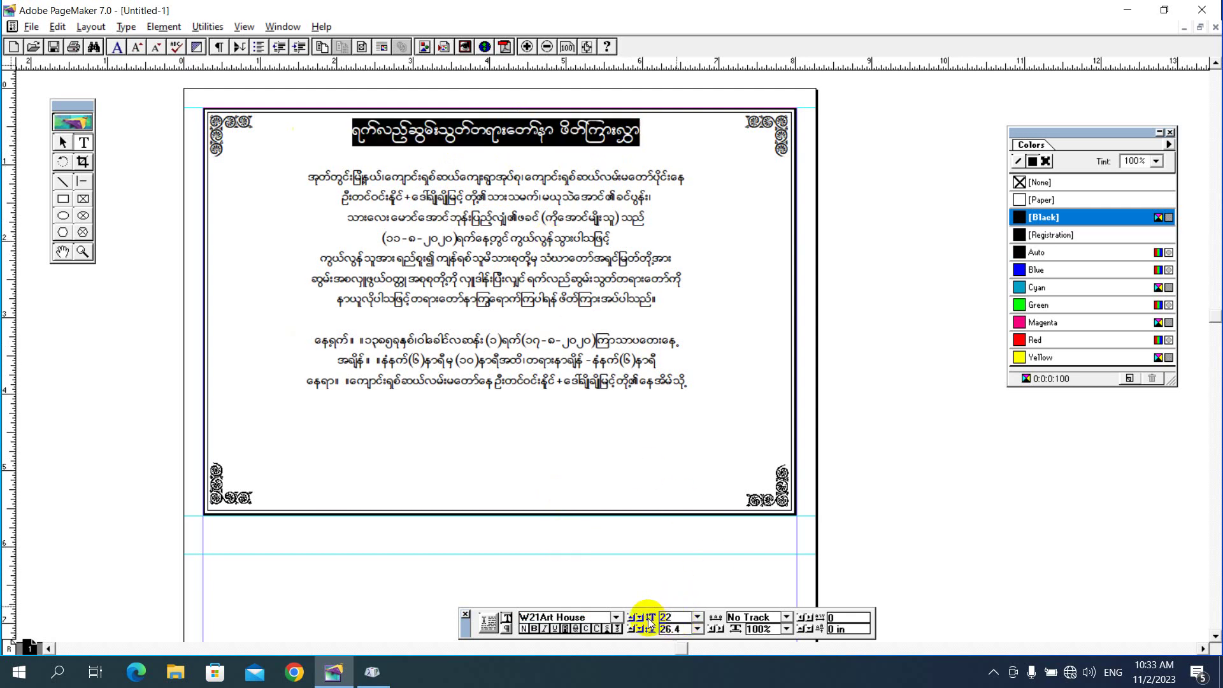
{"action": "left_click", "coordinate": [525, 159]}
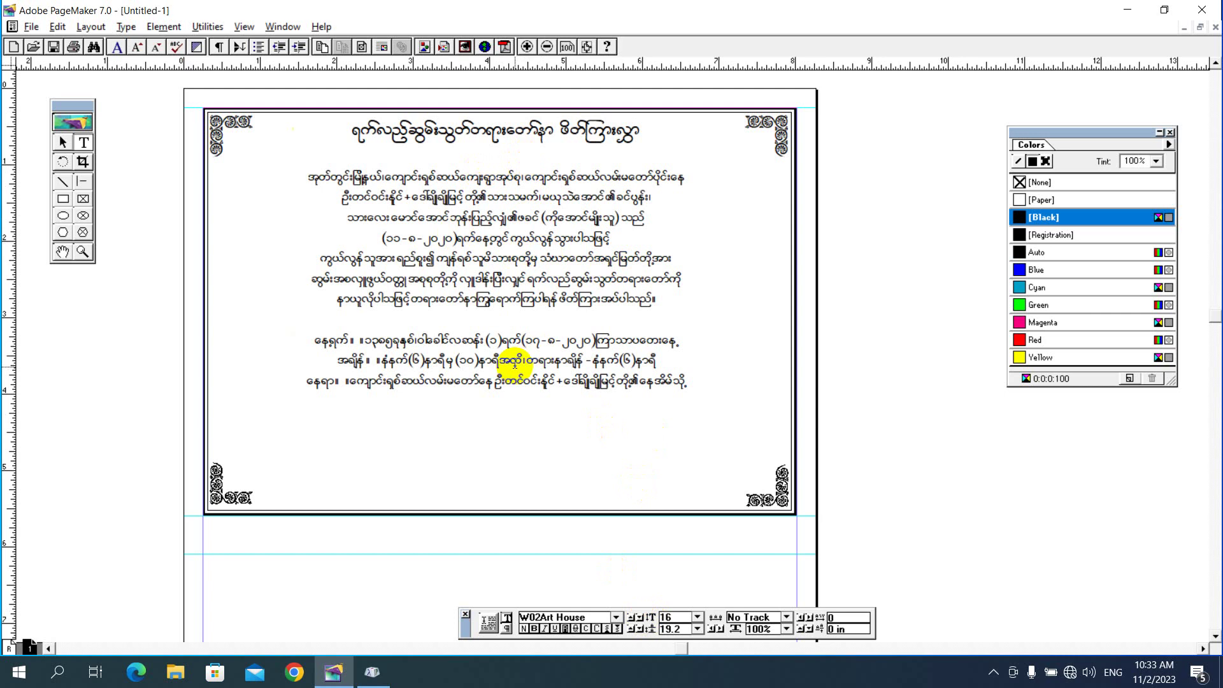
{"action": "key", "text": "Return"}
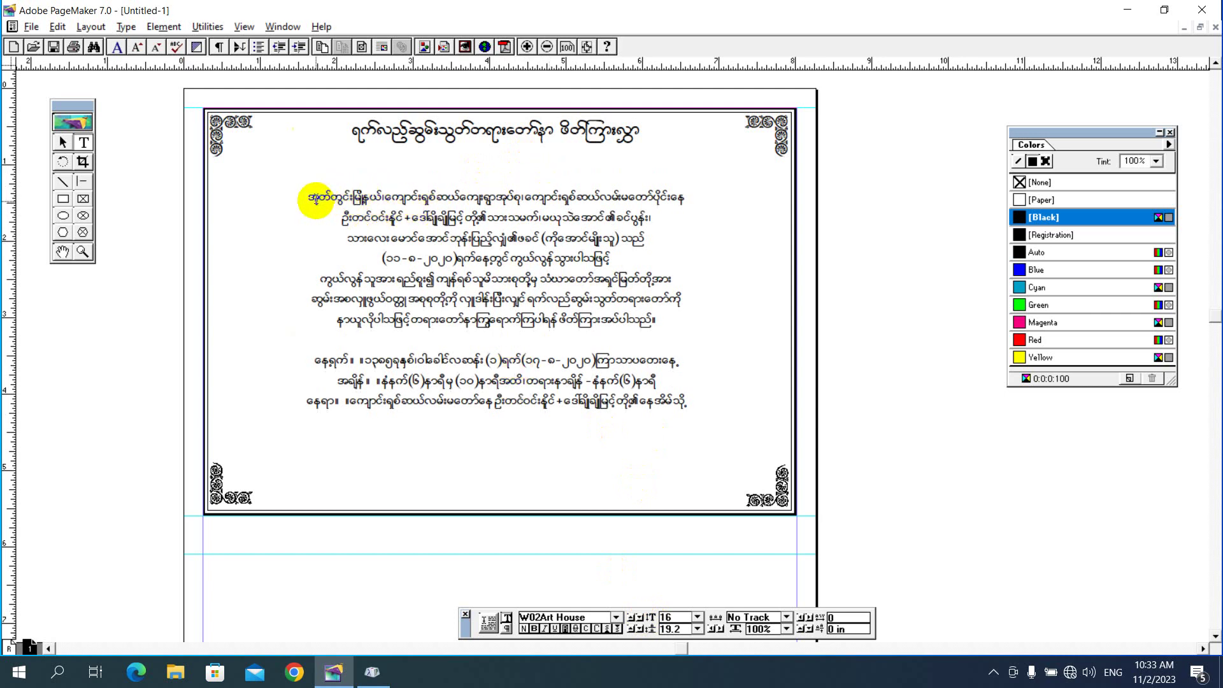
Set the whole body paragraph to 18 pt.
{"action": "left_click_drag", "start_coordinate": [316, 199], "coordinate": [666, 321]}
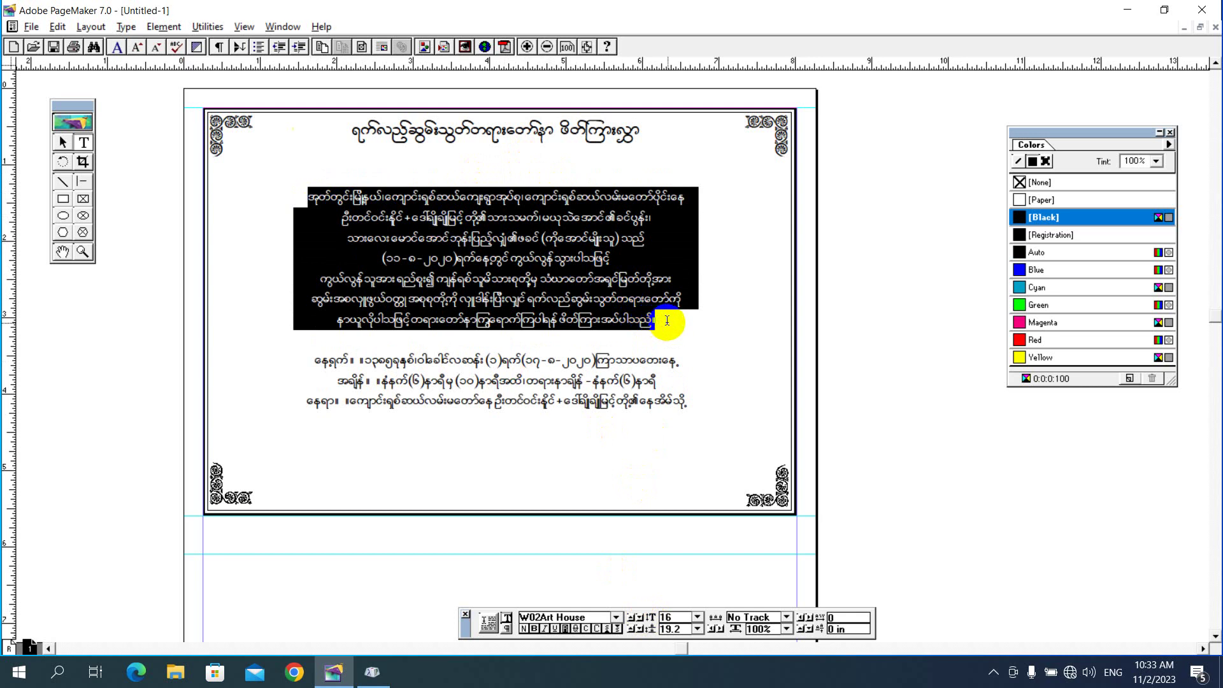
{"action": "double_click", "coordinate": [675, 618]}
{"action": "type", "text": "18"}
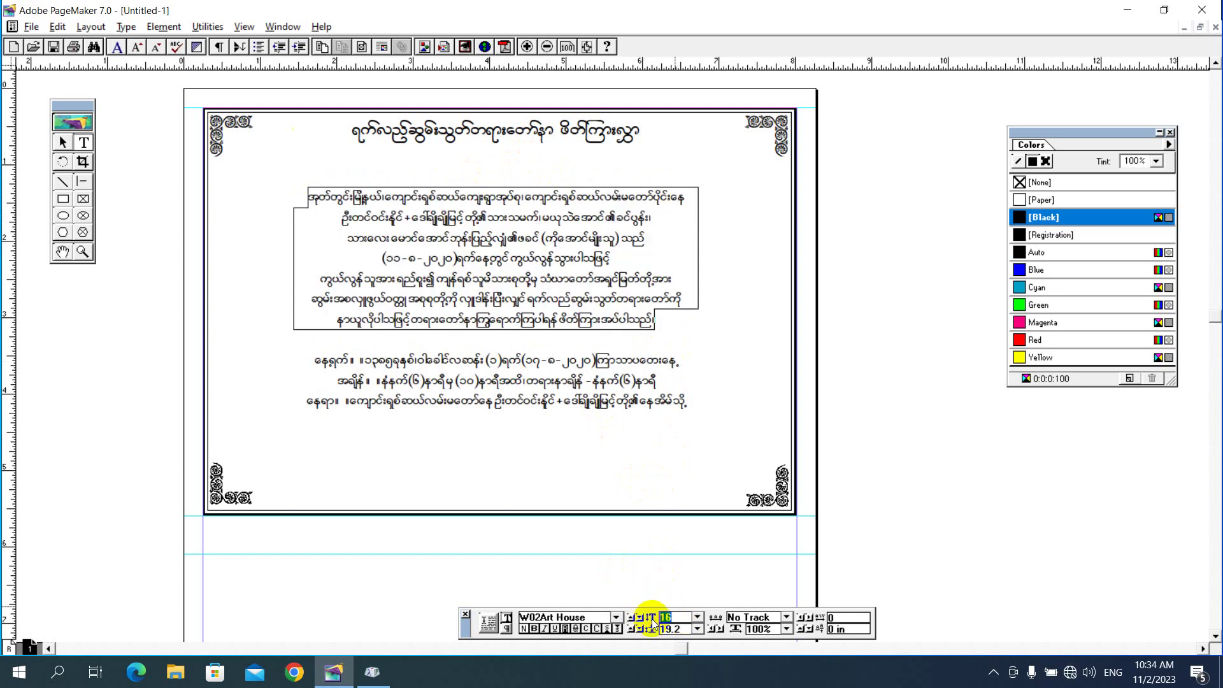
{"action": "key", "text": "Return"}
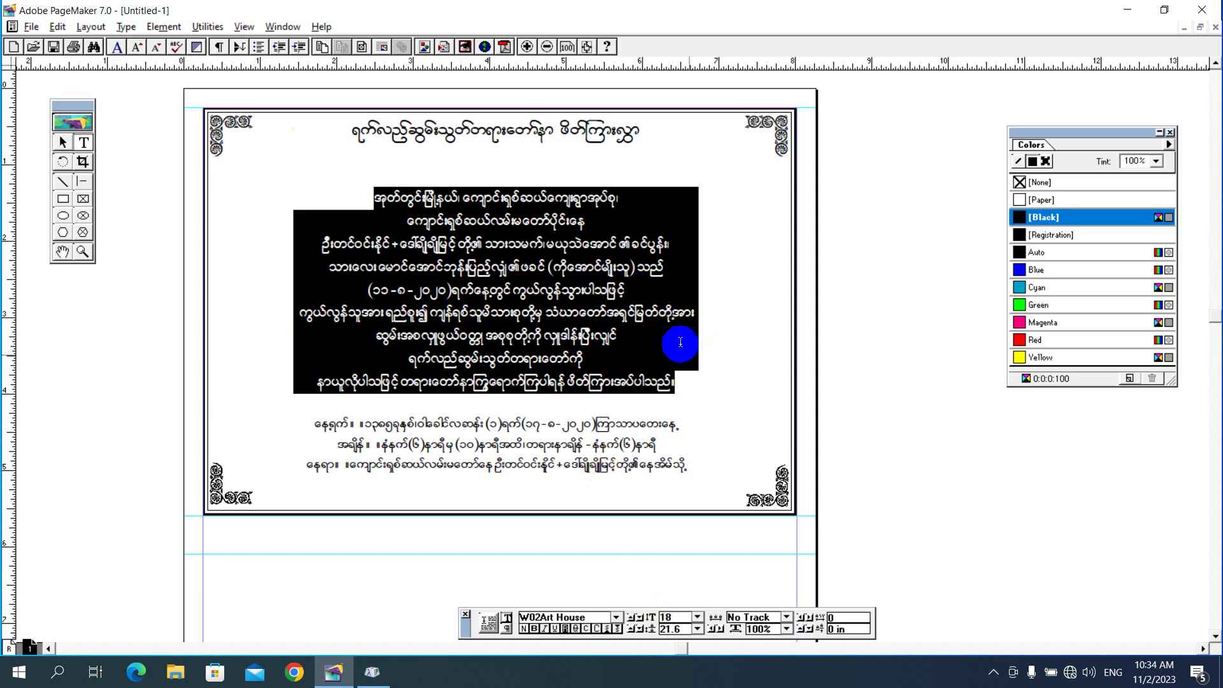
{"action": "double_click", "coordinate": [569, 338]}
{"action": "left_click", "coordinate": [417, 263]}
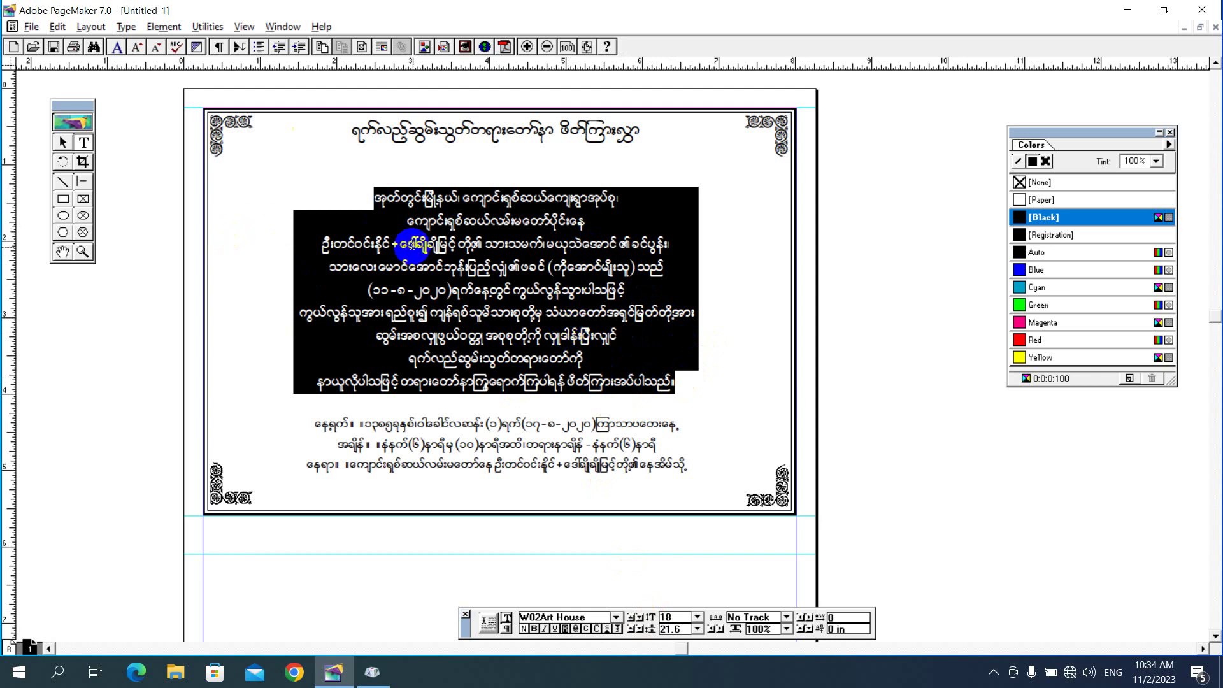
{"action": "left_click", "coordinate": [441, 205]}
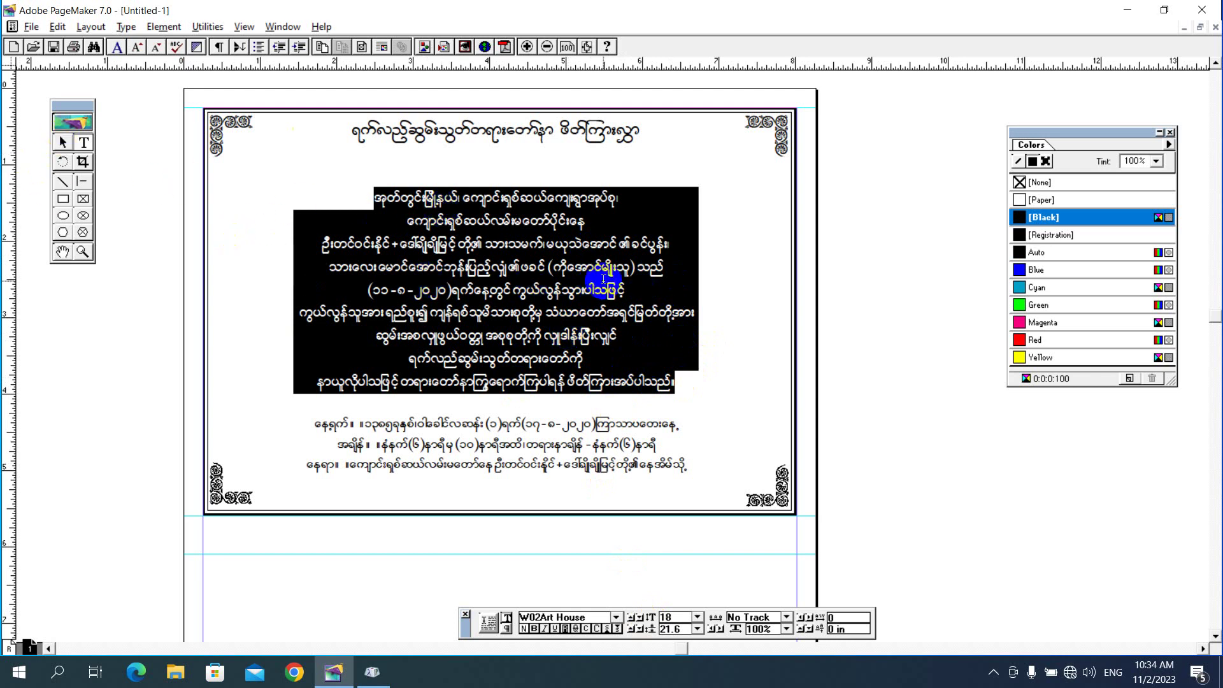
{"action": "left_click", "coordinate": [546, 267]}
Make the bracketed name on the fourth line 20 pt W35Art House.
{"action": "left_click_drag", "start_coordinate": [548, 267], "coordinate": [635, 269]}
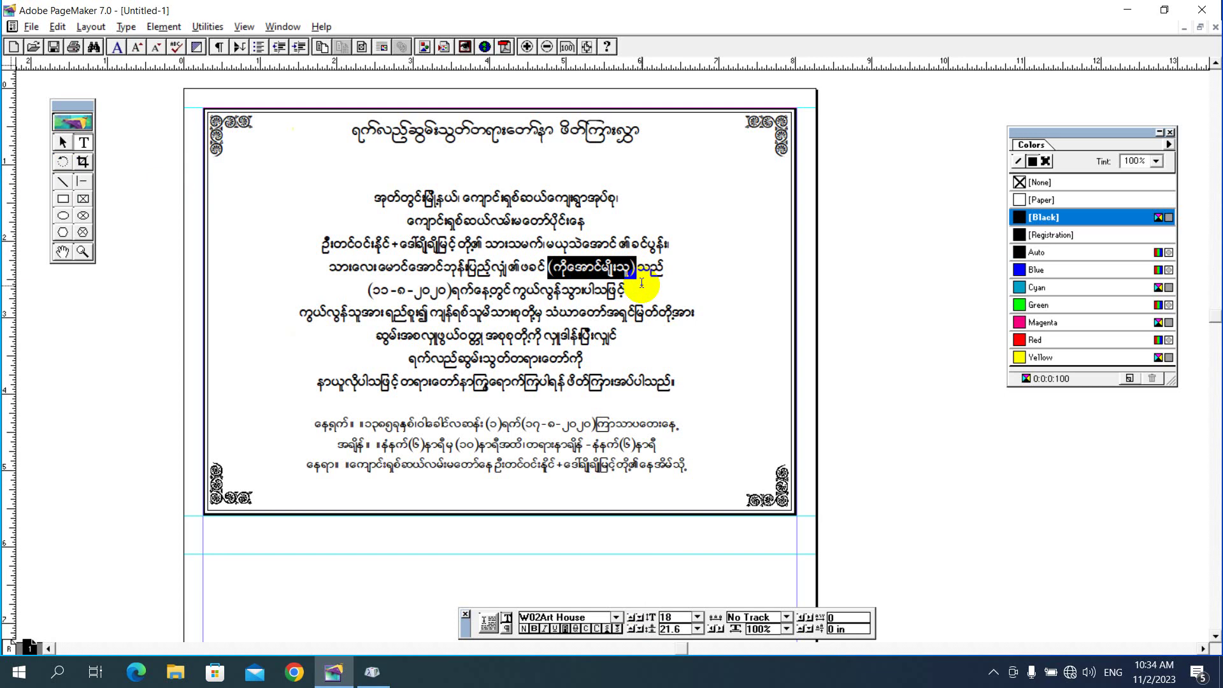
{"action": "double_click", "coordinate": [675, 617]}
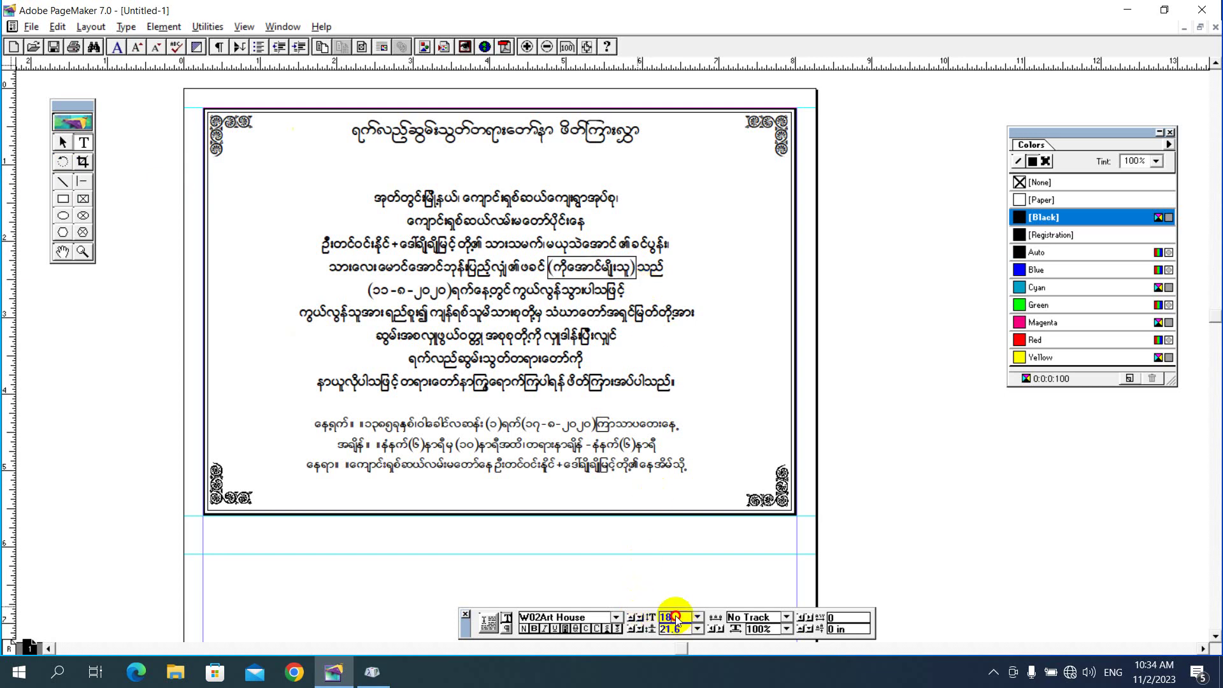
{"action": "type", "text": "20"}
{"action": "key", "text": "Return"}
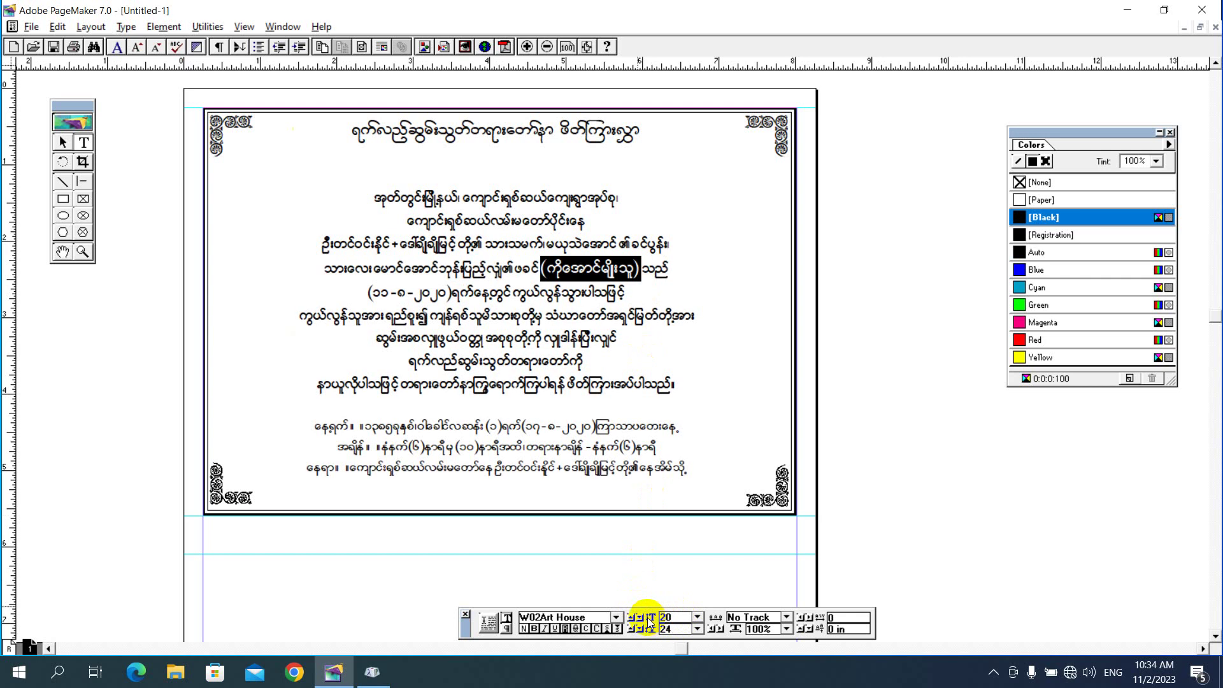
{"action": "left_click", "coordinate": [589, 617]}
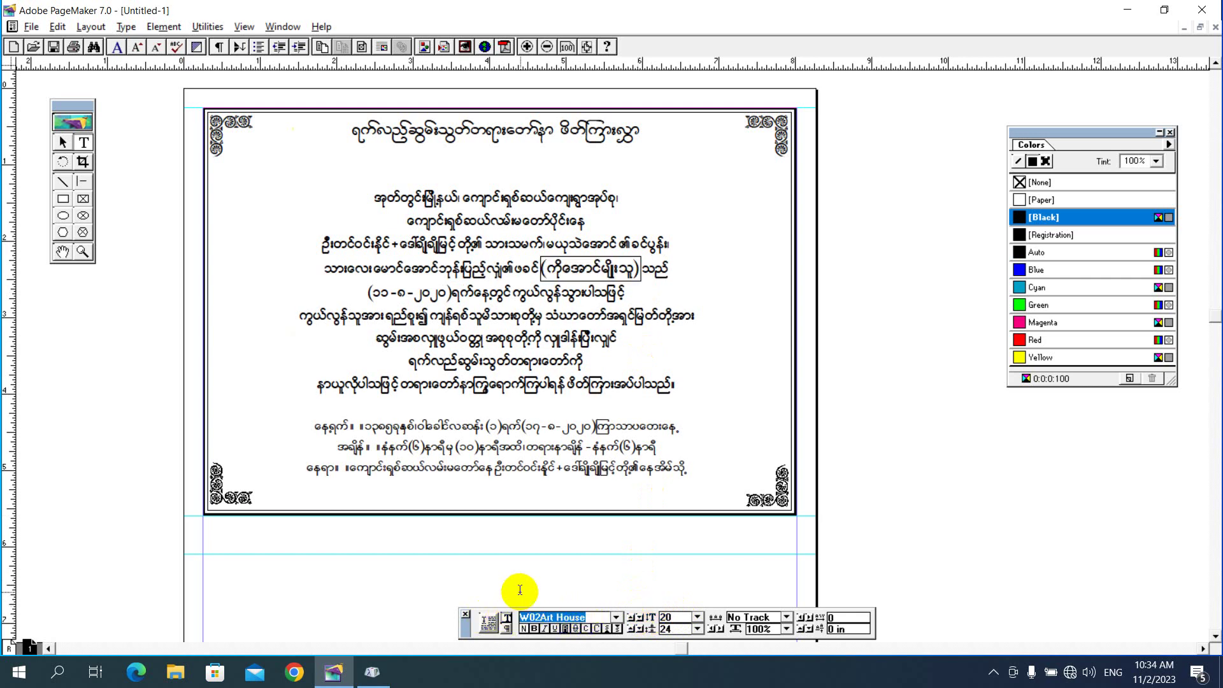
{"action": "type", "text": "W35"}
{"action": "key", "text": "Return"}
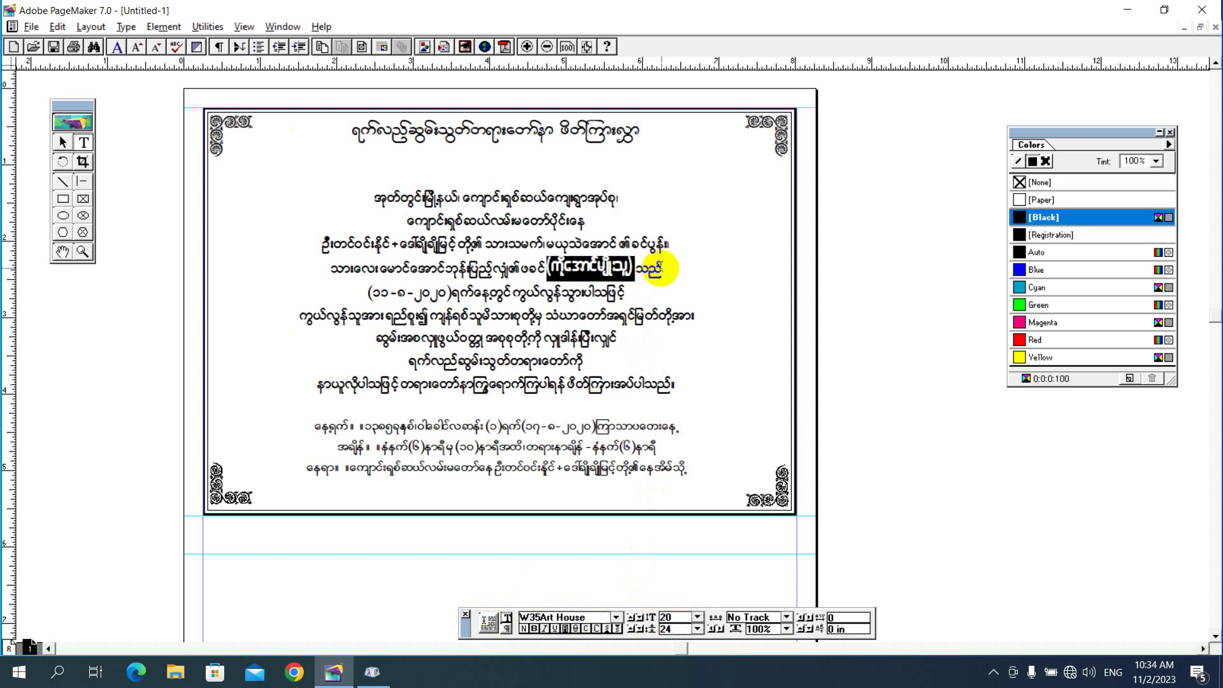
{"action": "left_click", "coordinate": [669, 271]}
Check several words in the paragraph, then select the date, time and venue lines.
{"action": "double_click", "coordinate": [653, 381]}
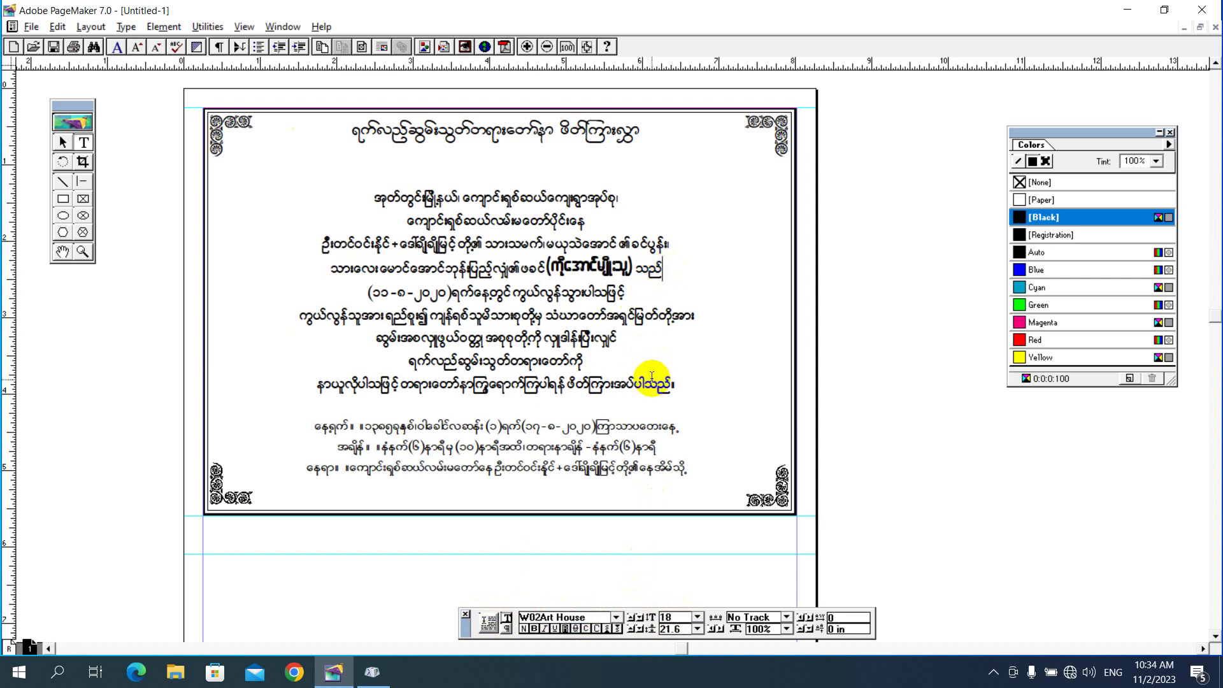
{"action": "double_click", "coordinate": [399, 308]}
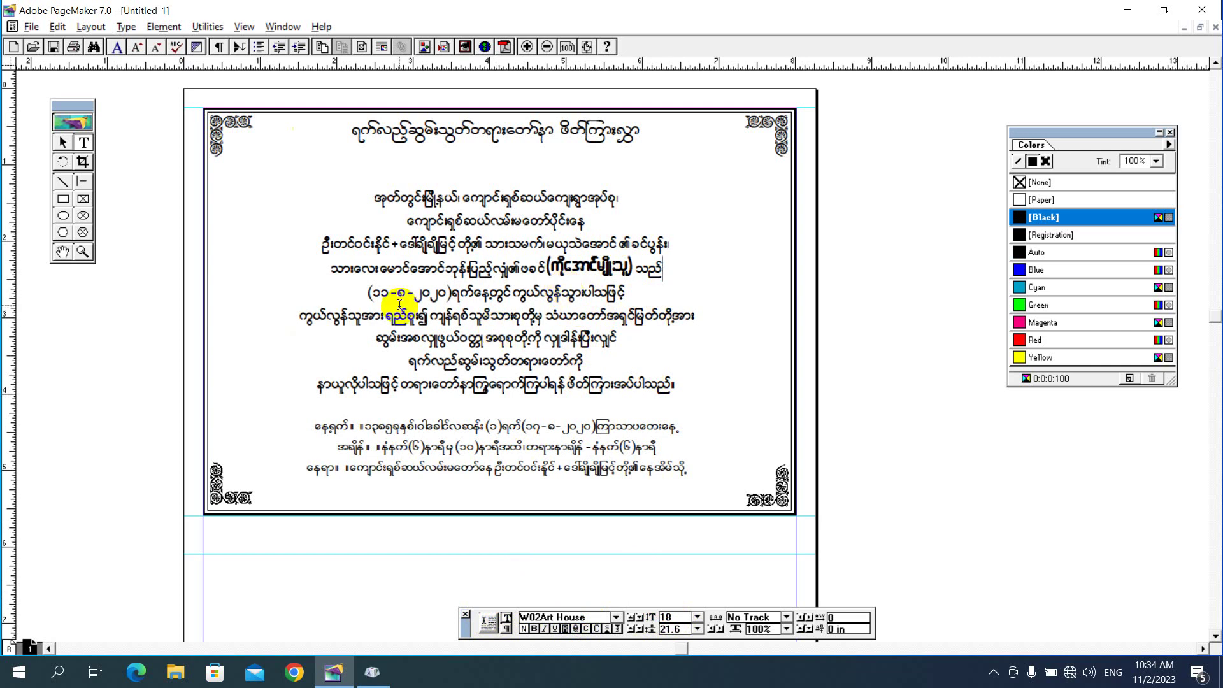
{"action": "double_click", "coordinate": [537, 314]}
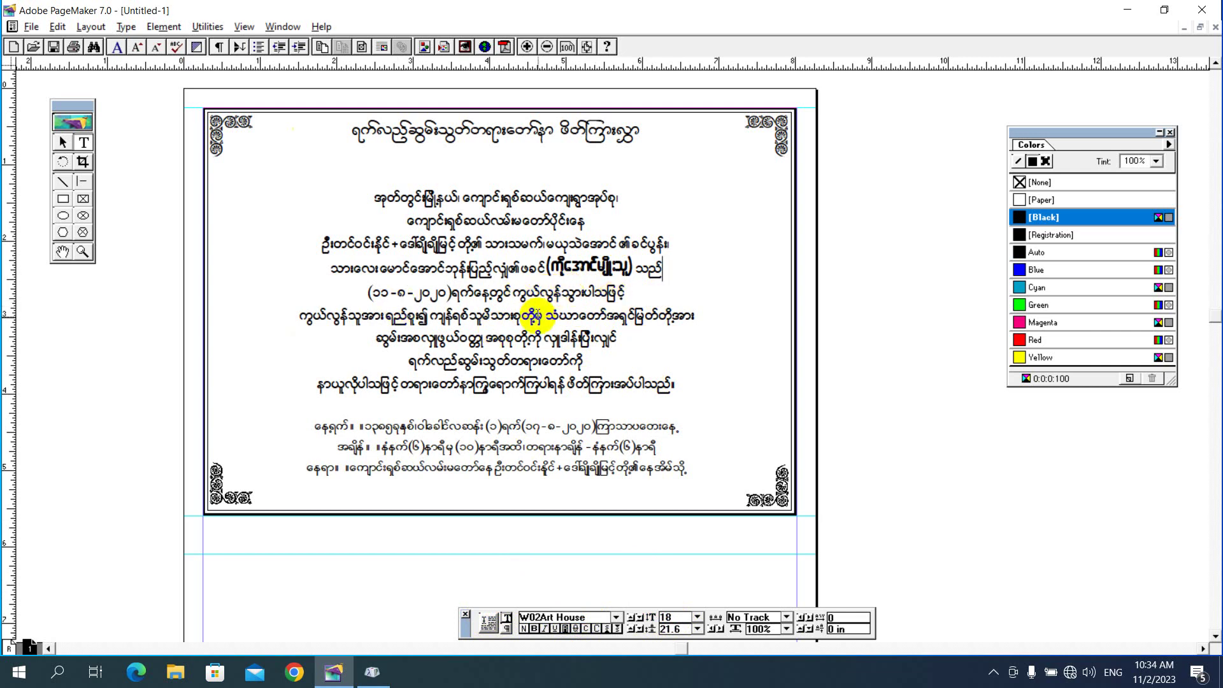
{"action": "double_click", "coordinate": [551, 296]}
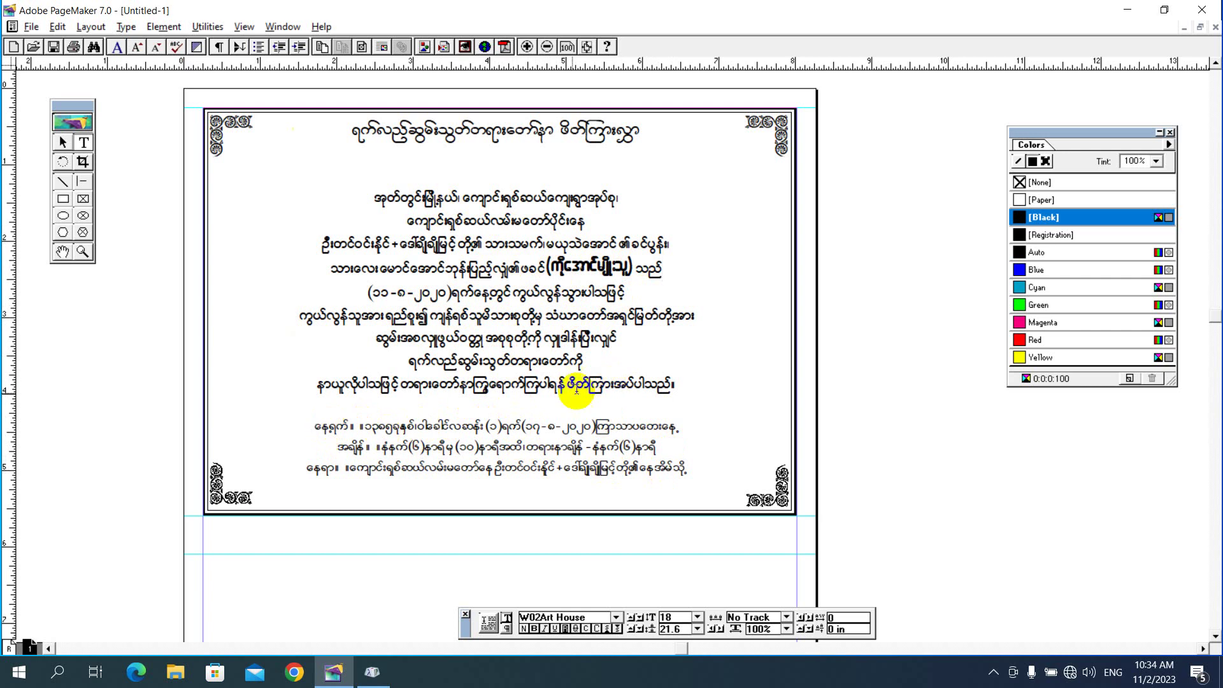
{"action": "mouse_move", "coordinate": [315, 426]}
{"action": "left_mouse_down"}
{"action": "mouse_move", "coordinate": [533, 469]}
{"action": "mouse_move", "coordinate": [696, 474]}
{"action": "left_mouse_up"}
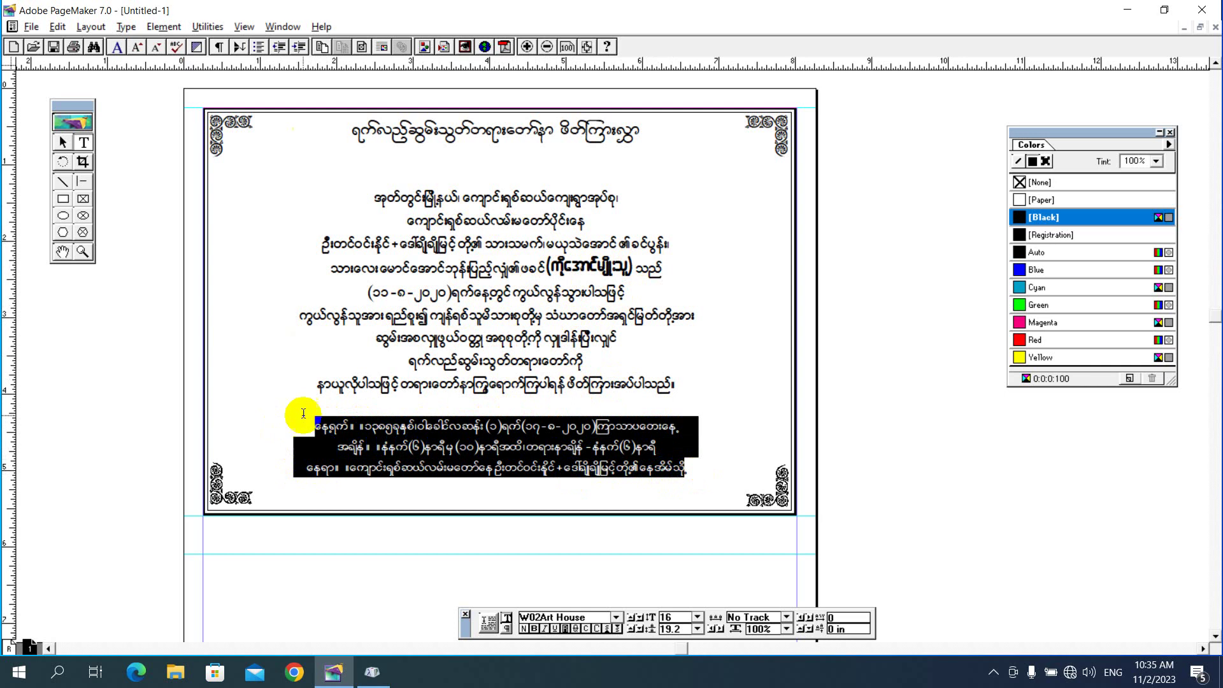
Left-align the date, time and venue block and set it to 17 pt.
{"action": "mouse_move", "coordinate": [319, 446]}
{"action": "left_mouse_down"}
{"action": "mouse_move", "coordinate": [701, 469]}
{"action": "mouse_move", "coordinate": [315, 417]}
{"action": "mouse_move", "coordinate": [313, 434]}
{"action": "left_mouse_up"}
{"action": "key", "text": "ctrl+shift+l"}
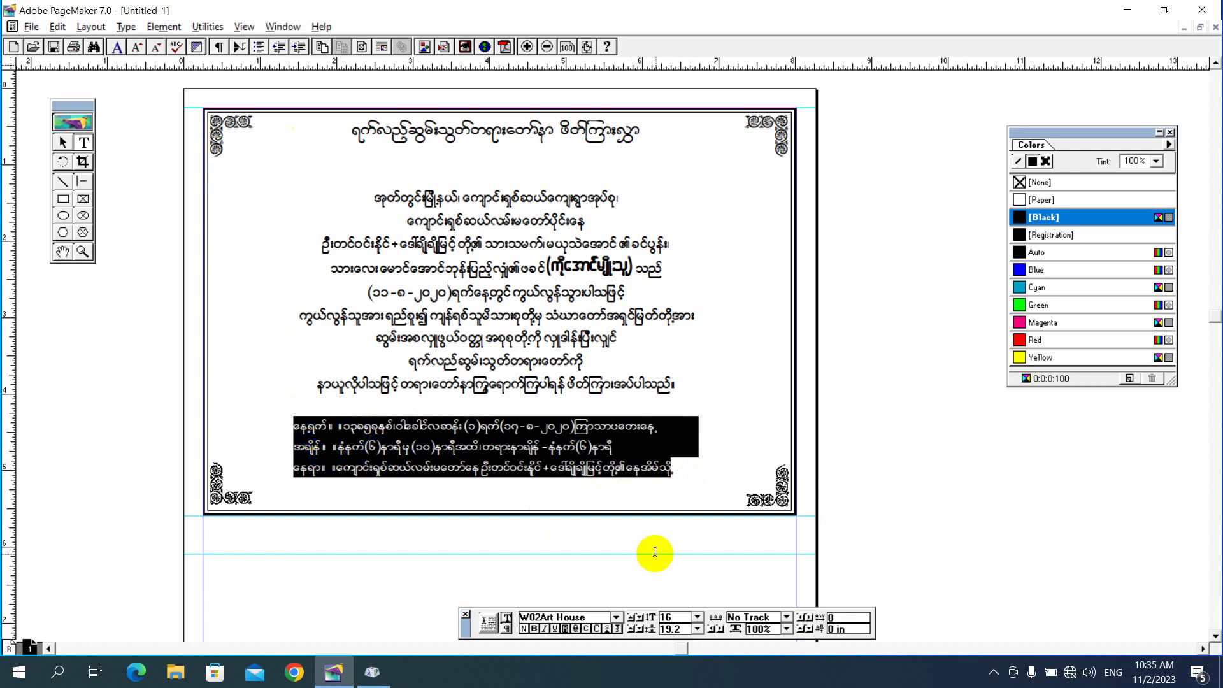
{"action": "left_click", "coordinate": [648, 619]}
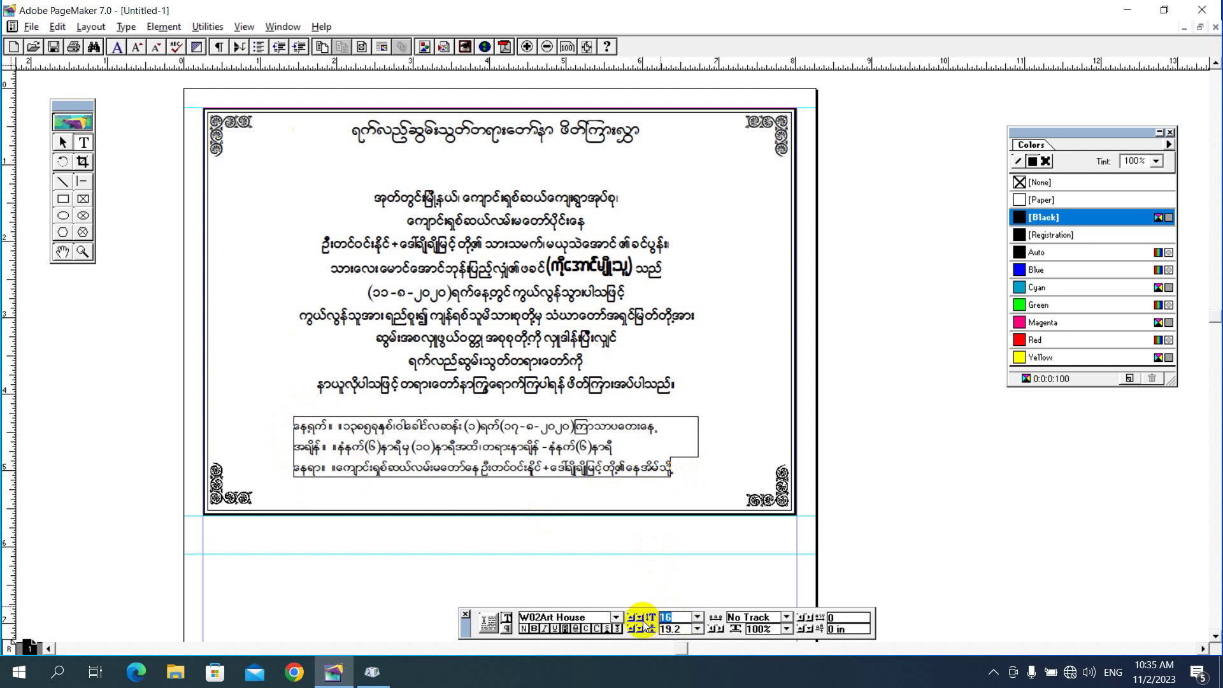
{"action": "type", "text": "17"}
{"action": "key", "text": "Return"}
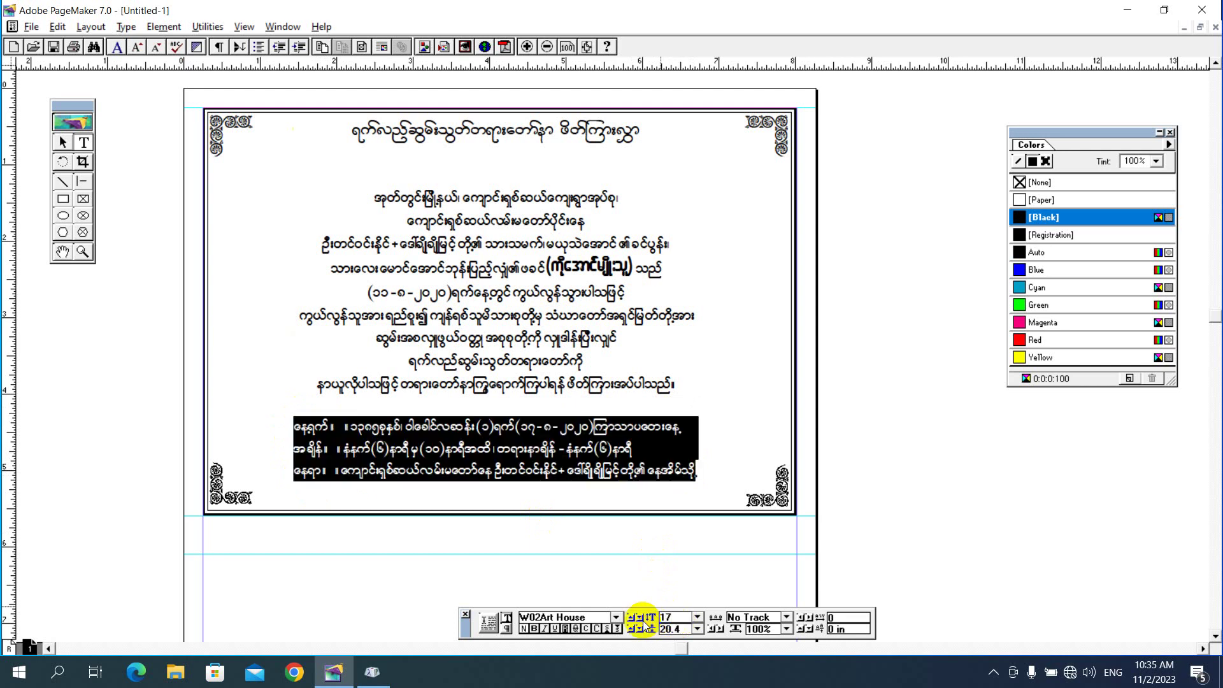
{"action": "left_click", "coordinate": [726, 519]}
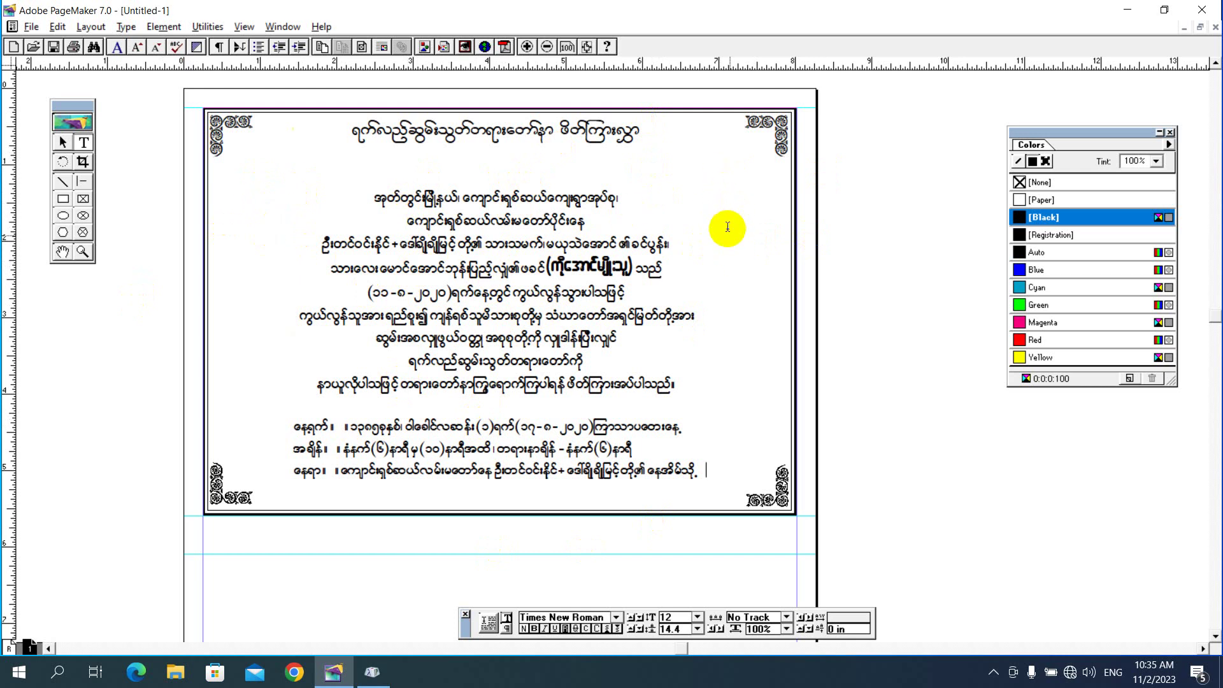
{"action": "double_click", "coordinate": [364, 270]}
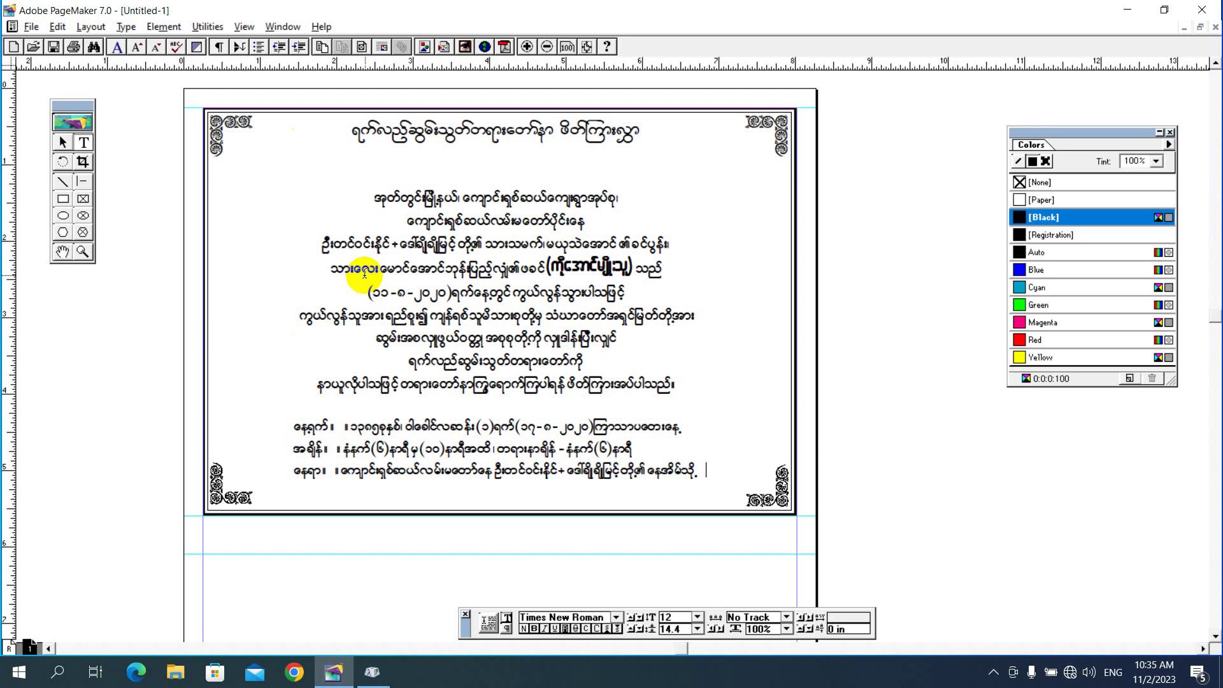
Copy the bell glyph from the ShweTheway U4 031 font, then minimize Character Map.
{"action": "left_click", "coordinate": [372, 672]}
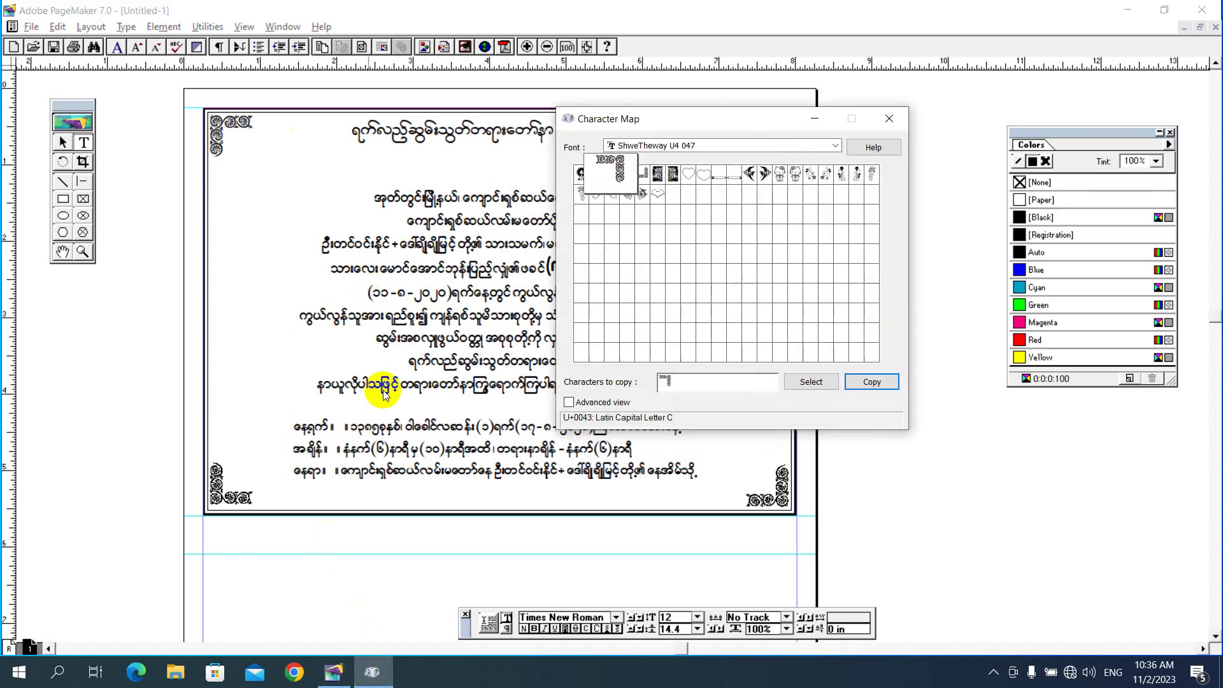
{"action": "left_click", "coordinate": [695, 147]}
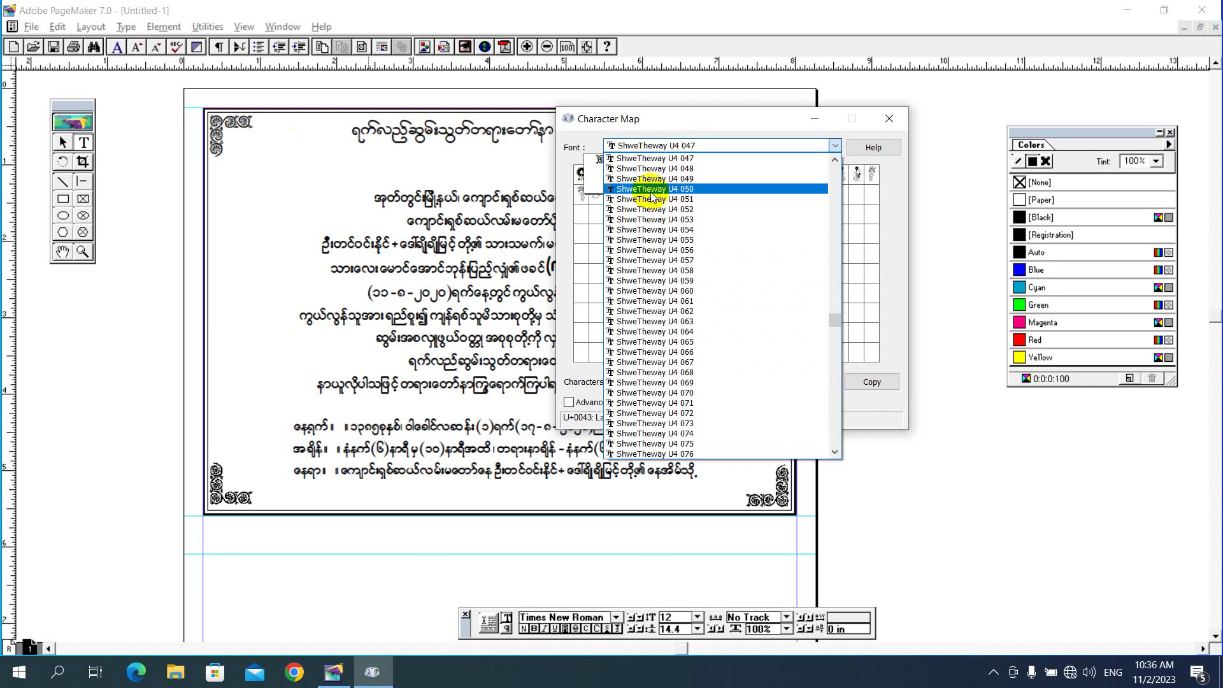
{"action": "scroll", "coordinate": [656, 249], "scroll_direction": "up", "scroll_amount": 4}
{"action": "scroll", "coordinate": [658, 229], "scroll_direction": "up", "scroll_amount": 3}
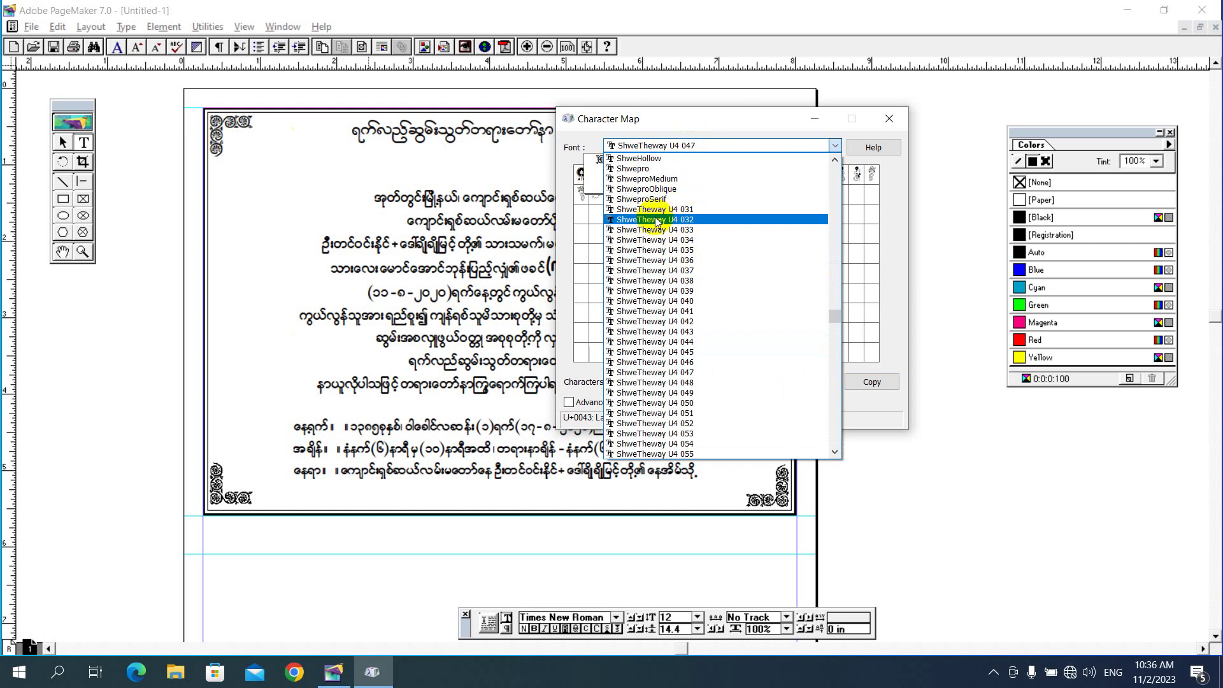
{"action": "left_click", "coordinate": [701, 210]}
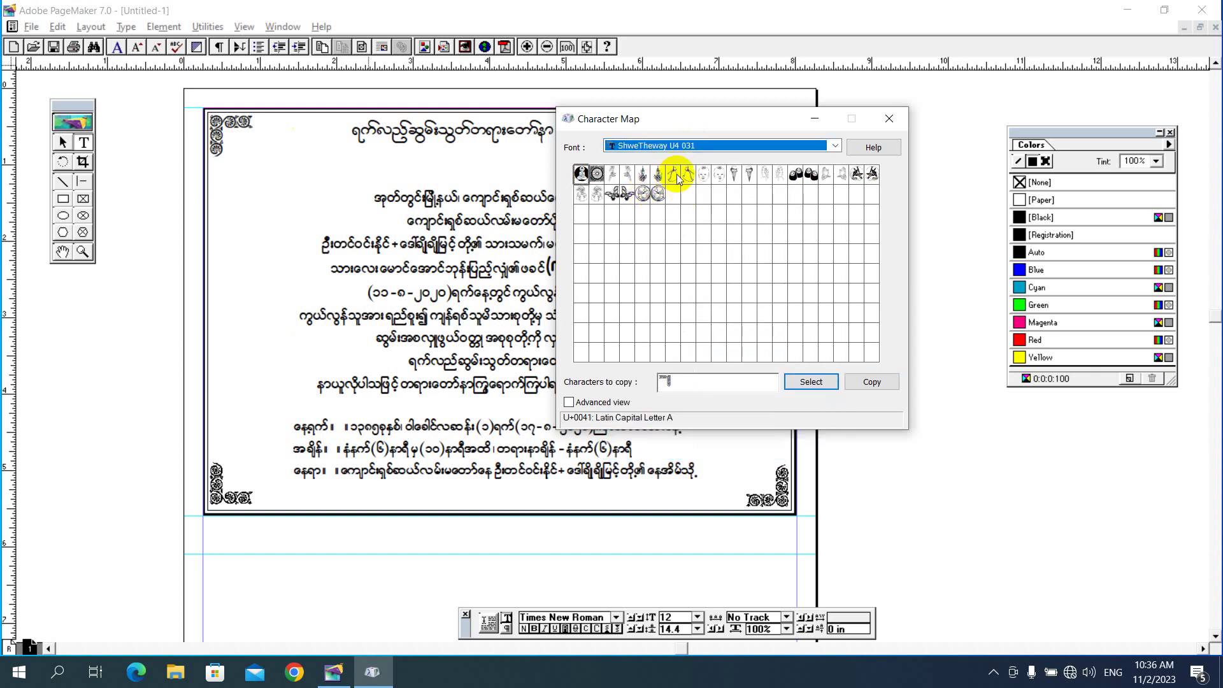
{"action": "left_click", "coordinate": [682, 383]}
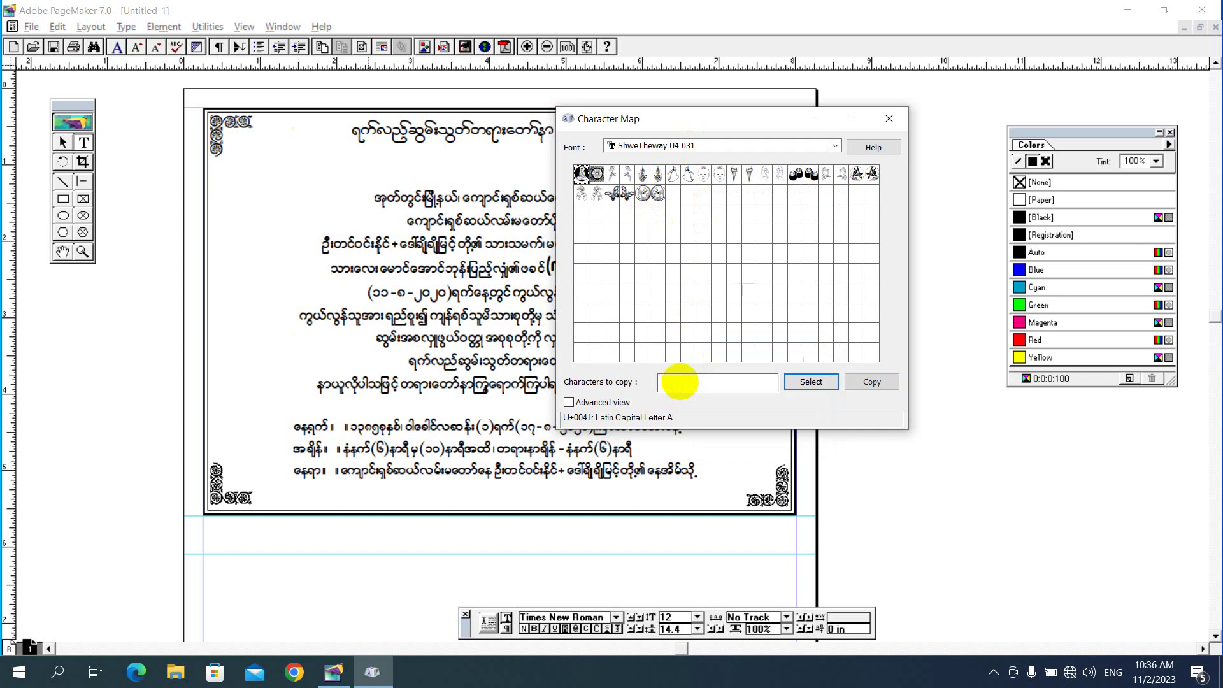
{"action": "left_click", "coordinate": [673, 175]}
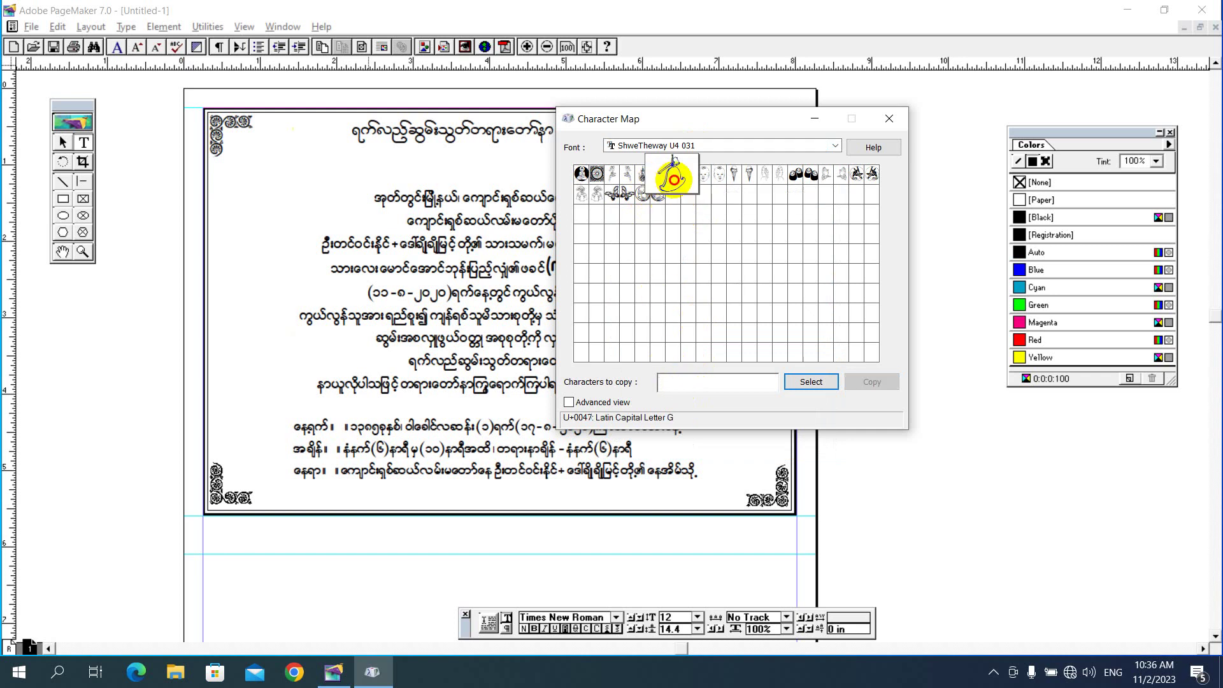
{"action": "left_click", "coordinate": [825, 383]}
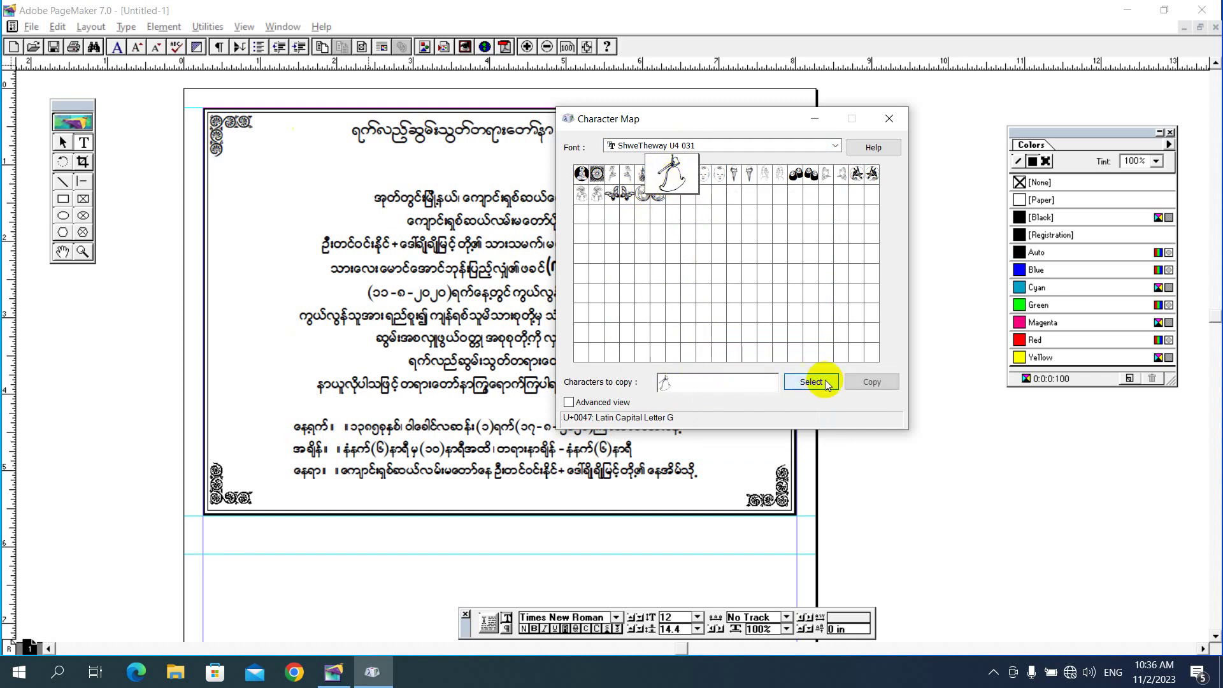
{"action": "left_click", "coordinate": [872, 382]}
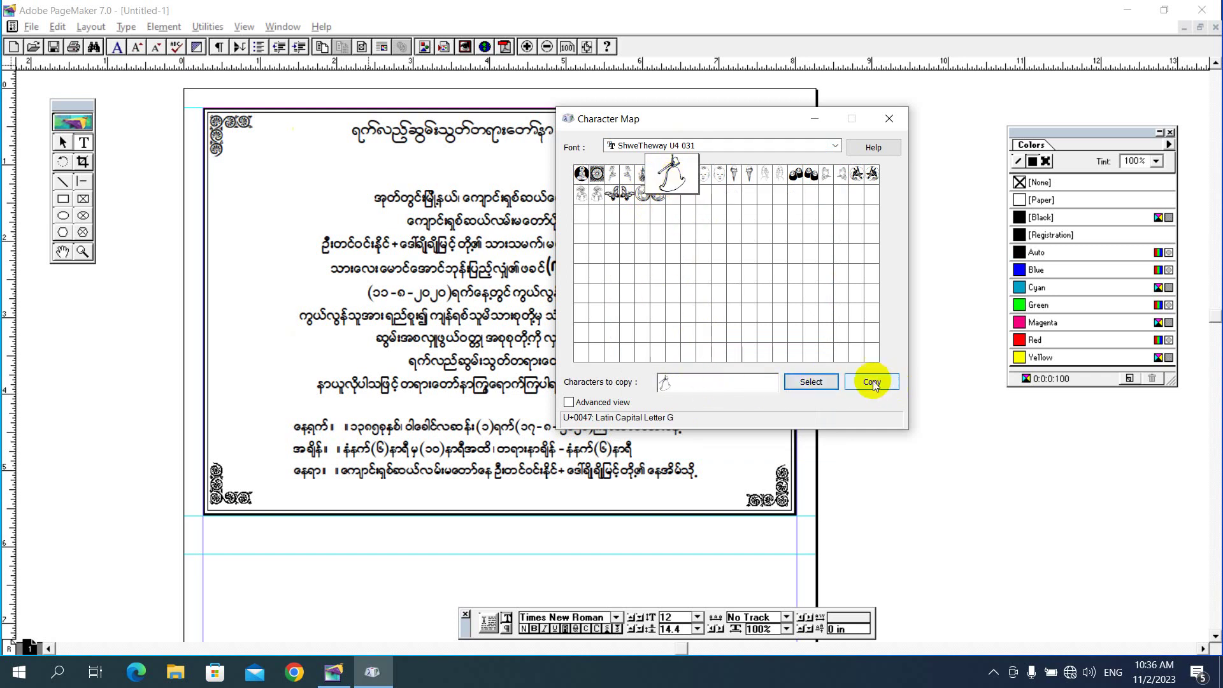
{"action": "left_click", "coordinate": [817, 121]}
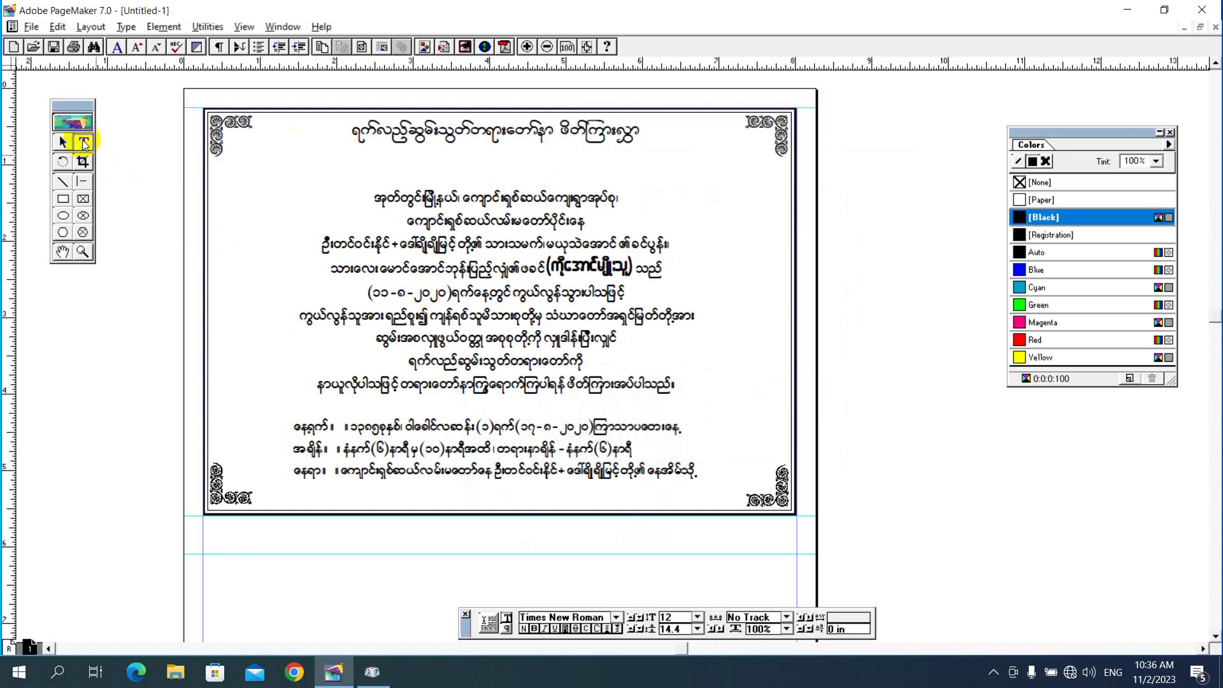
Paste the copied bell glyph into a new text frame and enlarge it three steps.
{"action": "left_click", "coordinate": [84, 142]}
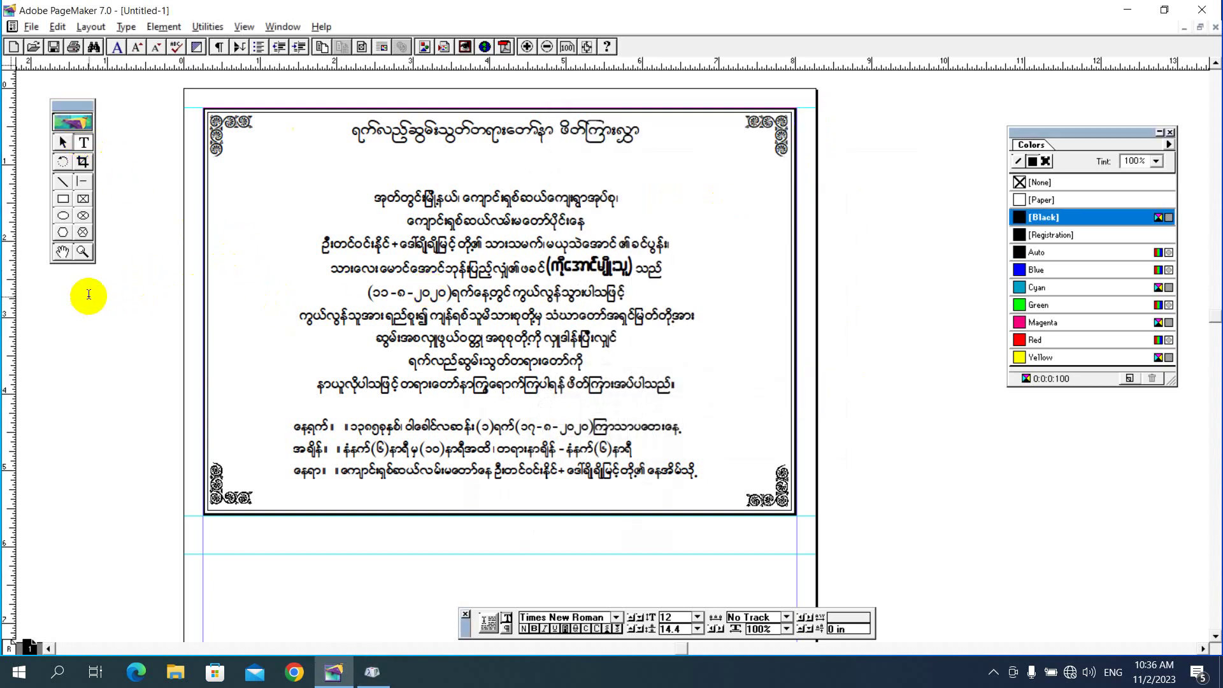
{"action": "left_click_drag", "start_coordinate": [88, 294], "coordinate": [178, 395]}
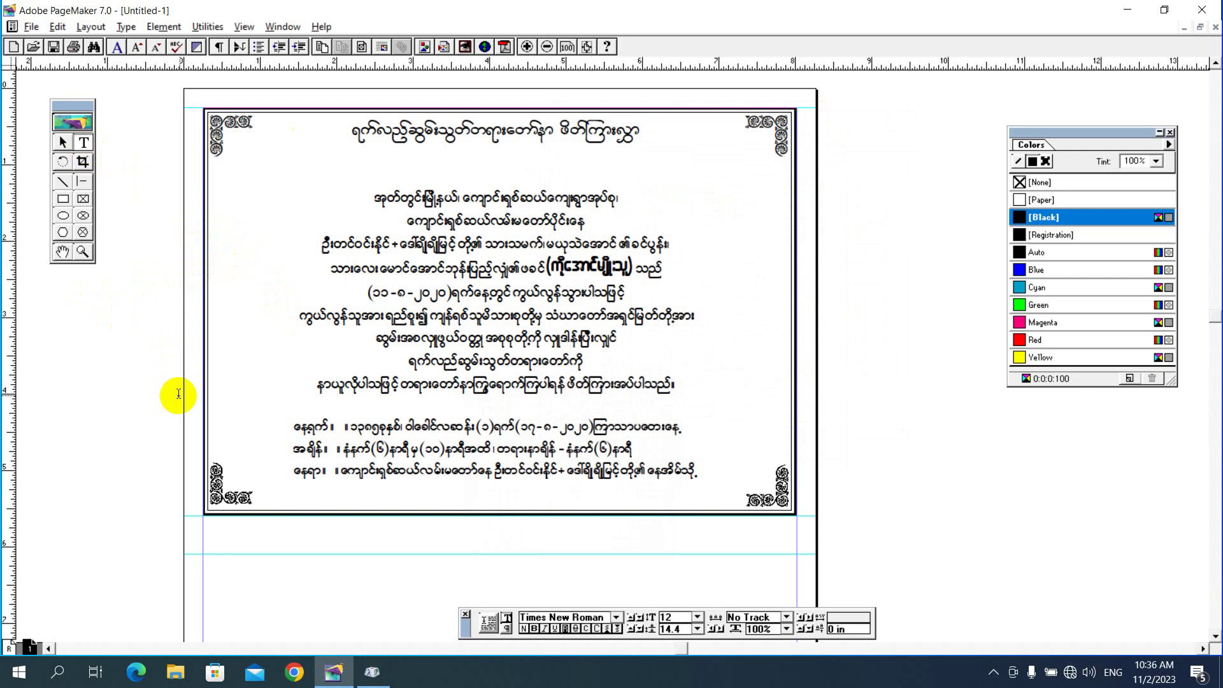
{"action": "key", "text": "ctrl+v"}
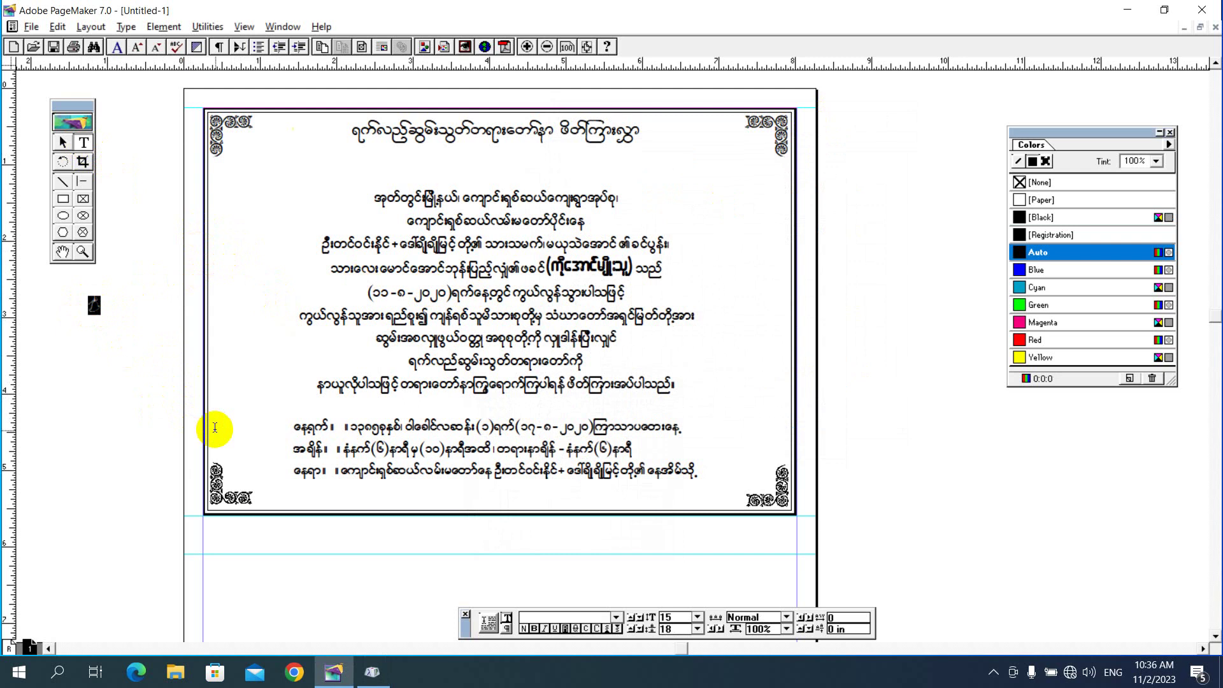
{"action": "key", "text": "ctrl+shift+greater"}
{"action": "key", "text": "ctrl+shift+greater"}
{"action": "key", "text": "ctrl+shift+greater"}
{"action": "key", "text": "ctrl+shift+greater"}
{"action": "key", "text": "ctrl+shift+greater"}
{"action": "key", "text": "ctrl+shift+greater"}
{"action": "key", "text": "ctrl+shift+greater"}
{"action": "key", "text": "ctrl+shift+greater"}
{"action": "key", "text": "ctrl+shift+greater"}
{"action": "key", "text": "ctrl+shift+greater"}
{"action": "key", "text": "ctrl+shift+greater"}
{"action": "key", "text": "ctrl+shift+greater"}
{"action": "key", "text": "ctrl+shift+greater"}
{"action": "key", "text": "ctrl+shift+greater"}
{"action": "key", "text": "ctrl+shift+greater"}
{"action": "key", "text": "ctrl+shift+greater"}
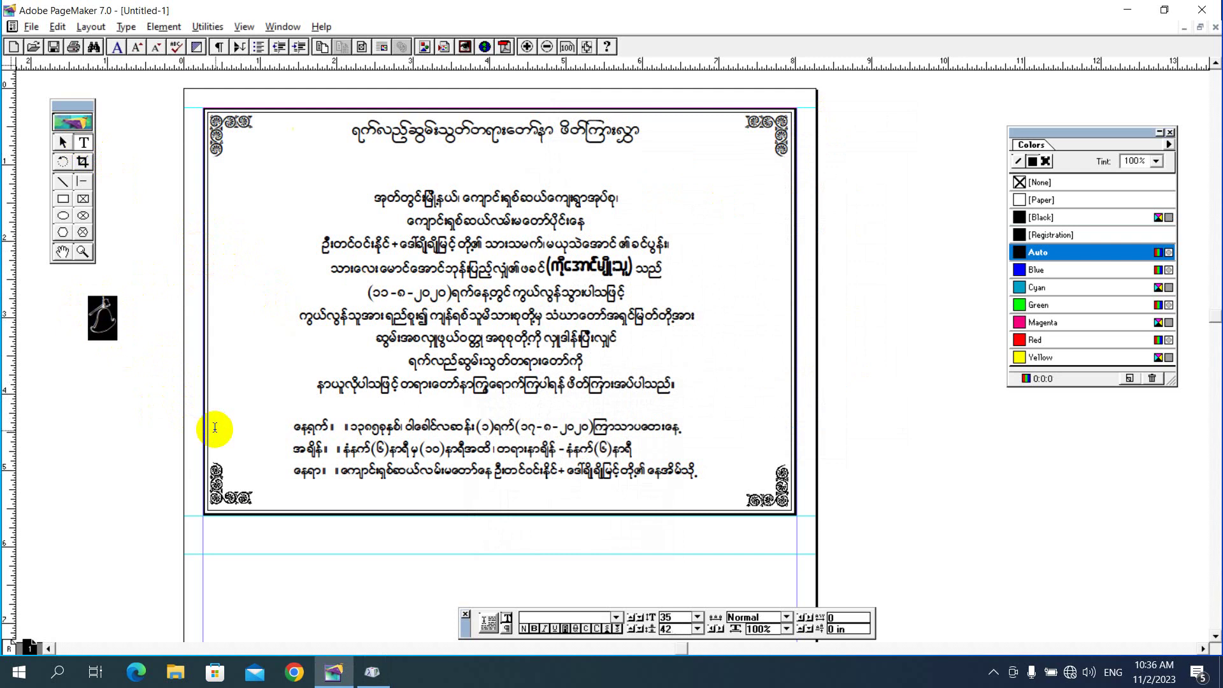
{"action": "key", "text": "ctrl+shift+greater"}
{"action": "key", "text": "ctrl+shift+greater"}
{"action": "key", "text": "ctrl+shift+greater"}
{"action": "key", "text": "ctrl+shift+greater"}
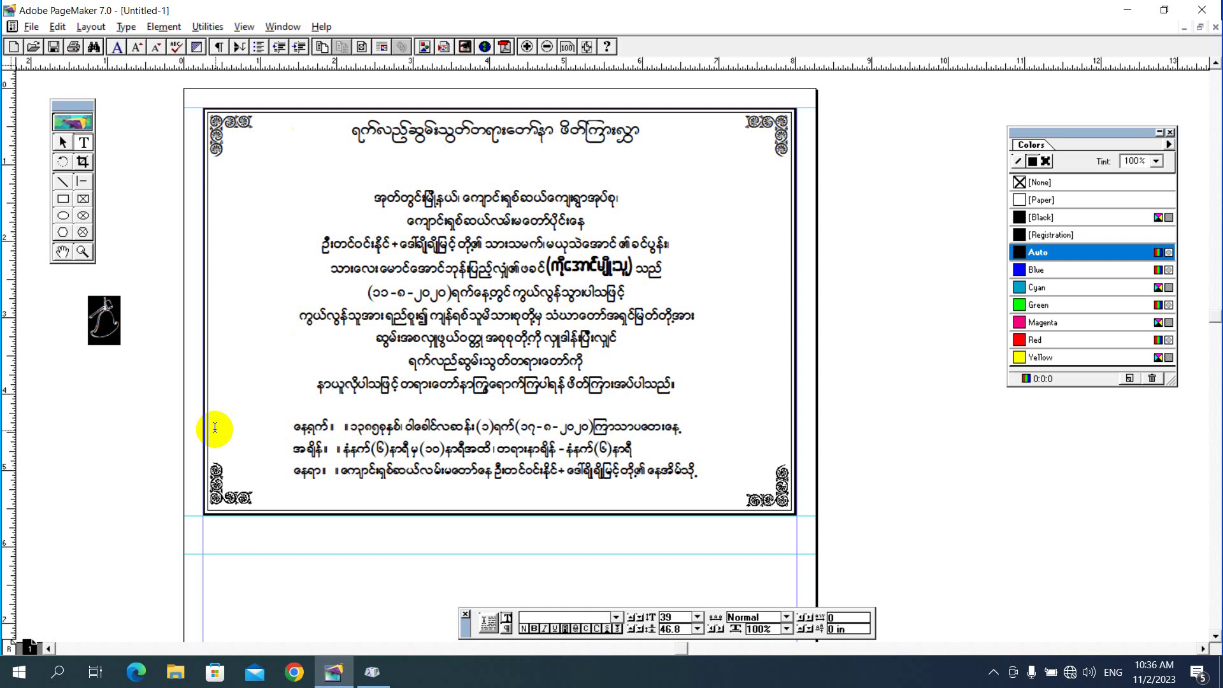
{"action": "key", "text": "ctrl+shift+greater"}
Move the bell block into the card's upper left, narrow it to 0.641 in, and select the glyph.
{"action": "left_click", "coordinate": [62, 142]}
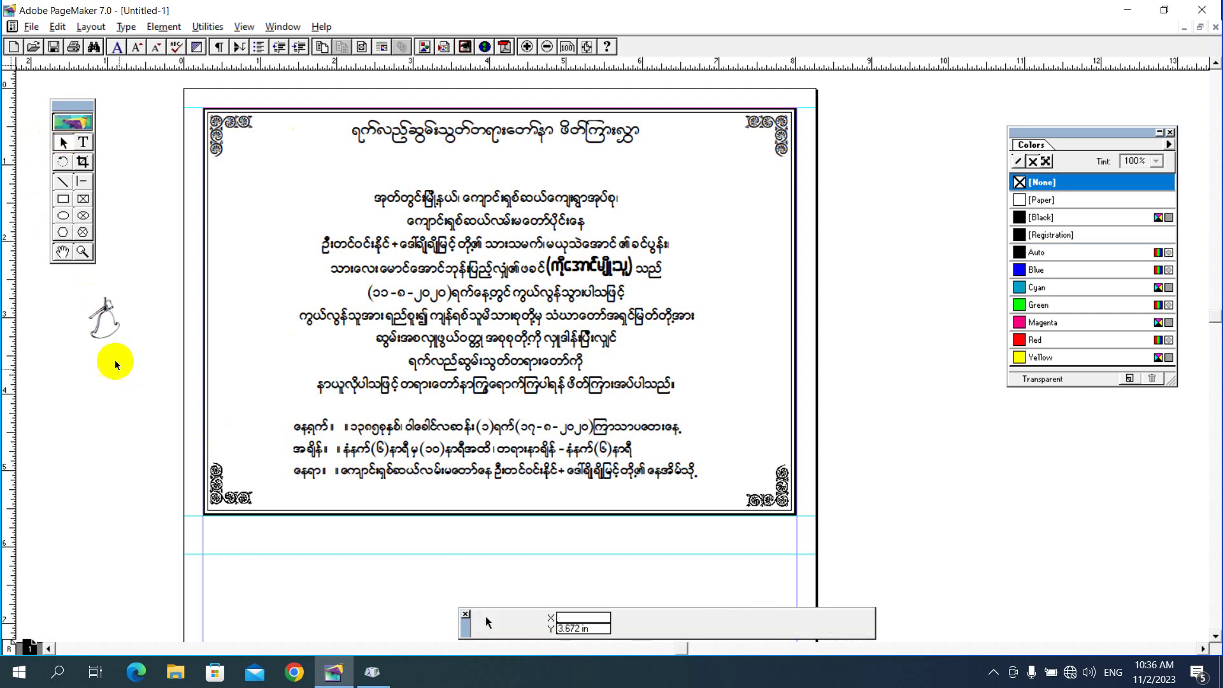
{"action": "left_click_drag", "start_coordinate": [108, 318], "coordinate": [305, 188]}
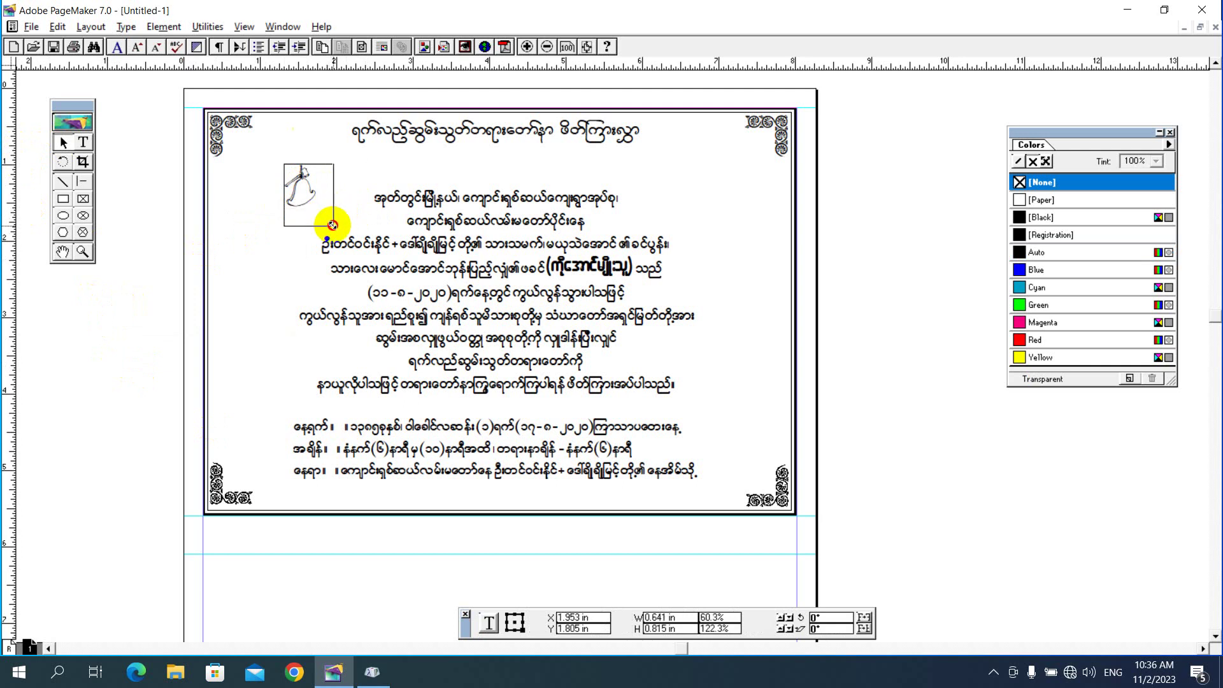
{"action": "left_click_drag", "start_coordinate": [367, 215], "coordinate": [291, 221]}
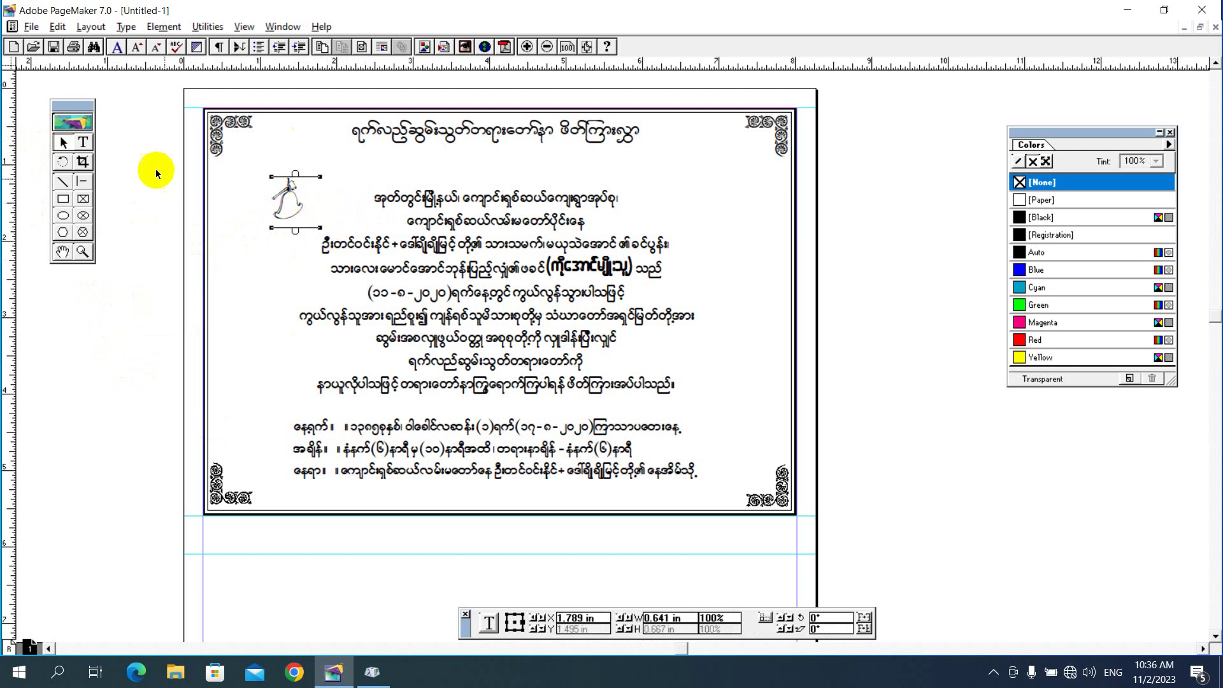
{"action": "left_click", "coordinate": [83, 142]}
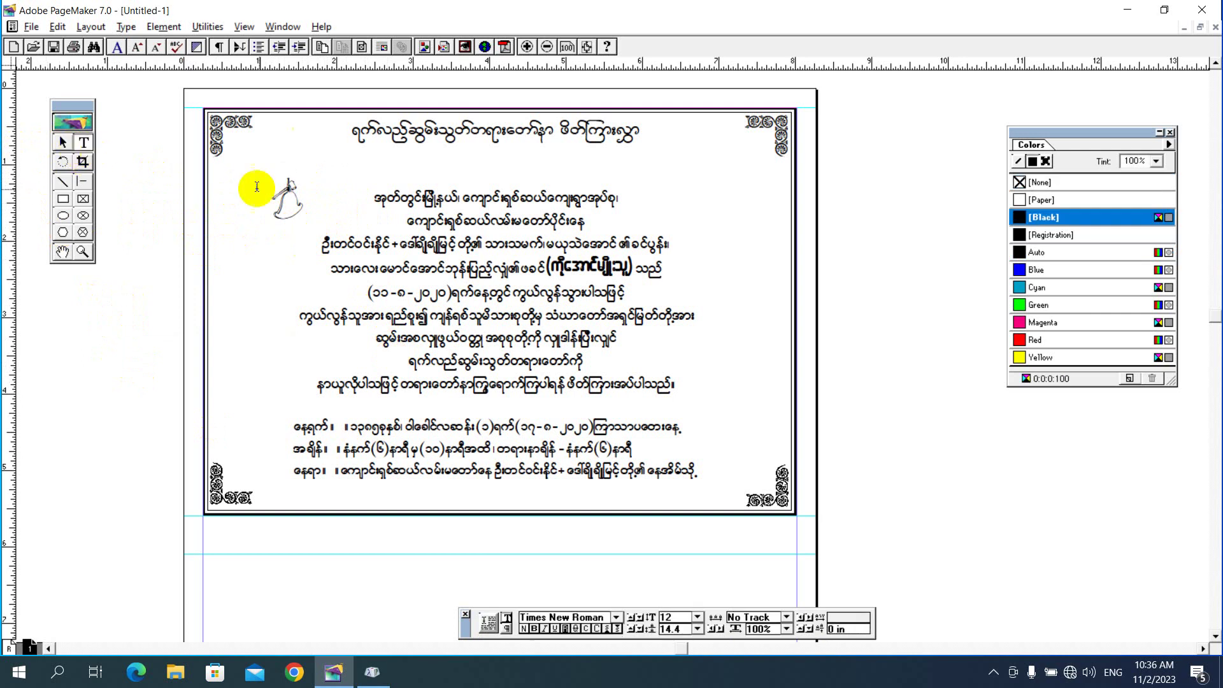
{"action": "left_click", "coordinate": [292, 205]}
{"action": "double_click", "coordinate": [309, 239]}
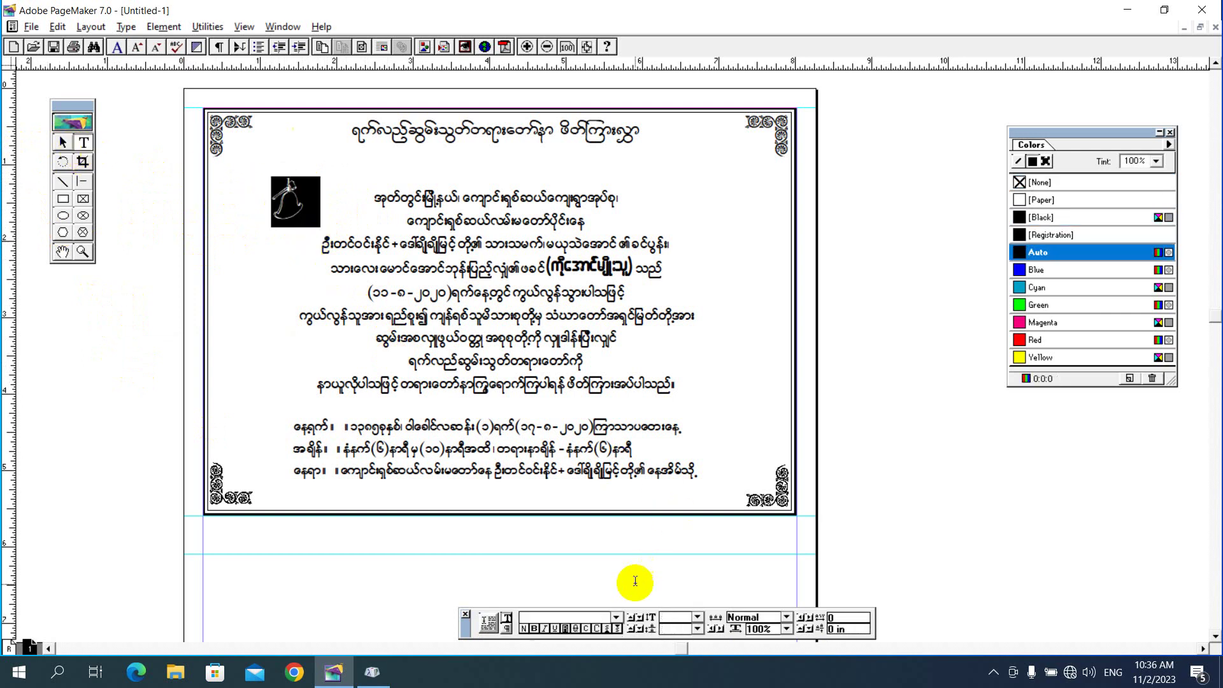
Set the bell glyph's font size to 50.
{"action": "left_click", "coordinate": [677, 619]}
{"action": "type", "text": "45"}
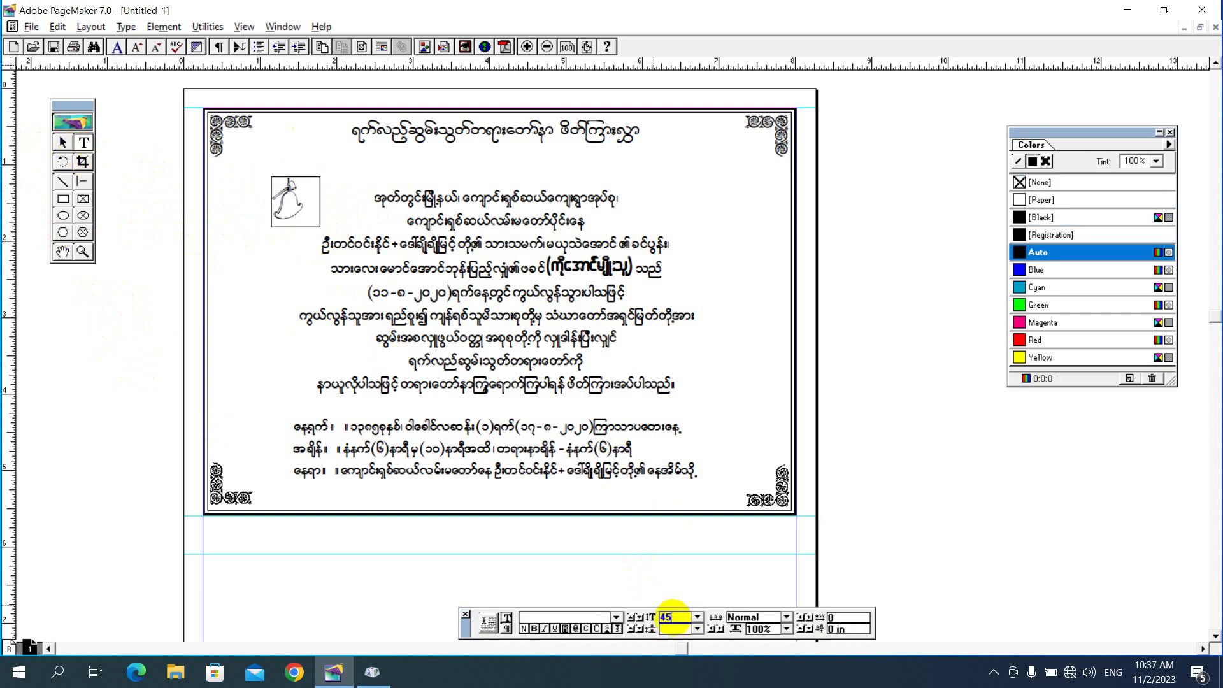
{"action": "key", "text": "Return"}
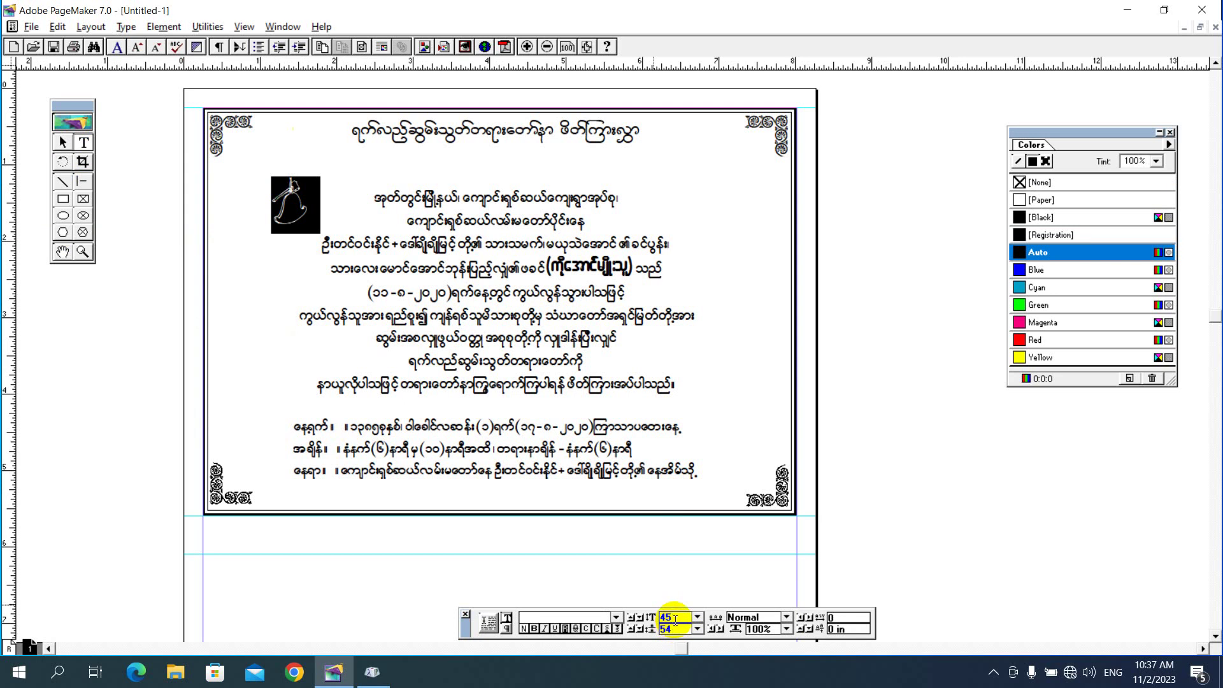
{"action": "left_click", "coordinate": [674, 618]}
{"action": "type", "text": "50"}
{"action": "left_click", "coordinate": [636, 616]}
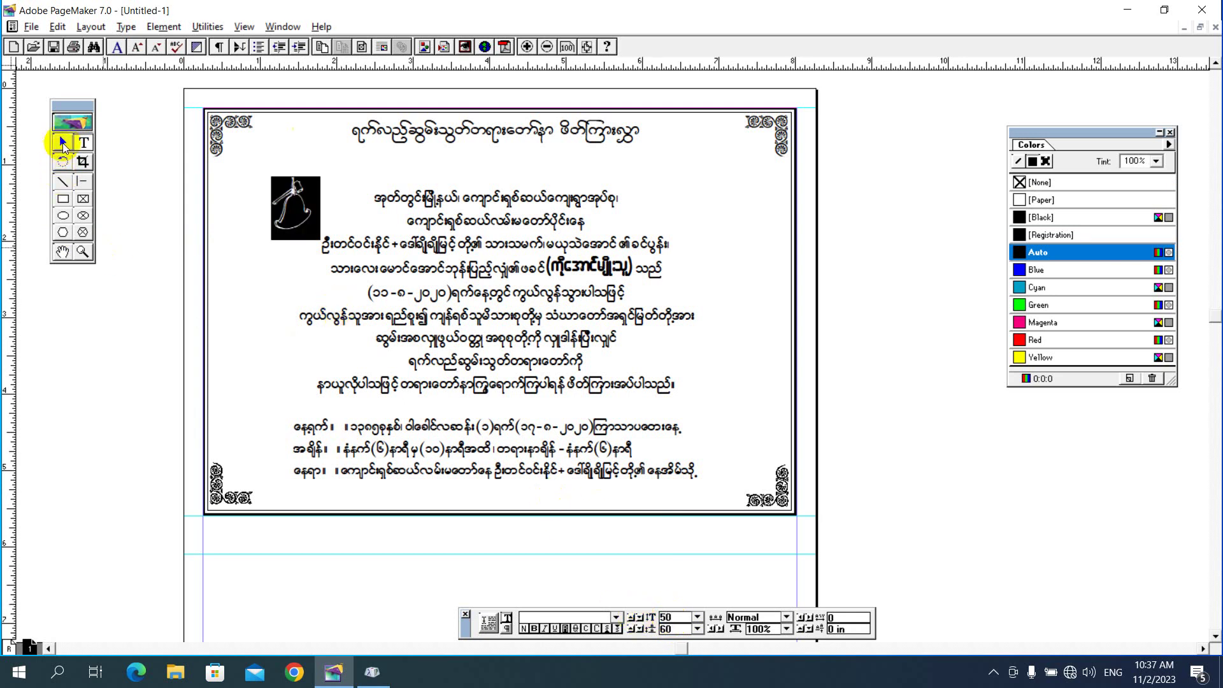
Place the bell on the card's left side and a matching copy on the right.
{"action": "left_click", "coordinate": [63, 142]}
{"action": "left_click", "coordinate": [292, 205]}
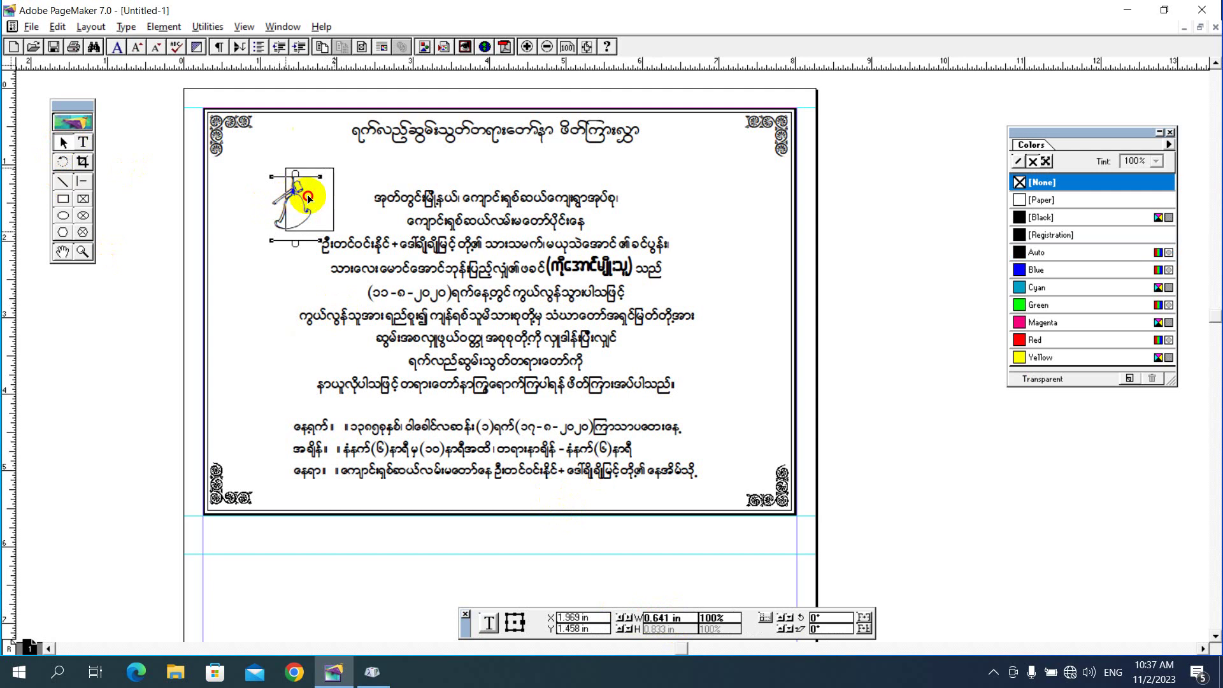
{"action": "left_click_drag", "start_coordinate": [291, 208], "coordinate": [275, 261]}
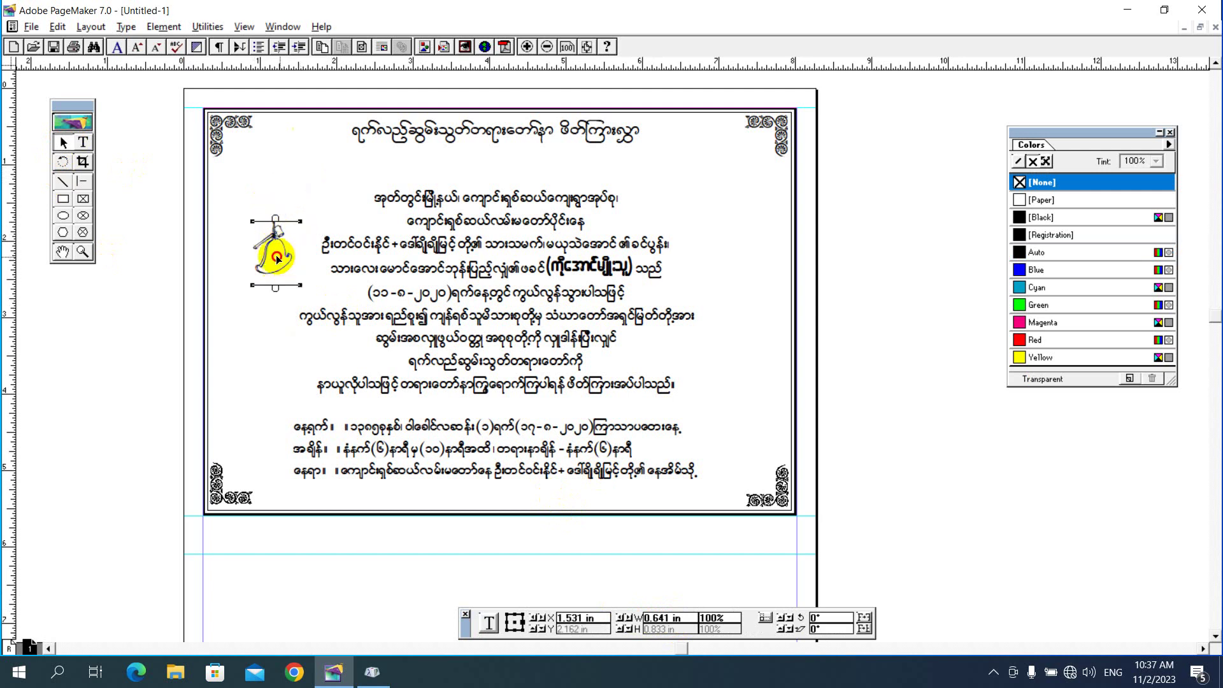
{"action": "left_click_drag", "start_coordinate": [275, 261], "coordinate": [280, 268]}
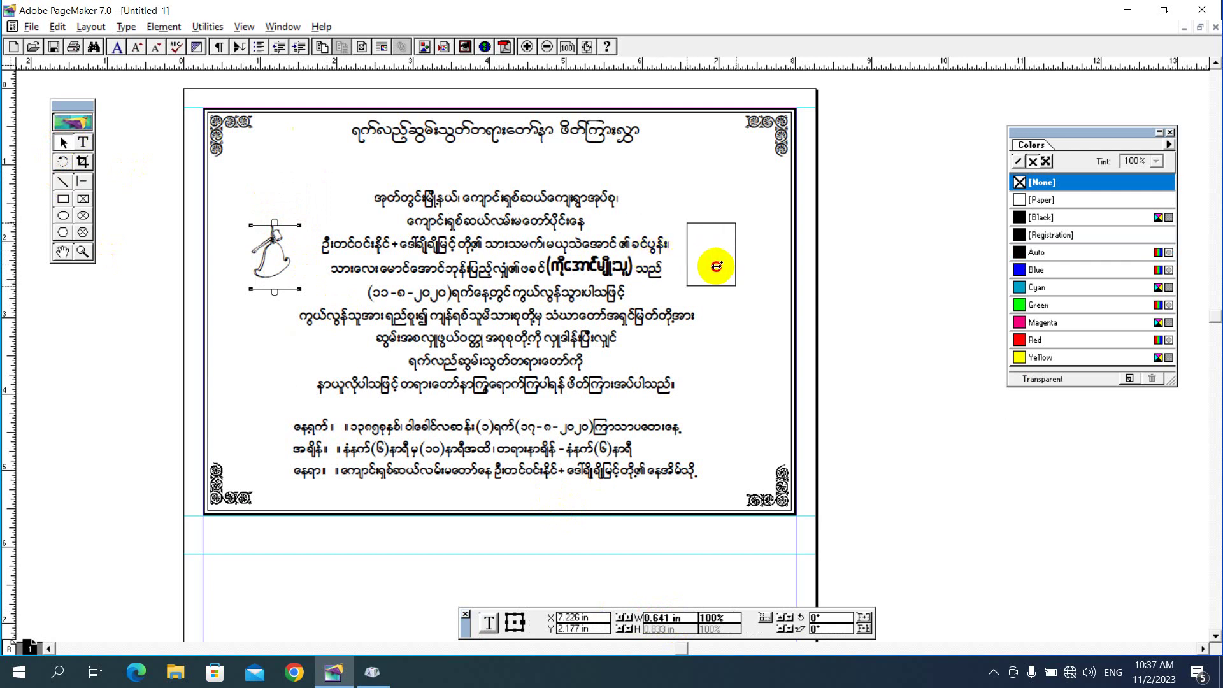
{"action": "left_click_drag", "start_coordinate": [708, 267], "coordinate": [712, 266]}
{"action": "left_click", "coordinate": [745, 317]}
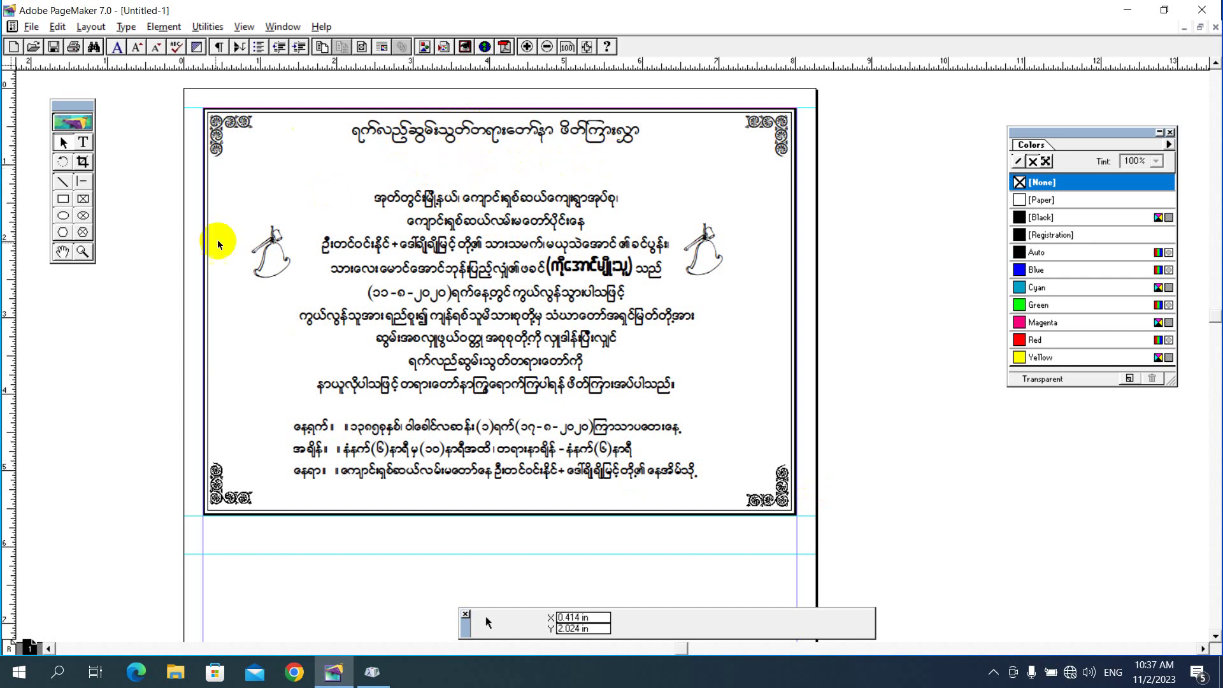
Draw a horizontal divider line under the title and give it a 4pt stroke.
{"action": "left_click", "coordinate": [82, 183]}
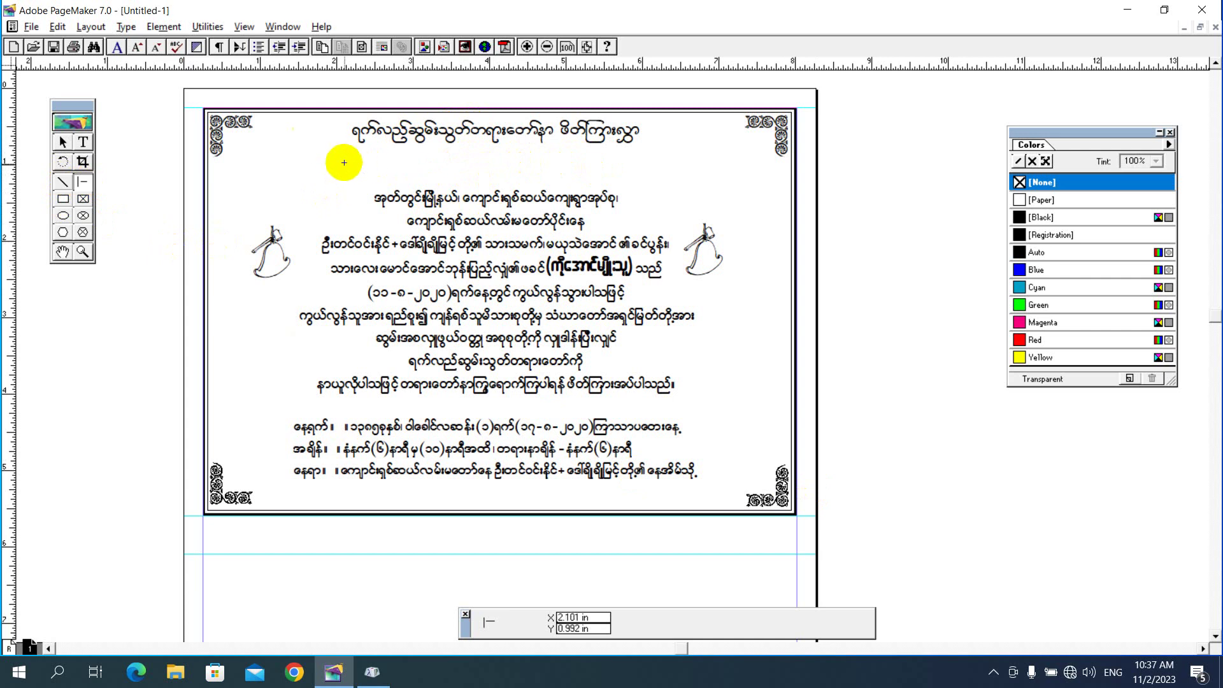
{"action": "left_click_drag", "start_coordinate": [340, 165], "coordinate": [647, 162]}
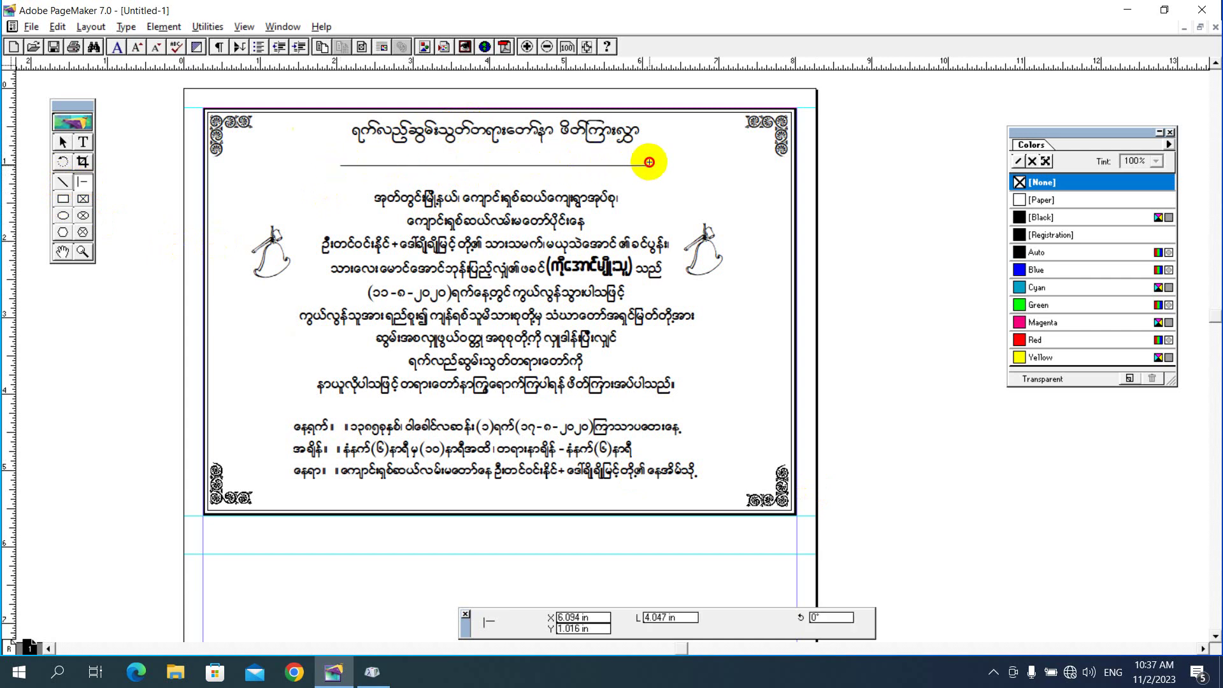
{"action": "left_click_drag", "start_coordinate": [649, 162], "coordinate": [649, 161]}
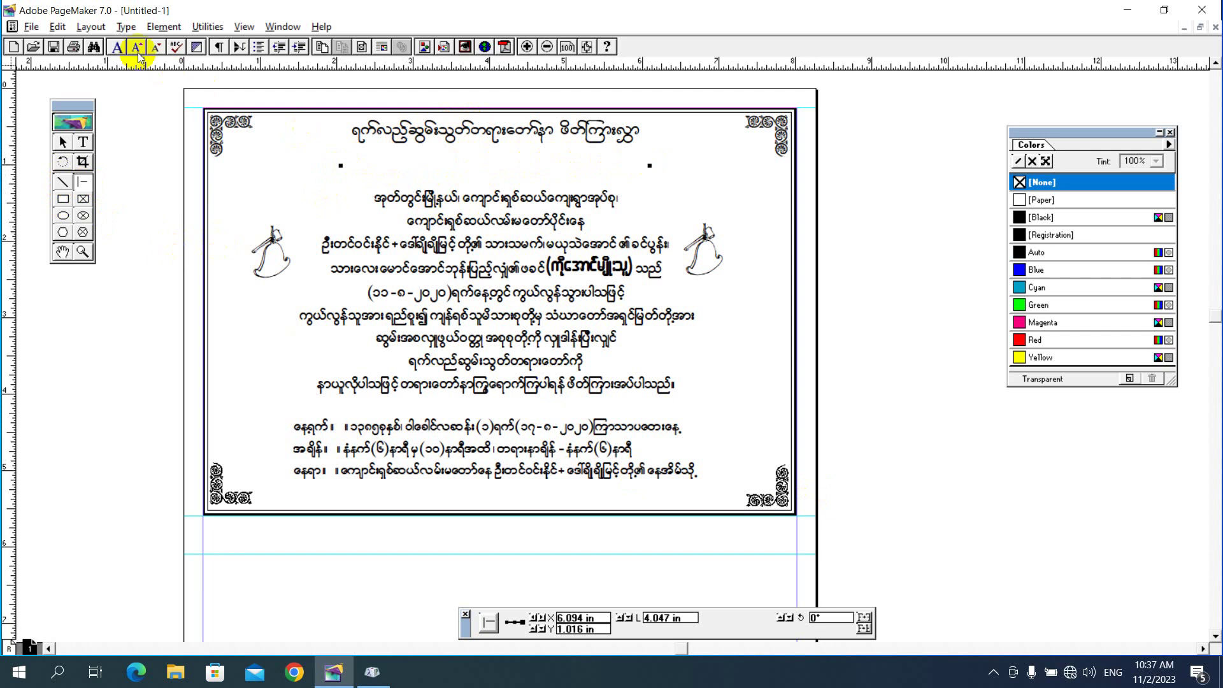
{"action": "left_click", "coordinate": [158, 26]}
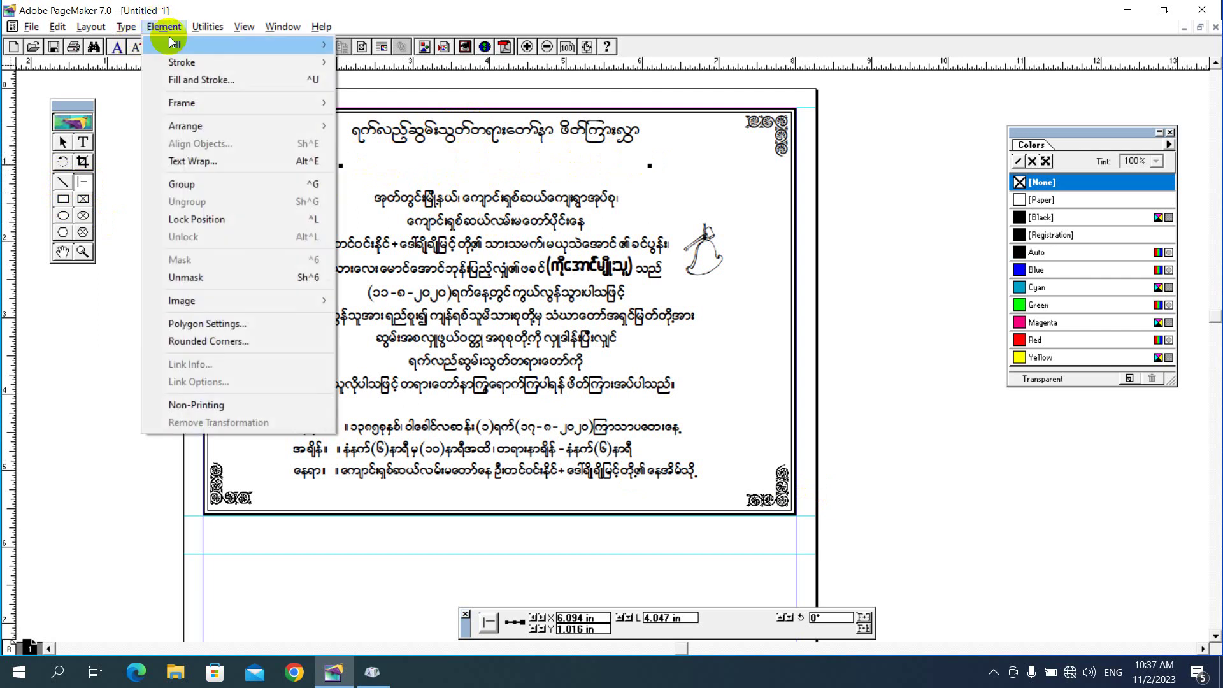
{"action": "left_click", "coordinate": [212, 79]}
{"action": "left_click", "coordinate": [652, 250]}
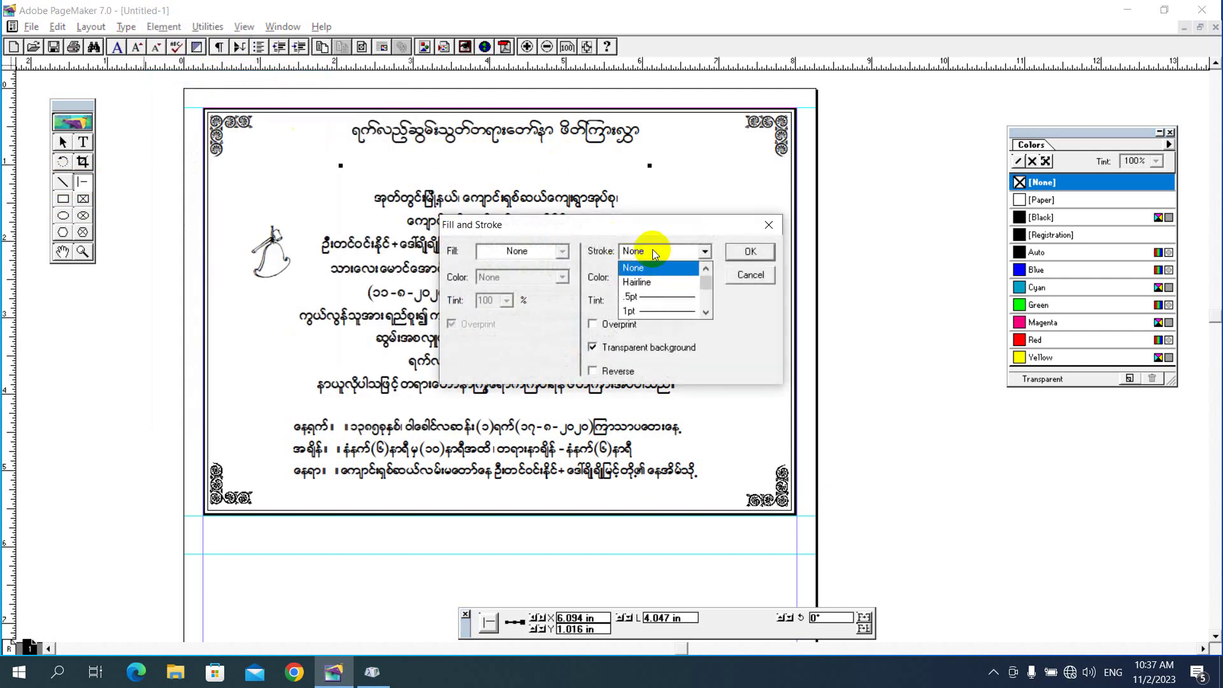
{"action": "left_click", "coordinate": [706, 311]}
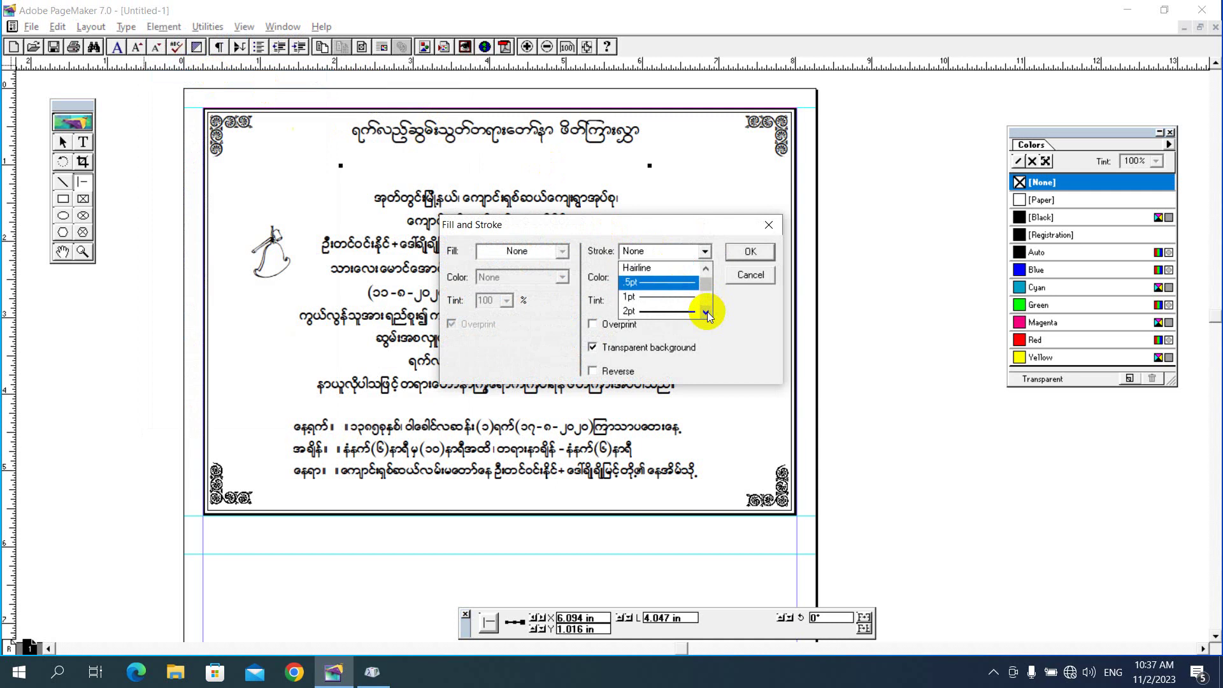
{"action": "left_click", "coordinate": [706, 311]}
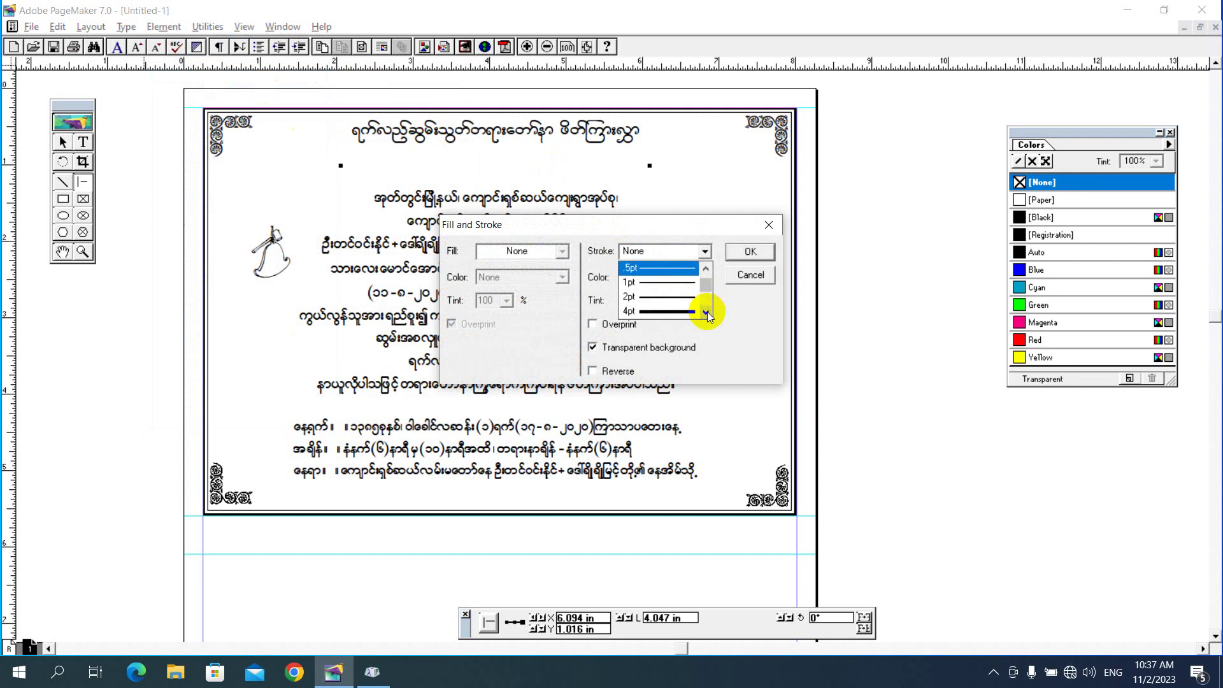
{"action": "left_click", "coordinate": [662, 310]}
{"action": "left_click", "coordinate": [743, 252]}
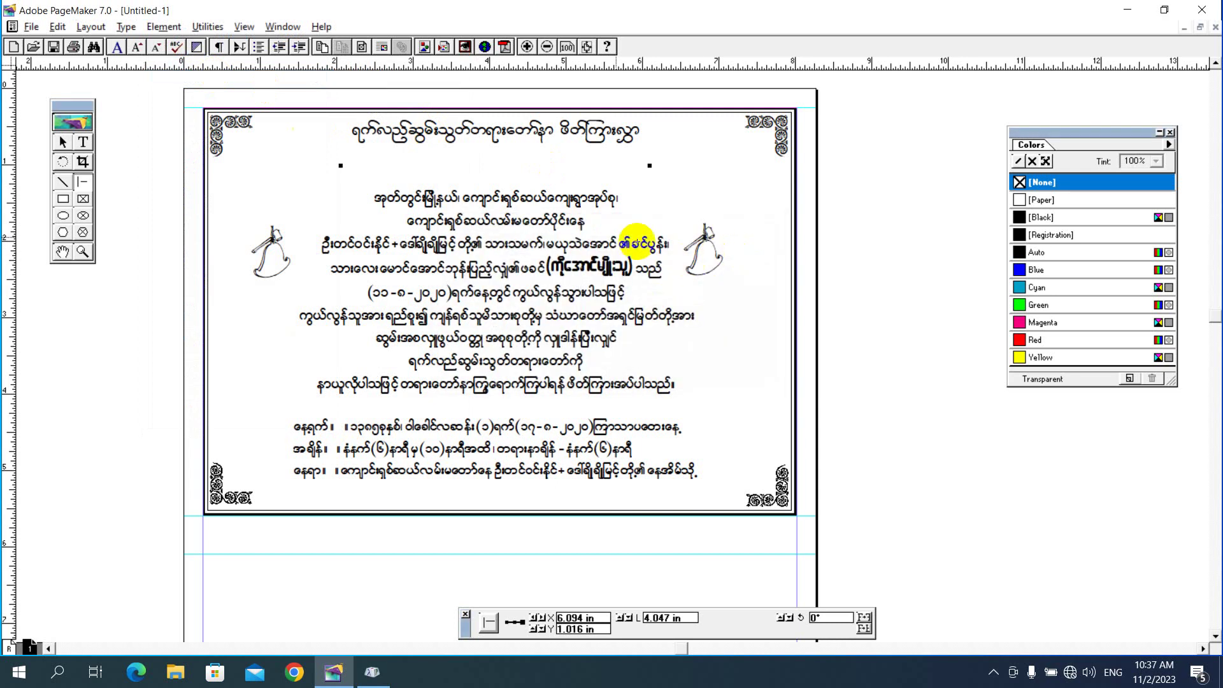
Reapply a 4pt stroke to the divider line and make its colour black.
{"action": "left_click", "coordinate": [167, 26]}
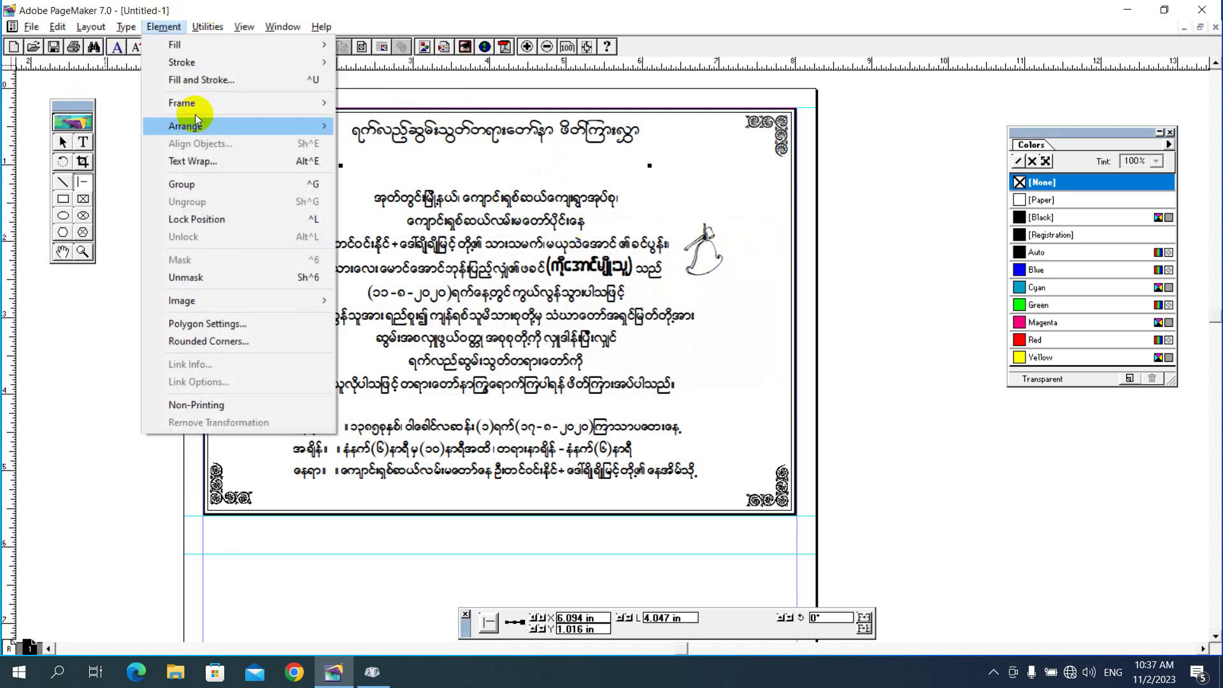
{"action": "left_click", "coordinate": [205, 81]}
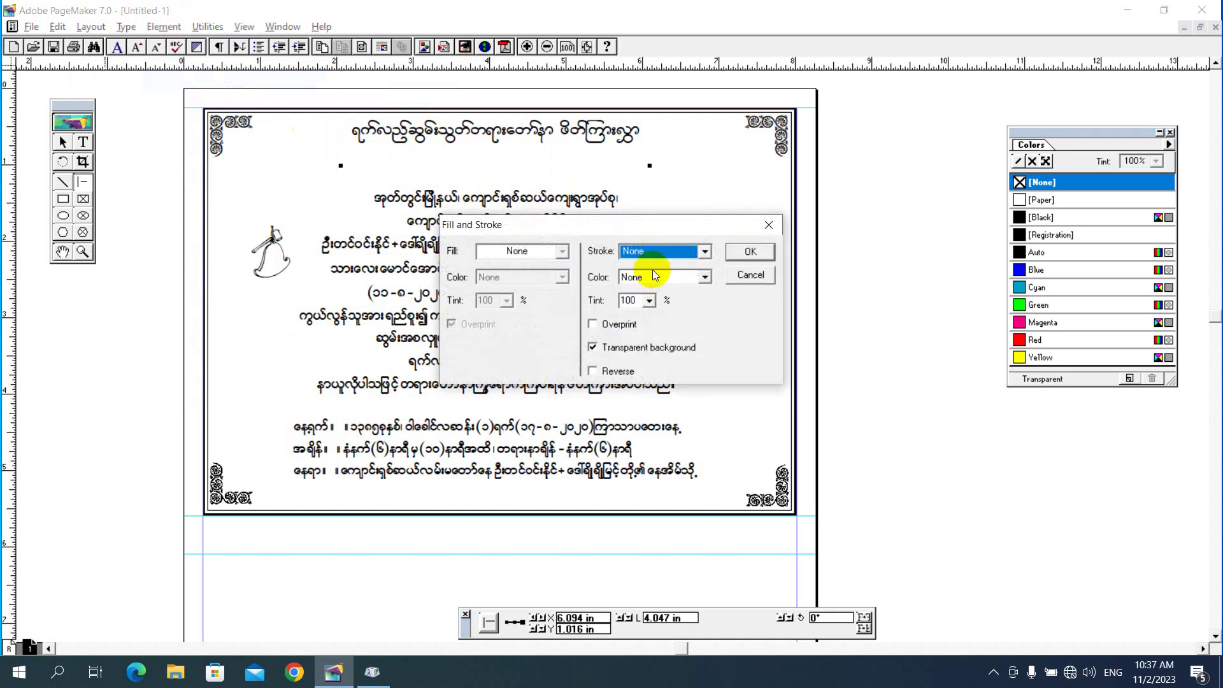
{"action": "left_click", "coordinate": [656, 252]}
{"action": "left_click", "coordinate": [704, 312]}
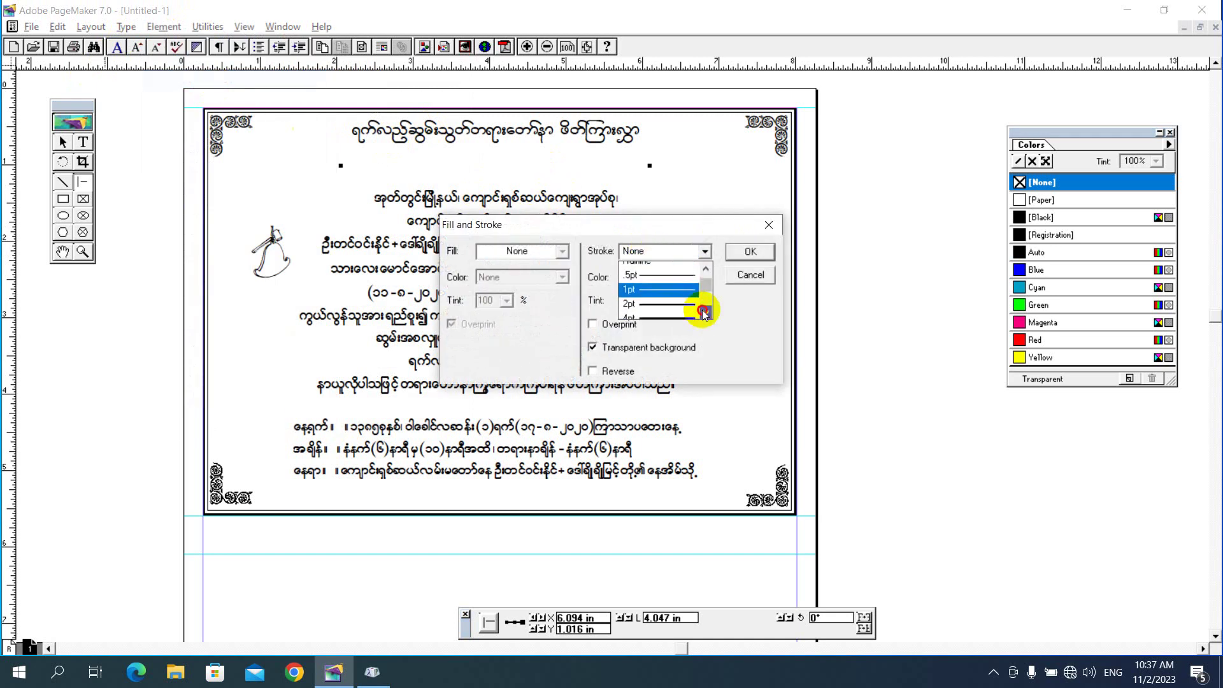
{"action": "left_click", "coordinate": [655, 270]}
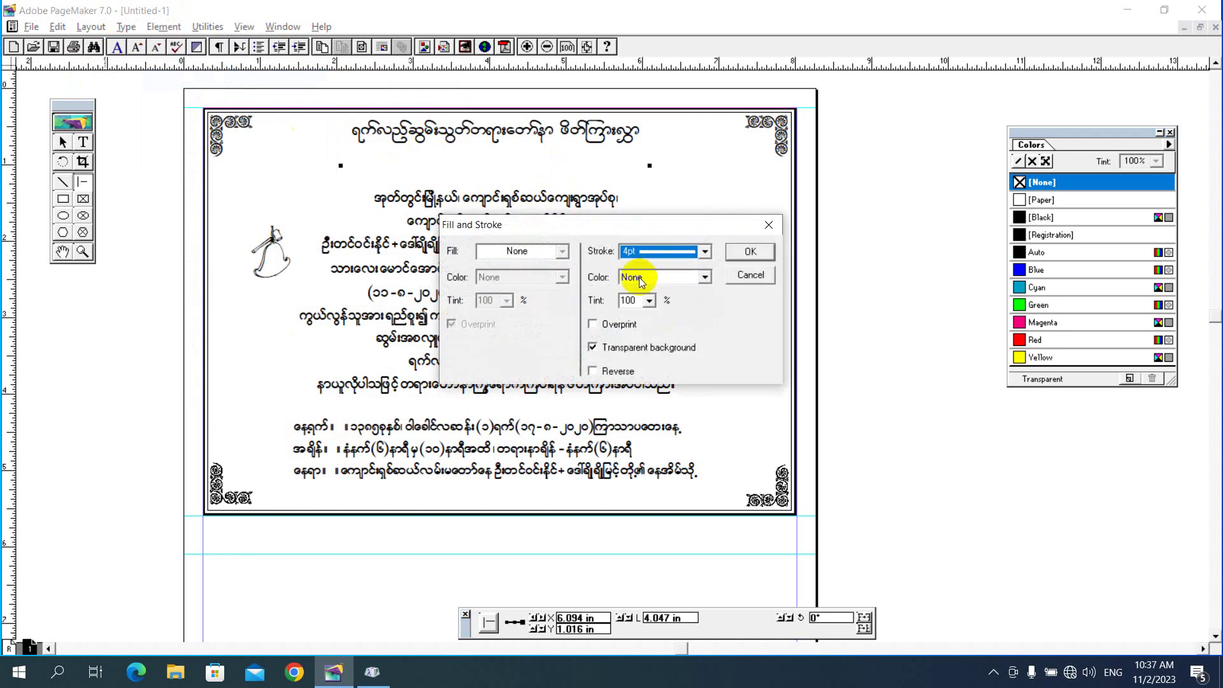
{"action": "left_click", "coordinate": [640, 281]}
{"action": "left_click", "coordinate": [643, 313]}
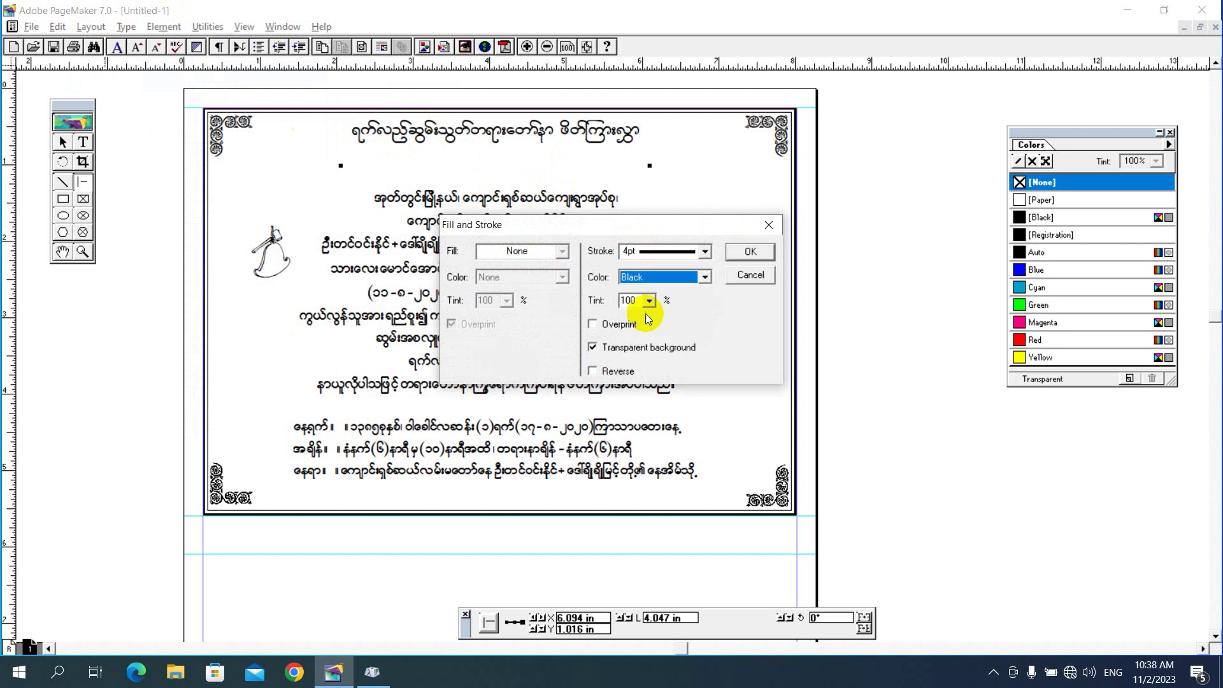
{"action": "left_click", "coordinate": [739, 254]}
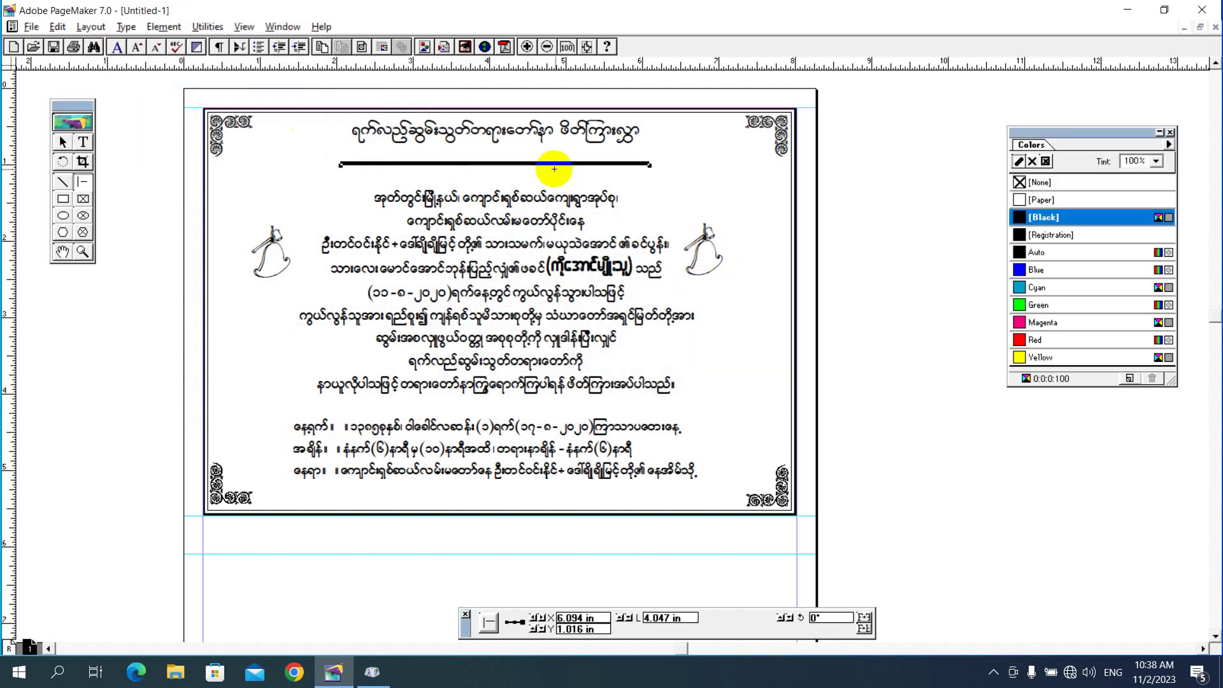
Draw a small ellipse at the centre of the title rule and fill it solid black.
{"action": "left_click", "coordinate": [62, 217]}
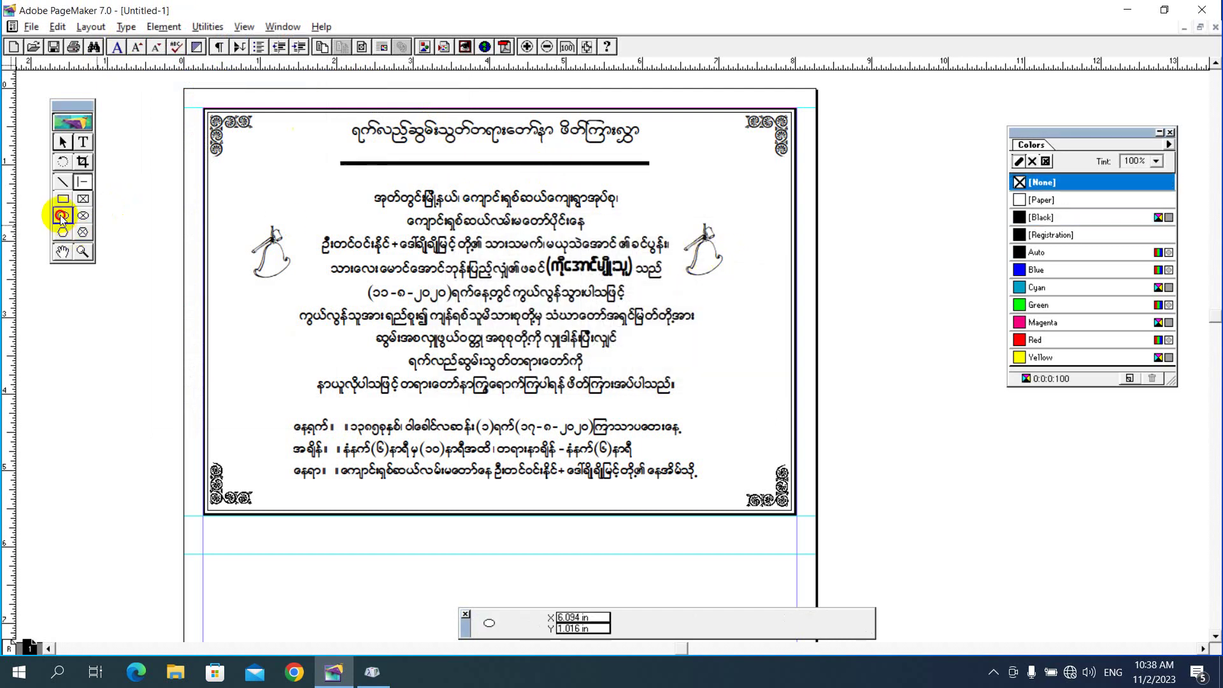
{"action": "left_click_drag", "start_coordinate": [481, 158], "coordinate": [504, 173]}
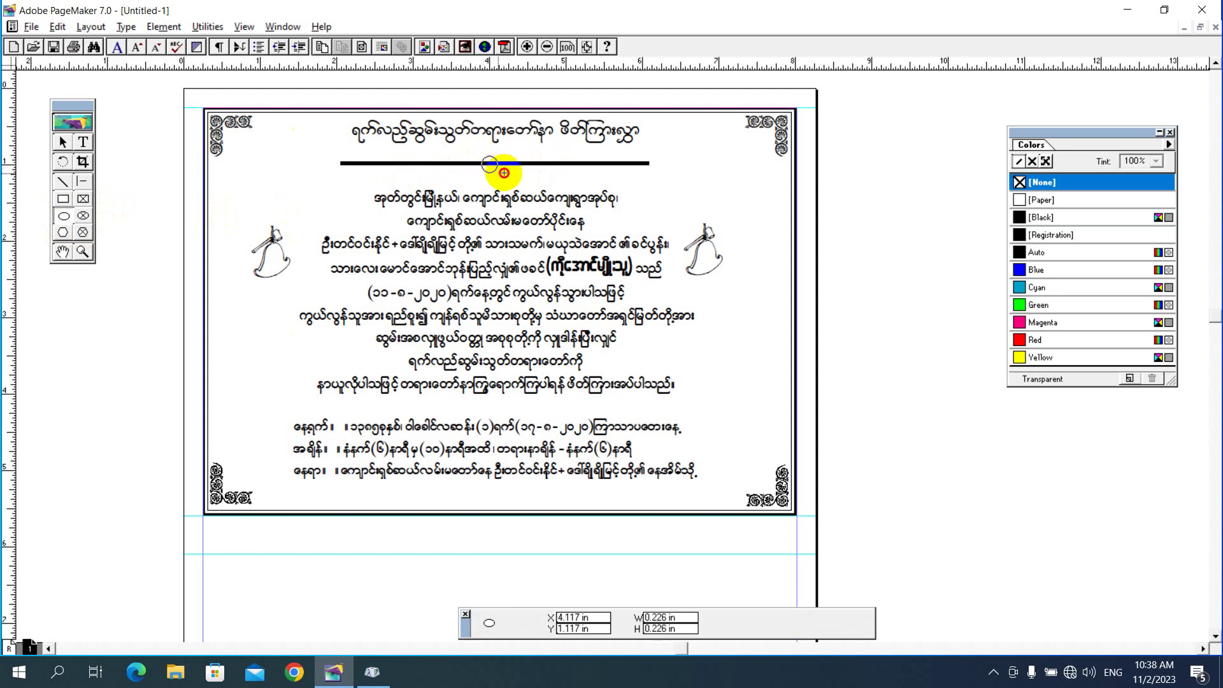
{"action": "left_click", "coordinate": [1041, 217]}
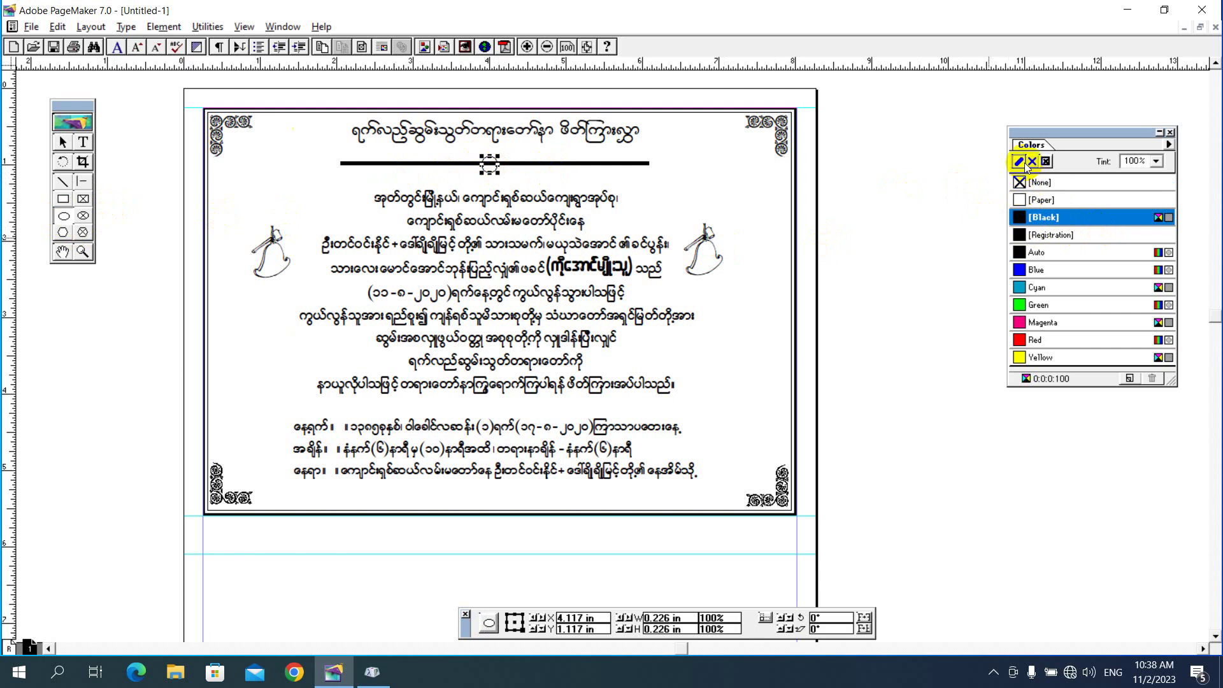
{"action": "left_click", "coordinate": [1032, 160]}
{"action": "left_click", "coordinate": [1044, 218]}
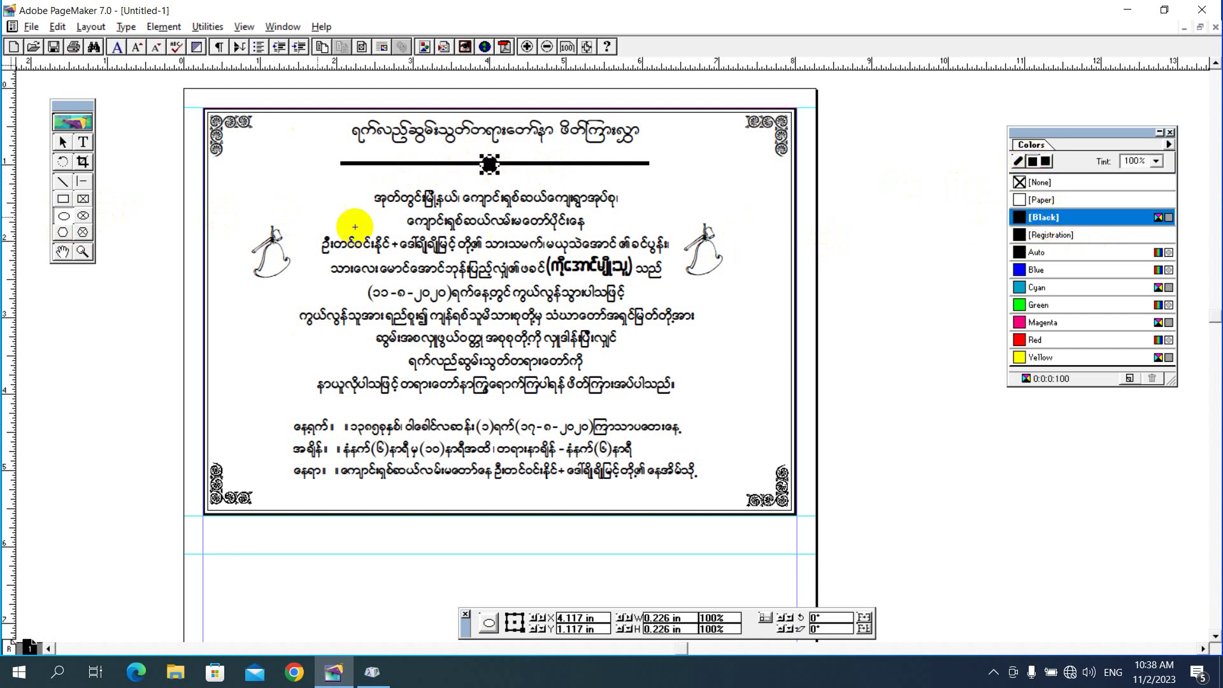
{"action": "left_click", "coordinate": [62, 142]}
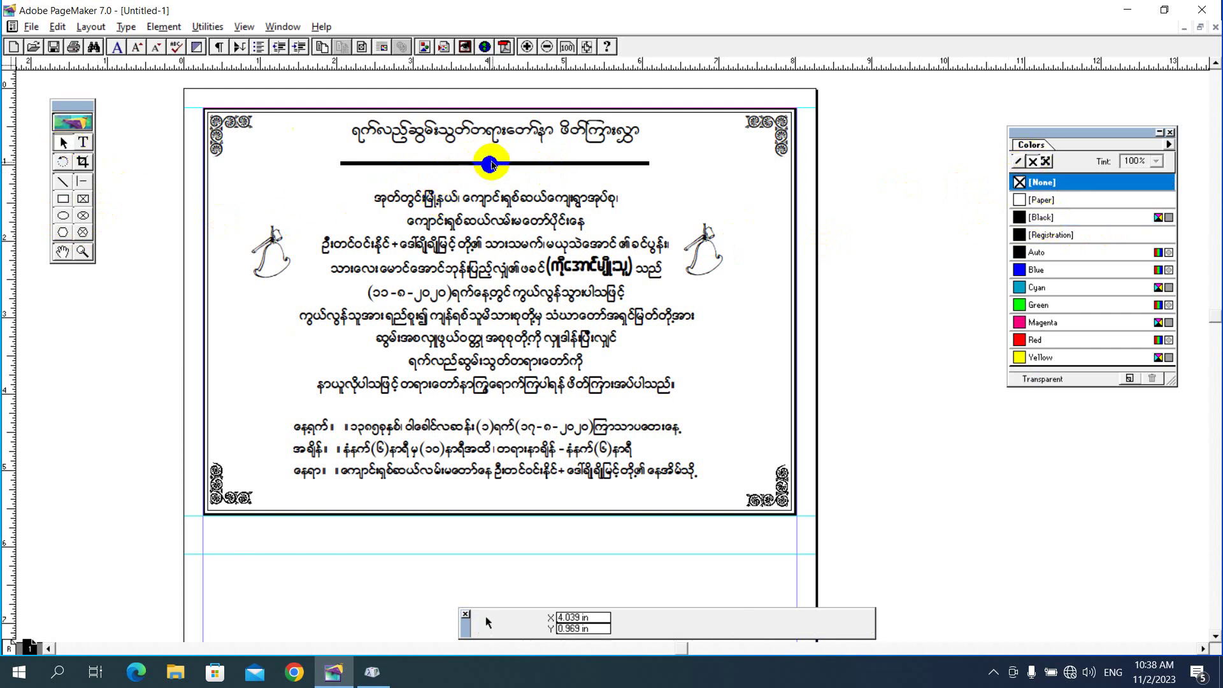
{"action": "left_click", "coordinate": [493, 165]}
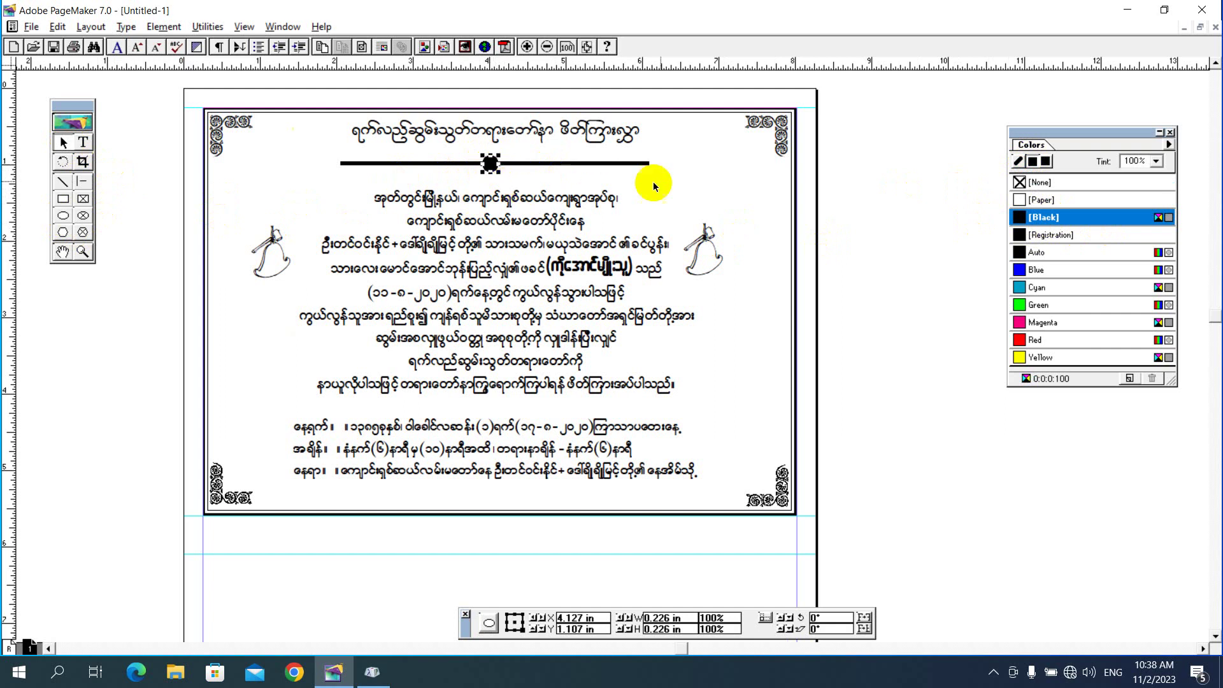
{"action": "left_click", "coordinate": [840, 224]}
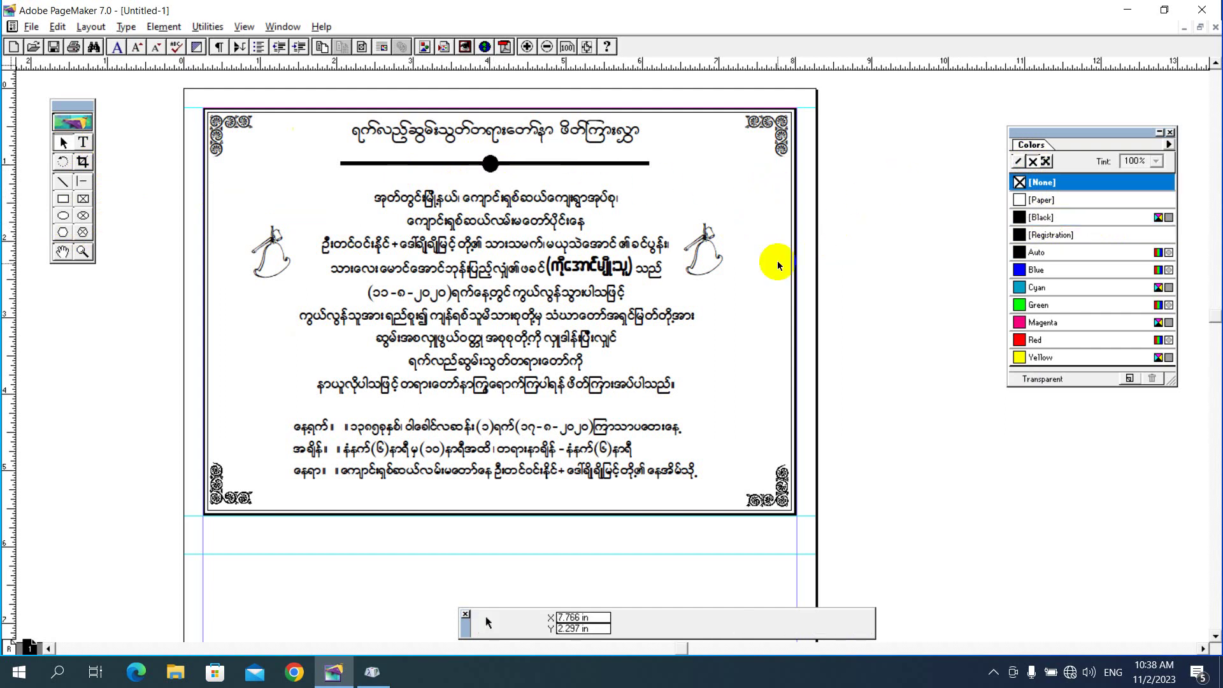
{"action": "left_click", "coordinate": [573, 164]}
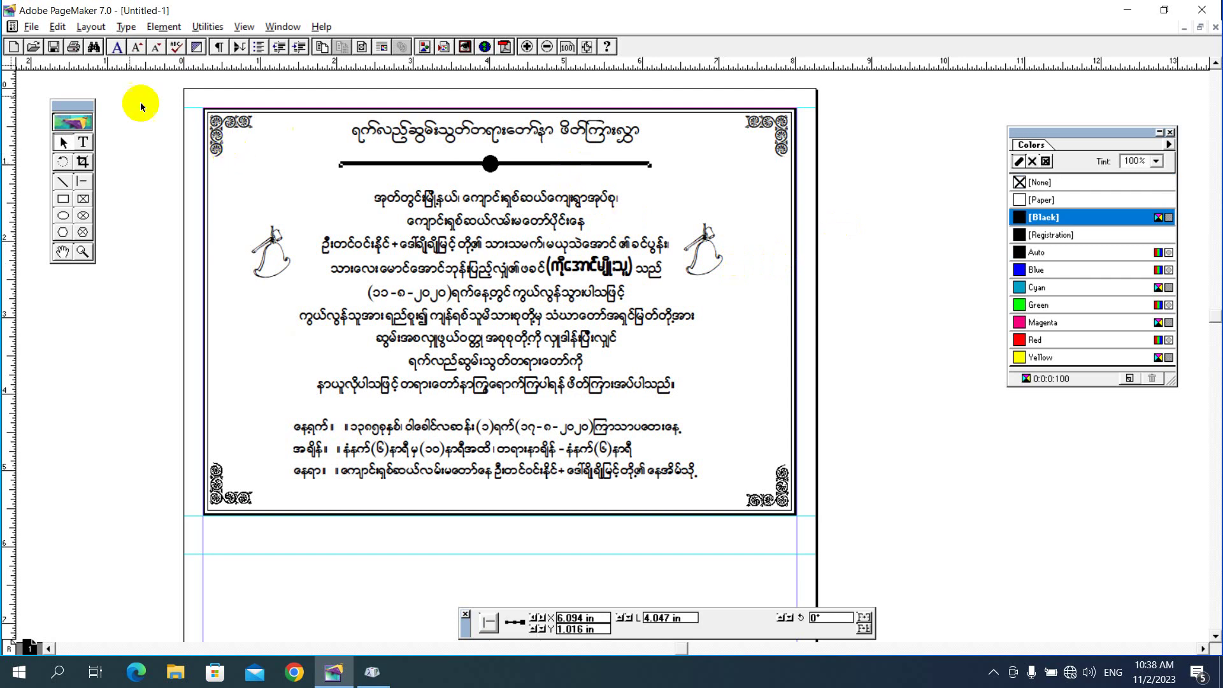
Change the title rule's stroke from 4pt to 2pt, then deselect everything.
{"action": "left_click", "coordinate": [167, 27]}
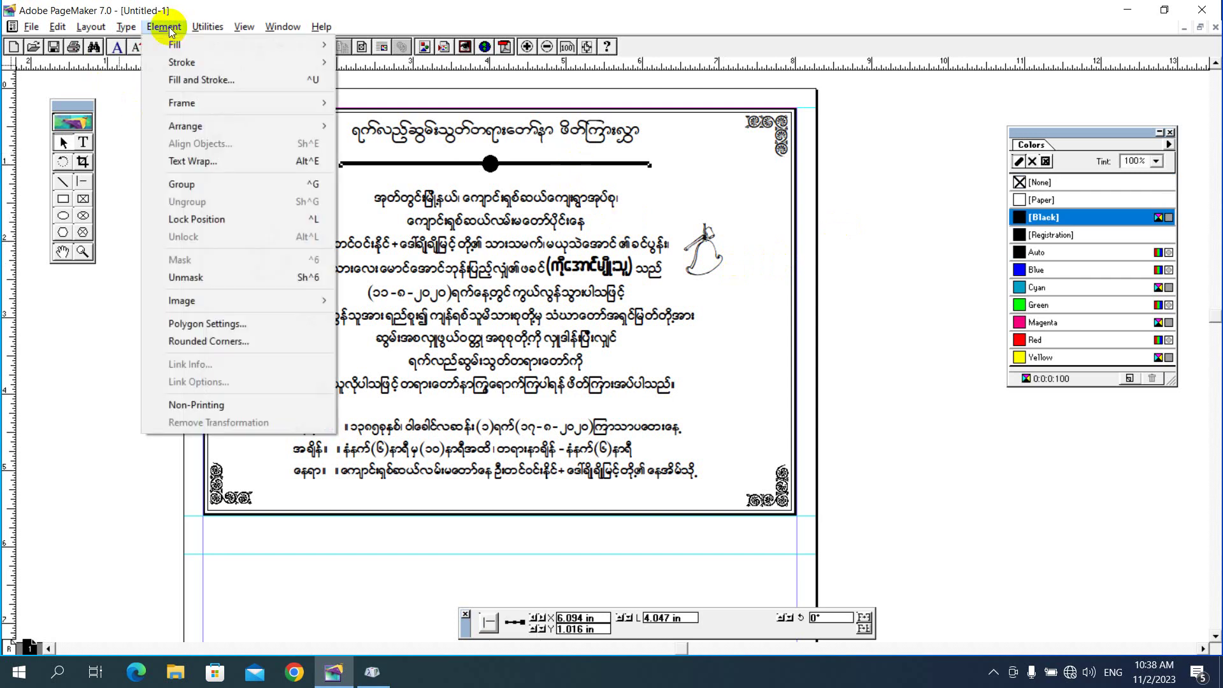
{"action": "left_click", "coordinate": [191, 80]}
{"action": "left_click", "coordinate": [671, 251]}
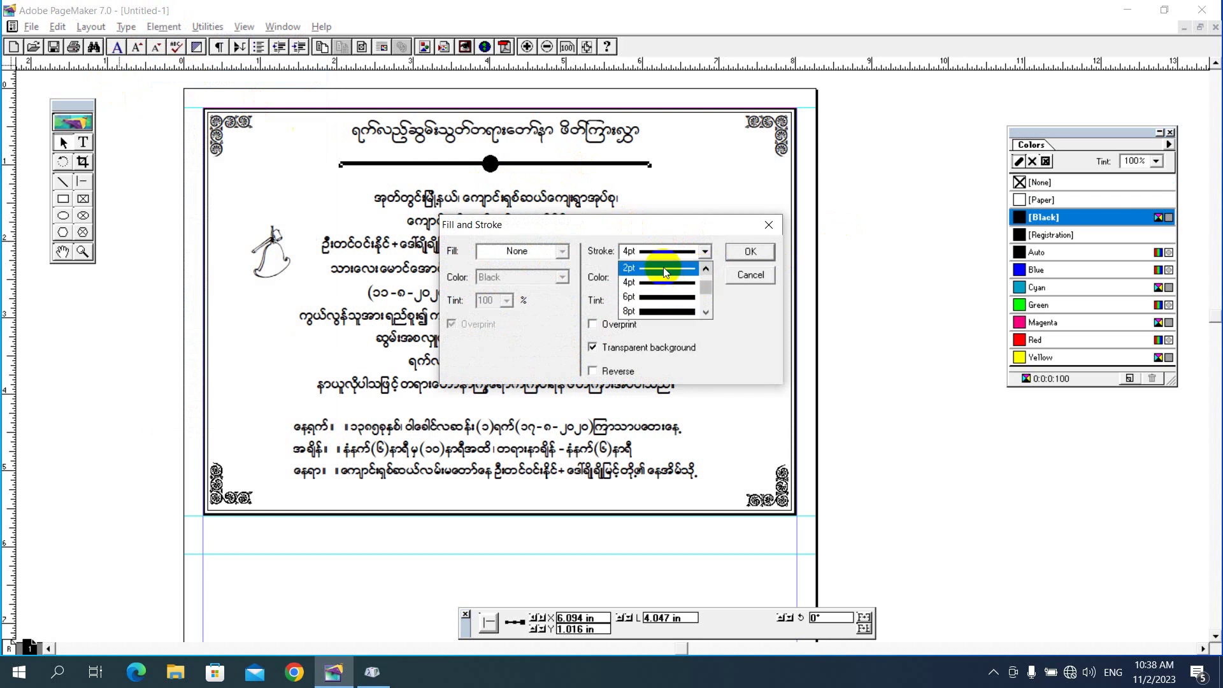
{"action": "left_click", "coordinate": [688, 268]}
{"action": "left_click", "coordinate": [748, 251]}
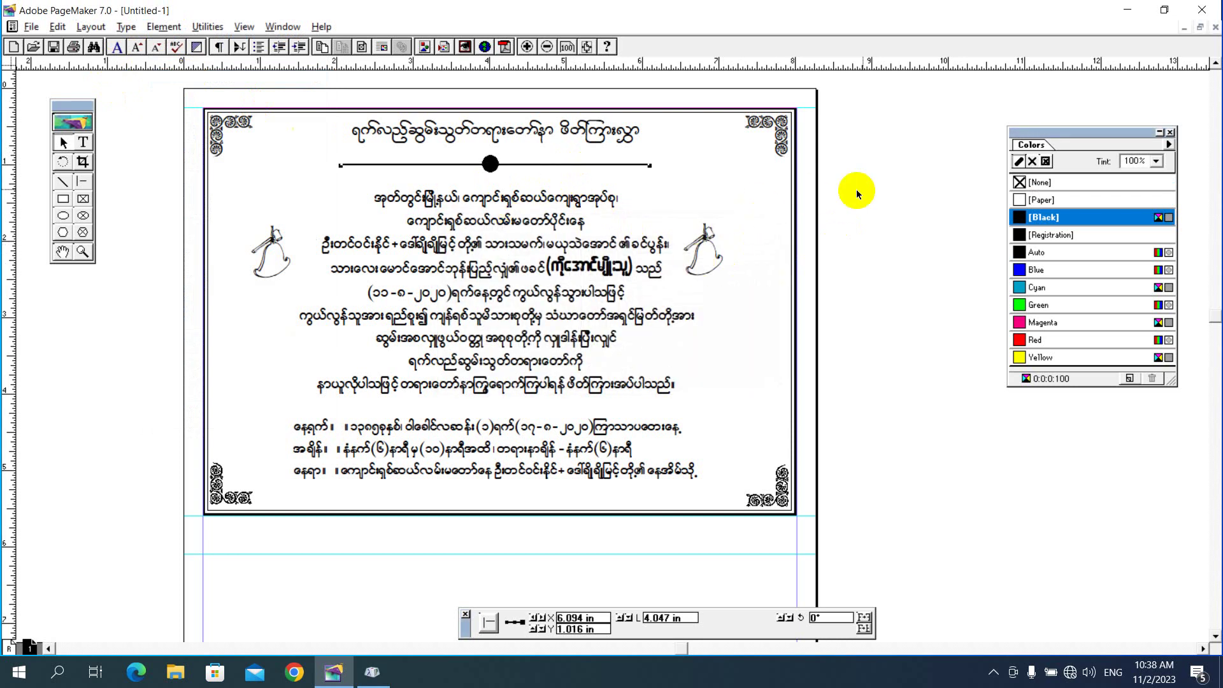
{"action": "left_click", "coordinate": [874, 184]}
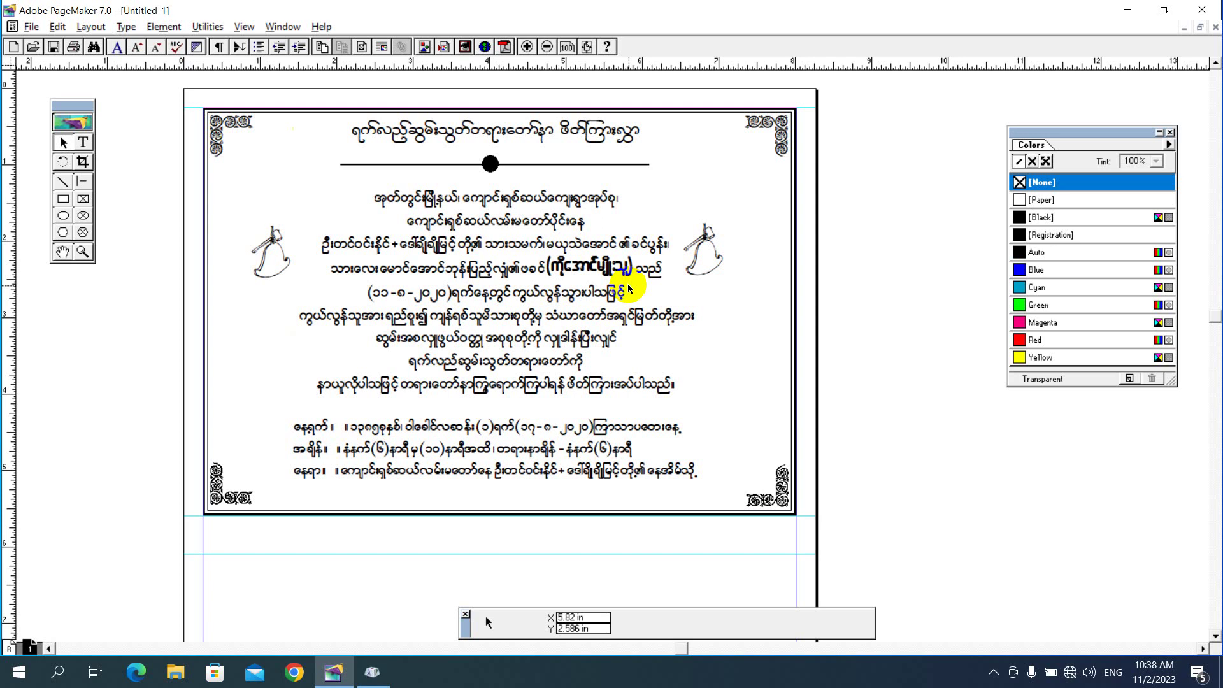
{"action": "left_click", "coordinate": [441, 336]}
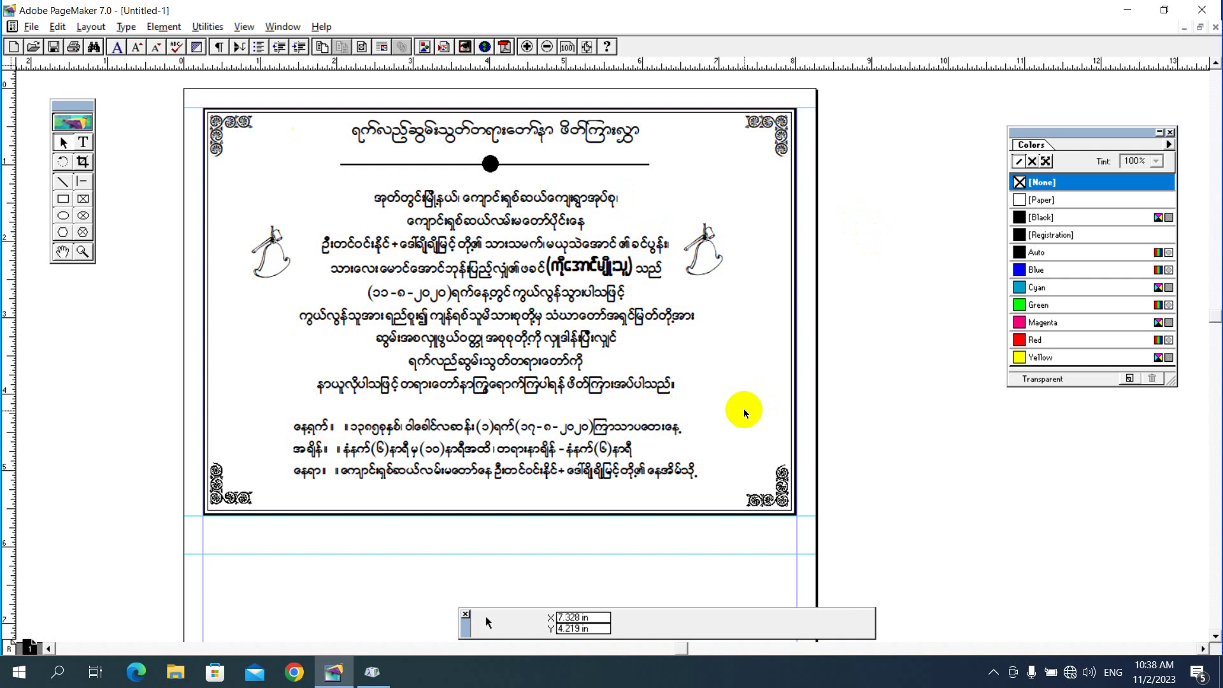
Fit the page in the window and group all of the invitation card's objects.
{"action": "key", "text": "ctrl+0"}
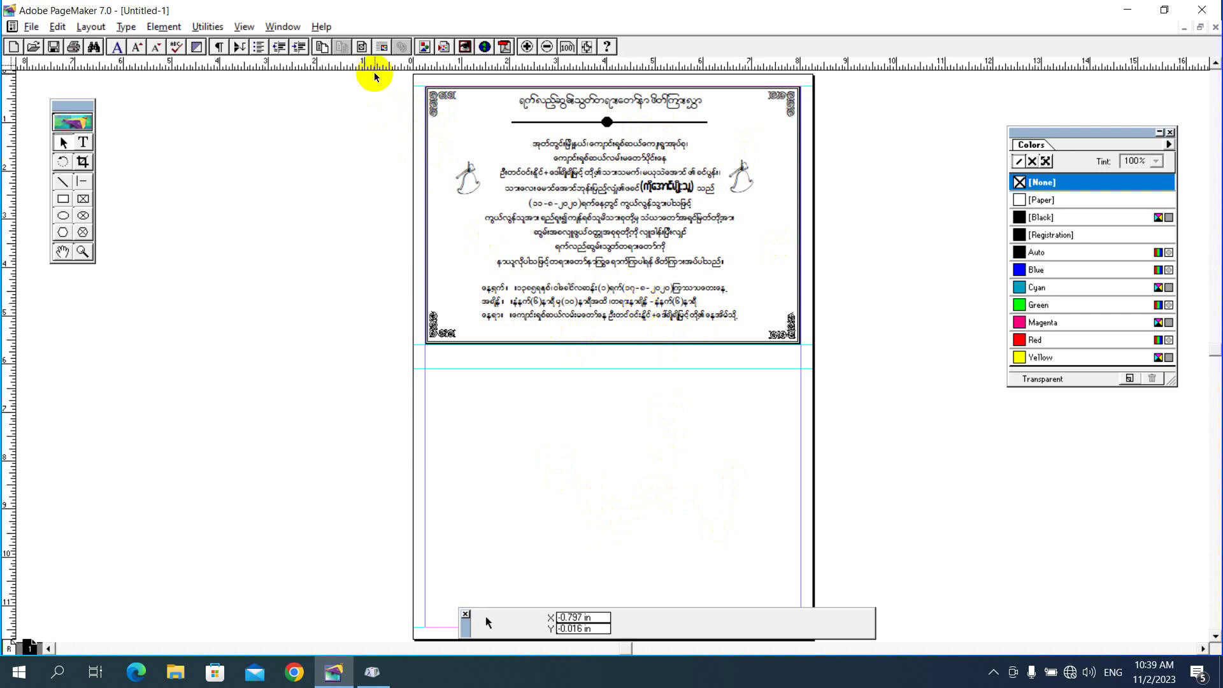
{"action": "mouse_move", "coordinate": [376, 75]}
{"action": "left_mouse_down"}
{"action": "mouse_move", "coordinate": [806, 238]}
{"action": "mouse_move", "coordinate": [871, 366]}
{"action": "left_mouse_up"}
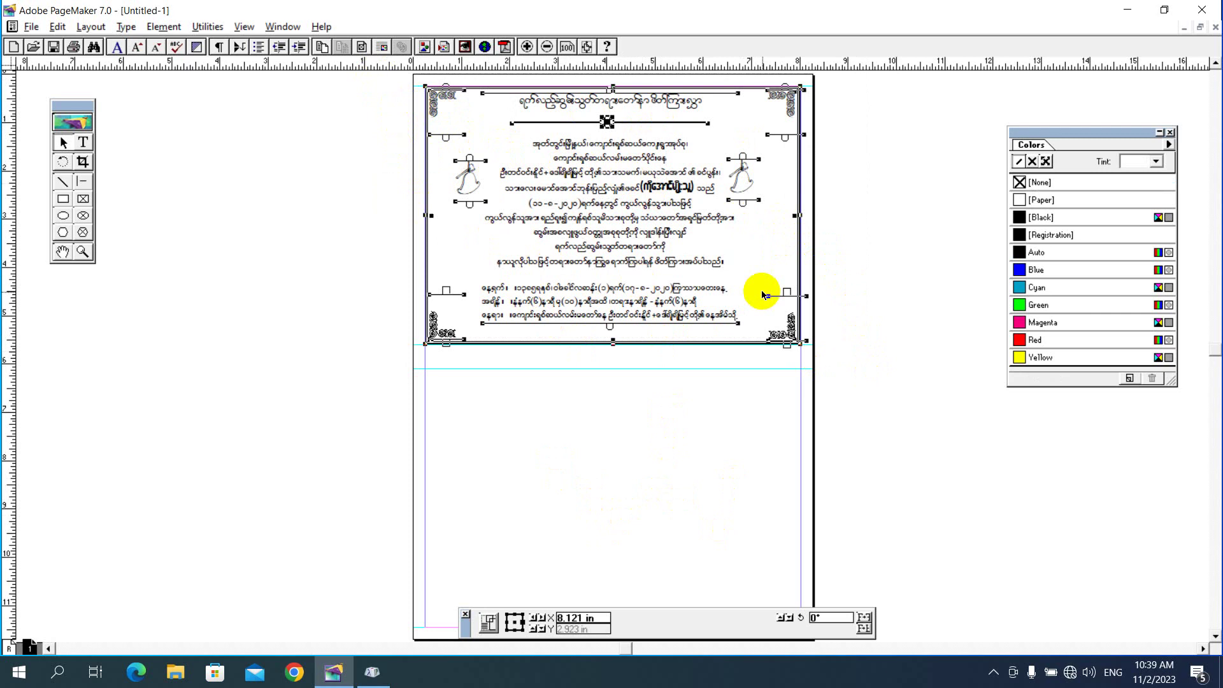
{"action": "key", "text": "ctrl+g"}
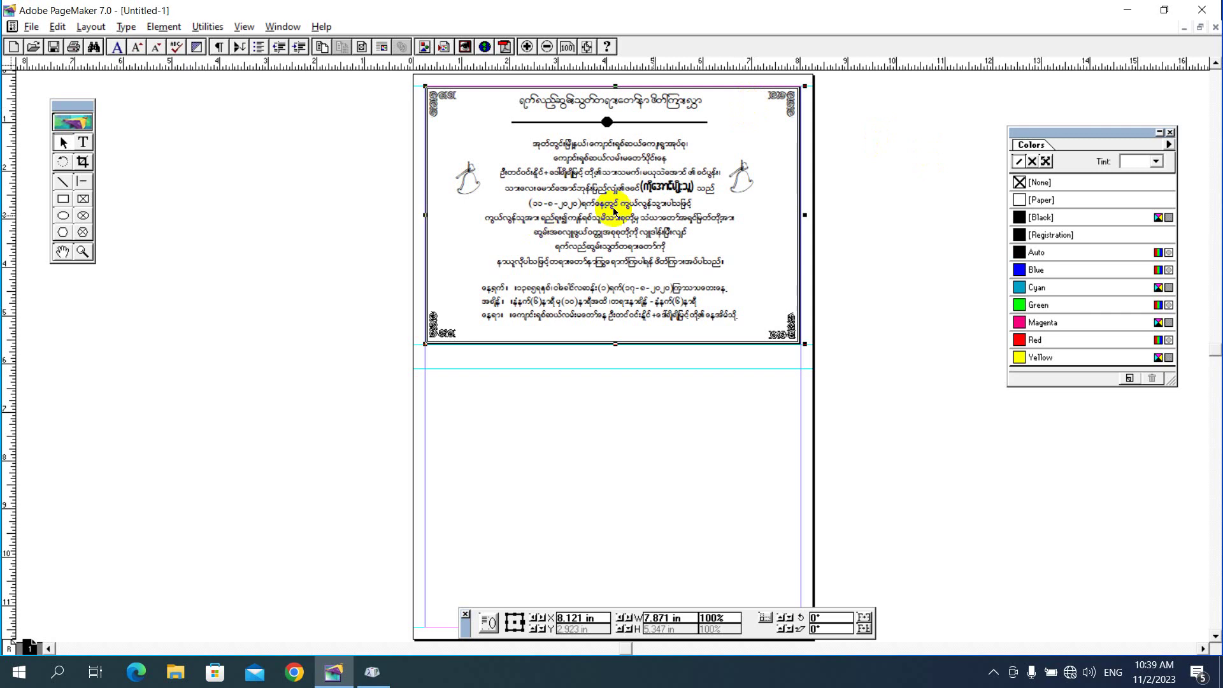
{"action": "left_click", "coordinate": [465, 617]}
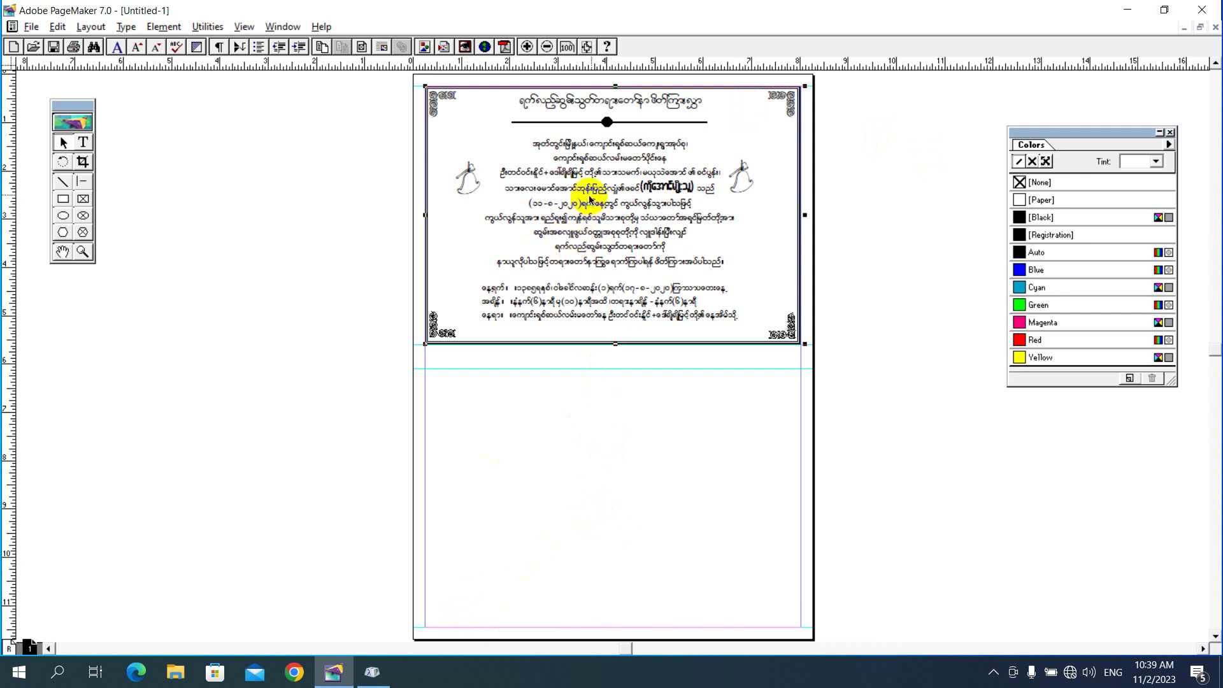
Replace the incomplete lower copy with a full pasted duplicate of the card in the page's bottom half.
{"action": "left_click_drag", "start_coordinate": [593, 191], "coordinate": [589, 443]}
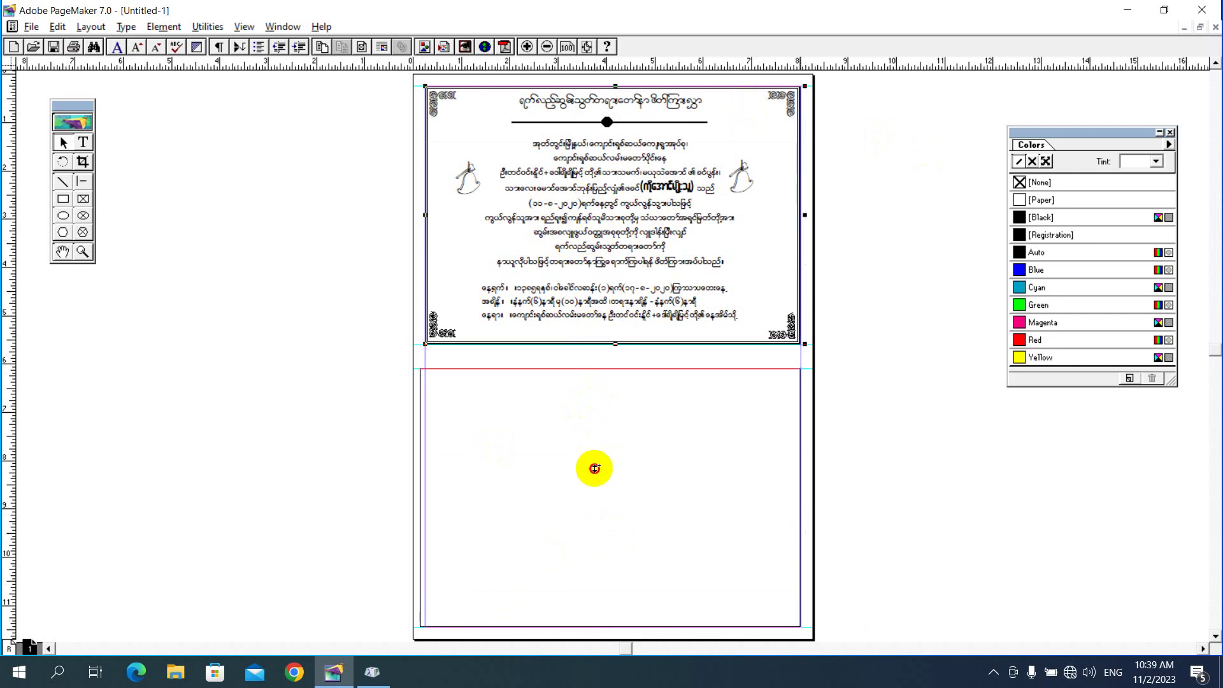
{"action": "left_click_drag", "start_coordinate": [589, 442], "coordinate": [589, 471]}
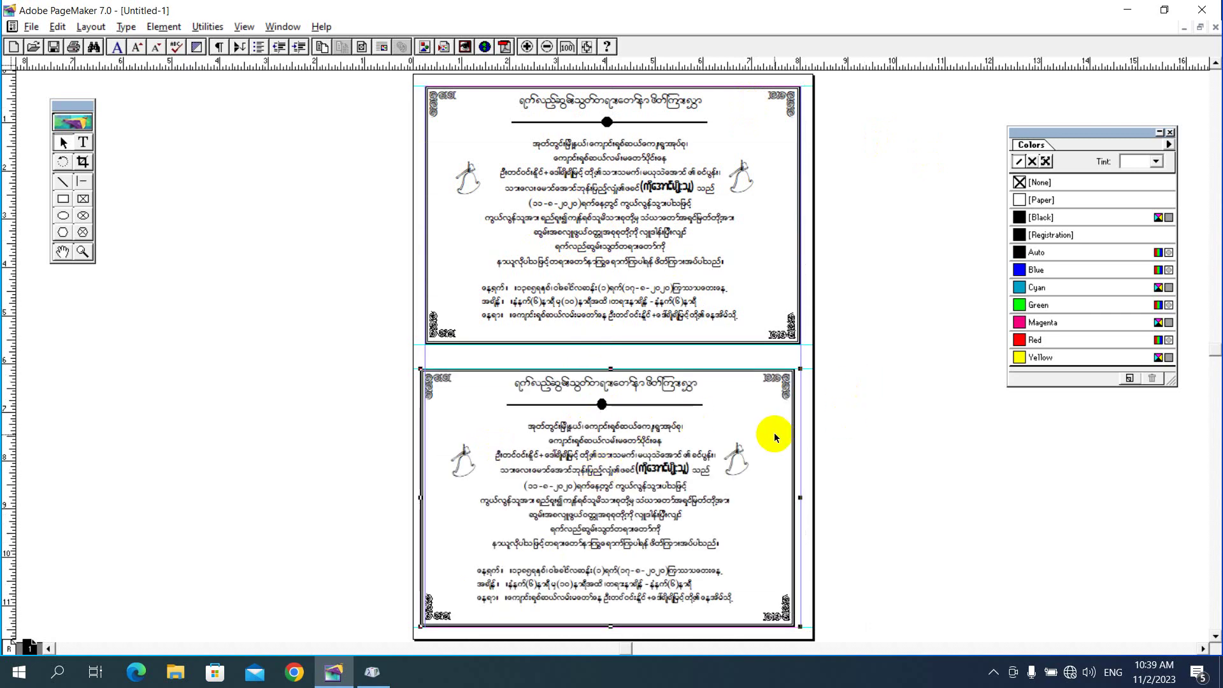
{"action": "scroll", "coordinate": [774, 433], "scroll_direction": "up", "scroll_amount": 1}
{"action": "scroll", "coordinate": [774, 433], "scroll_direction": "up", "scroll_amount": 1}
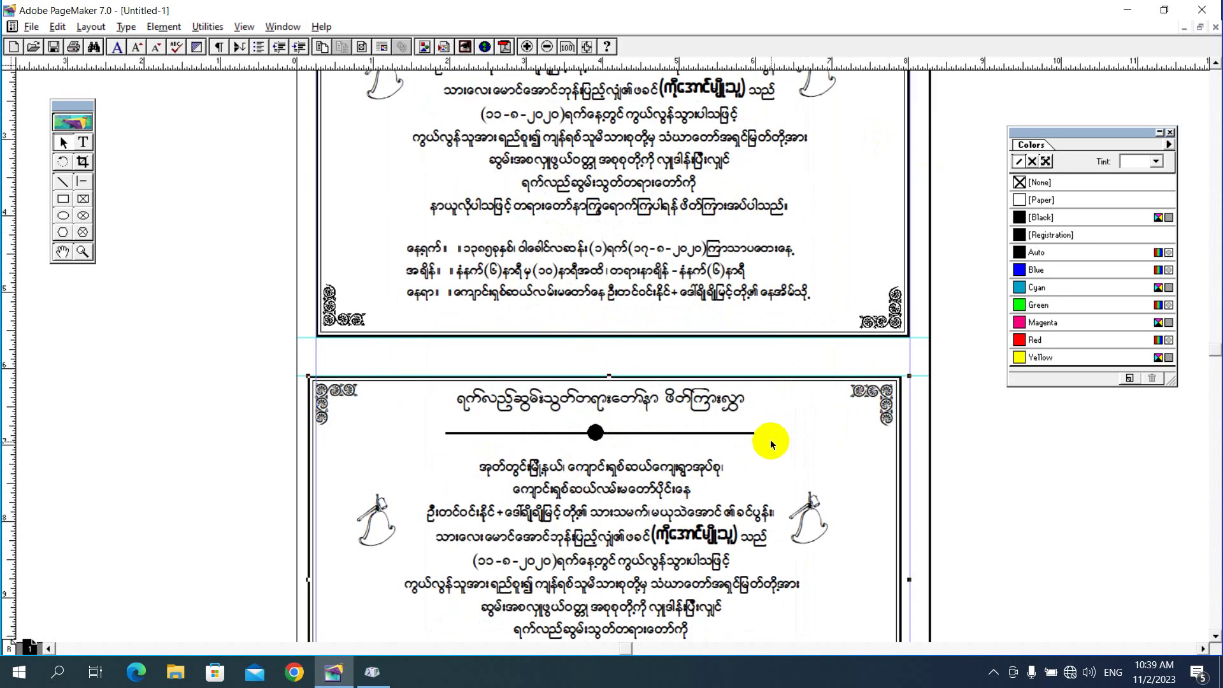
{"action": "left_click_drag", "start_coordinate": [697, 445], "coordinate": [627, 305]}
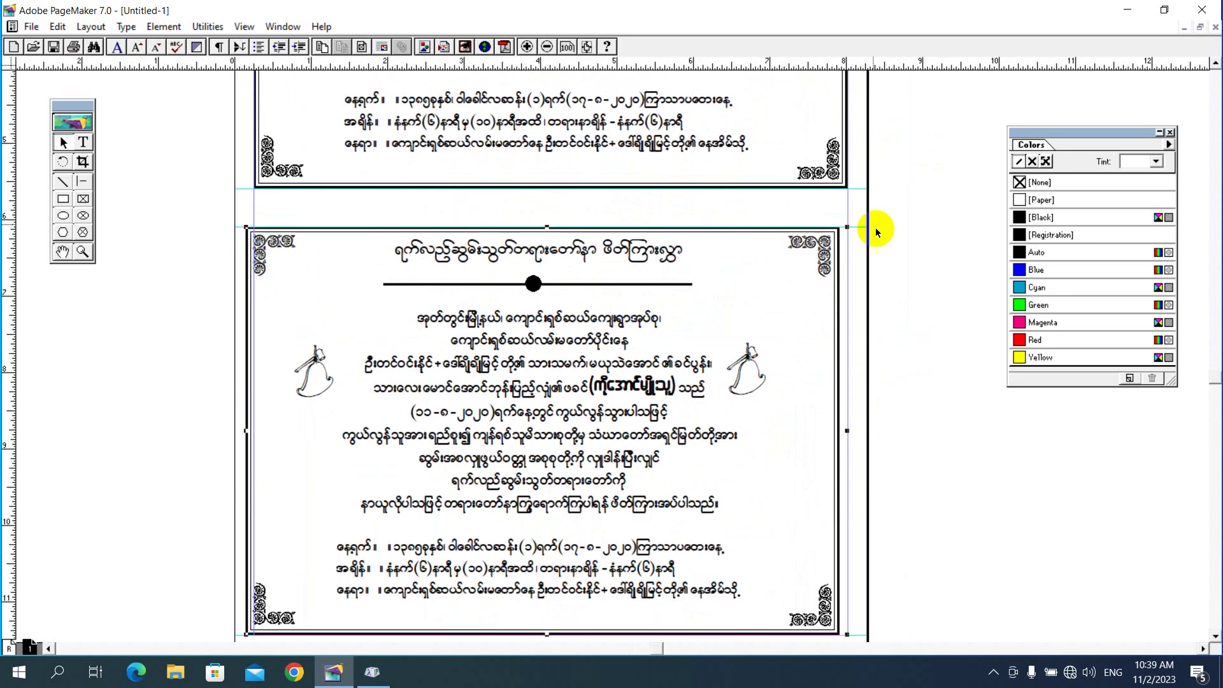
{"action": "key", "text": "Delete"}
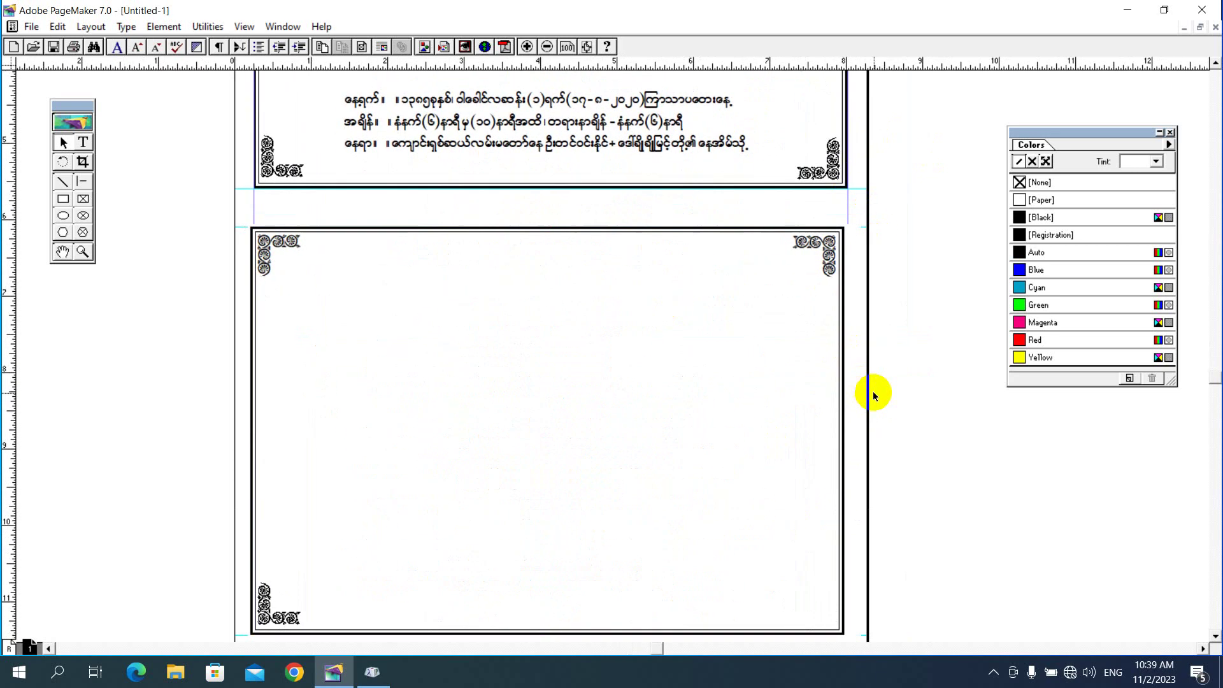
{"action": "key", "text": "ctrl+v"}
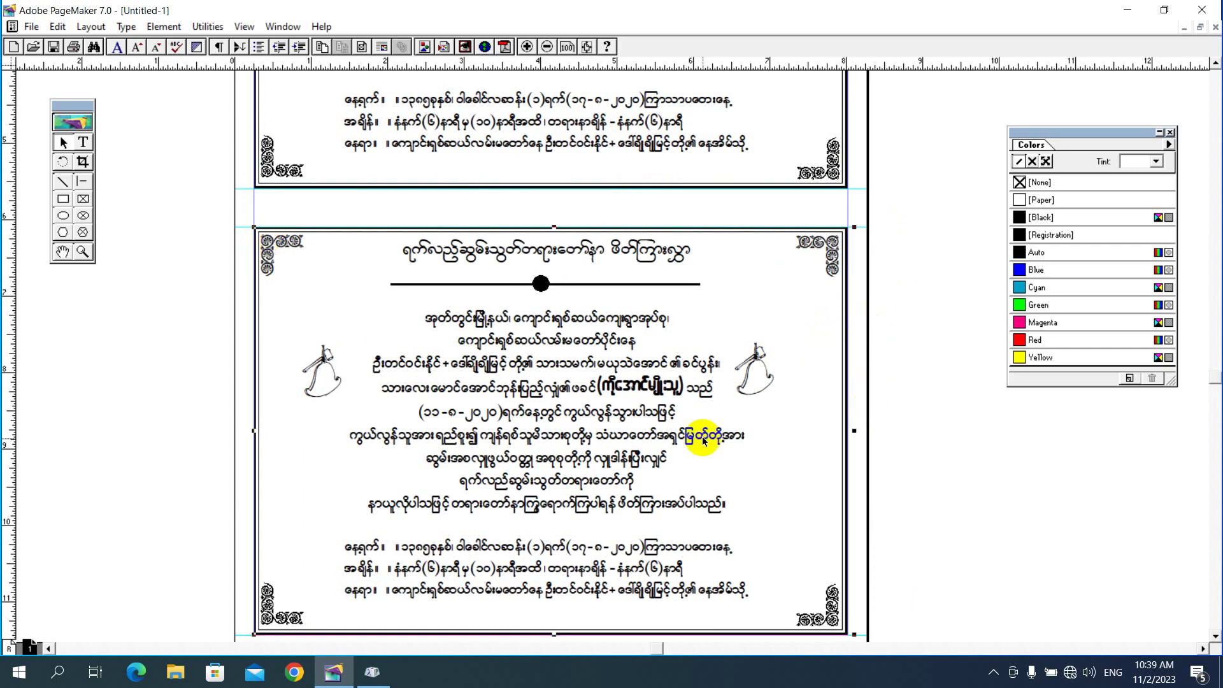
{"action": "key", "text": "ctrl+0"}
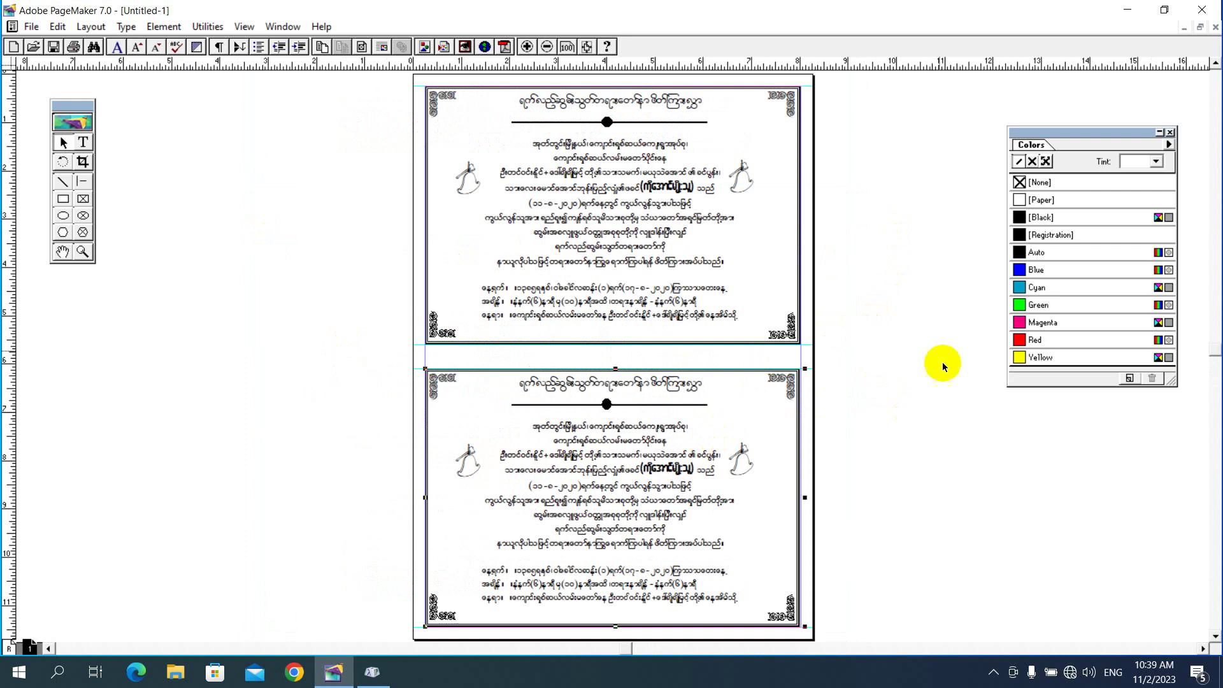
{"action": "left_click", "coordinate": [874, 363]}
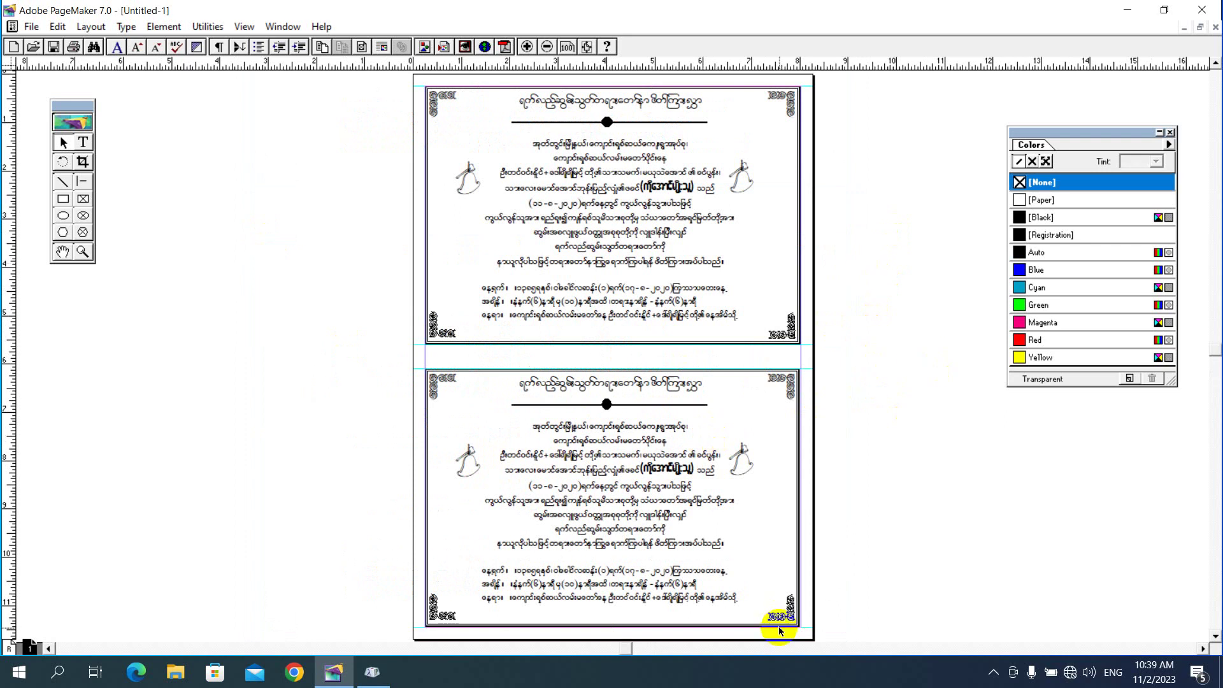